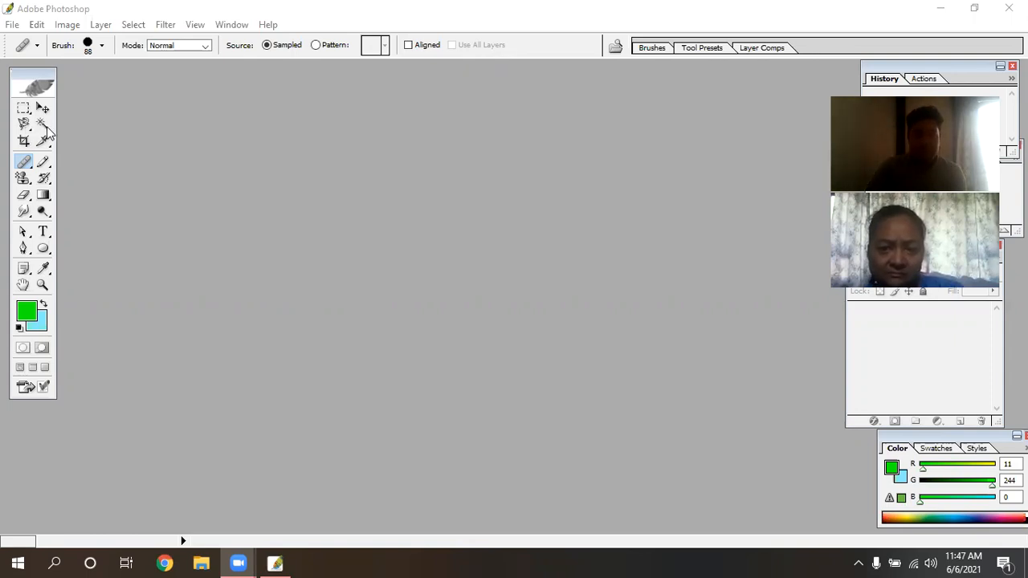
Create a new 800 by 600 pixel RGB document with a white background and move its window to the workspace's centre
click(15, 25)
click(33, 39)
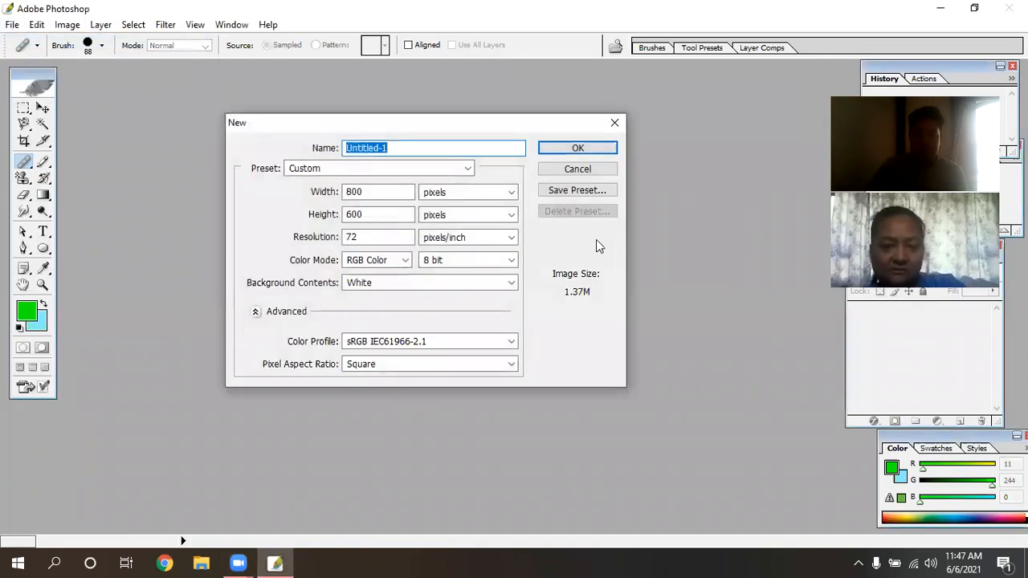
click(576, 151)
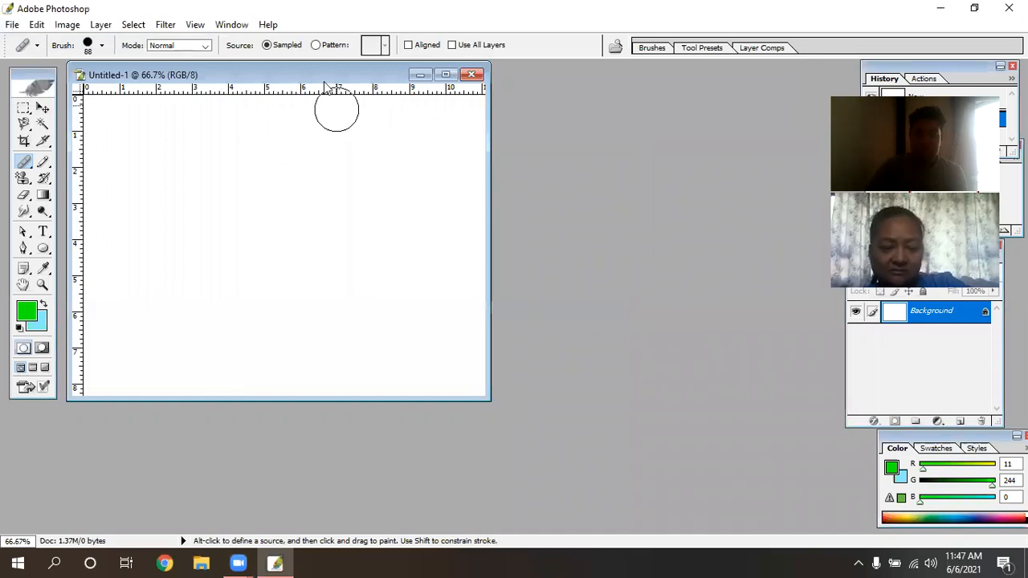
drag(321, 74, 505, 141)
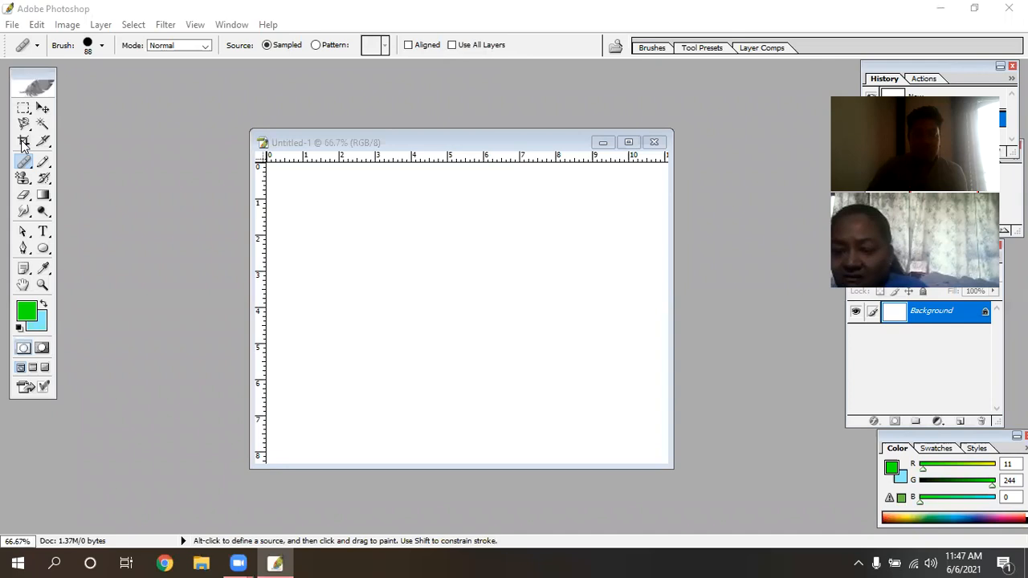
click(371, 326)
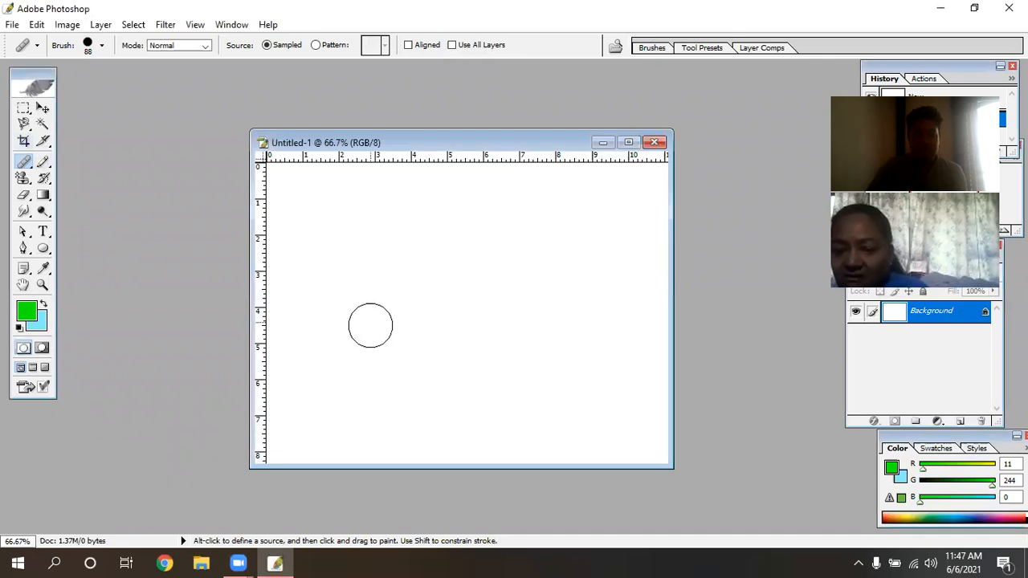
Crop the blank canvas to a central area about 4.6 by 4.3 inches and enlarge the document window around it
click(24, 142)
drag(385, 243, 550, 397)
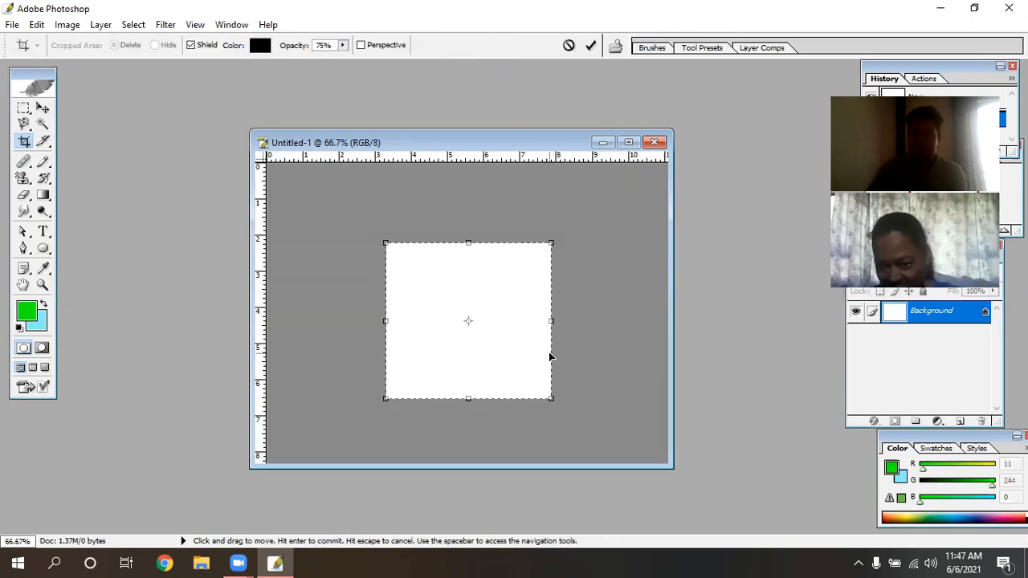
key(Return)
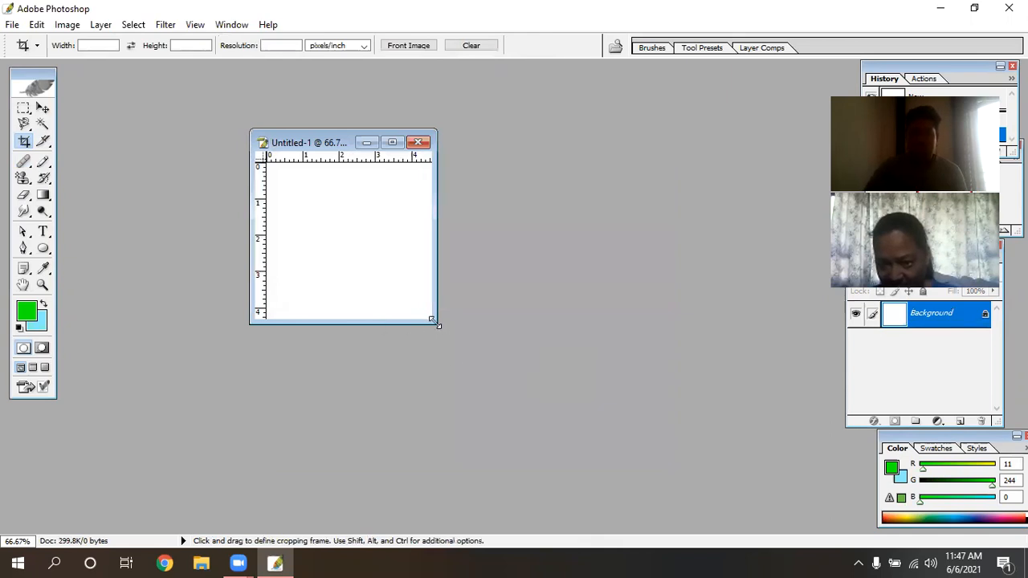
drag(437, 322, 621, 500)
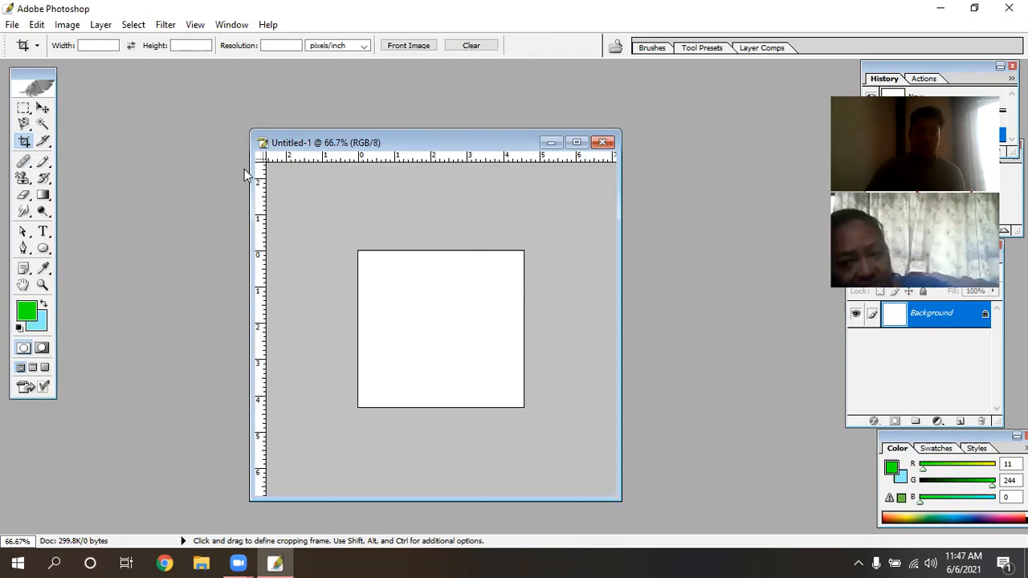
Create a second 800 by 600 pixel RGB document with a white background
click(12, 24)
click(24, 38)
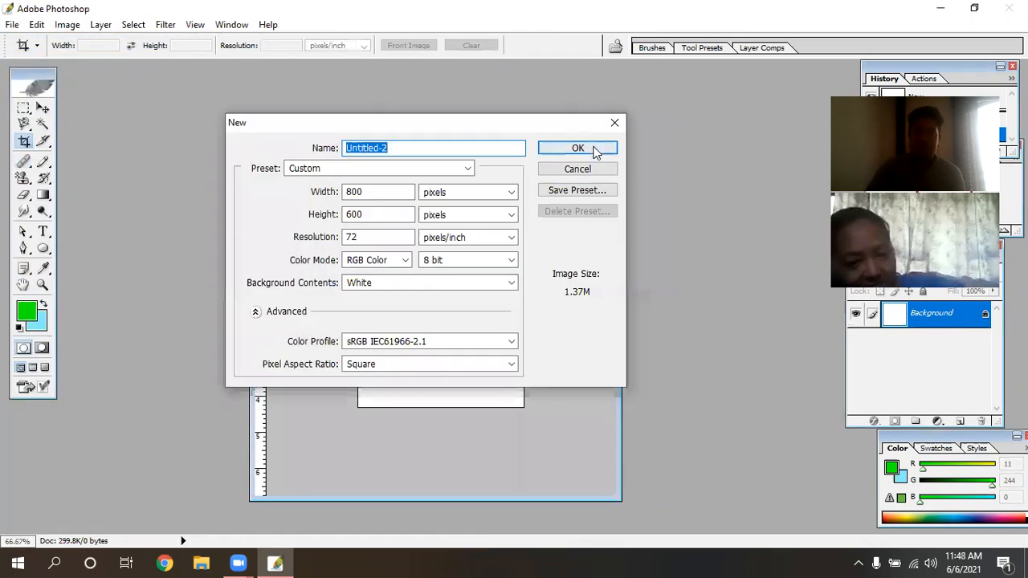
click(588, 151)
Close the cropped Untitled-1 document without saving and enlarge the Untitled-2 window beyond its canvas
click(519, 150)
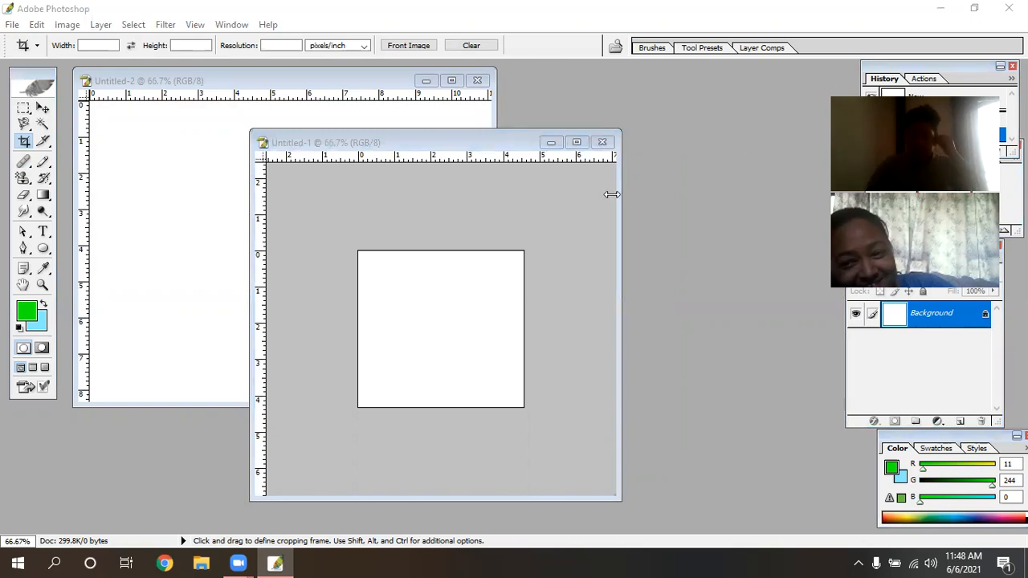
click(603, 142)
click(516, 224)
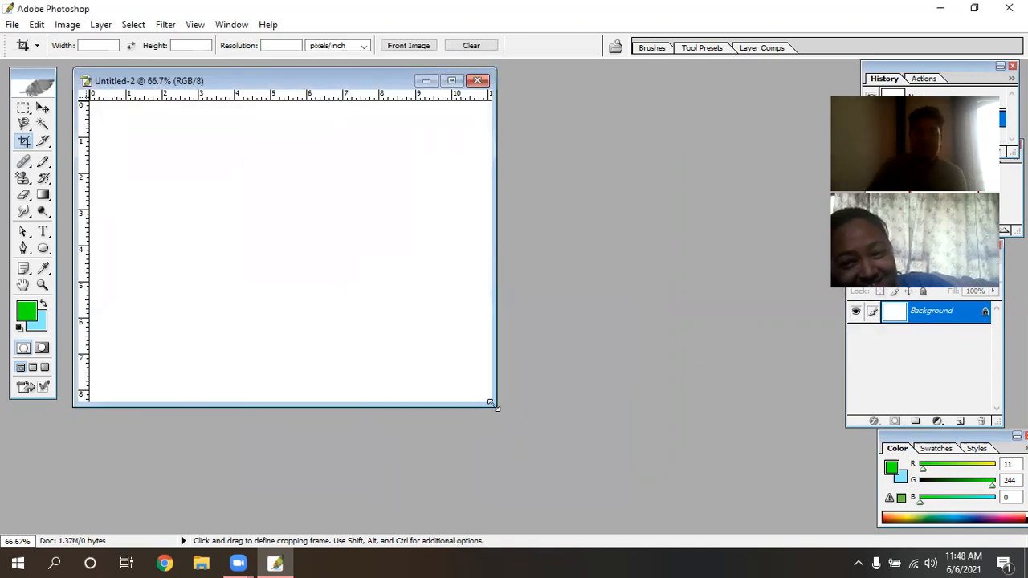
drag(496, 407, 725, 502)
Open the rose photo IMG_1071.JPG from the Downloads folder
click(4, 25)
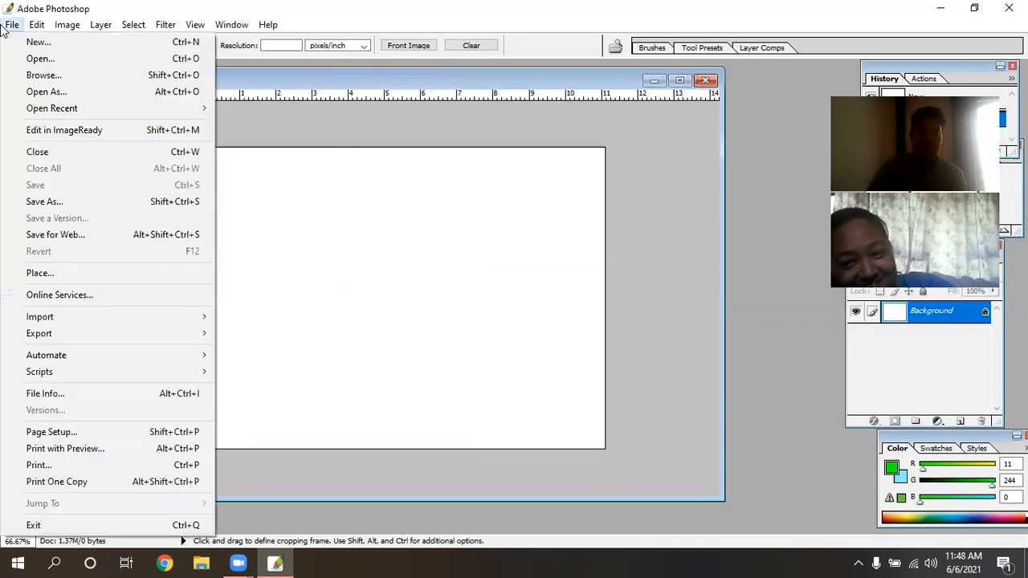
click(50, 60)
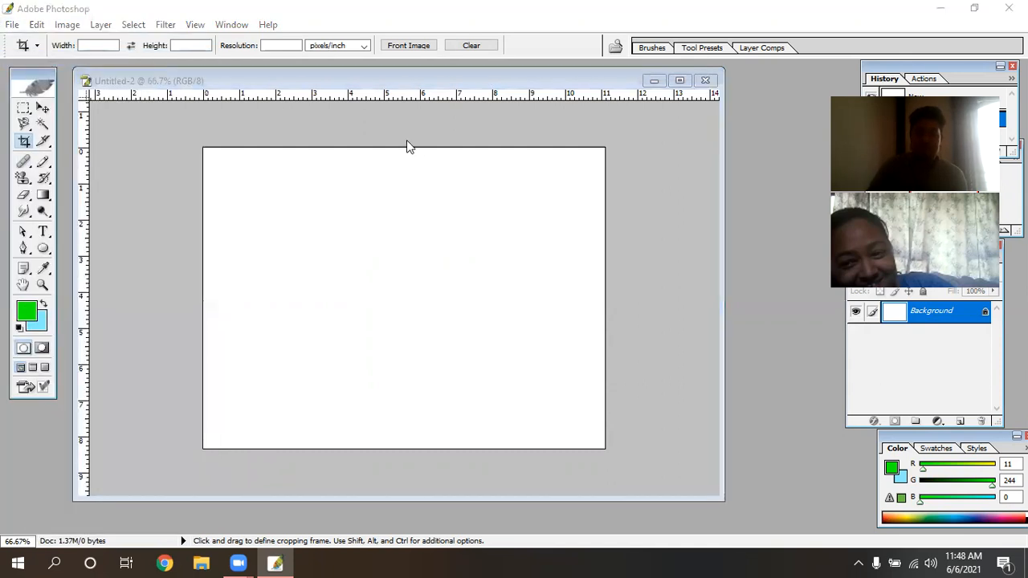
click(580, 257)
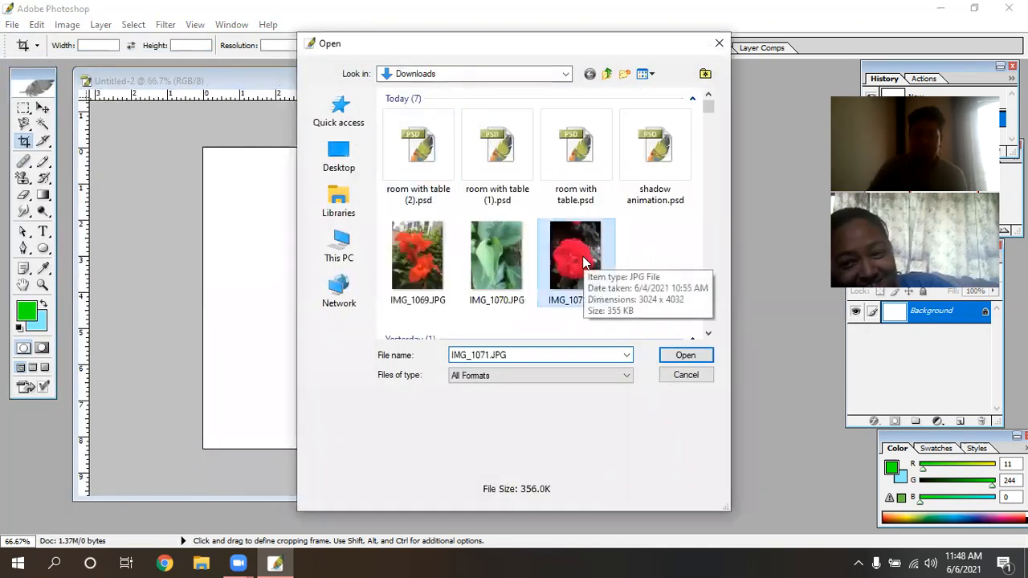
click(687, 356)
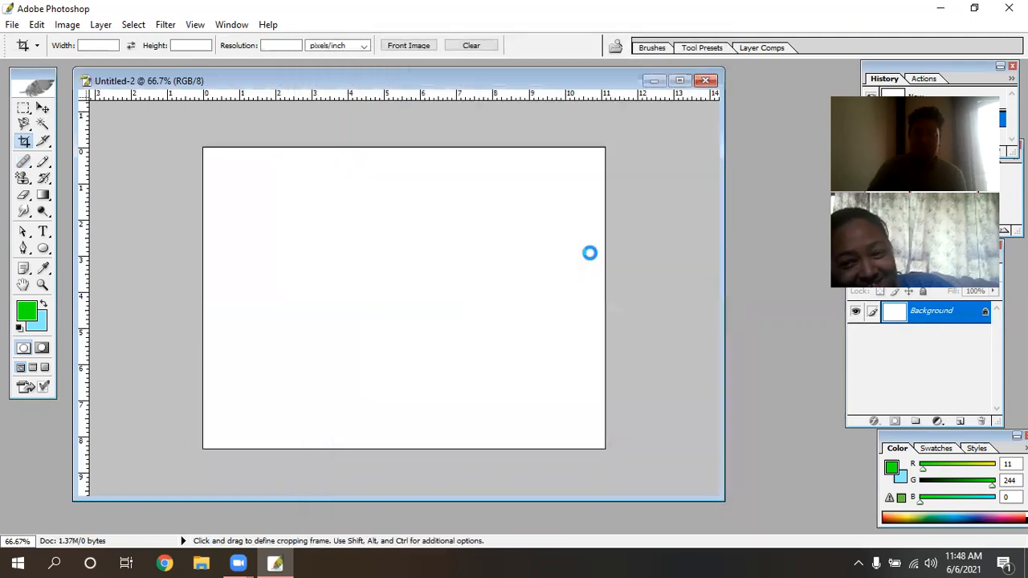
Crop the photo closely around the red rose, about 34 by 35 inches, and enlarge its window
click(23, 108)
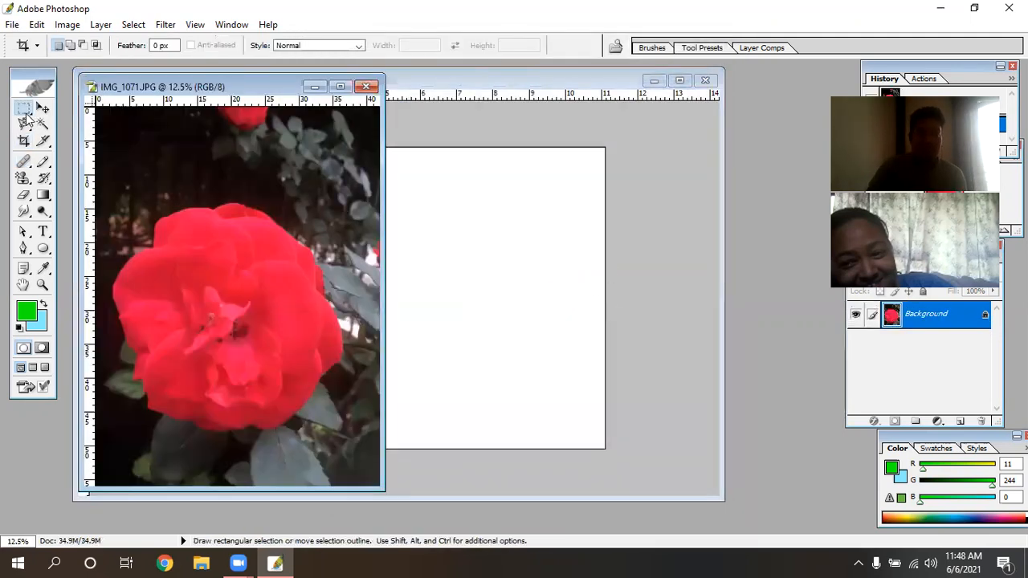
click(24, 141)
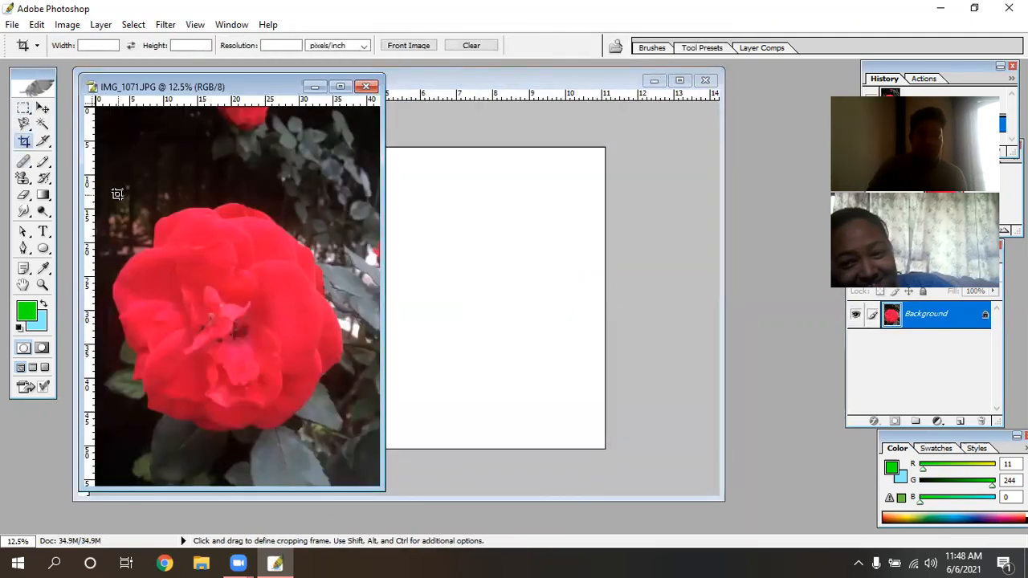
drag(113, 193, 343, 432)
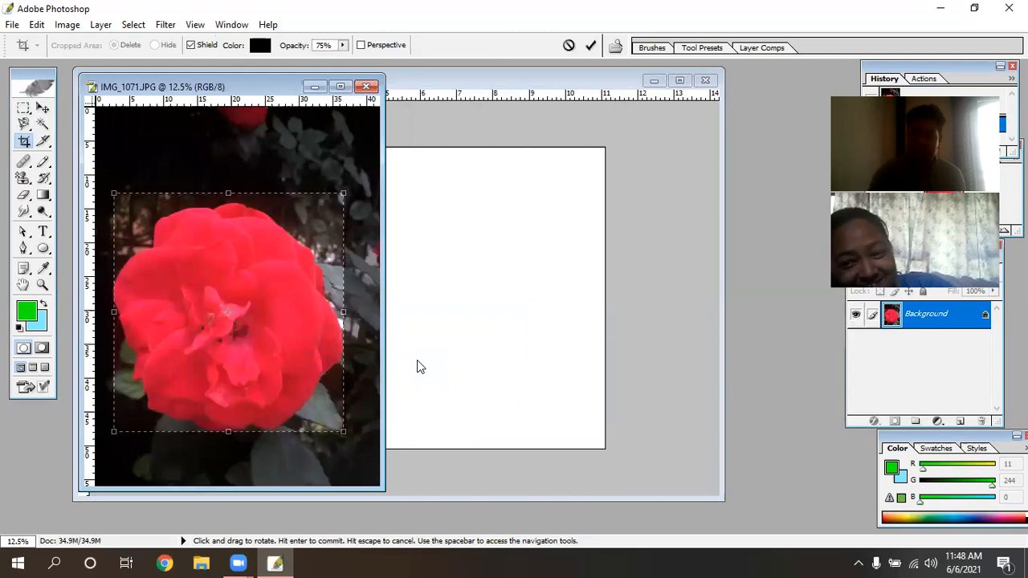
key(Return)
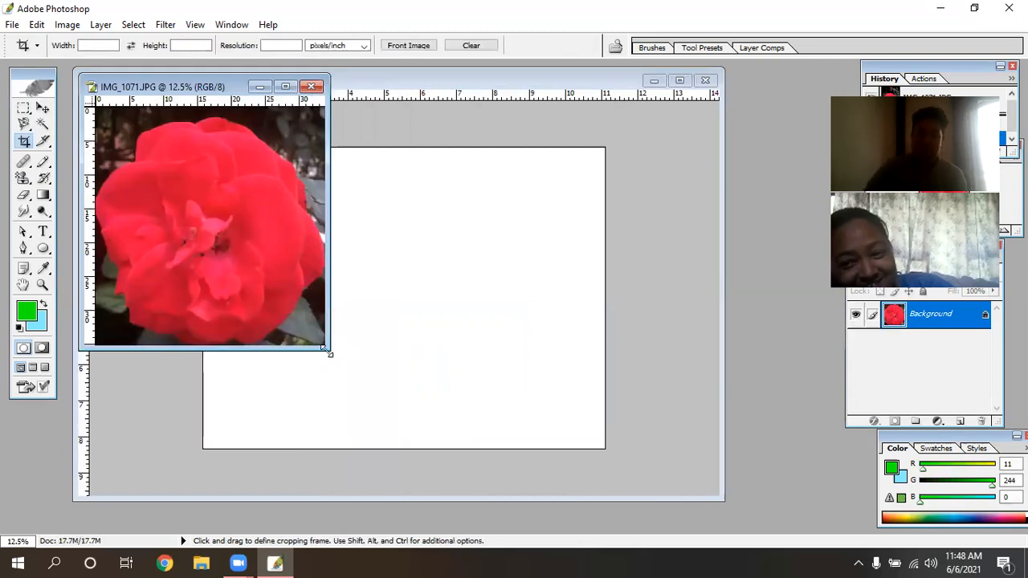
drag(330, 354, 496, 473)
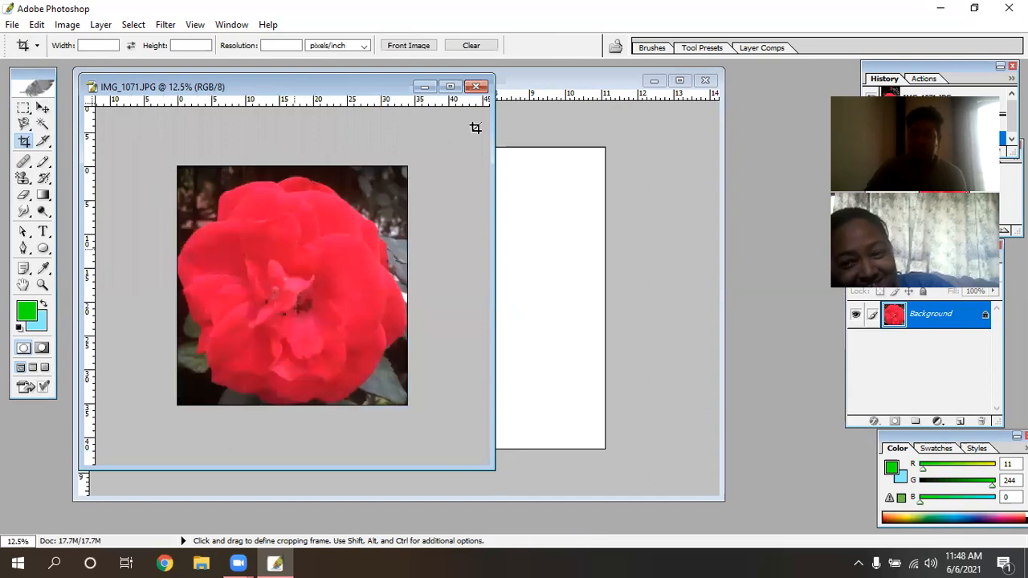
Close the blank Untitled-2 document and move the rose photo's window to the workspace's centre
click(551, 96)
click(705, 80)
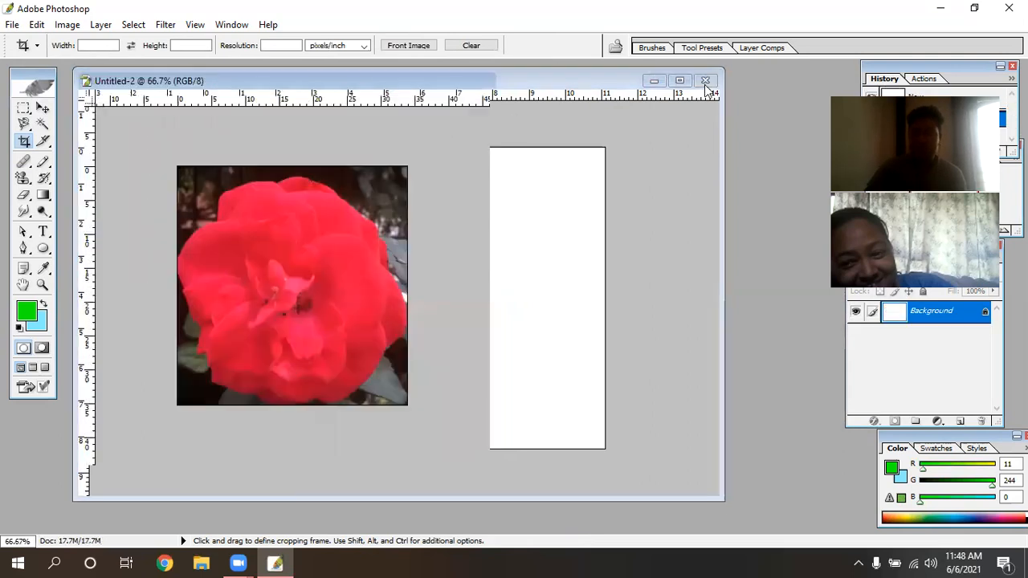
drag(310, 84, 526, 111)
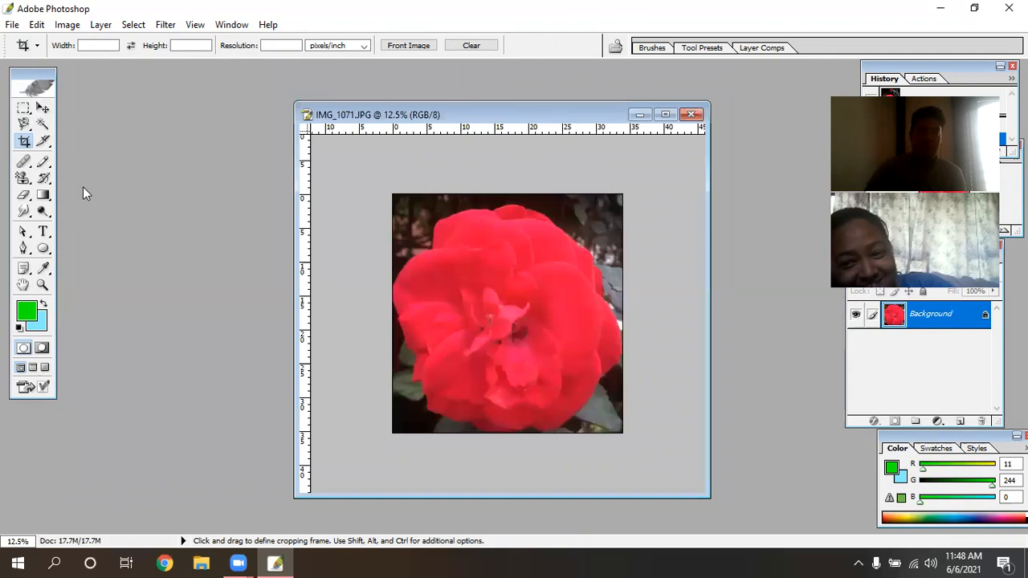
Activate the Slice tool and open the orange flower photo IMG_1069.JPG from the Downloads folder
click(44, 142)
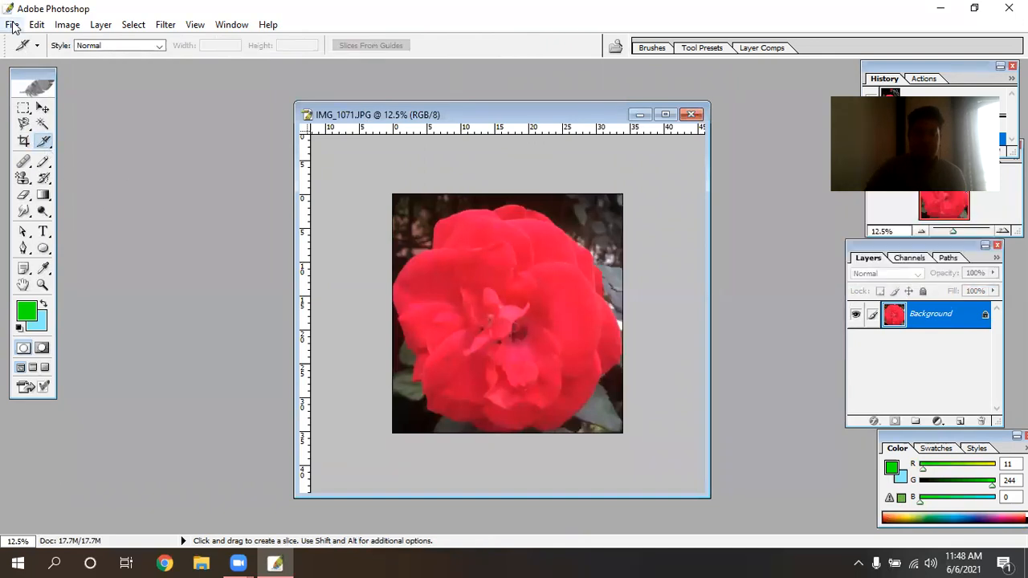
key(alt+f)
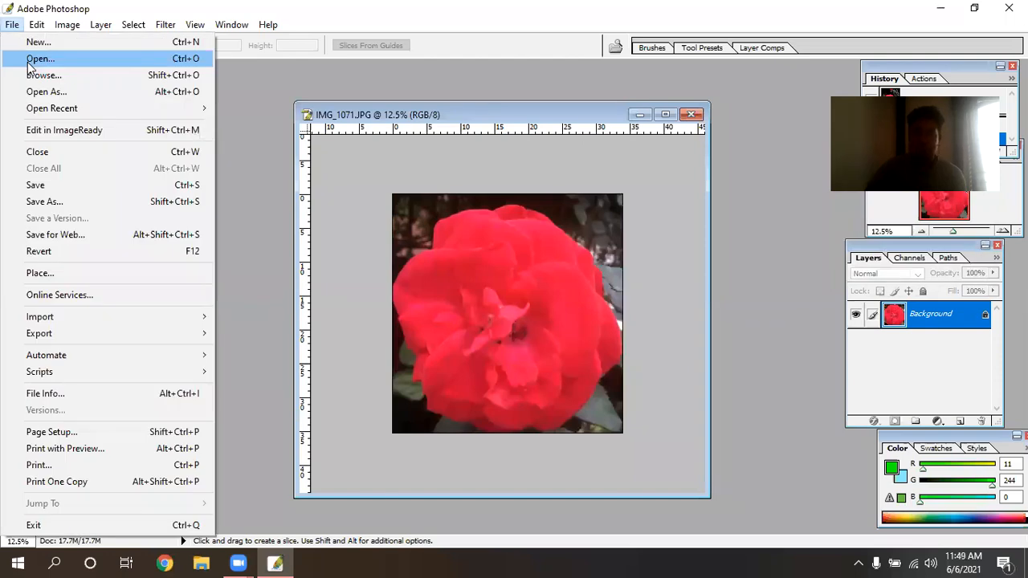
click(29, 61)
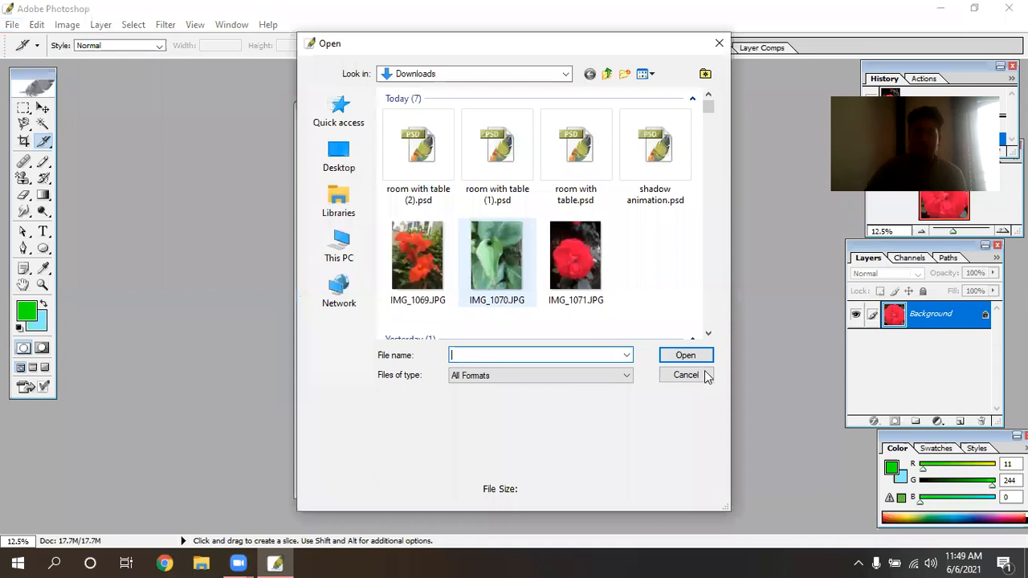
click(683, 356)
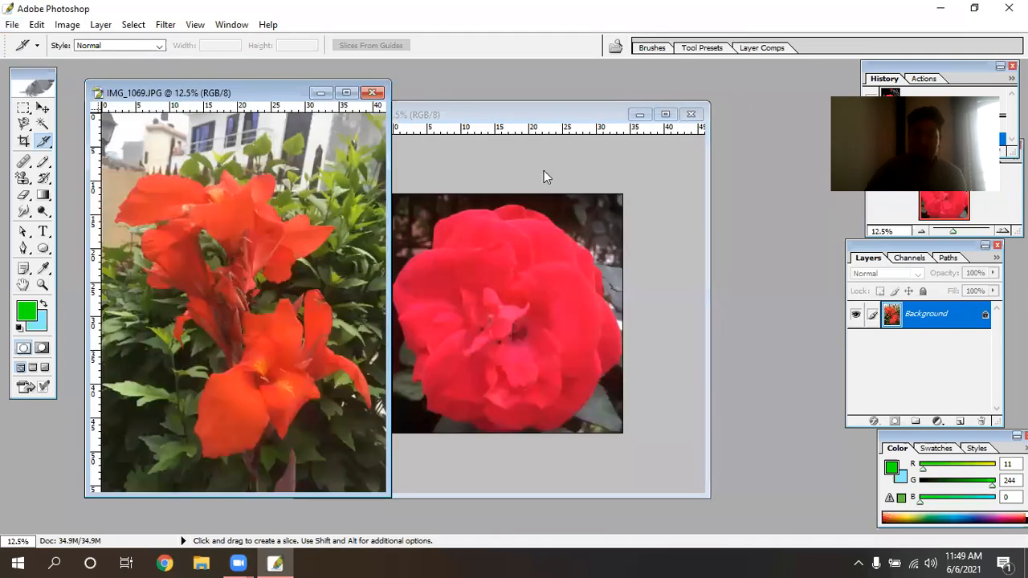
Close IMG_1071.JPG without saving its changes and enlarge the window of IMG_1069.JPG beyond the image
click(690, 116)
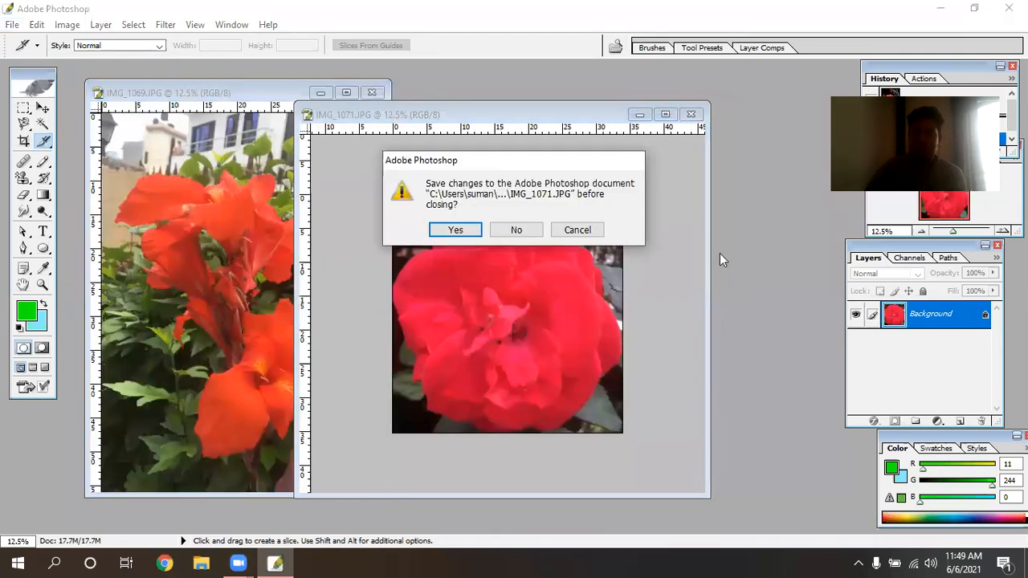
click(521, 230)
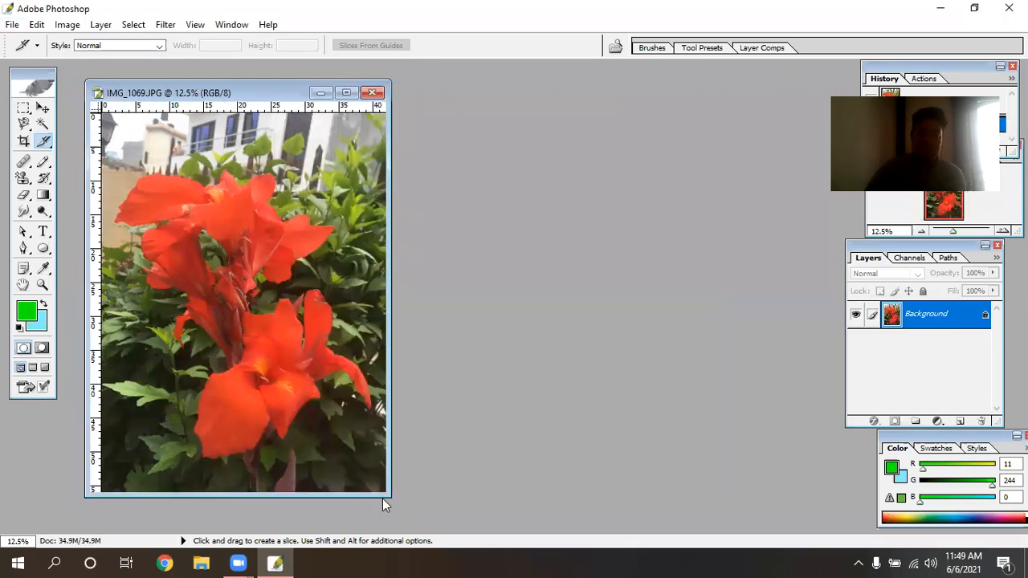
drag(386, 495, 717, 521)
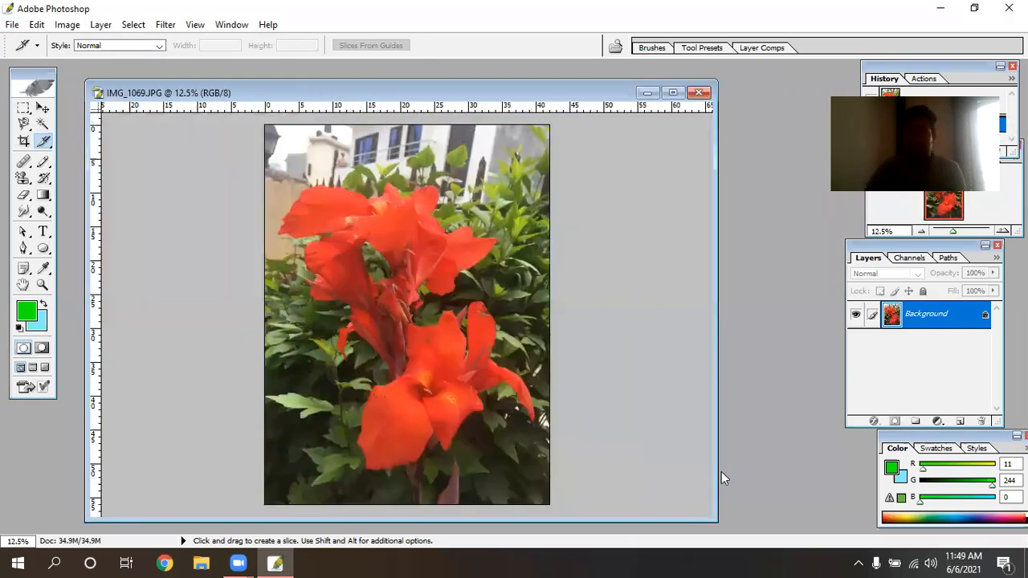
Draw a full-width slice about 18 inches tall across the middle of the flower photo, dividing it into three horizontal bands
click(44, 142)
click(81, 141)
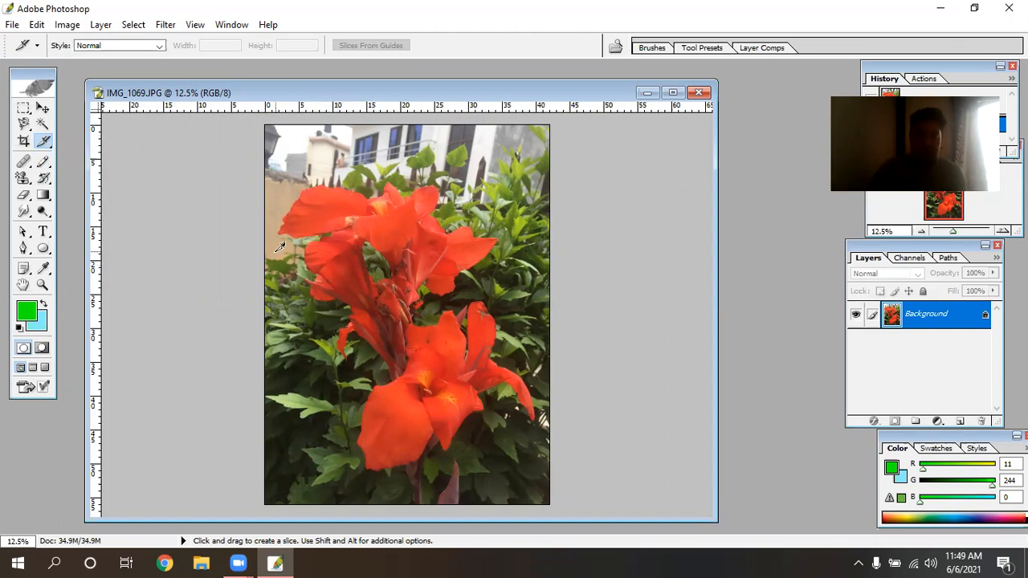
drag(266, 235, 550, 363)
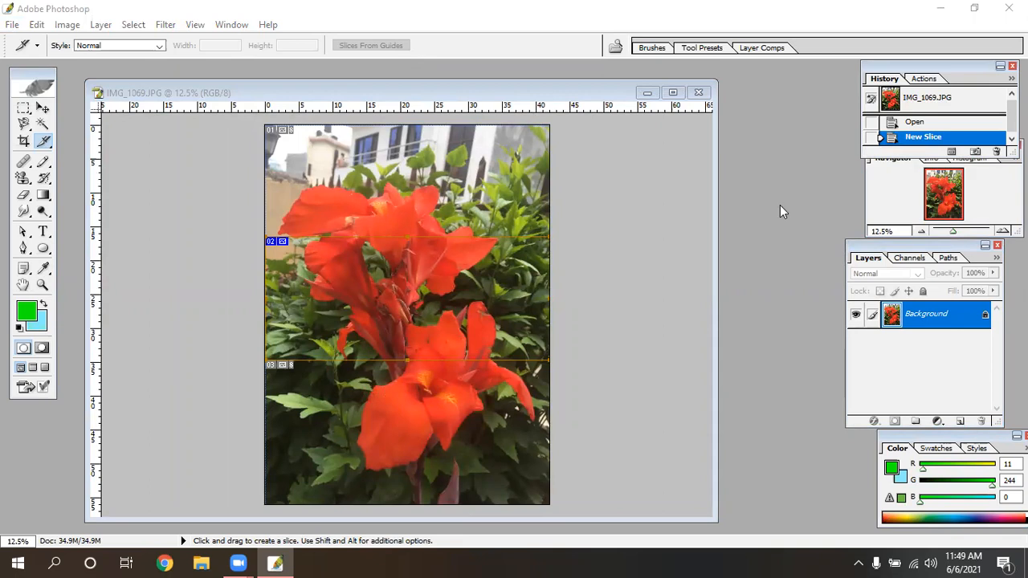
scroll(812, 287, up, 3)
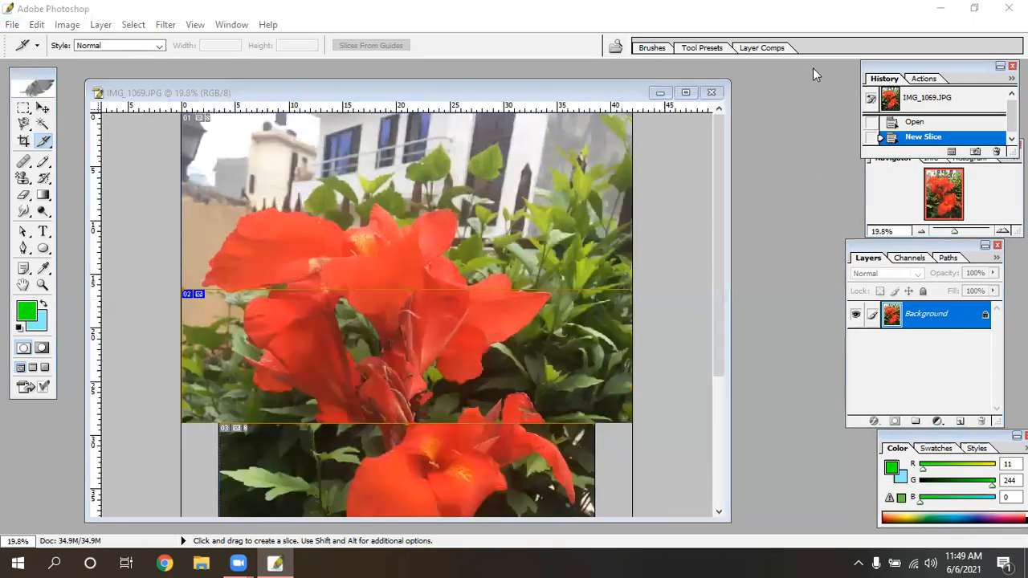
scroll(813, 67, down, 3)
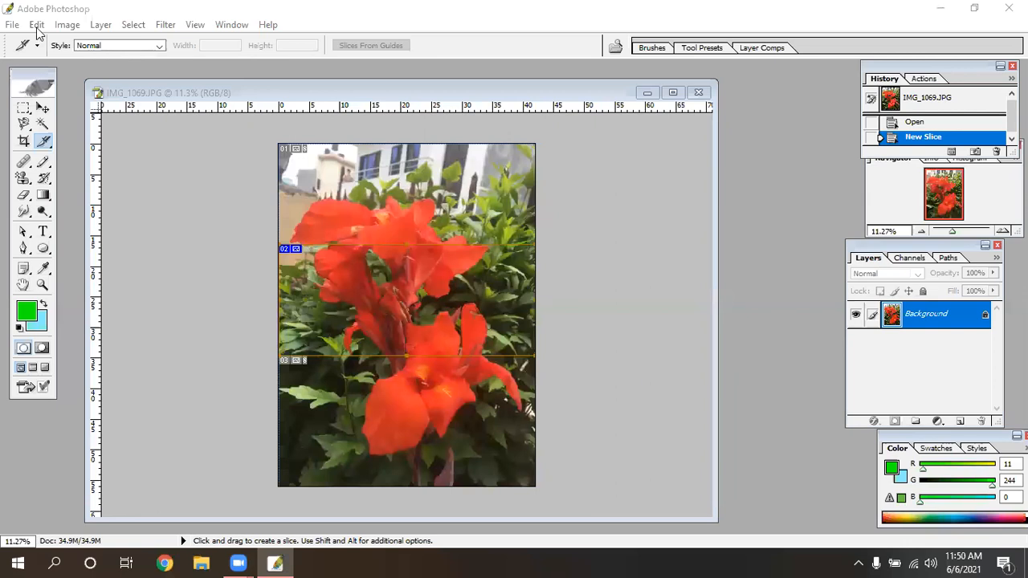
Start the Save for Web export of the sliced flower photo, continuing despite its large size
click(12, 26)
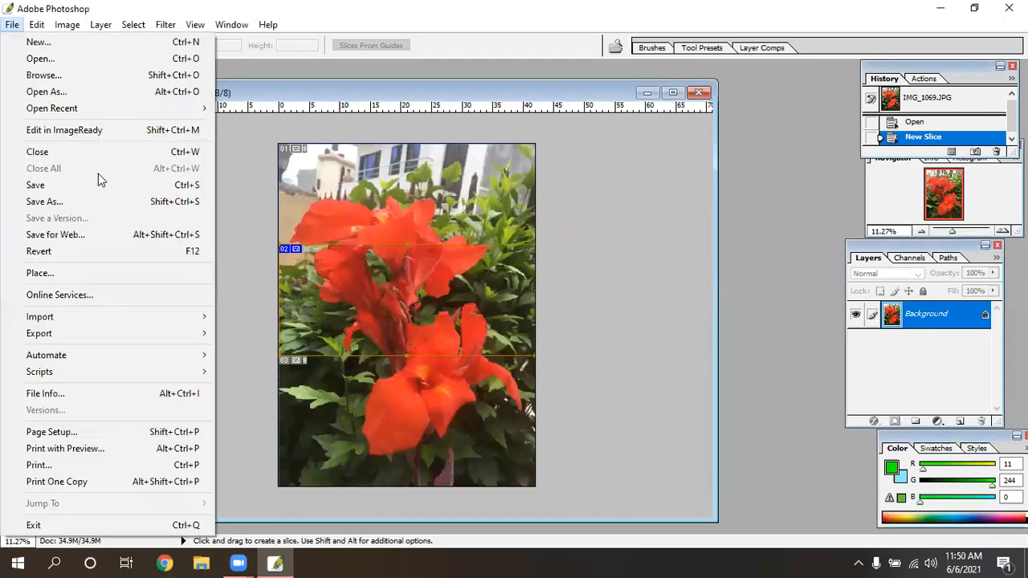
click(103, 241)
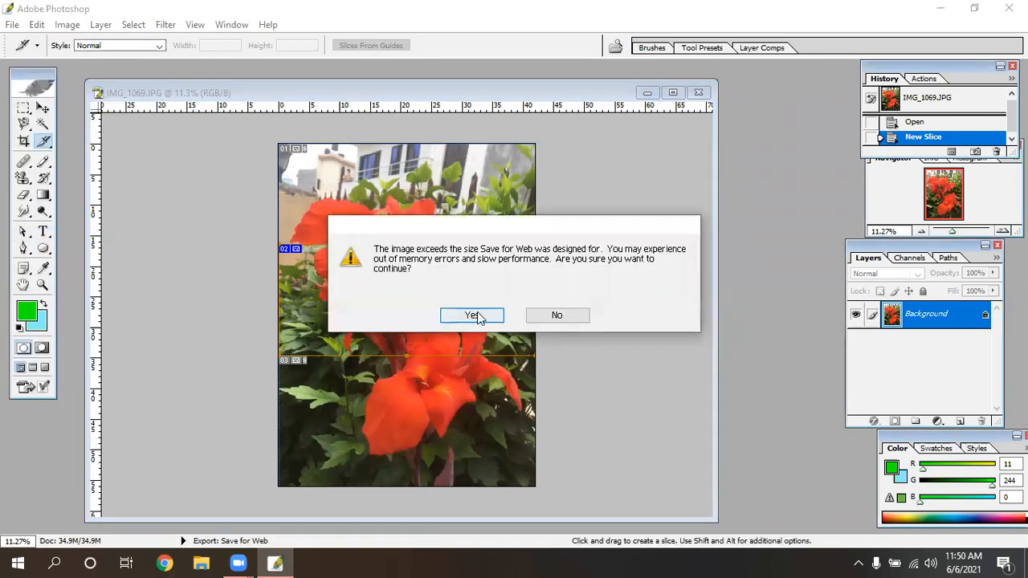
click(472, 316)
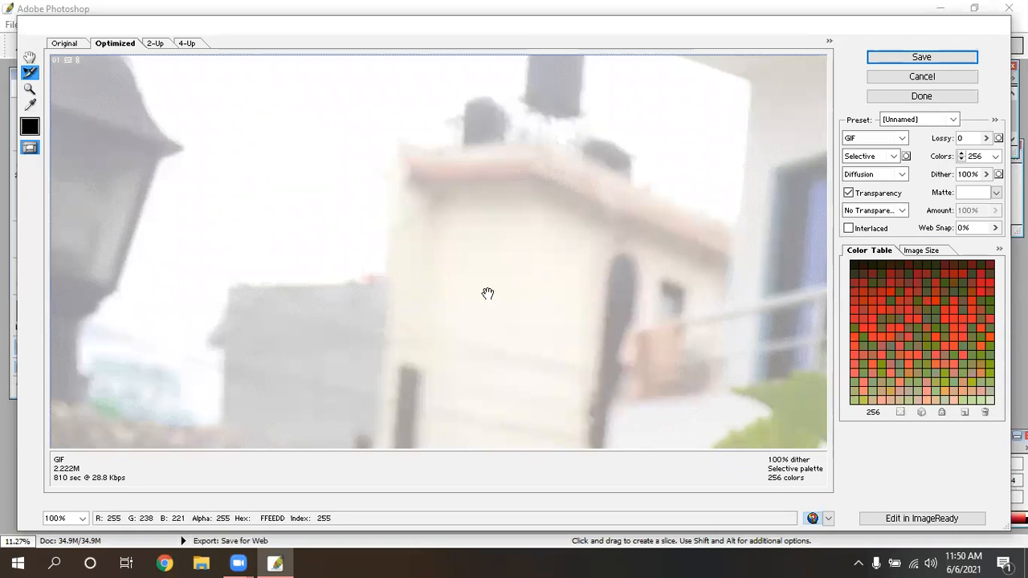
Examine the slices of the flower photo in the optimized preview at 25% zoom
drag(477, 319, 409, 149)
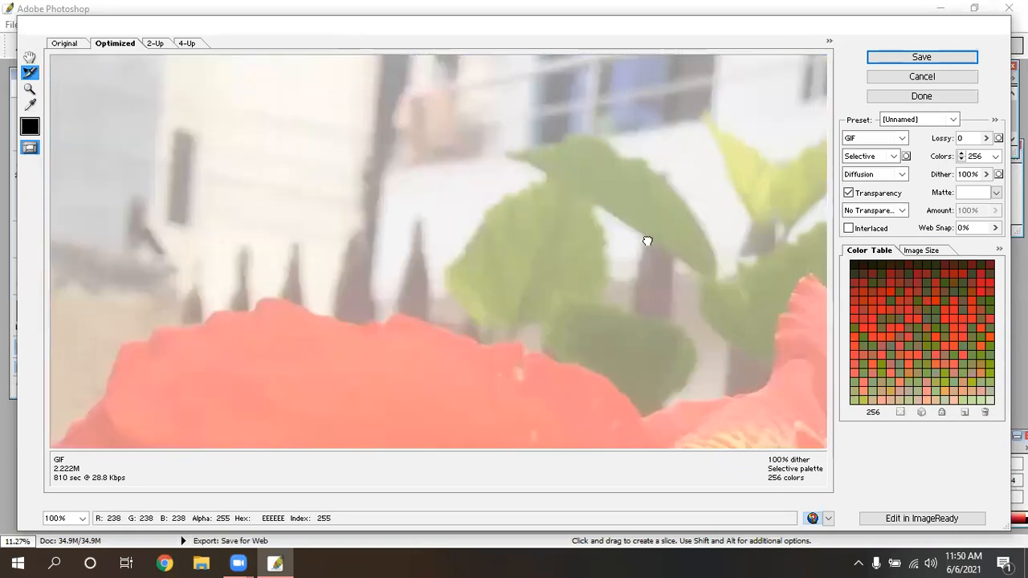
drag(486, 285, 627, 217)
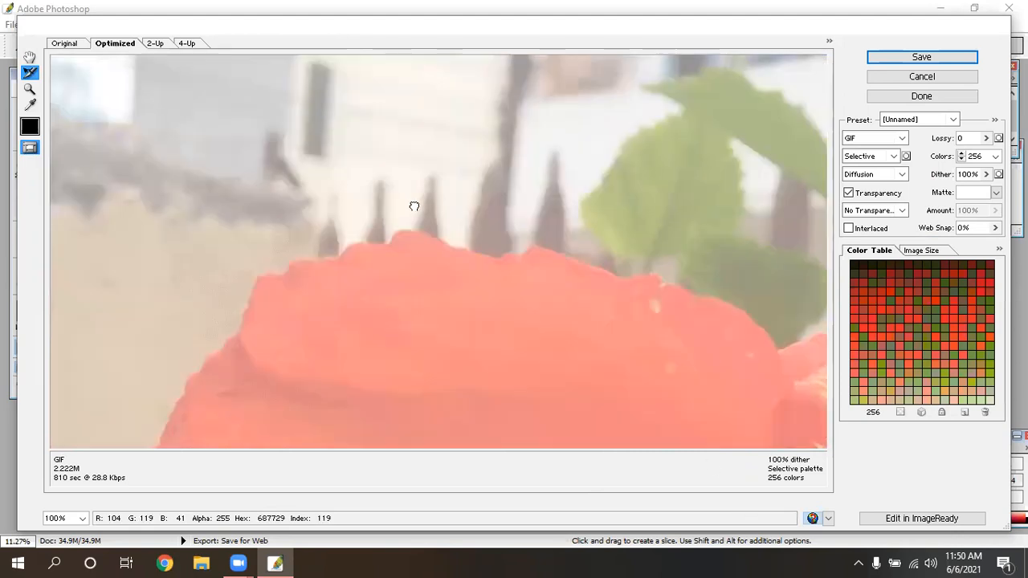
drag(524, 204, 470, 219)
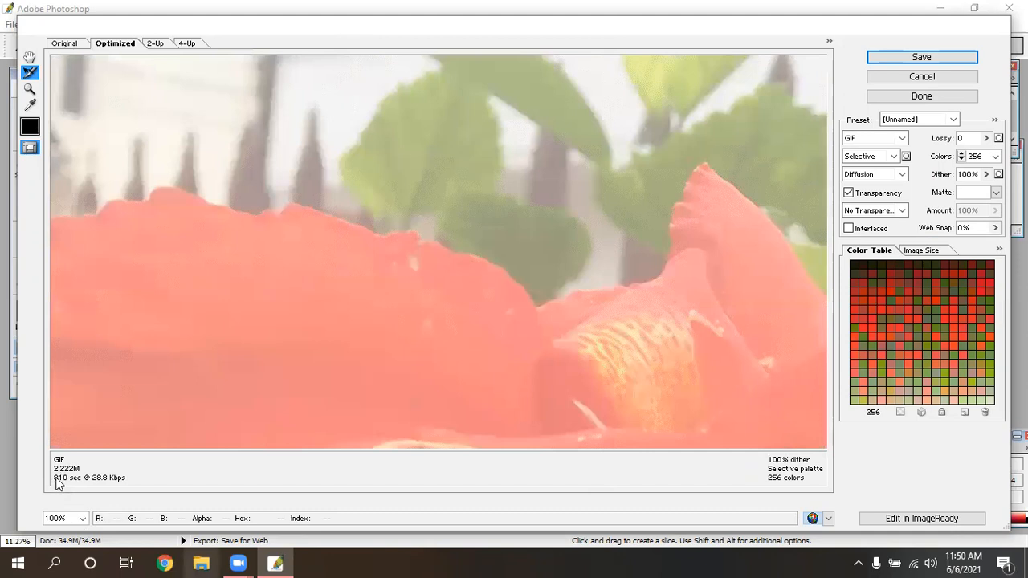
click(82, 518)
click(58, 482)
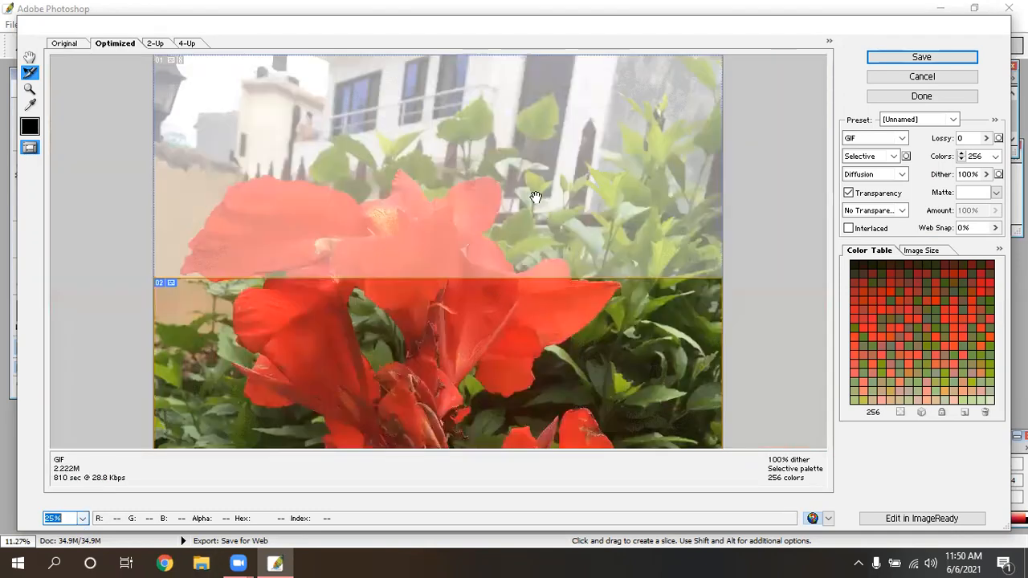
scroll(543, 333, down, 3)
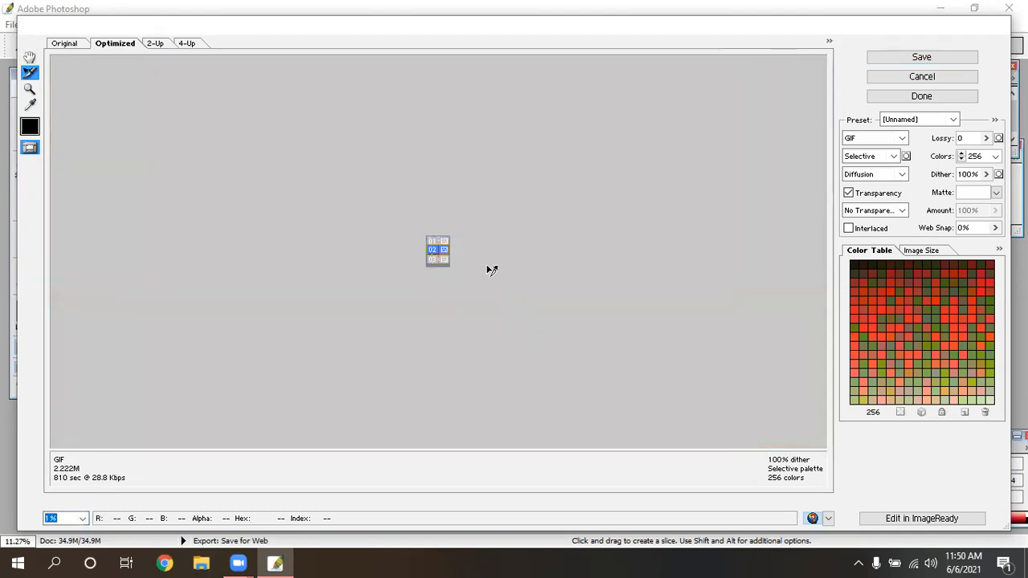
click(82, 518)
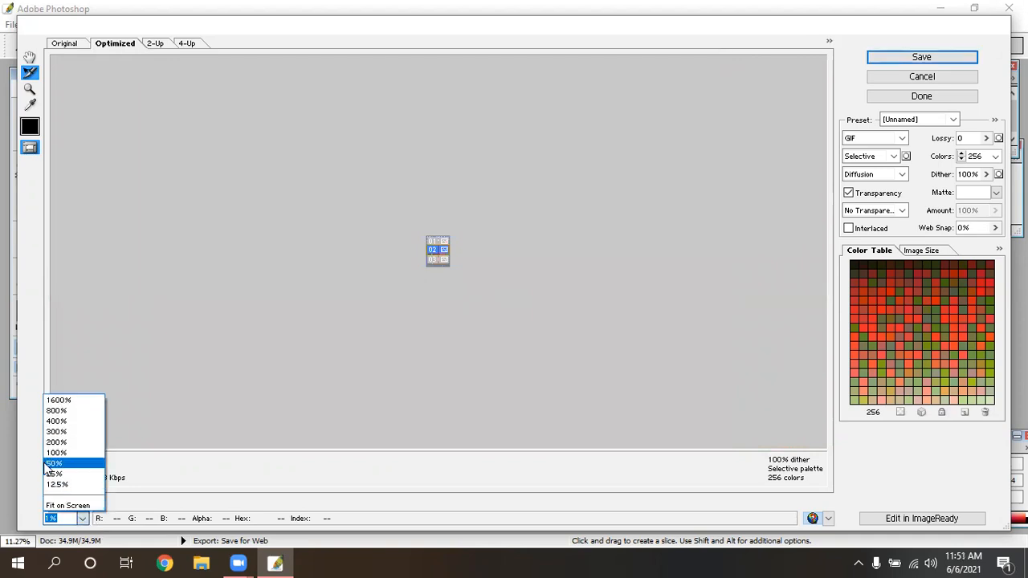
click(72, 475)
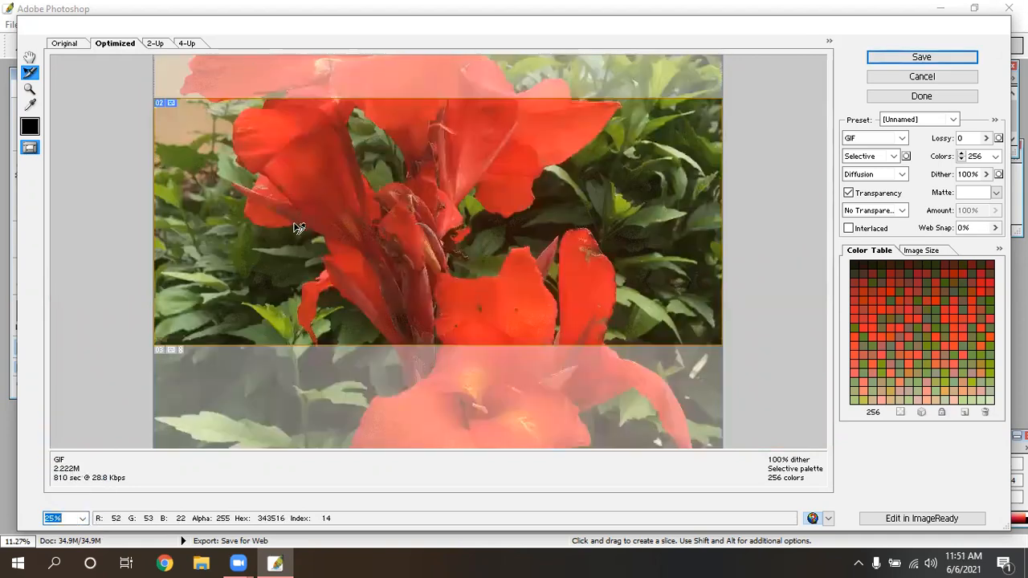
Save all slices as HTML and Images named IMG_1069.html in a new folder named sliced inside the class online folder
click(917, 60)
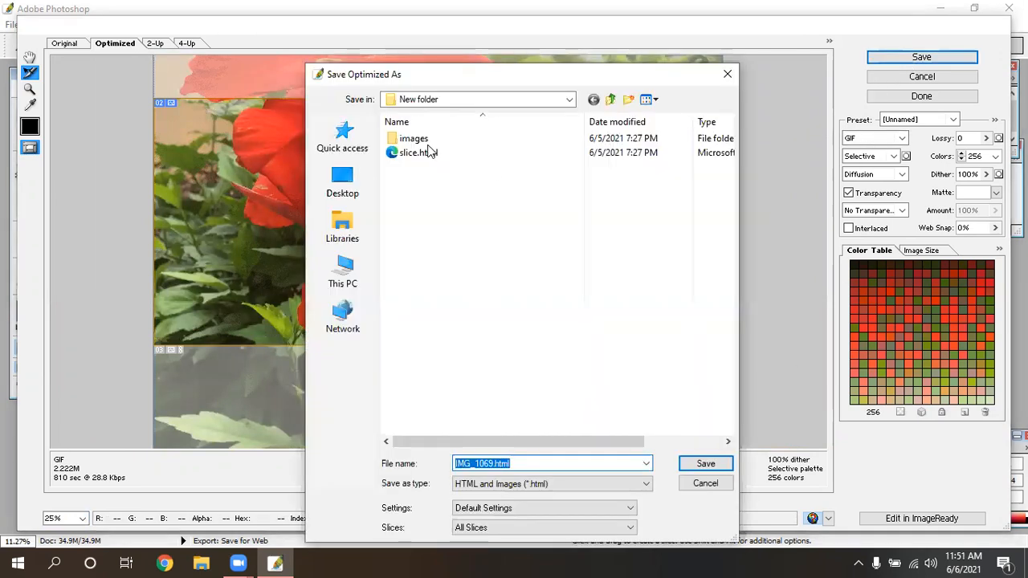
click(610, 99)
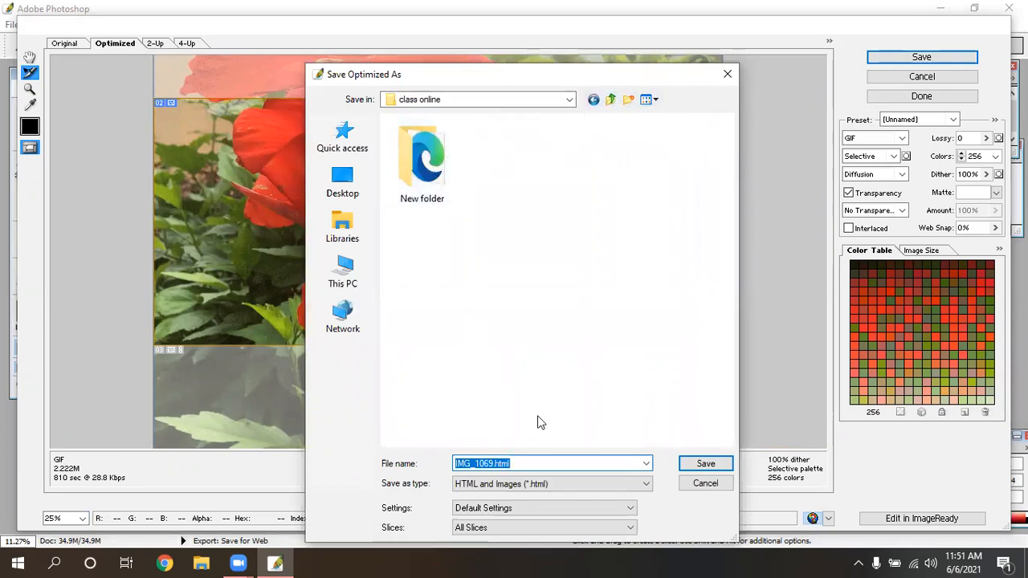
click(628, 99)
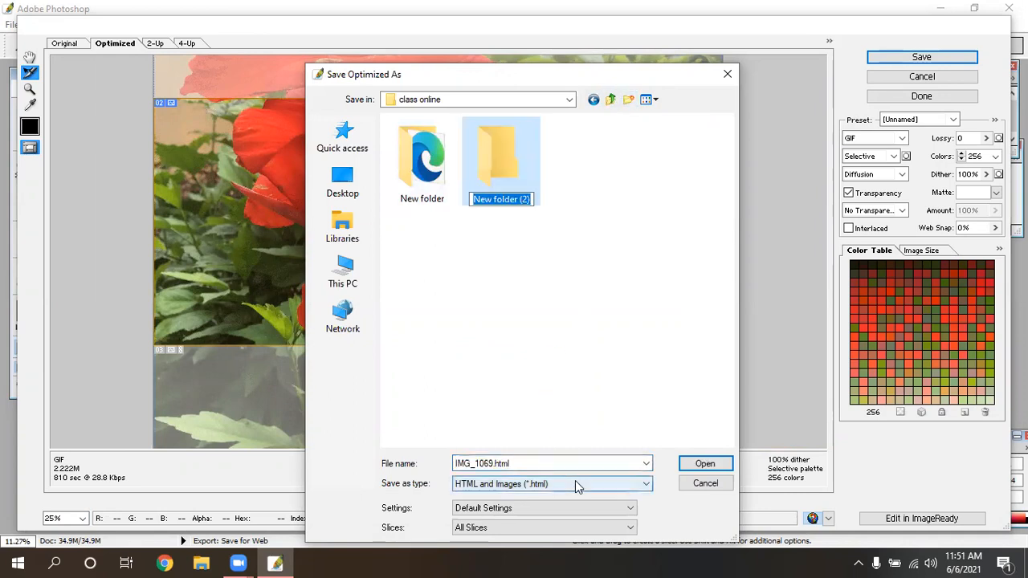
text(sliced)
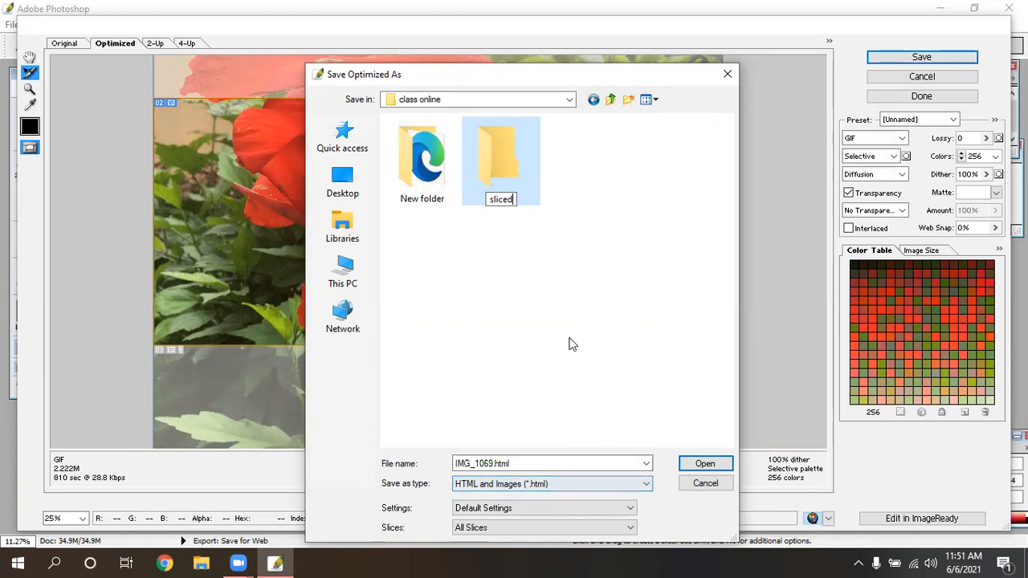
click(518, 170)
double_click(516, 171)
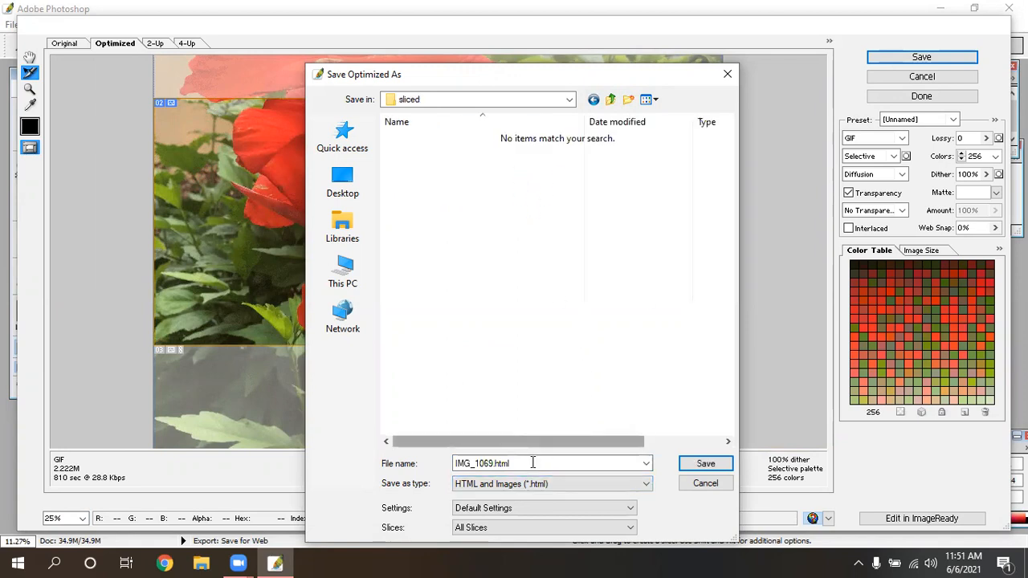
click(704, 466)
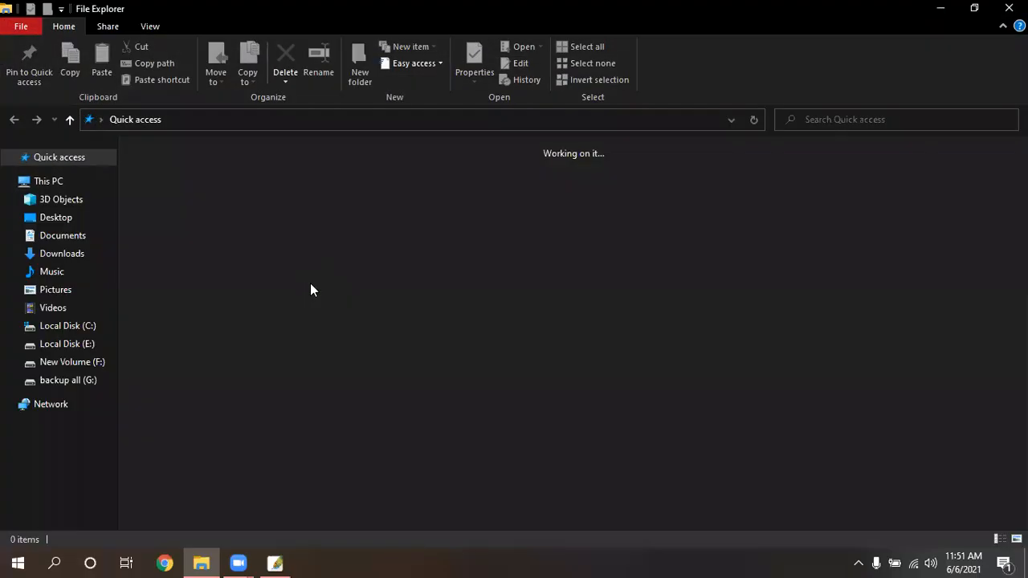
Switch to File Explorer and open the class online folder on the Desktop
click(53, 218)
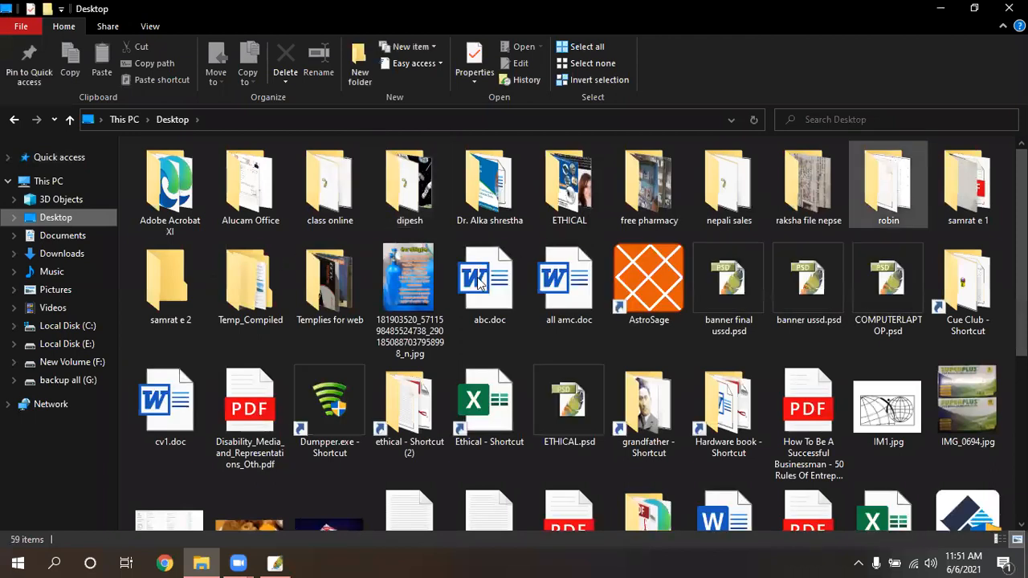
double_click(505, 288)
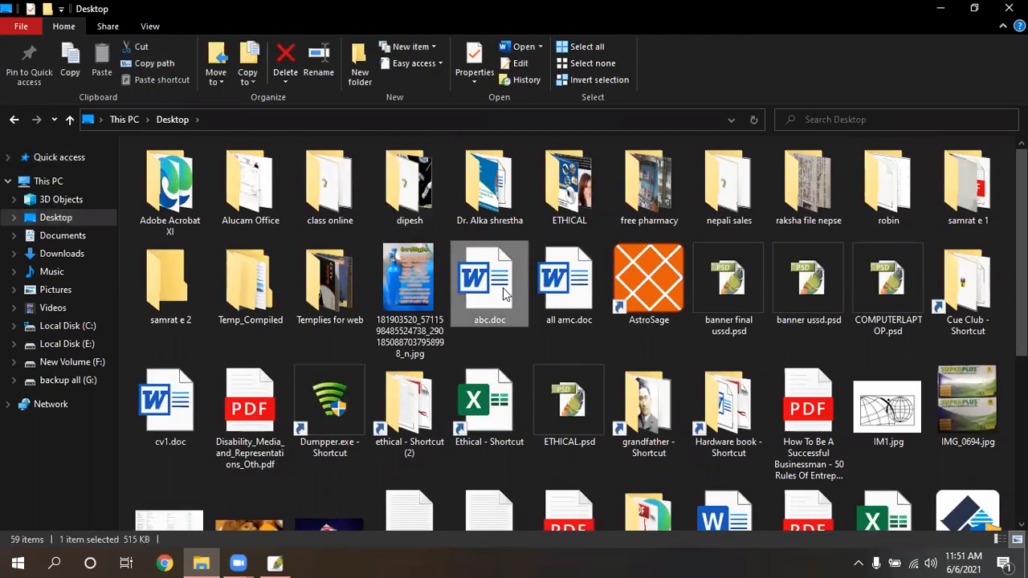
key(c)
key(c)
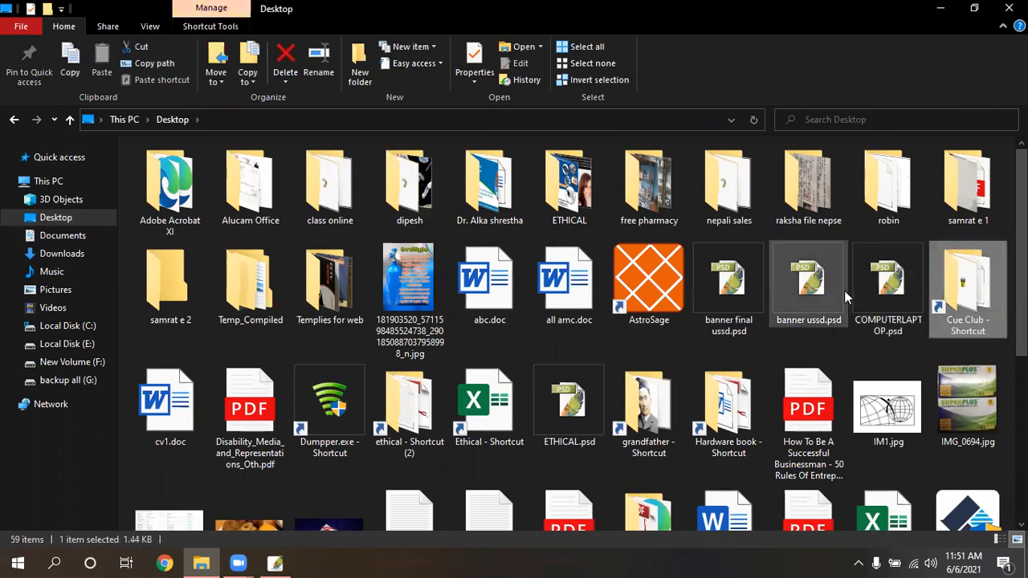
key(c)
key(Return)
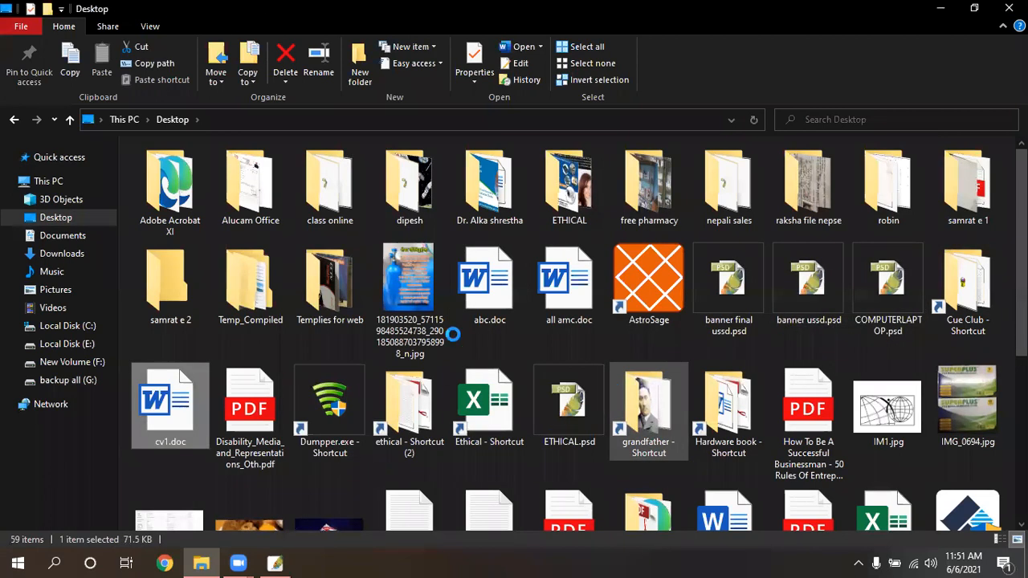
double_click(336, 211)
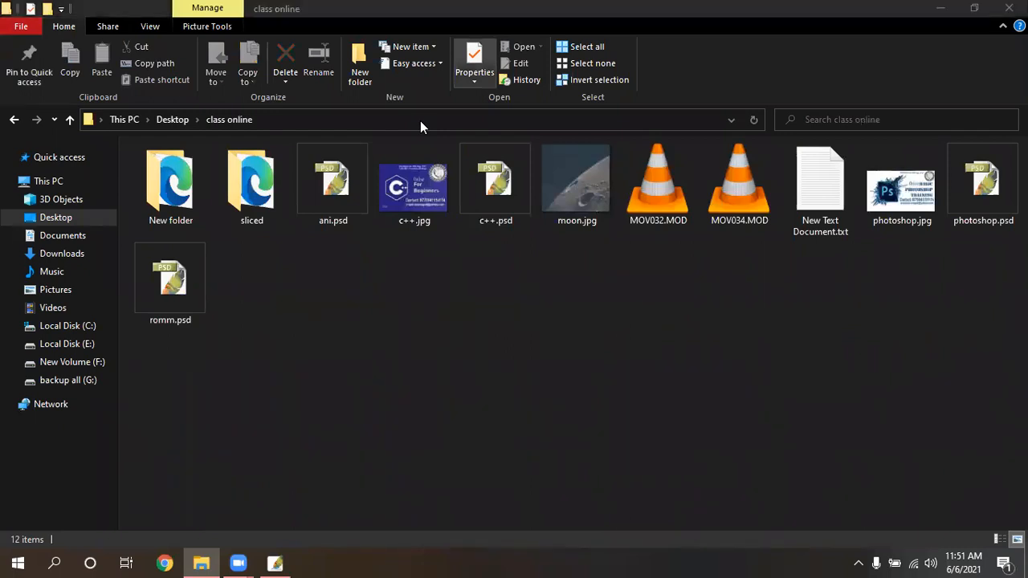
Check the exported slice images in the sliced folder's images subfolder, returning to the sliced folder
click(274, 368)
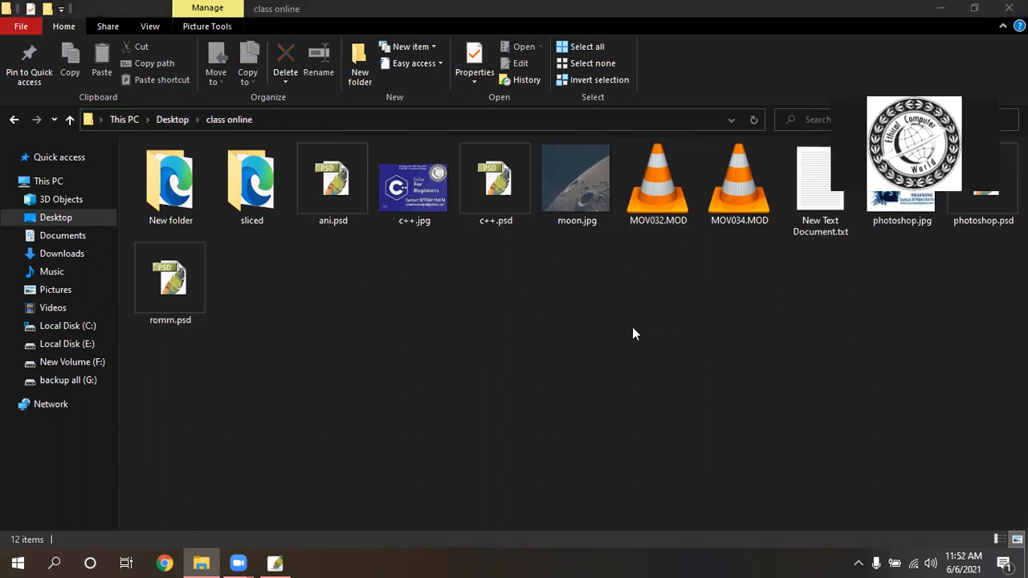
click(668, 329)
click(239, 193)
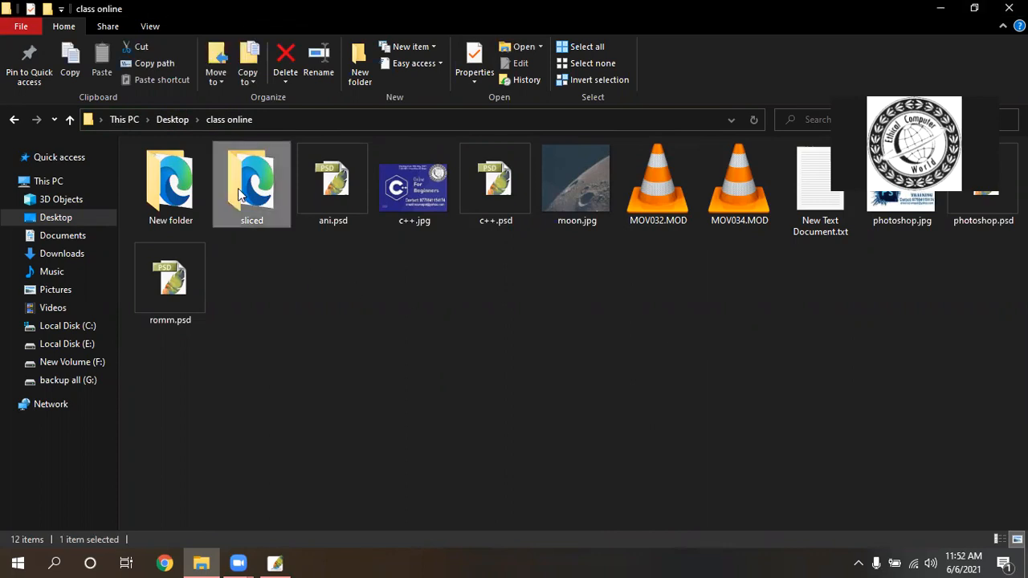
double_click(238, 193)
double_click(174, 165)
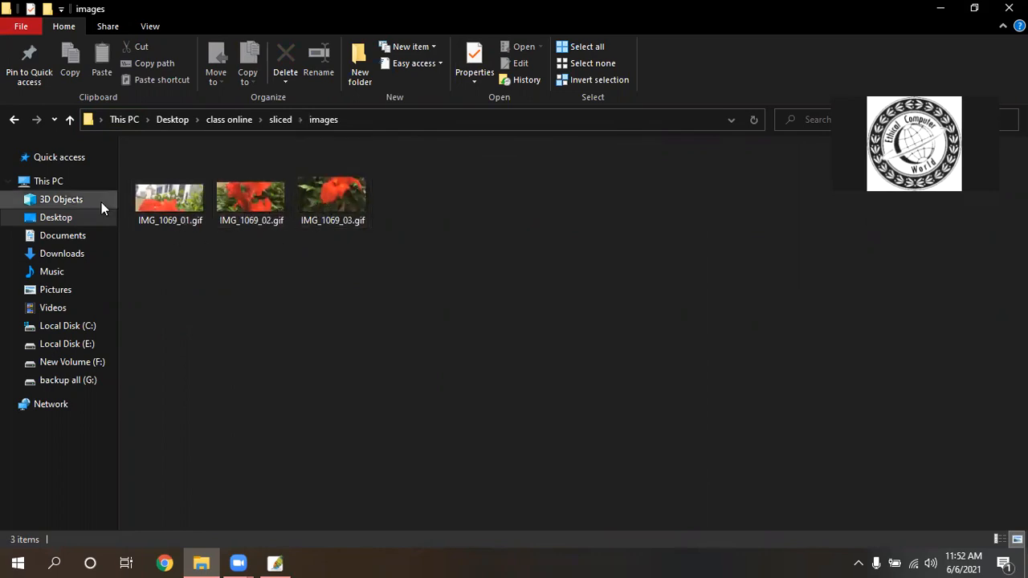
click(14, 119)
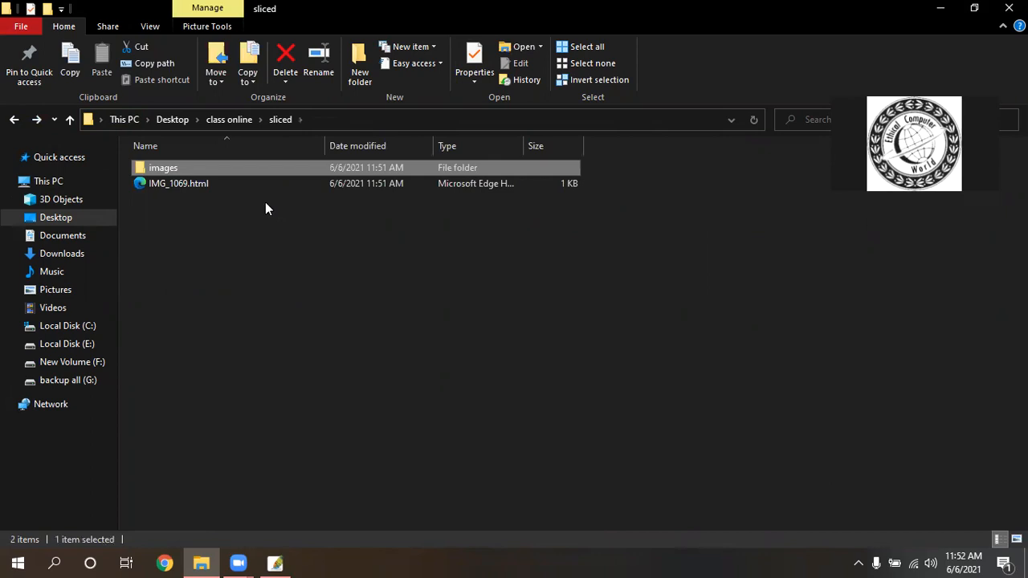
Open the exported IMG_1069.html page in Microsoft Edge and reload it
double_click(194, 185)
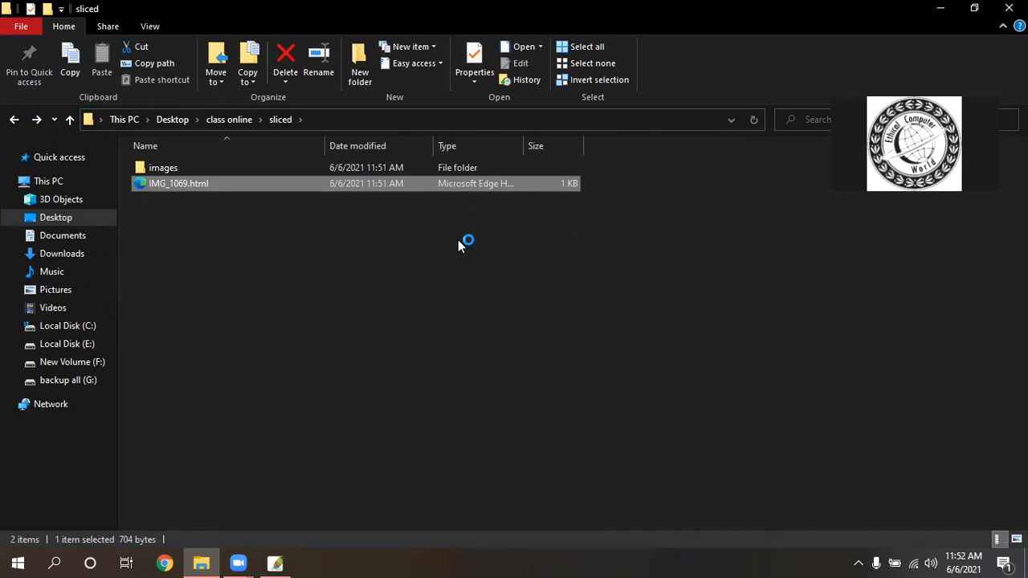
click(296, 327)
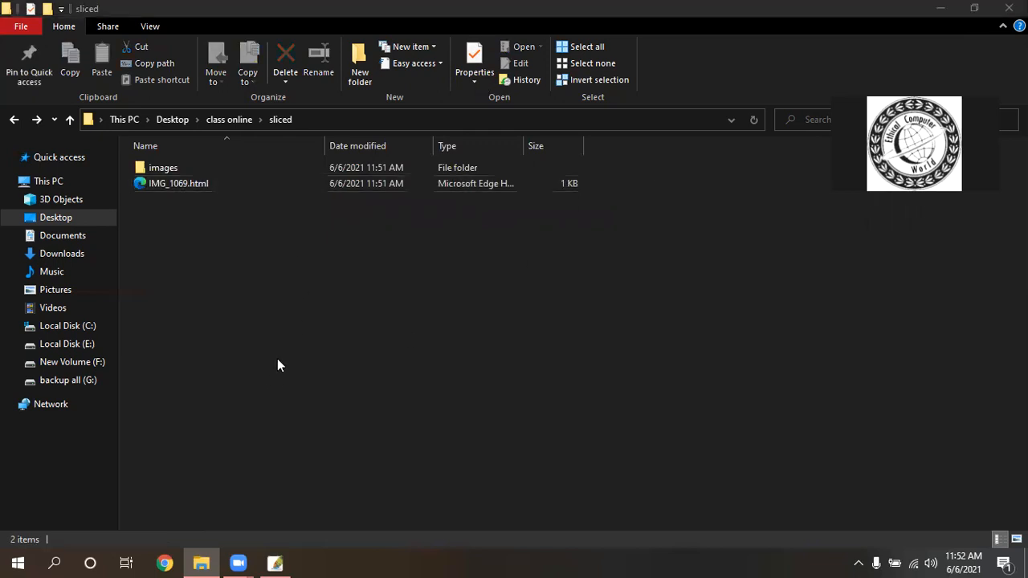
double_click(174, 184)
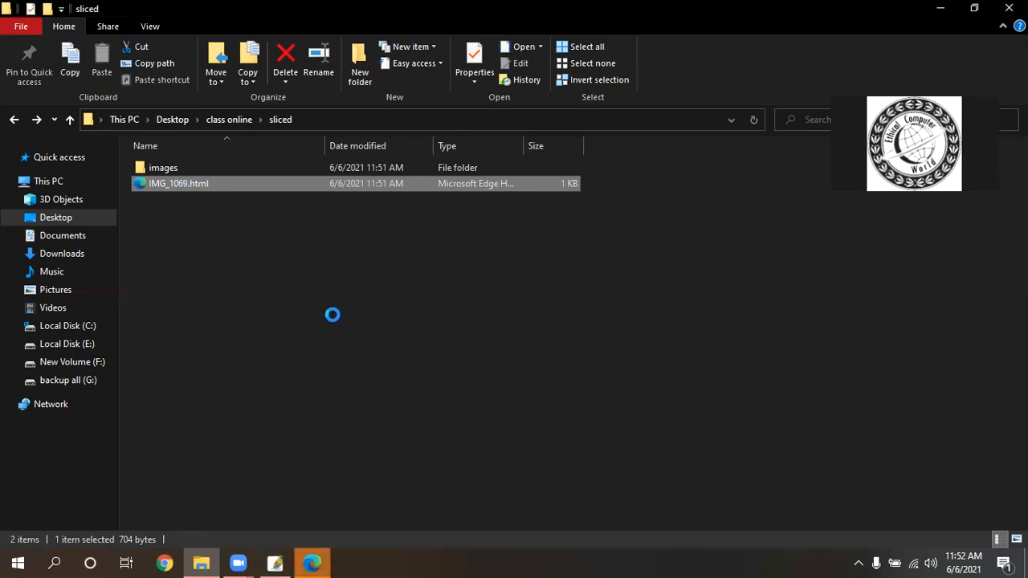
click(323, 561)
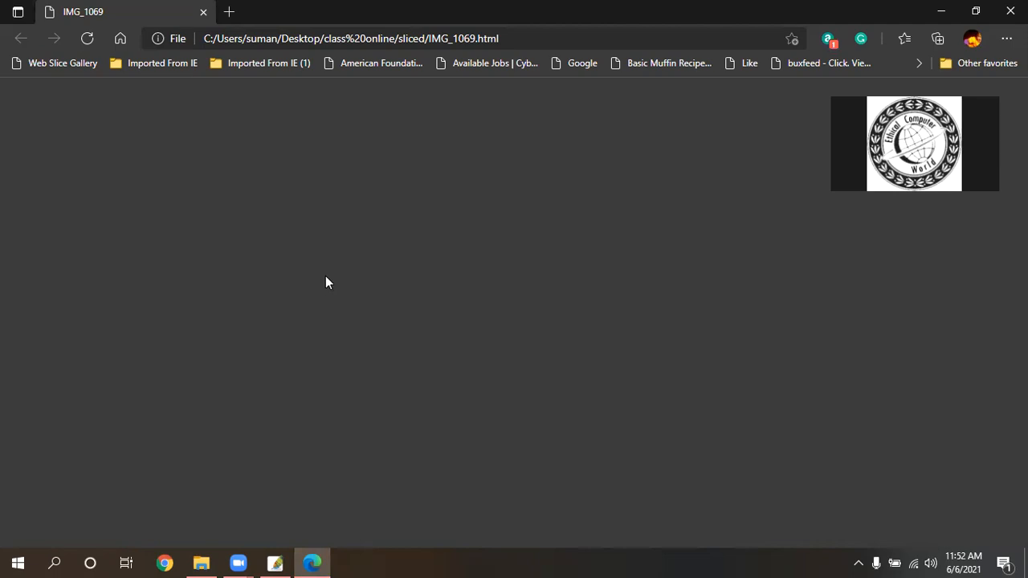
click(333, 38)
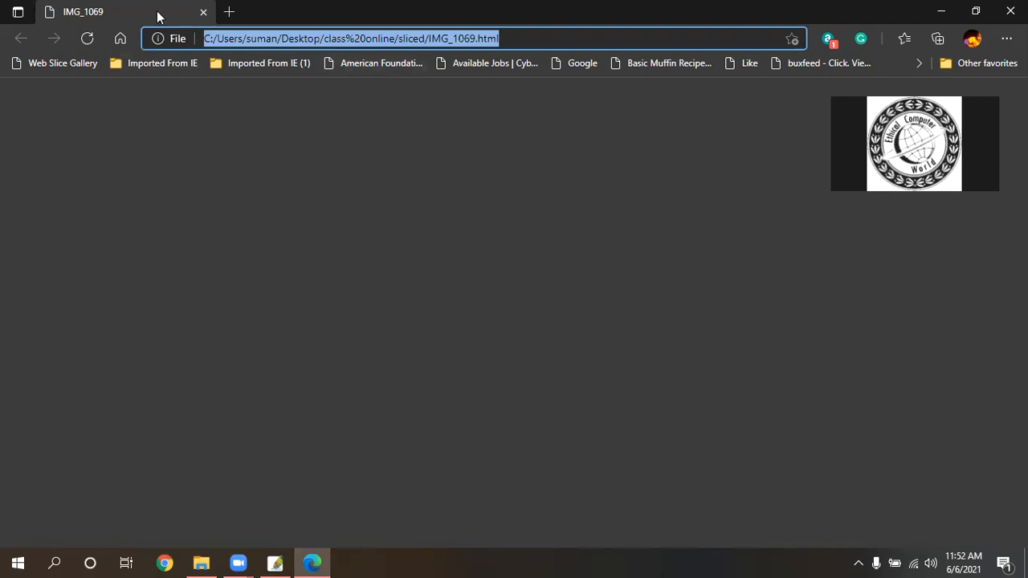
click(89, 40)
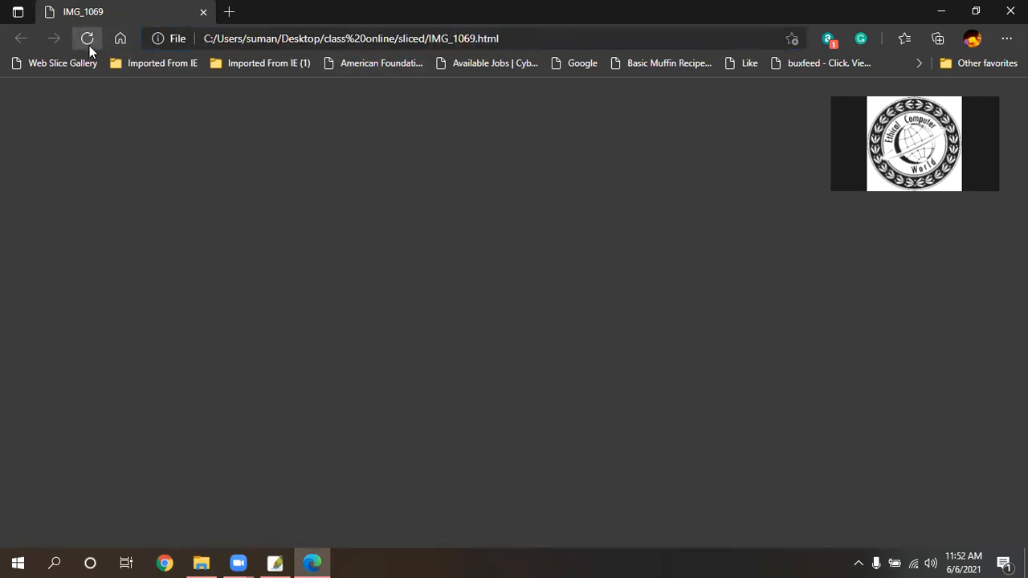
Return to the sliced folder in File Explorer and open IMG_1069.html with Google Chrome
key(alt+Tab)
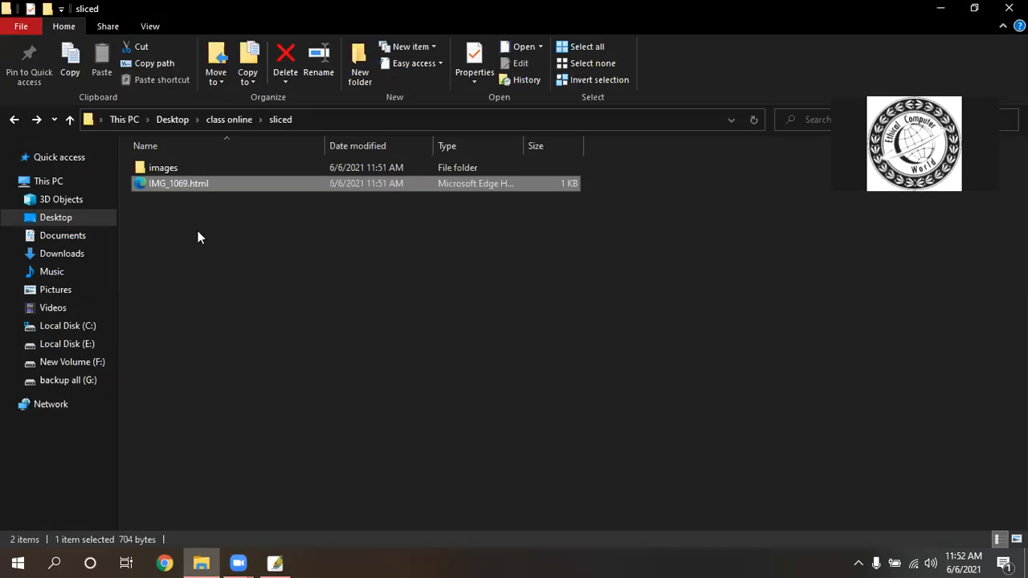
right_click(184, 184)
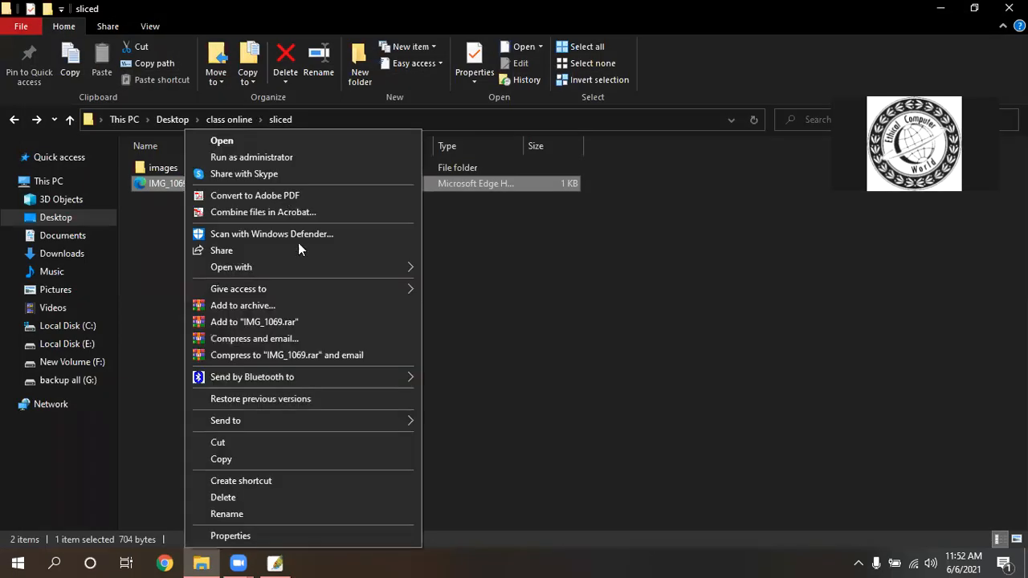
mouse_move(273, 265)
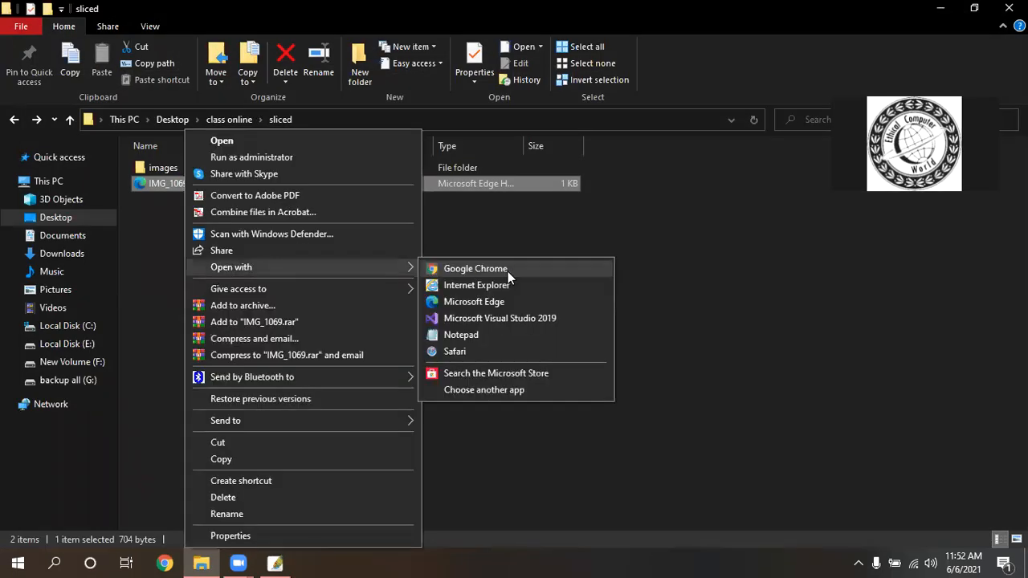
click(508, 269)
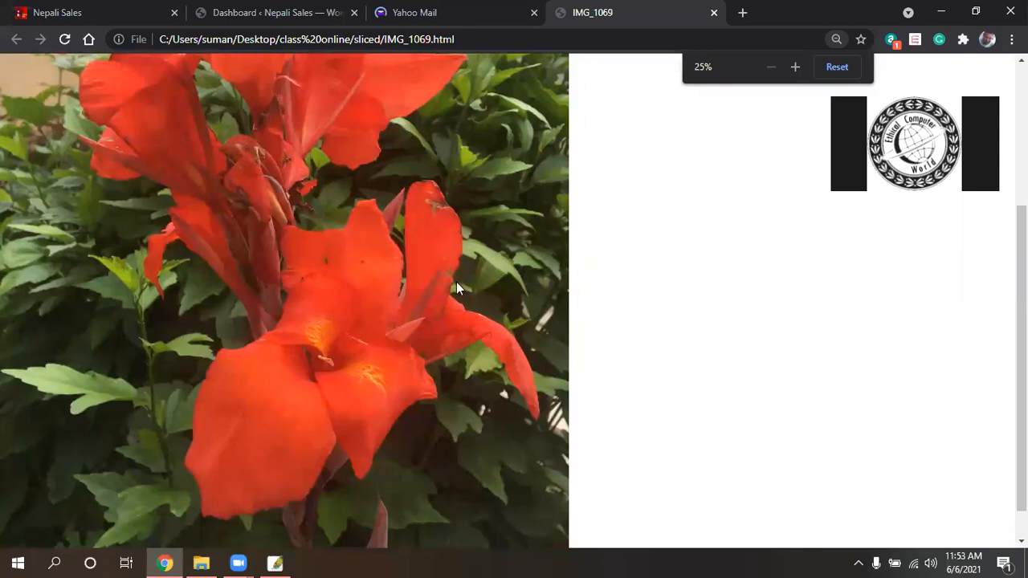
Save the page's middle flower slice to the Desktop as a GIF image named IMG_1069_02.gif
scroll(401, 273, up, 3)
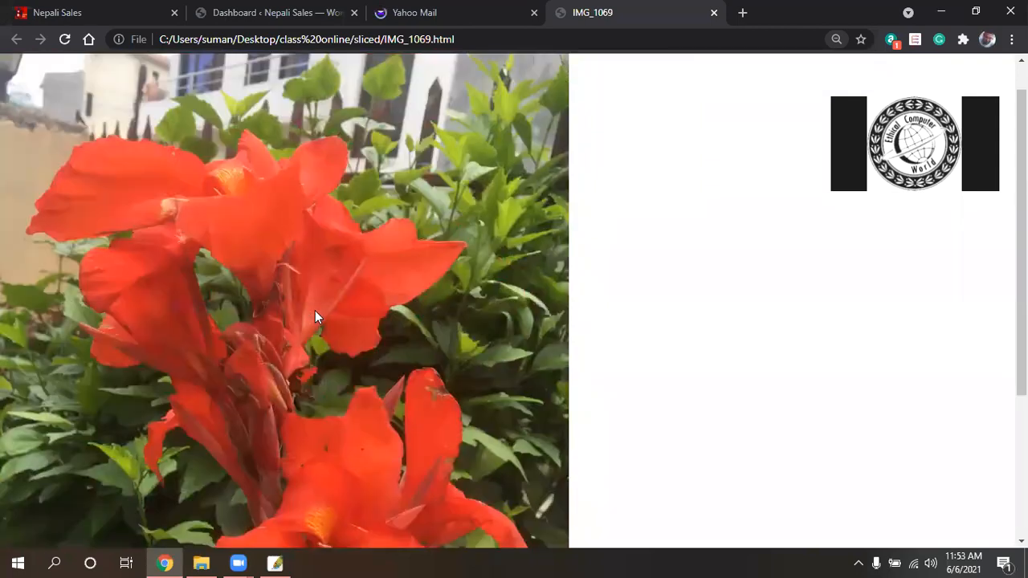
right_click(201, 359)
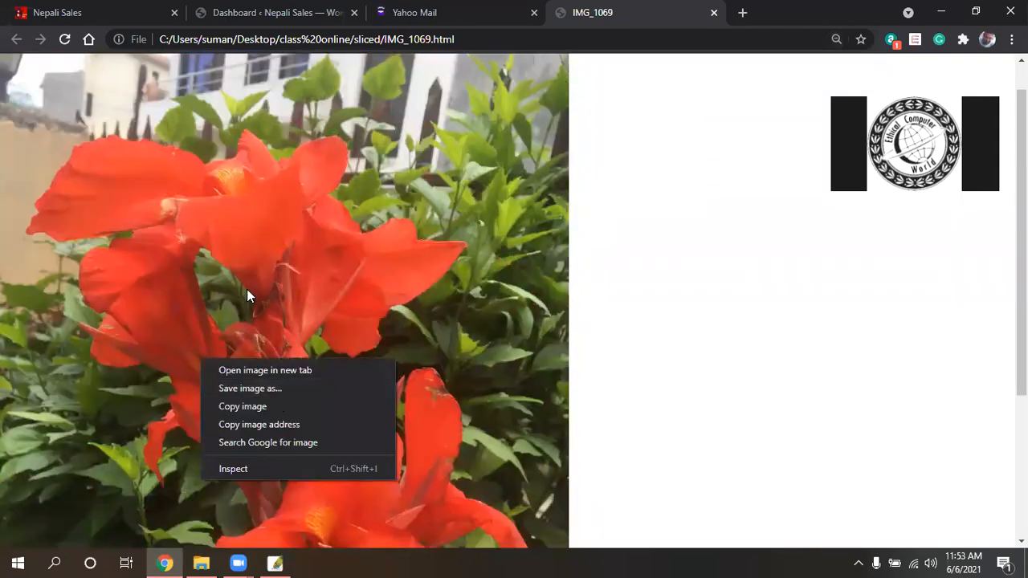
click(279, 393)
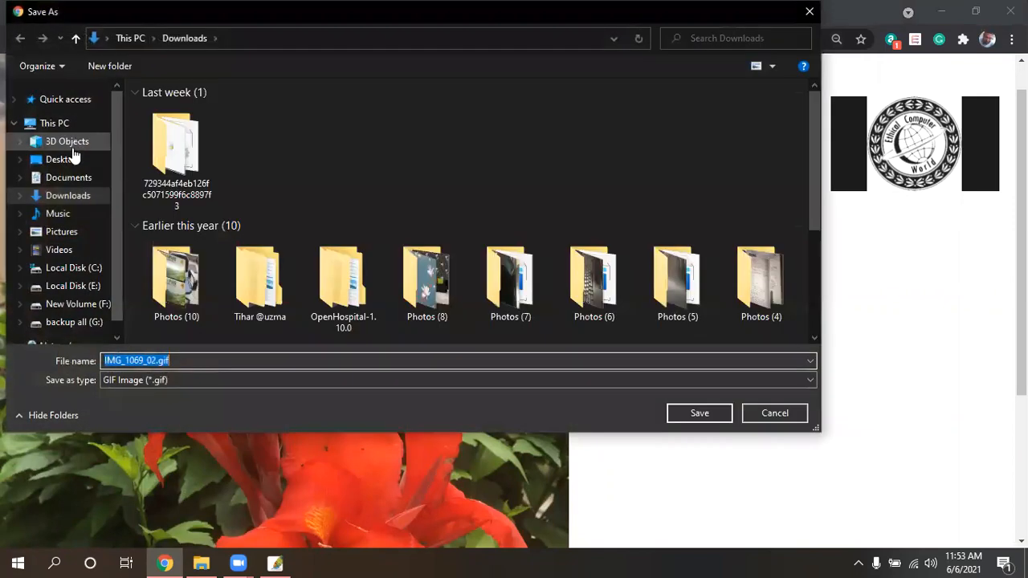
click(71, 158)
click(307, 361)
click(700, 413)
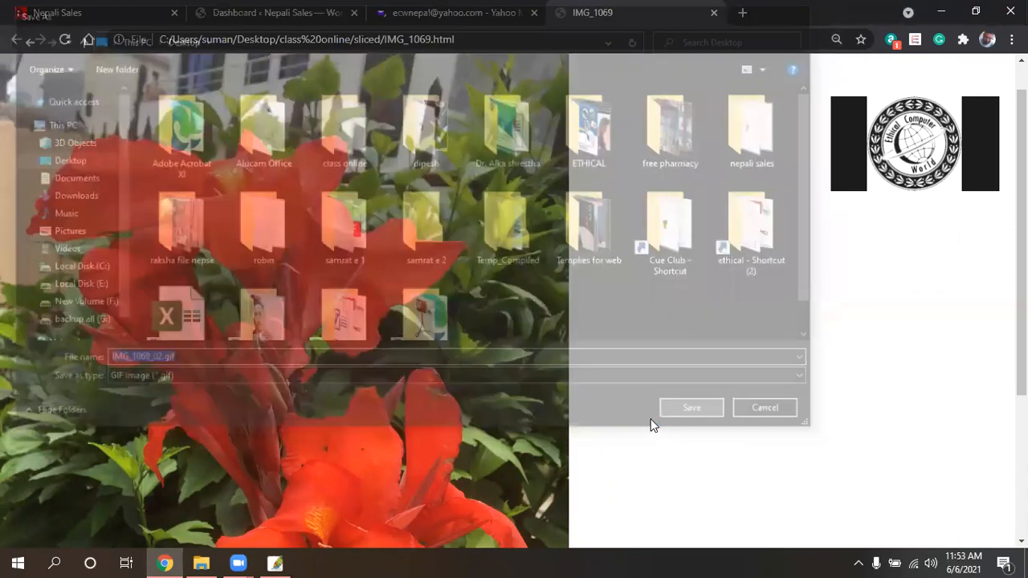
Open the saved IMG_1069_02.gif in the Photos viewer, inspect the slice and close the viewer
click(69, 534)
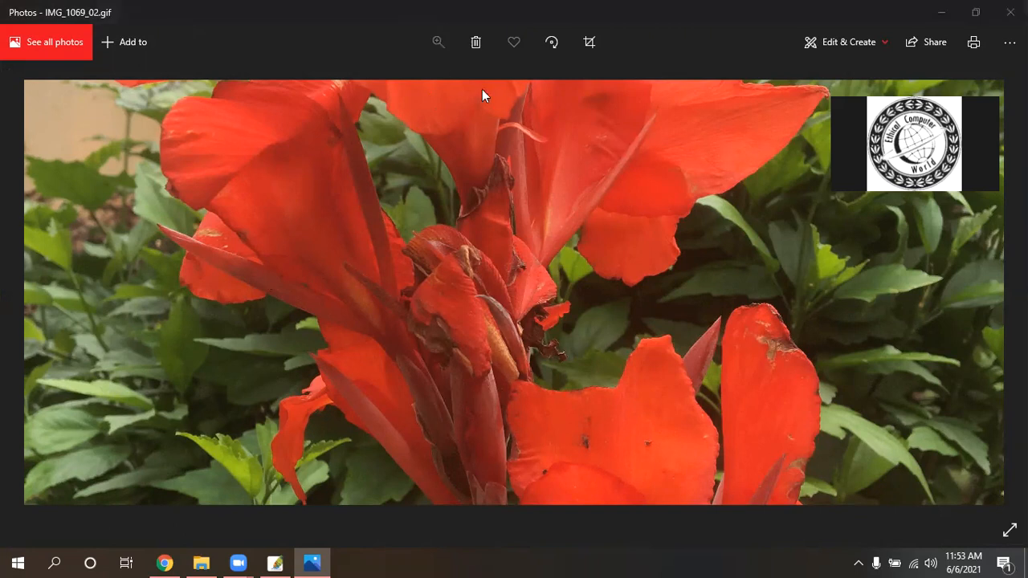
click(303, 287)
click(315, 405)
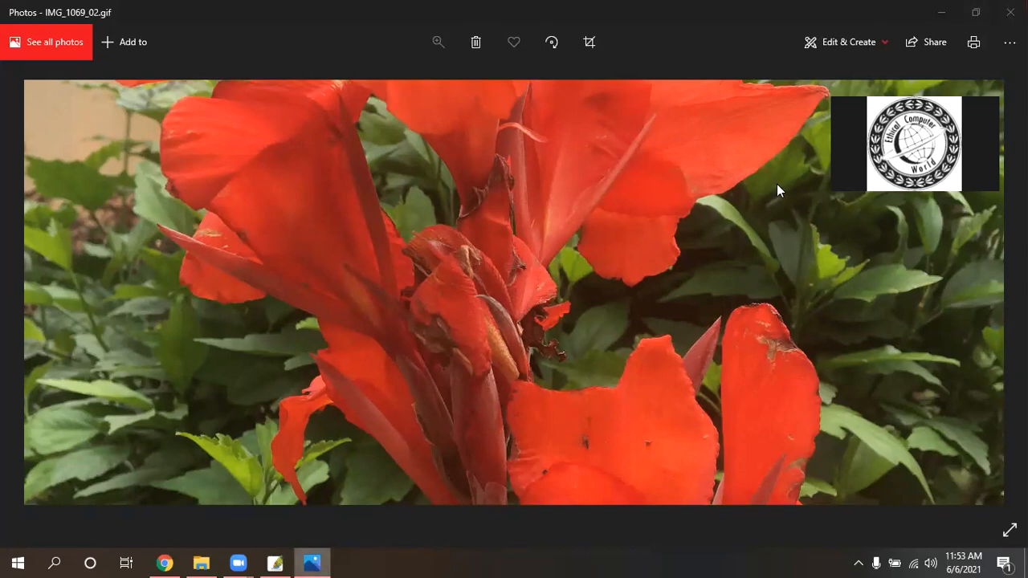
click(1010, 12)
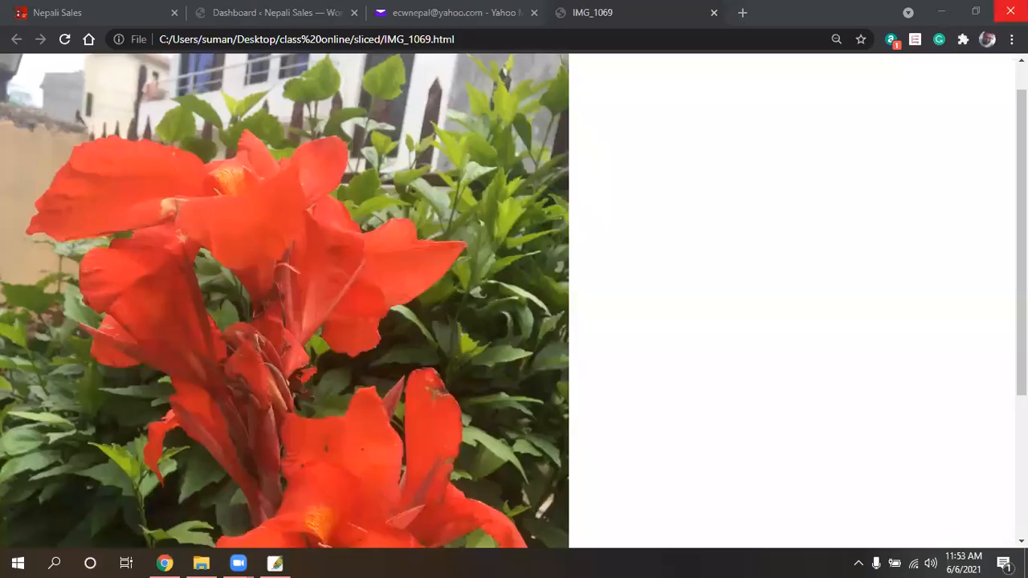
Close the browser and the sliced folder window, and close the IMG_1069.JPG document in Photoshop
click(1011, 12)
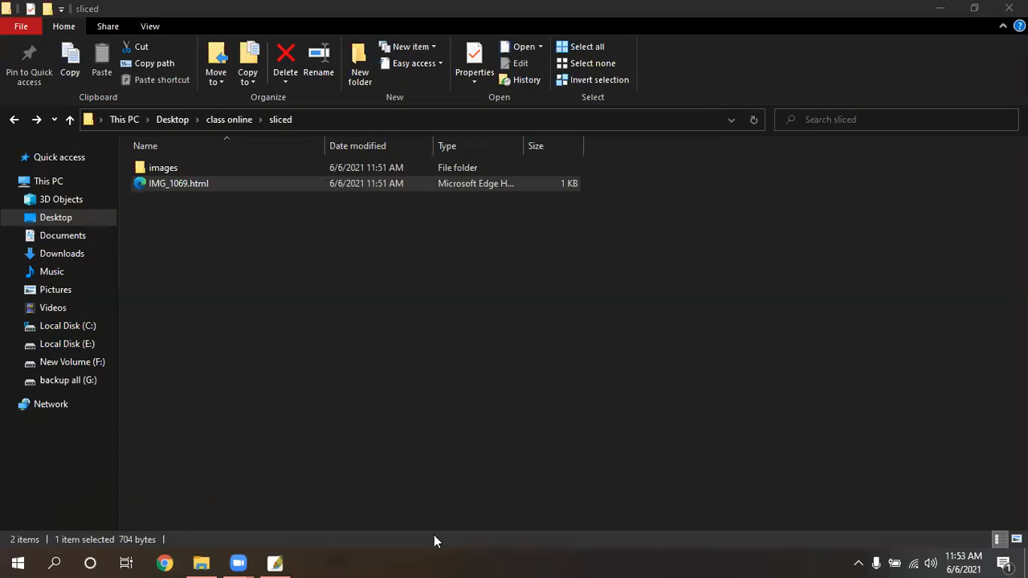
click(1009, 8)
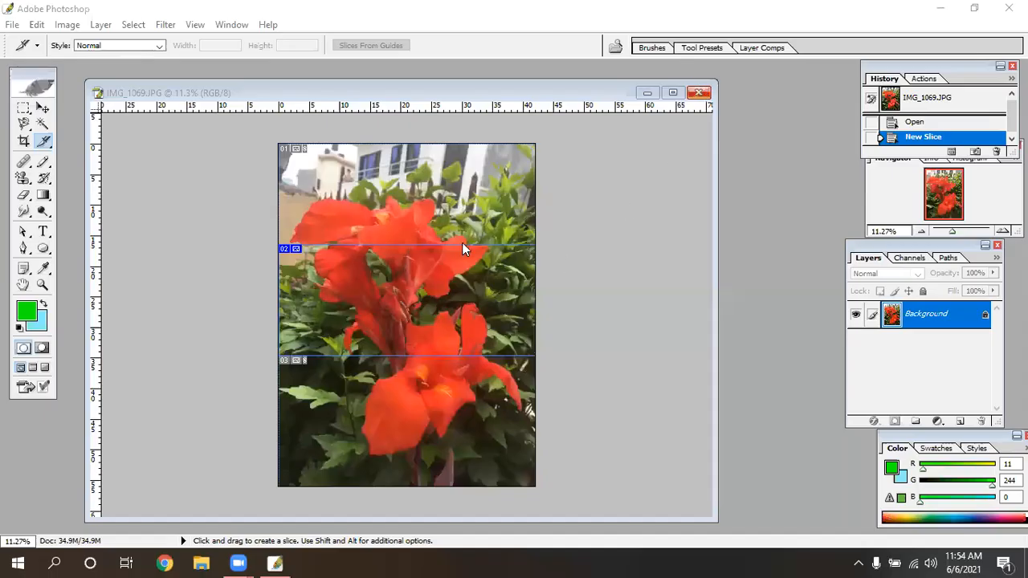
key(ctrl+w)
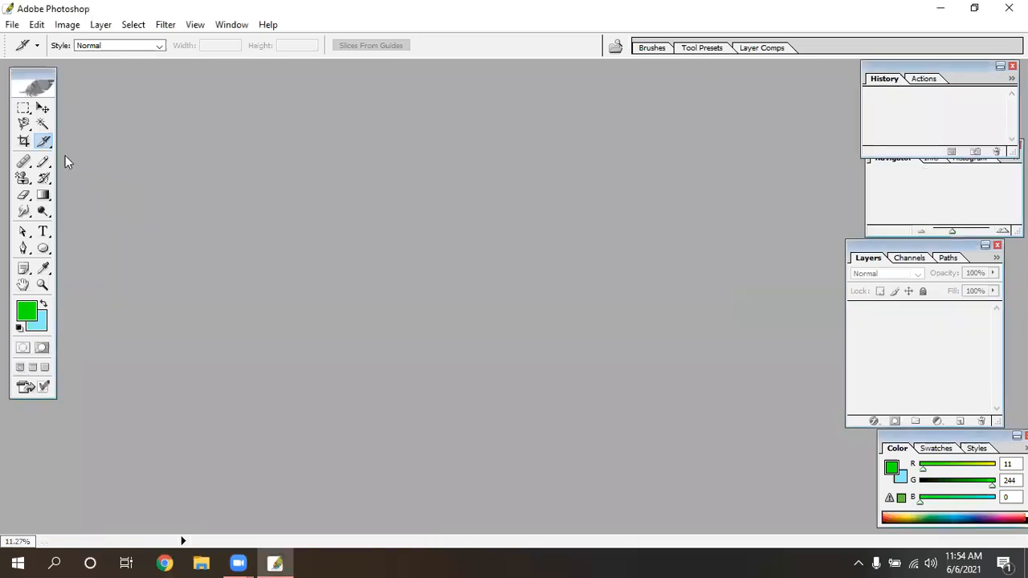
Choose the Healing Brush tool and open the third recently used file, a portrait JPG of a woman
click(24, 163)
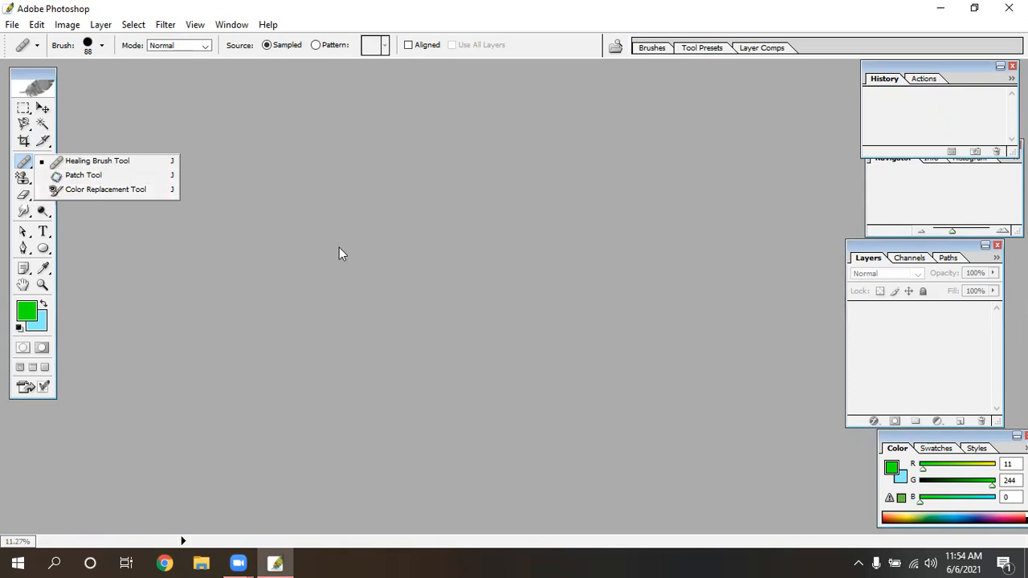
click(224, 117)
click(12, 26)
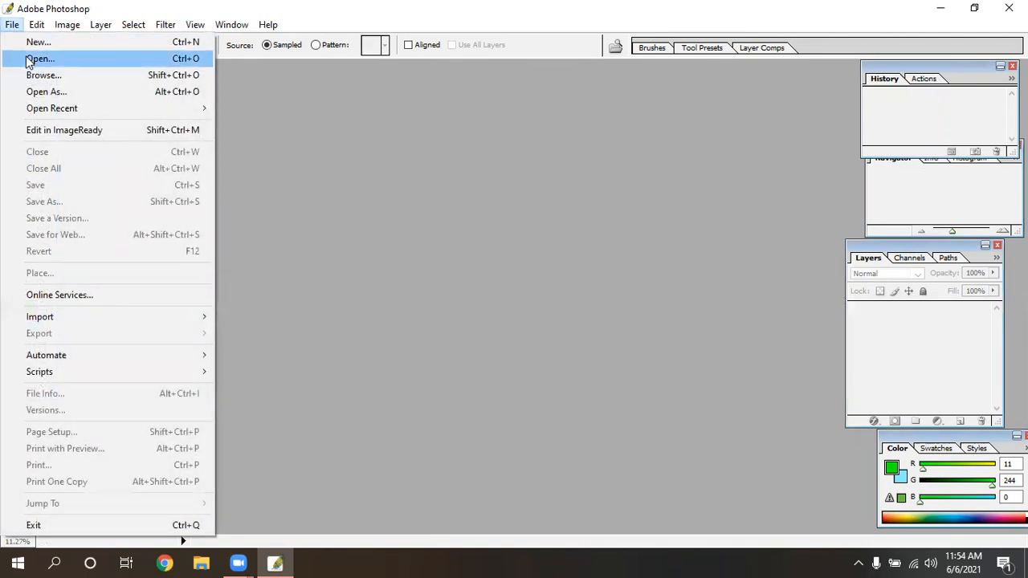
mouse_move(46, 108)
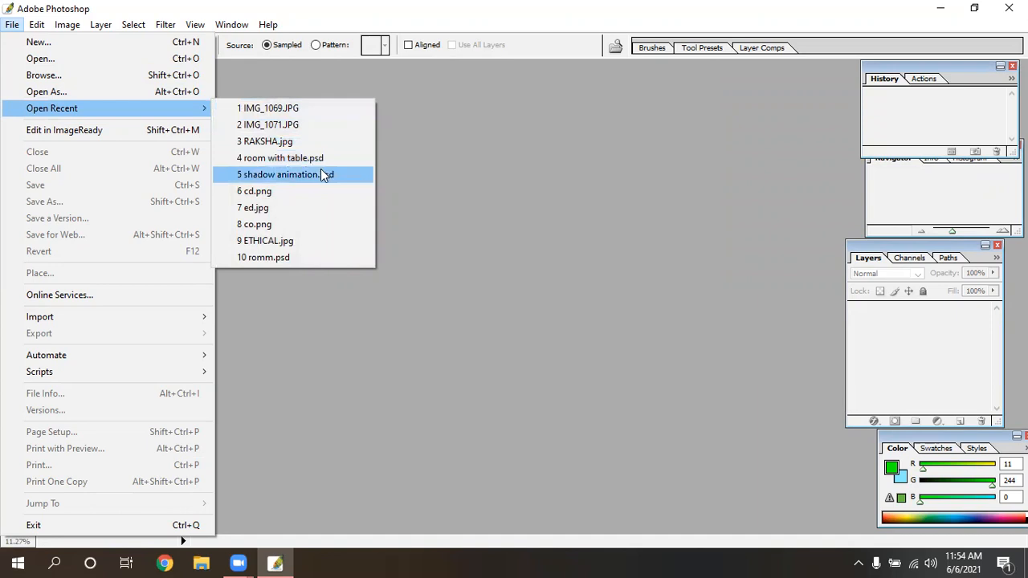
click(277, 142)
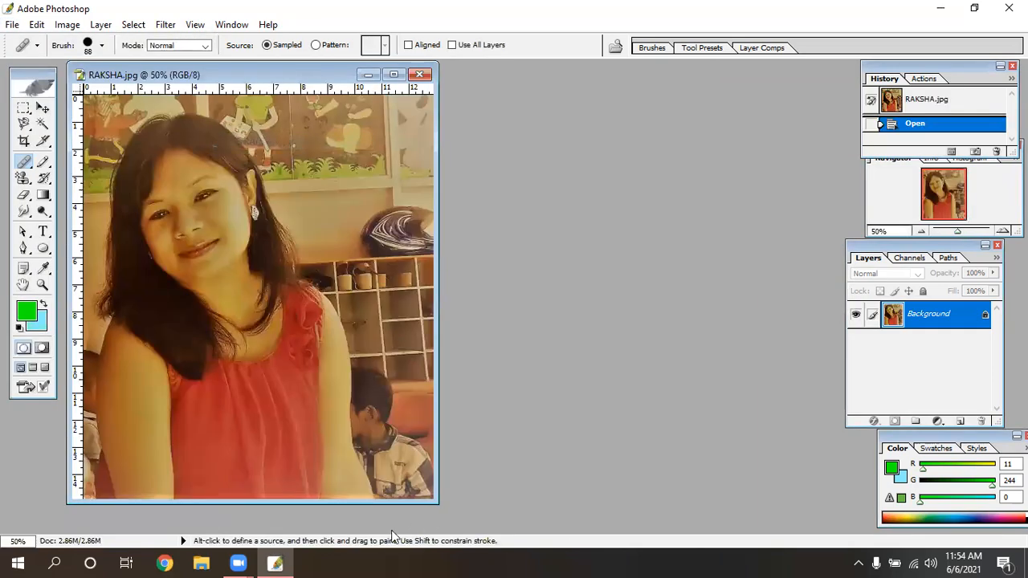
Enlarge the portrait's document window and set the Healing Brush diameter to 24 px for work on the forehead
drag(432, 502, 704, 514)
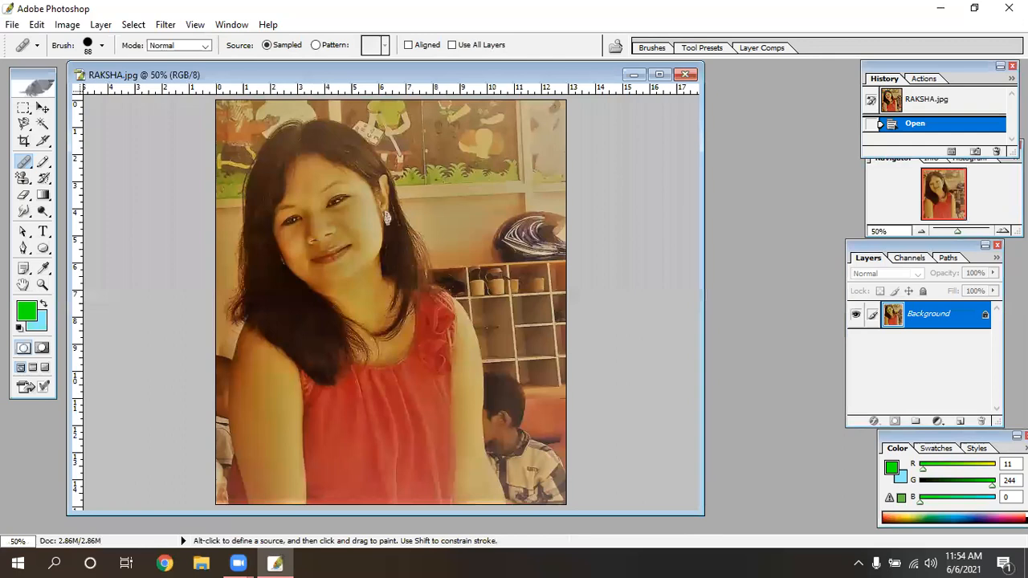
scroll(353, 245, down, 4)
scroll(352, 243, up, 10)
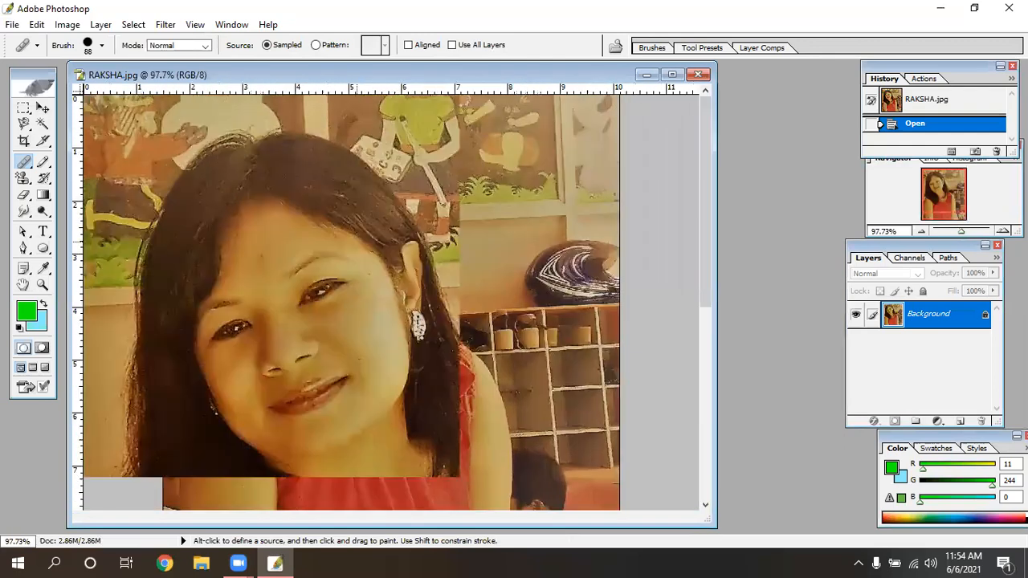
scroll(494, 321, up, 3)
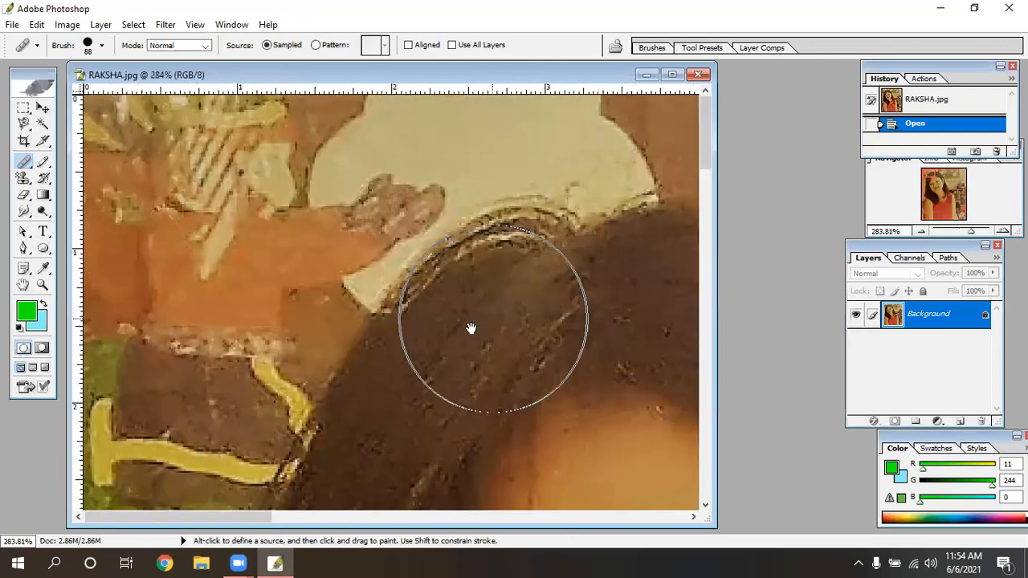
drag(493, 321, 295, 164)
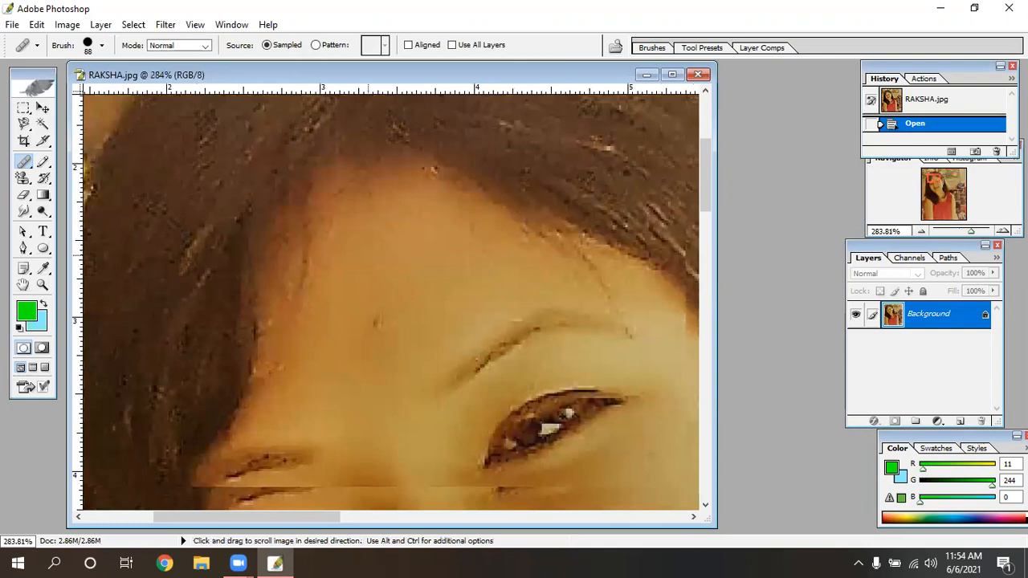
drag(384, 323, 444, 233)
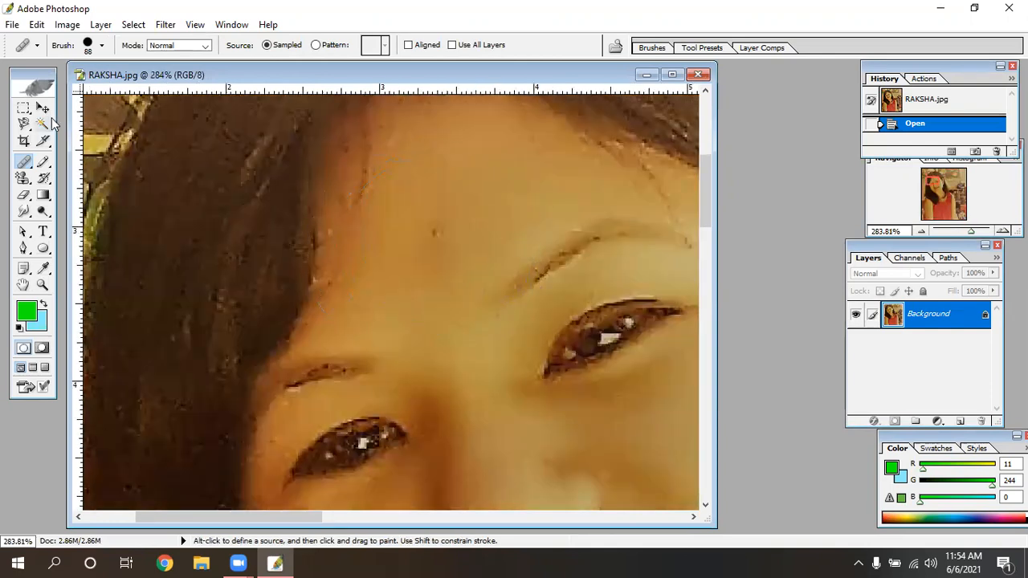
click(102, 47)
click(40, 85)
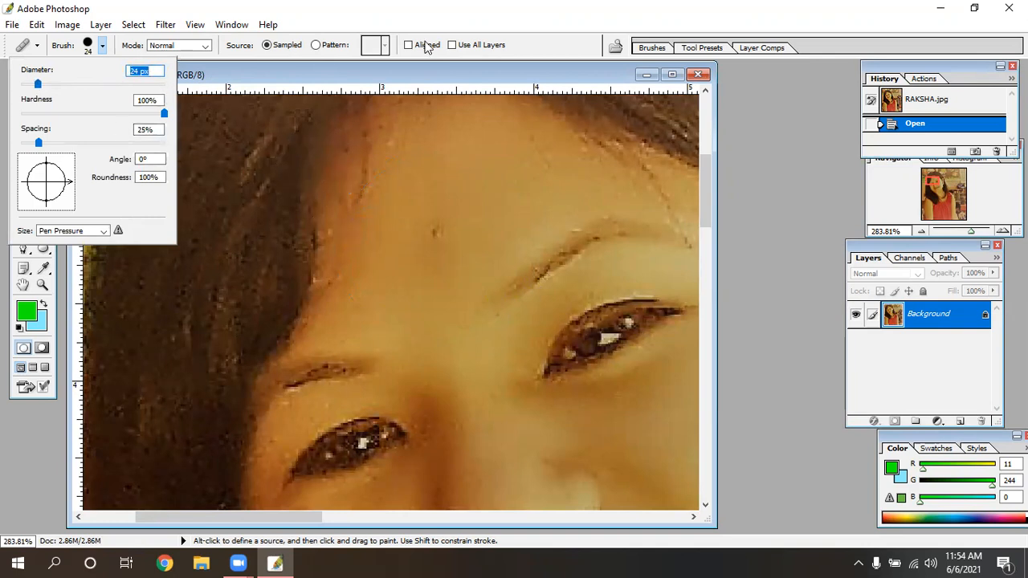
click(165, 46)
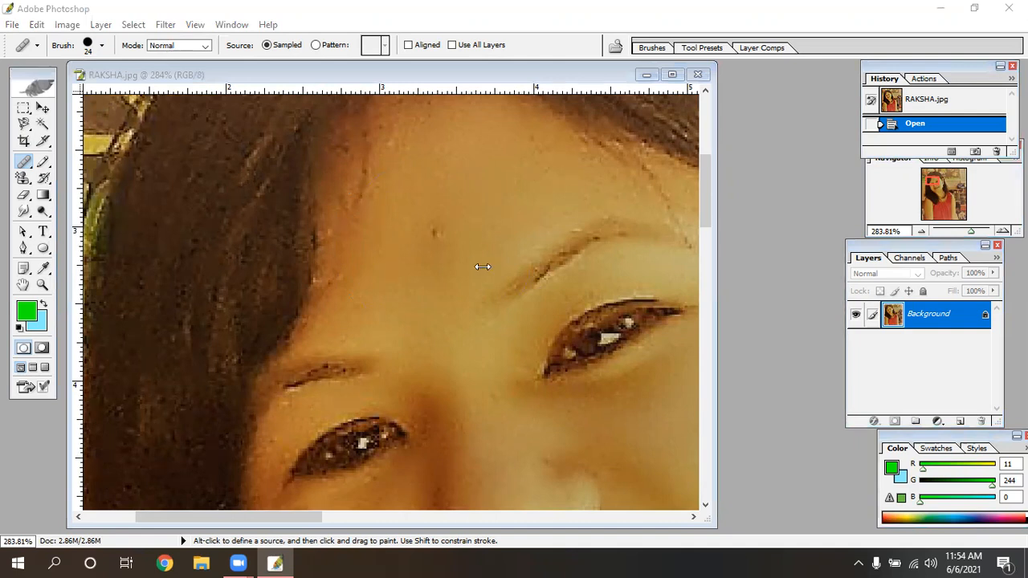
Heal the dark spot in the middle of the forehead using clear skin sampled just beside it
click(25, 166)
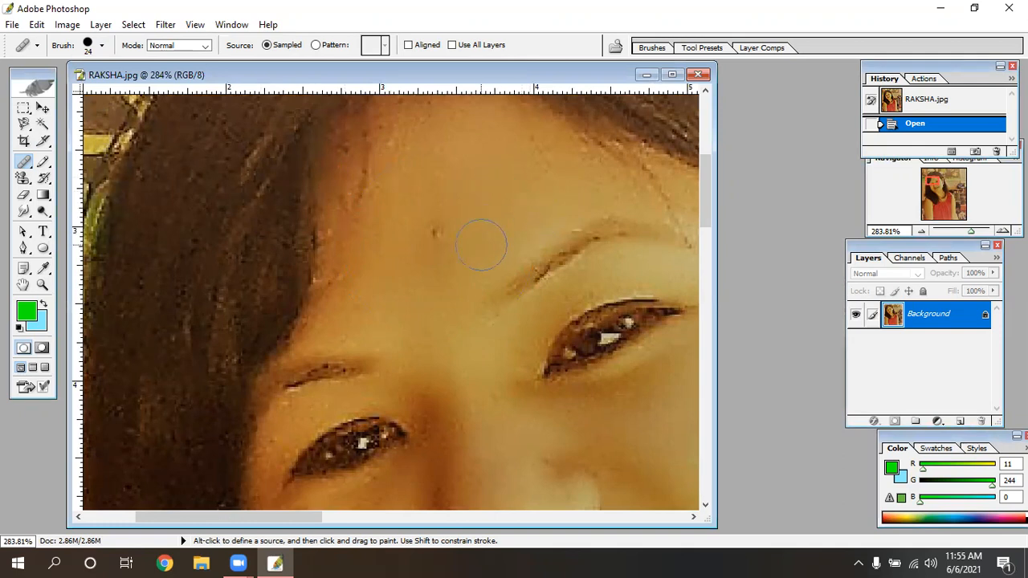
key(alt)
alt+click(479, 245)
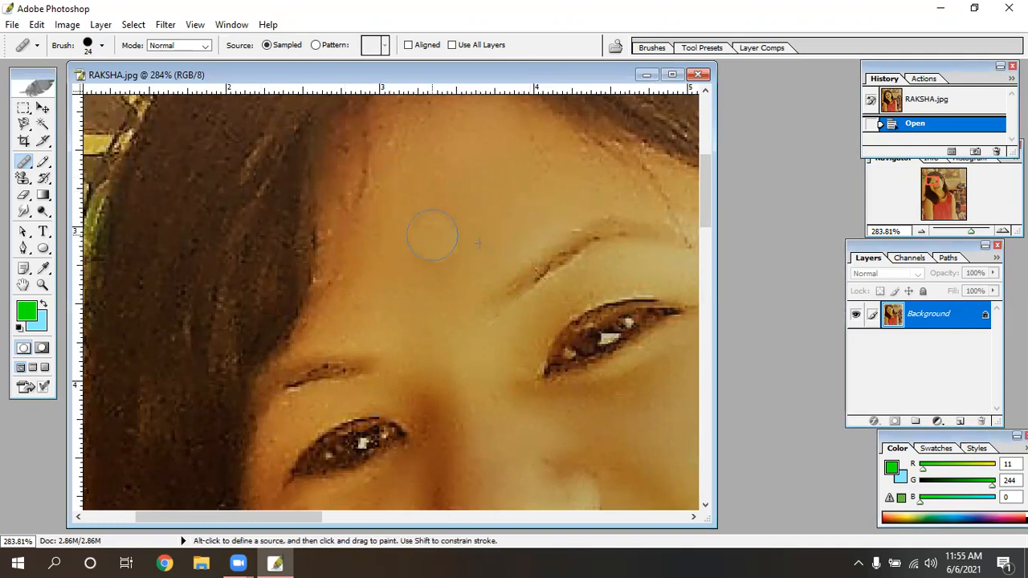
click(435, 235)
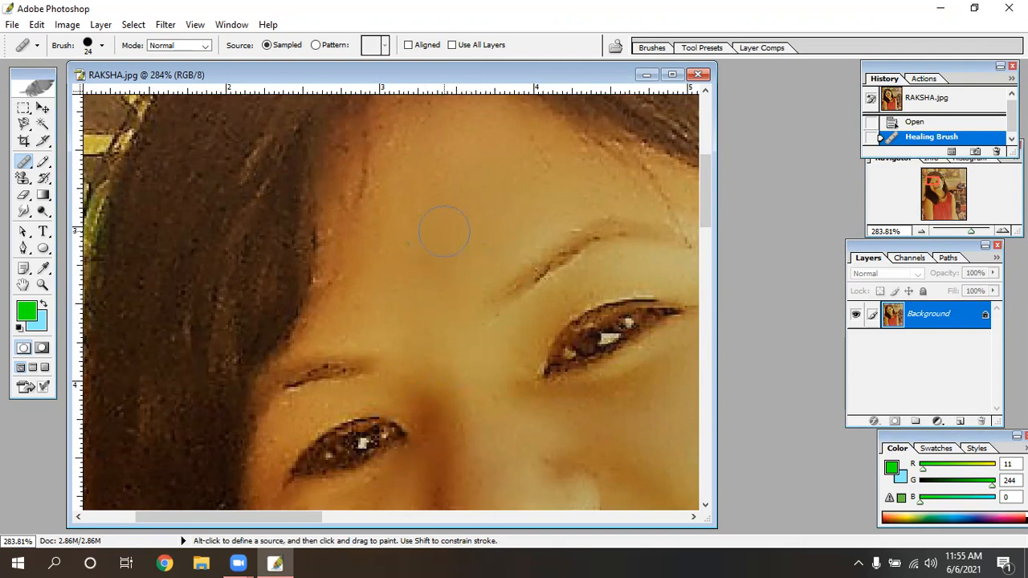
Heal the small blemishes on the upper forehead and at the hairline using nearby clean forehead skin
key(space)
drag(443, 153, 276, 316)
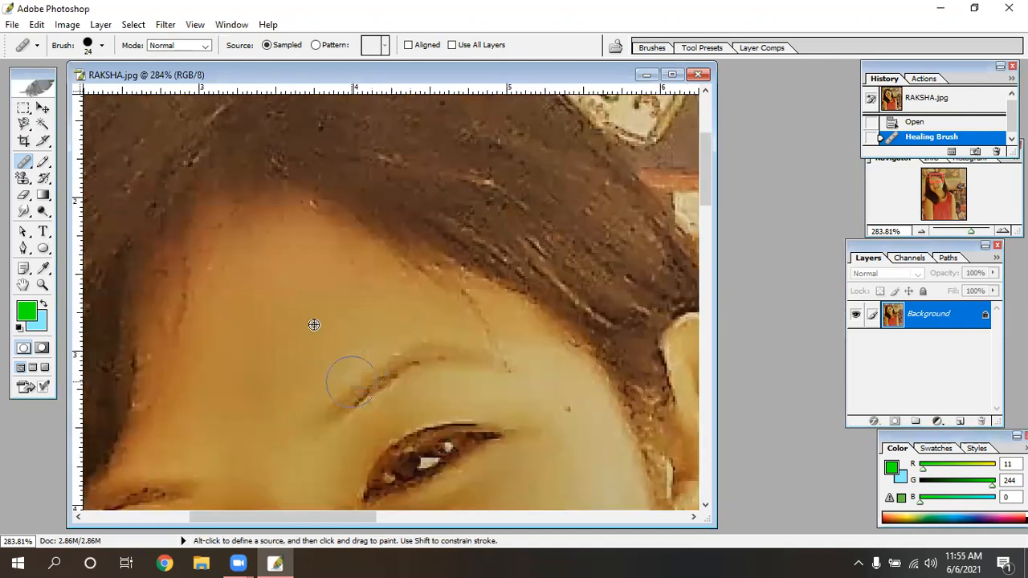
alt+click(313, 325)
click(346, 294)
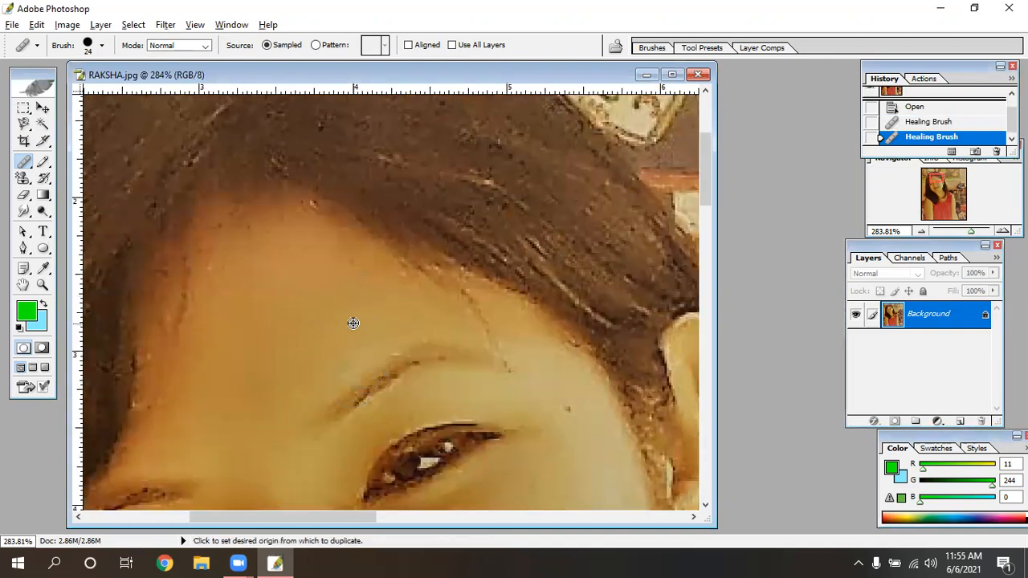
click(350, 275)
click(272, 254)
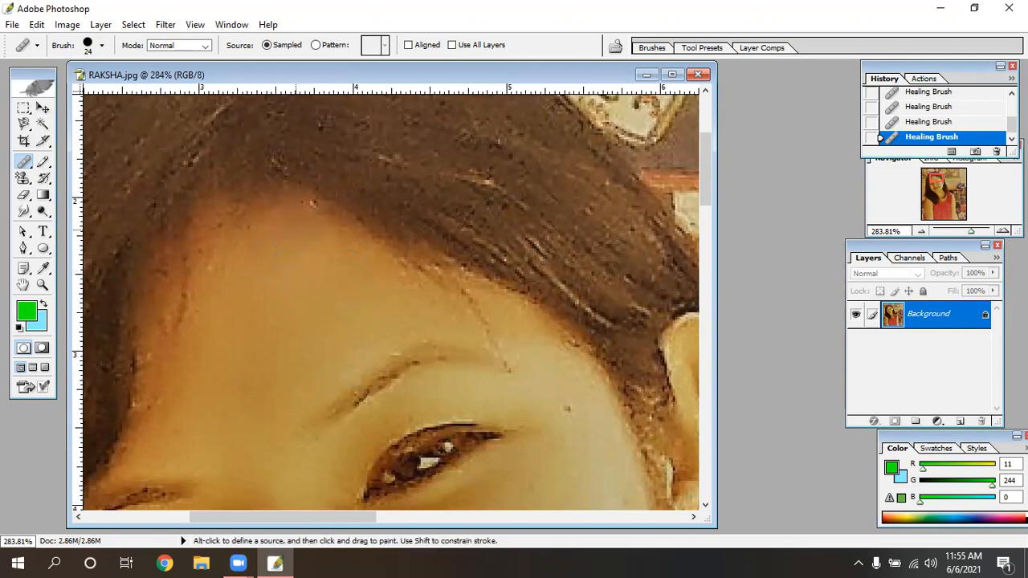
alt+click(303, 260)
click(306, 224)
Remove the stray hair strand between the hairline and the outer end of the eyebrow with sampled skin
alt+click(531, 343)
click(507, 337)
click(503, 330)
alt+click(512, 329)
alt+click(514, 329)
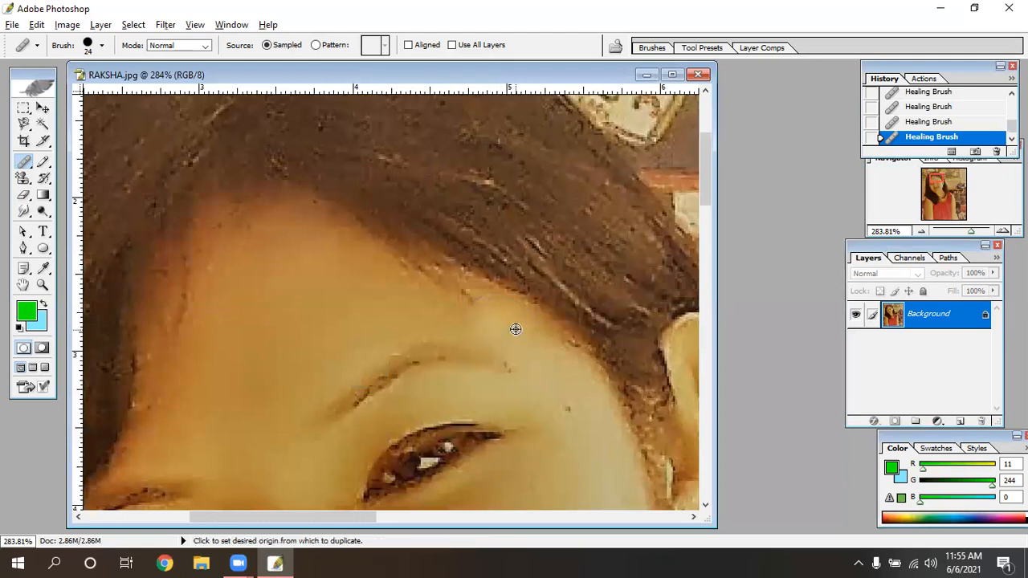
click(463, 313)
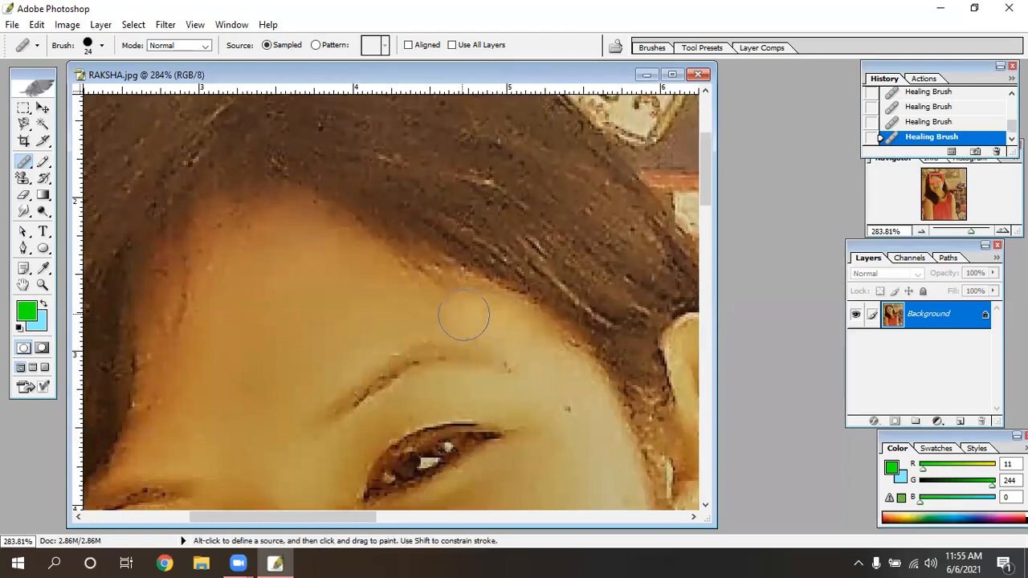
alt+click(383, 308)
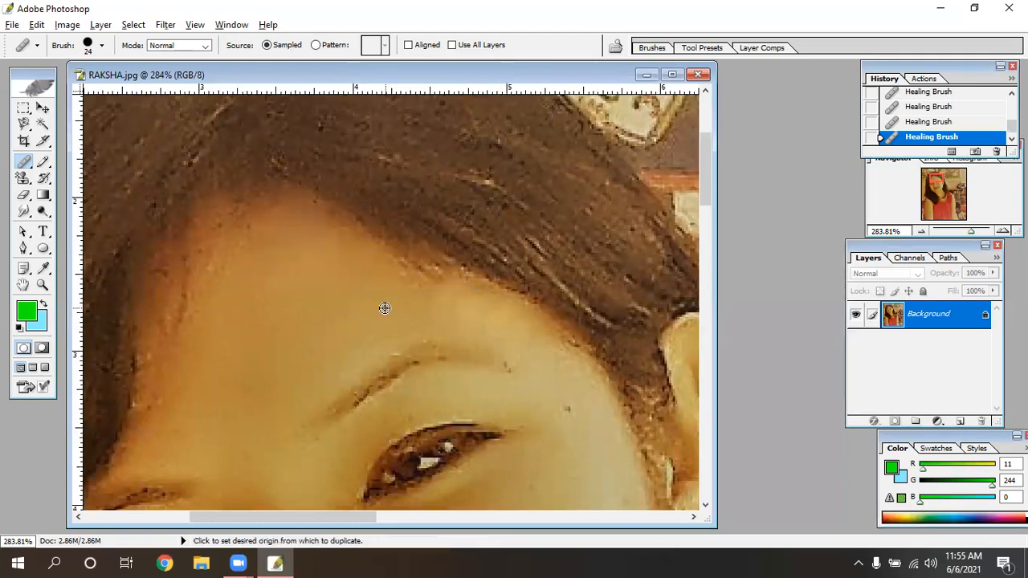
alt+click(429, 305)
click(438, 305)
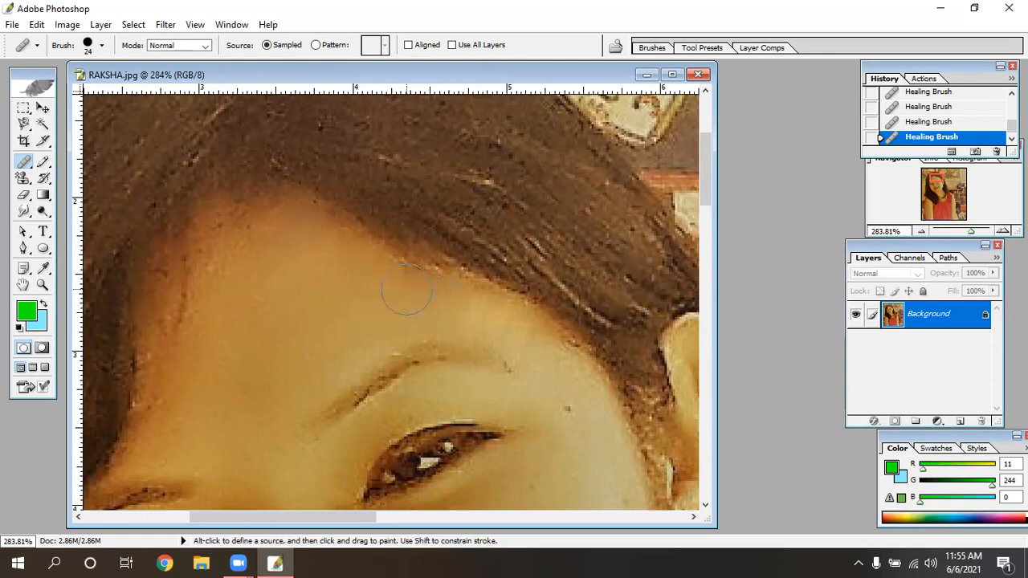
Heal the spot beside the outer corner of the eye and the dark mark above the mouth corner
drag(579, 451, 388, 151)
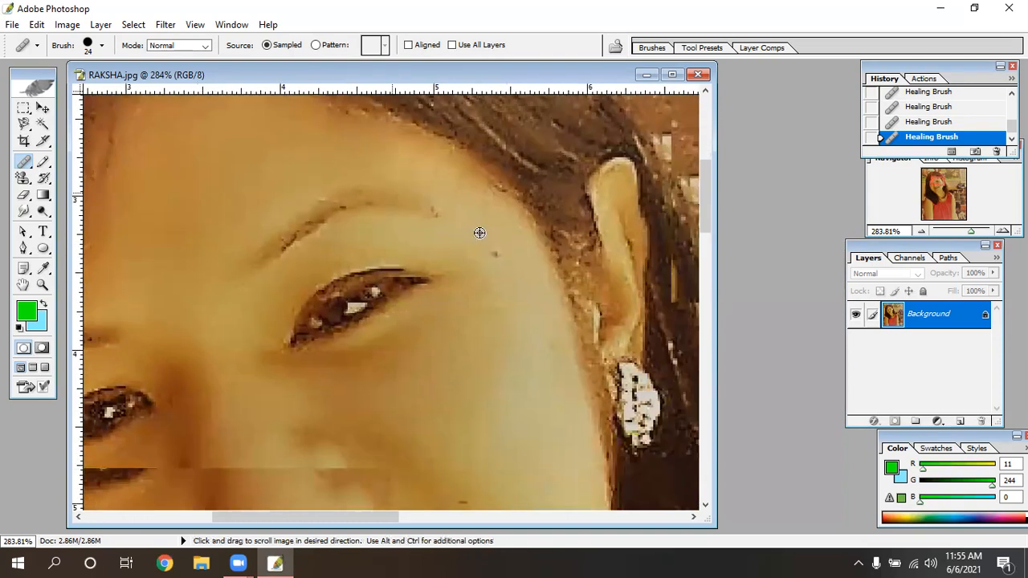
drag(480, 232, 477, 220)
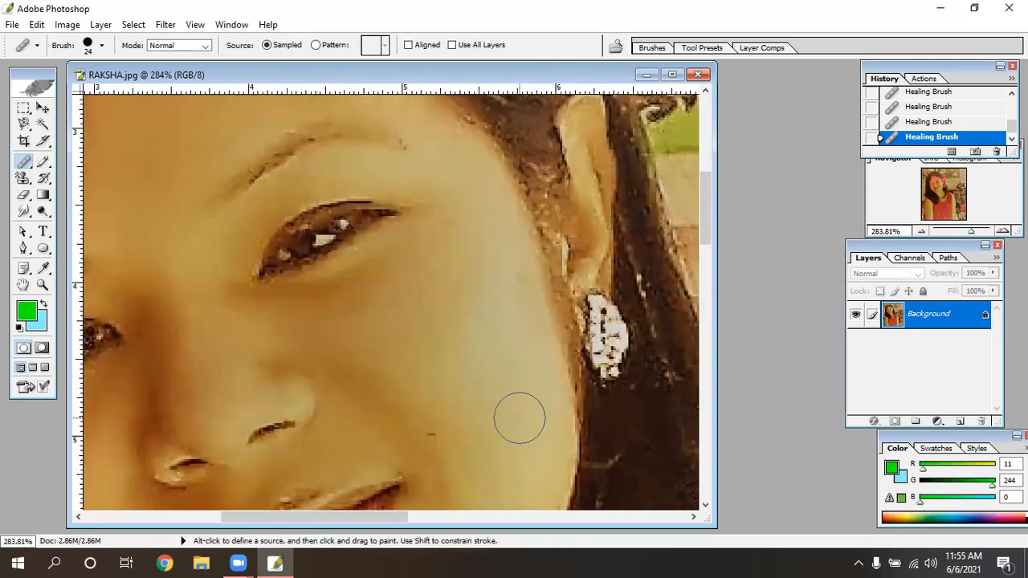
drag(493, 314, 562, 158)
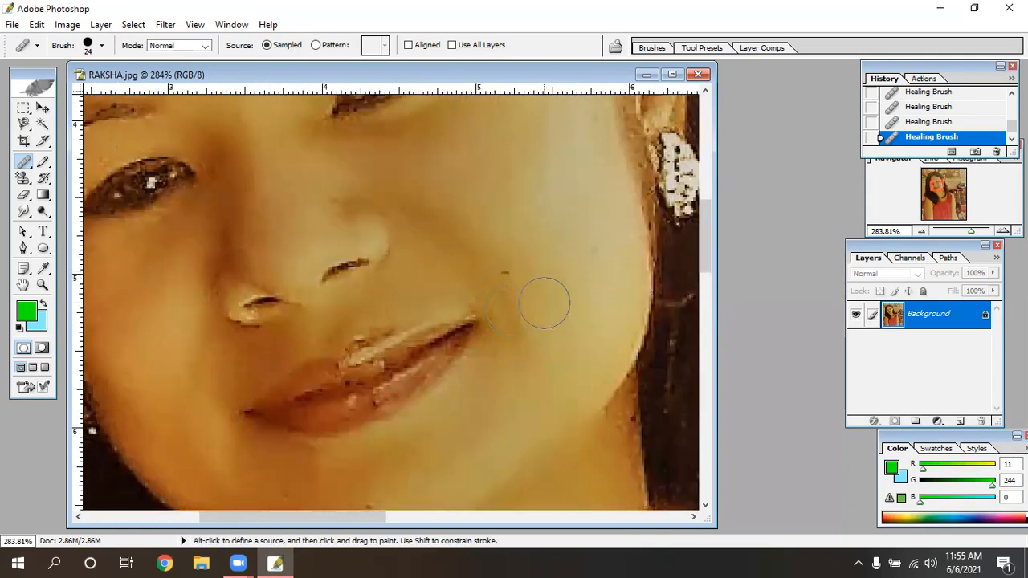
click(507, 272)
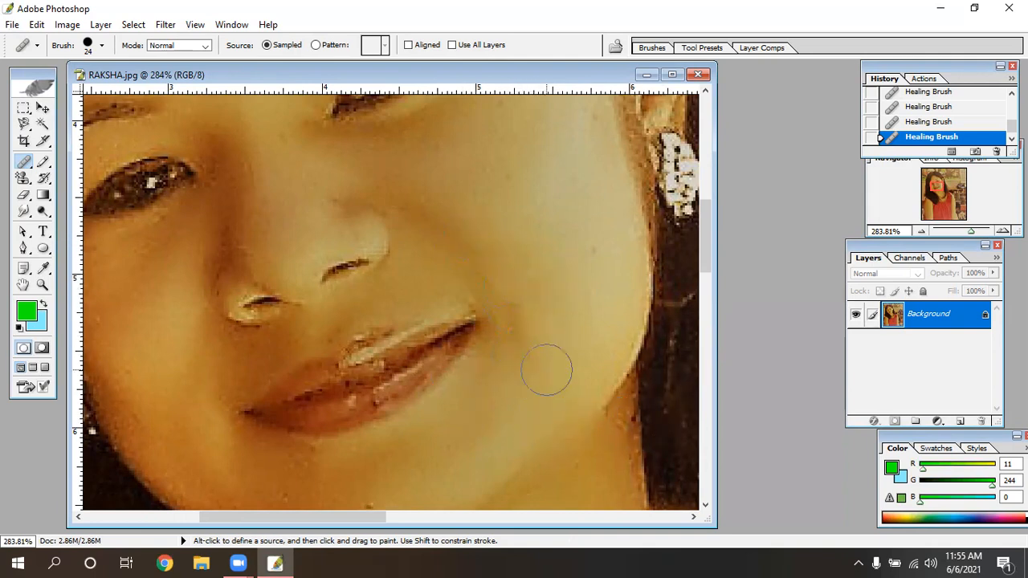
Undo the last healing stroke above the mouth corner and reduce the Healing Brush diameter to 10 px
key(ctrl)
key(ctrl+z)
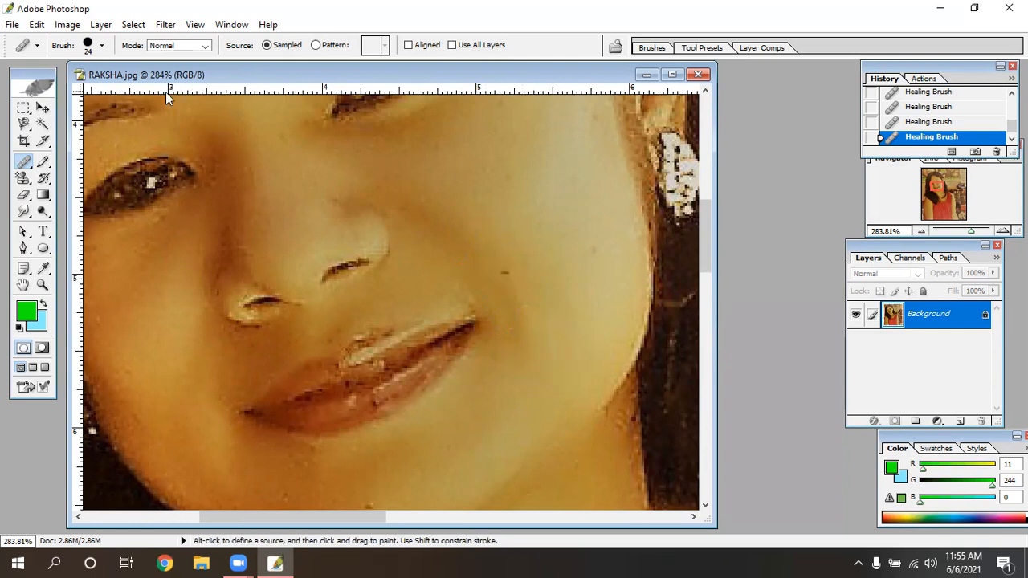
click(102, 46)
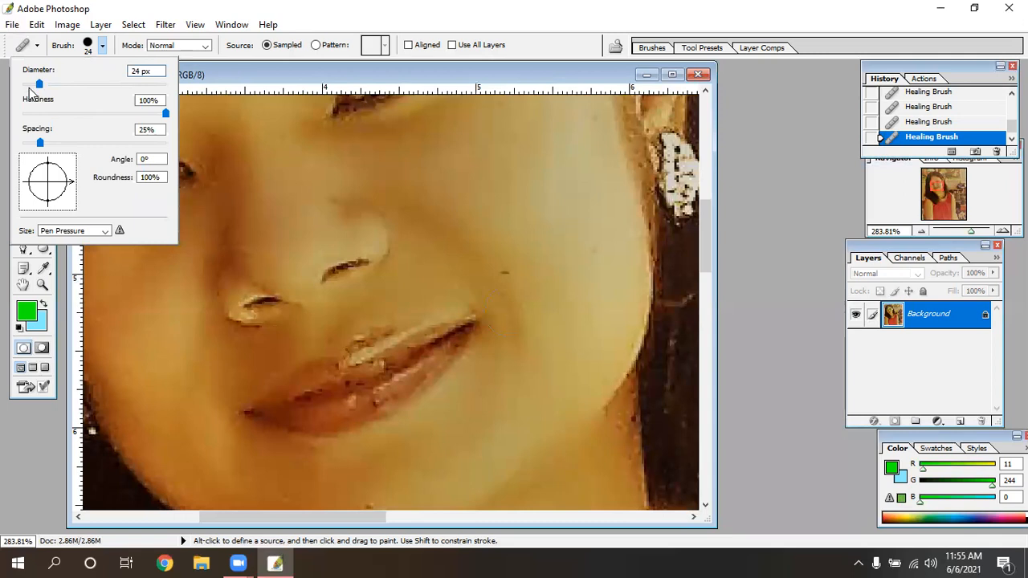
click(30, 84)
key(BackSpace)
key(alt)
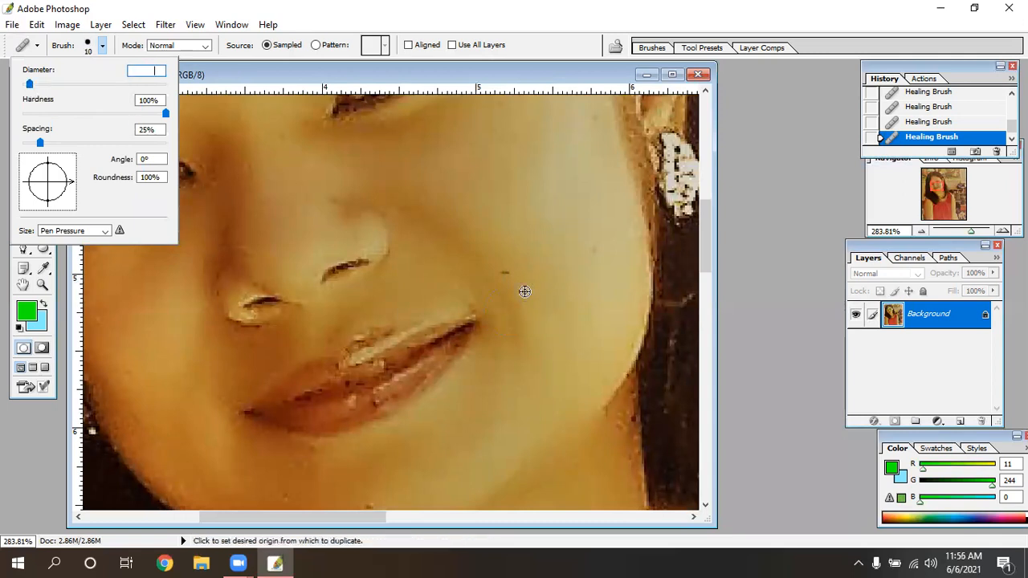
Heal the small dark mark above the mouth corner using clear cheek skin sampled just beside it
alt+click(525, 292)
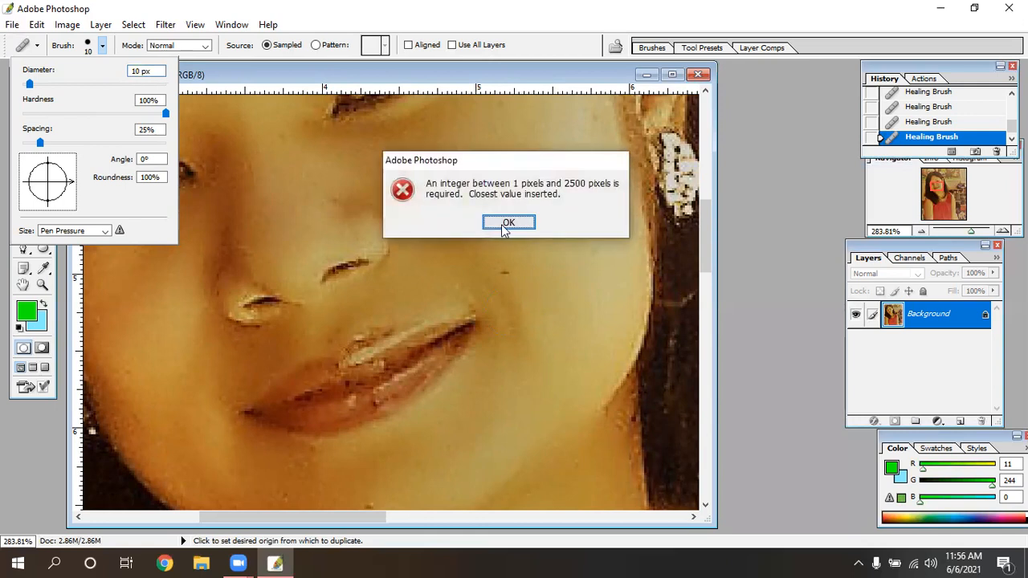
click(504, 225)
alt+click(531, 286)
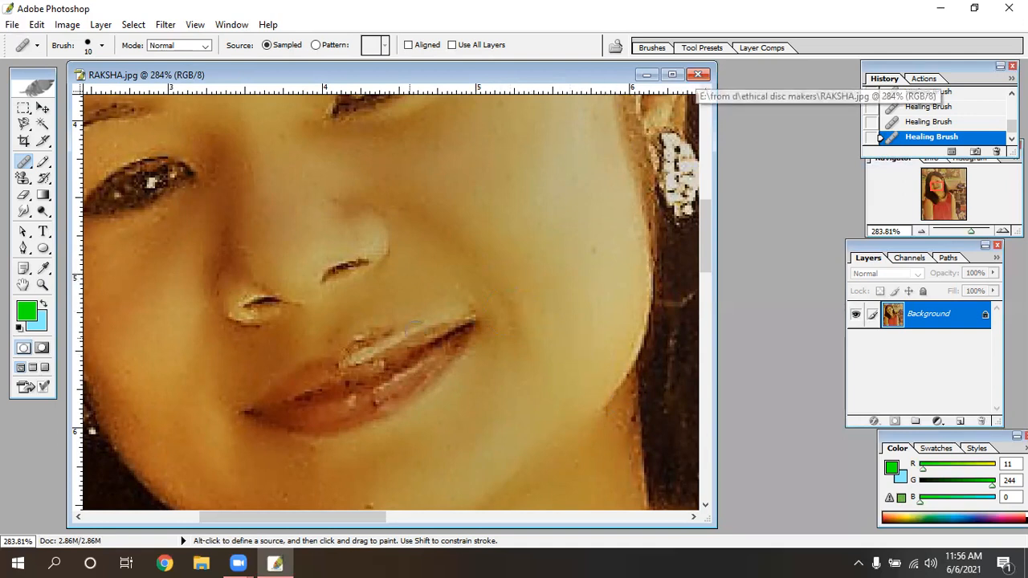
Patch the small spot on the outer cheek with nearby clear skin using the Patch tool, and deselect
click(25, 178)
click(24, 167)
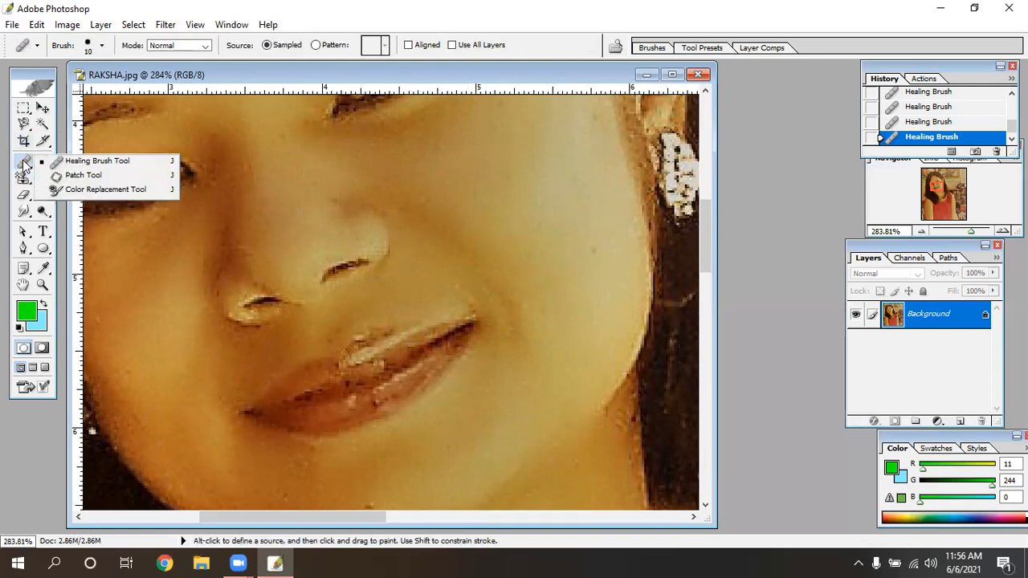
click(113, 177)
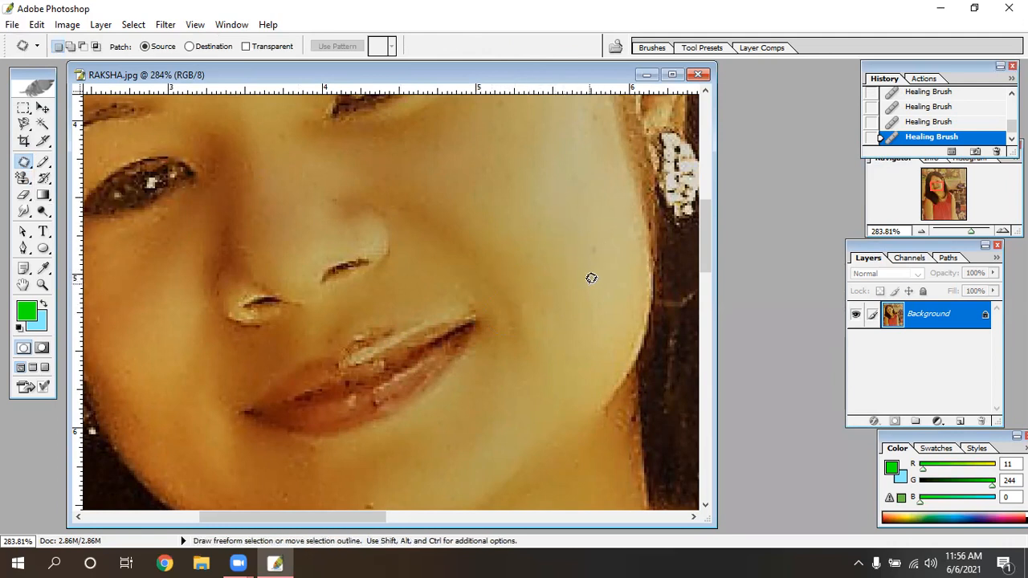
mouse_move(581, 244)
mouse_down()
mouse_move(600, 236)
mouse_move(615, 252)
mouse_move(608, 266)
mouse_move(583, 259)
mouse_move(592, 239)
mouse_move(583, 215)
mouse_up()
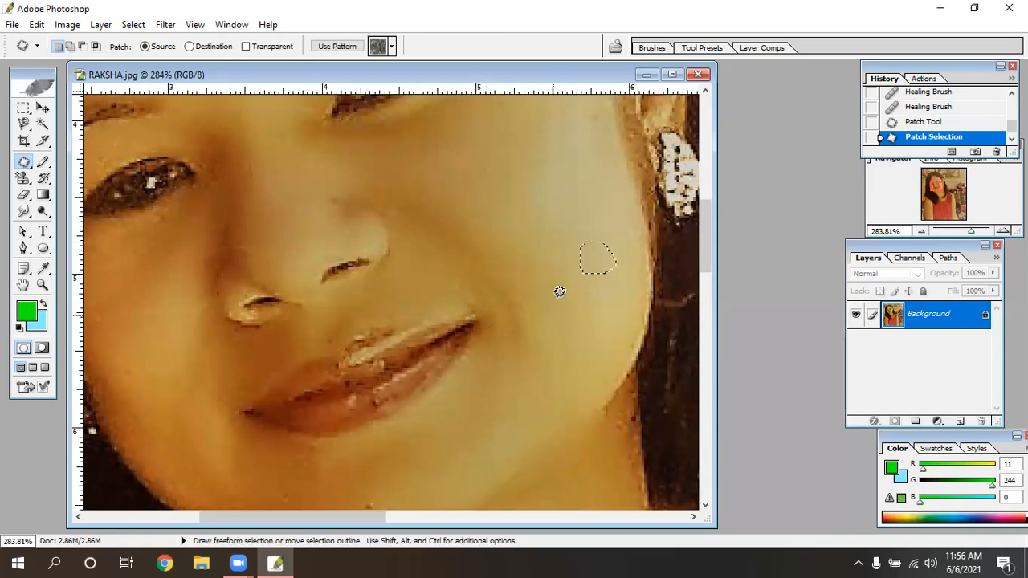
key(ctrl+d)
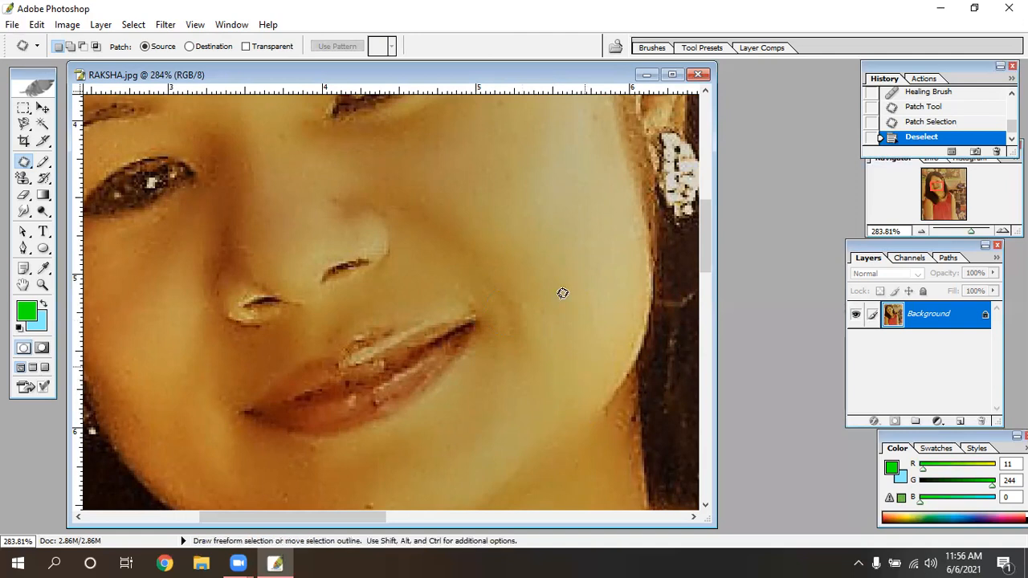
Patch the dark spot on the chin below the lower lip with clean skin nearby, and deselect
key(space)
drag(562, 344, 631, 196)
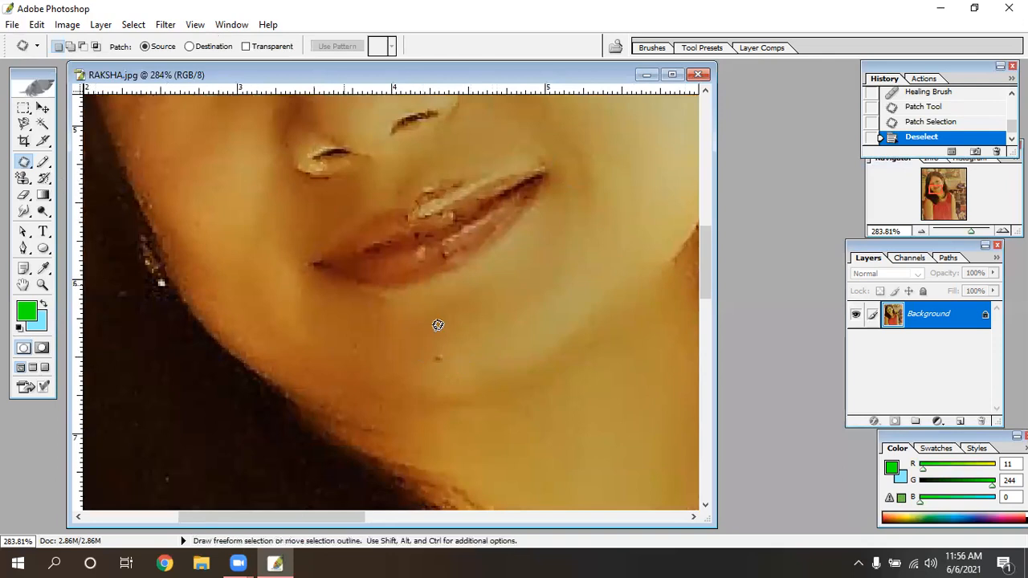
mouse_move(427, 352)
mouse_down()
mouse_move(451, 346)
mouse_move(462, 359)
mouse_move(440, 365)
mouse_move(423, 362)
mouse_move(422, 344)
mouse_move(436, 351)
mouse_move(489, 335)
mouse_move(506, 346)
mouse_move(506, 383)
mouse_move(472, 390)
mouse_up()
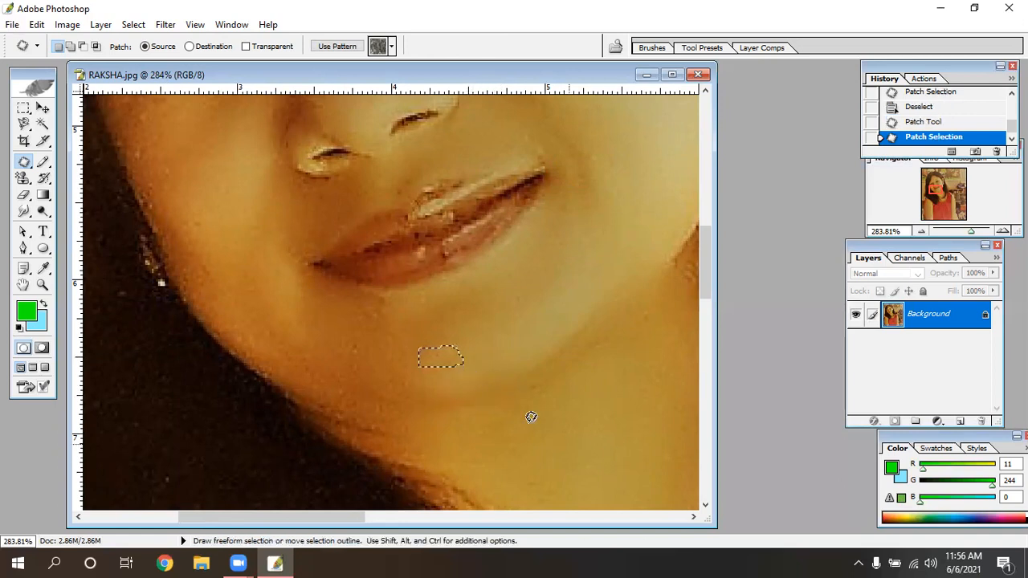
click(578, 397)
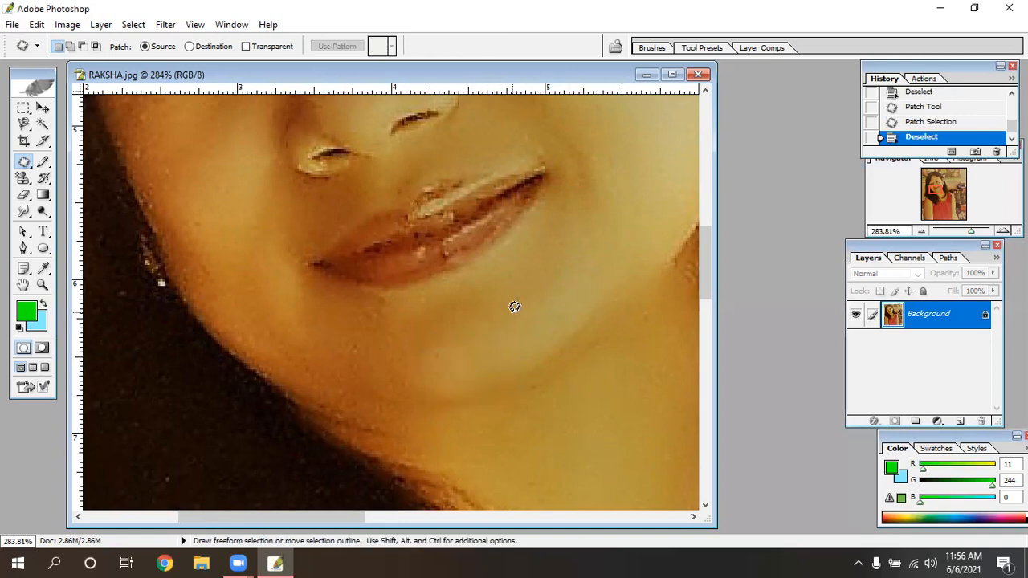
Switch to the Color Replacement tool and reduce its brush diameter to 10 px
click(22, 164)
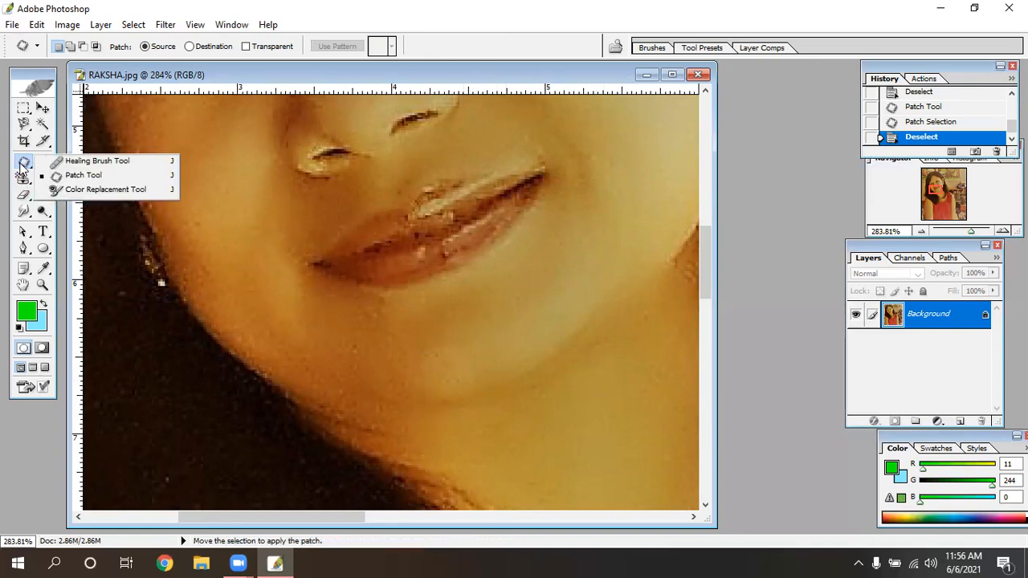
click(92, 190)
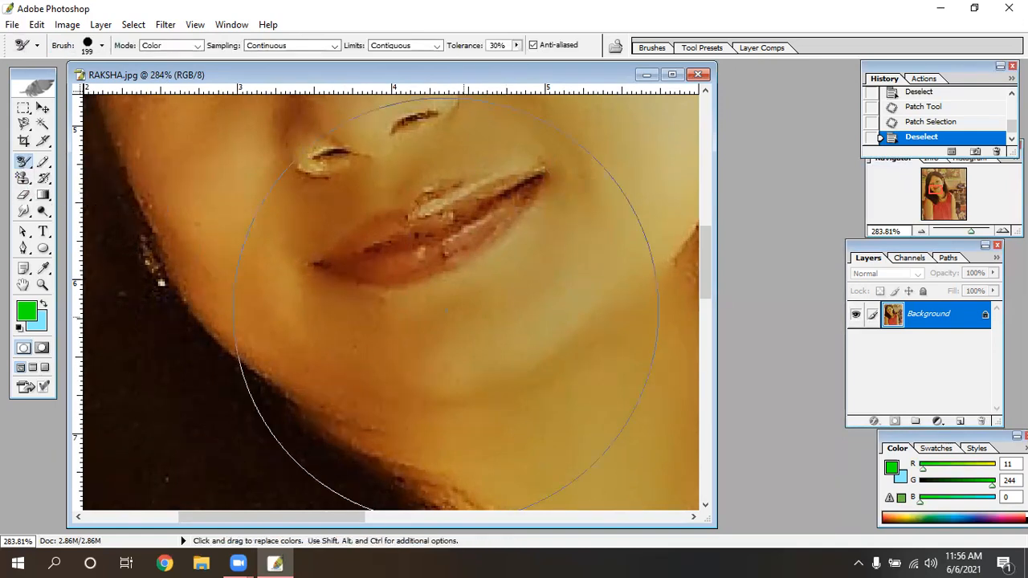
click(102, 46)
click(34, 85)
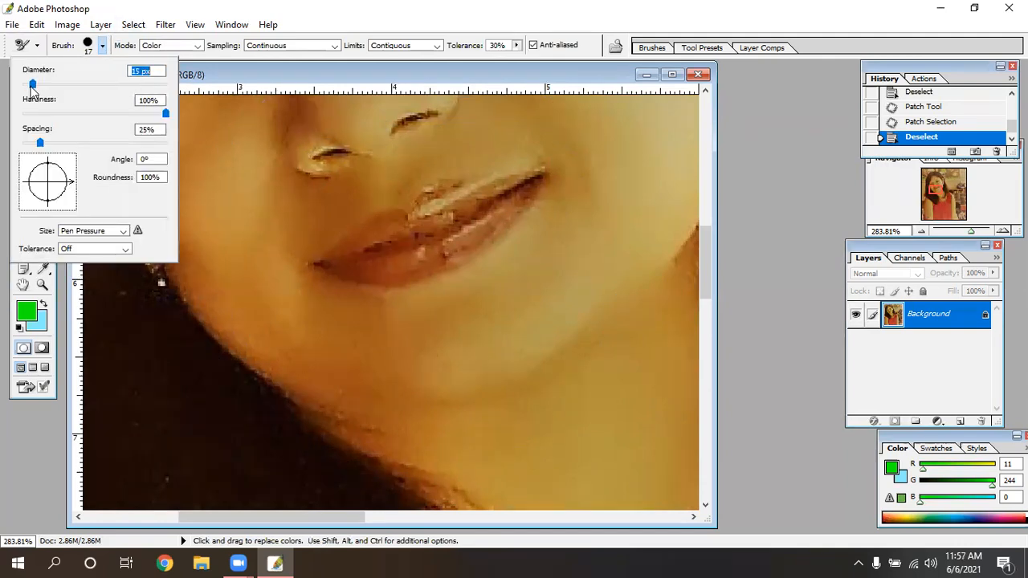
drag(32, 88, 31, 87)
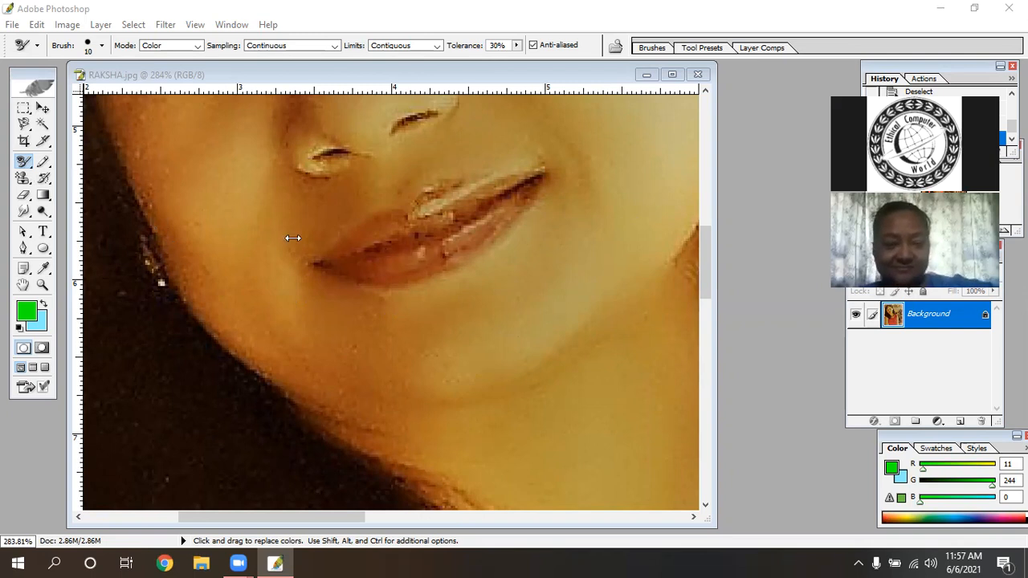
Set the foreground color to bright red, EE1300
click(29, 316)
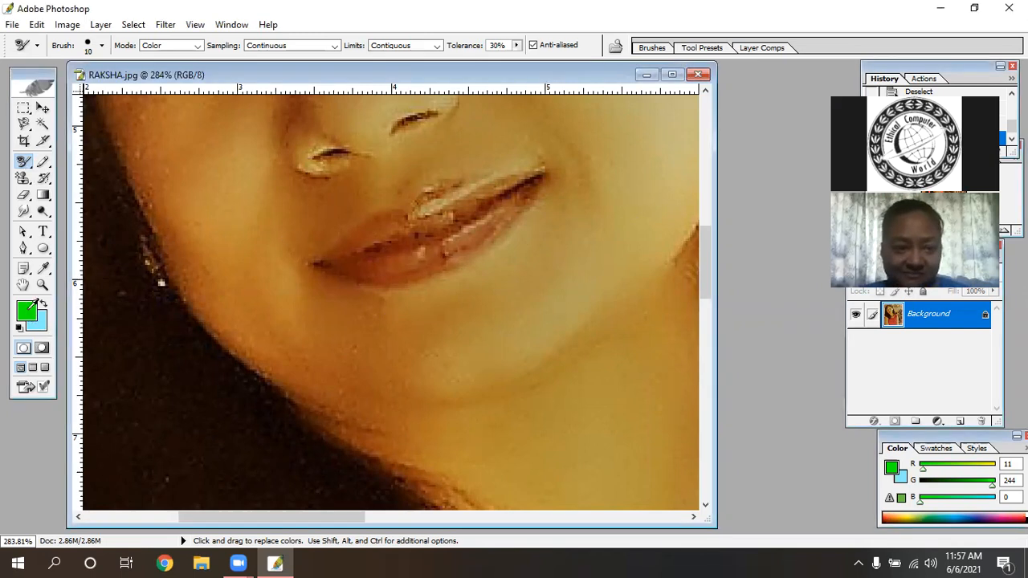
click(359, 444)
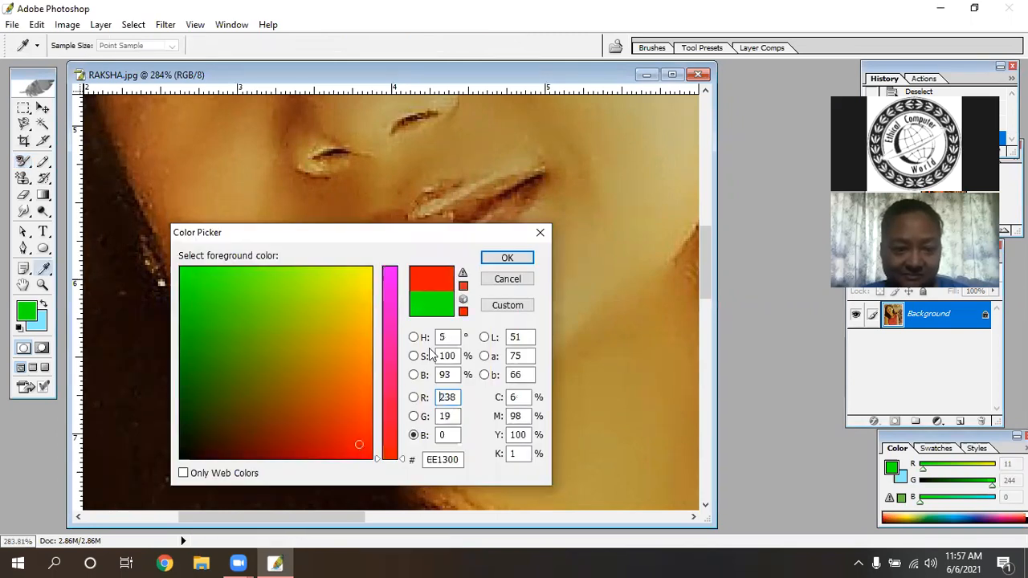
click(507, 258)
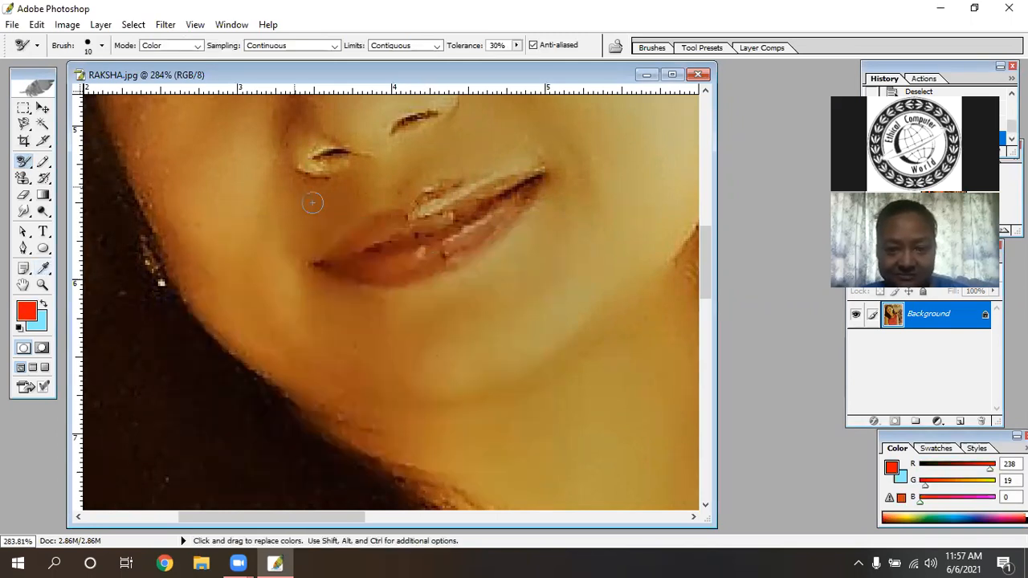
Reduce the Color Replacement brush diameter to 8 px and keep its mode at Color
click(101, 46)
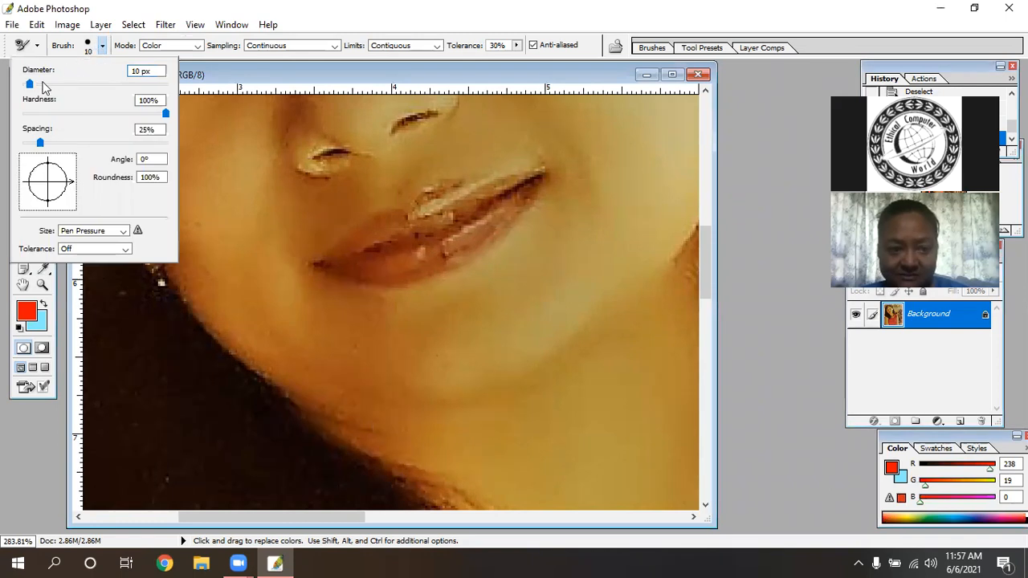
drag(29, 85, 28, 85)
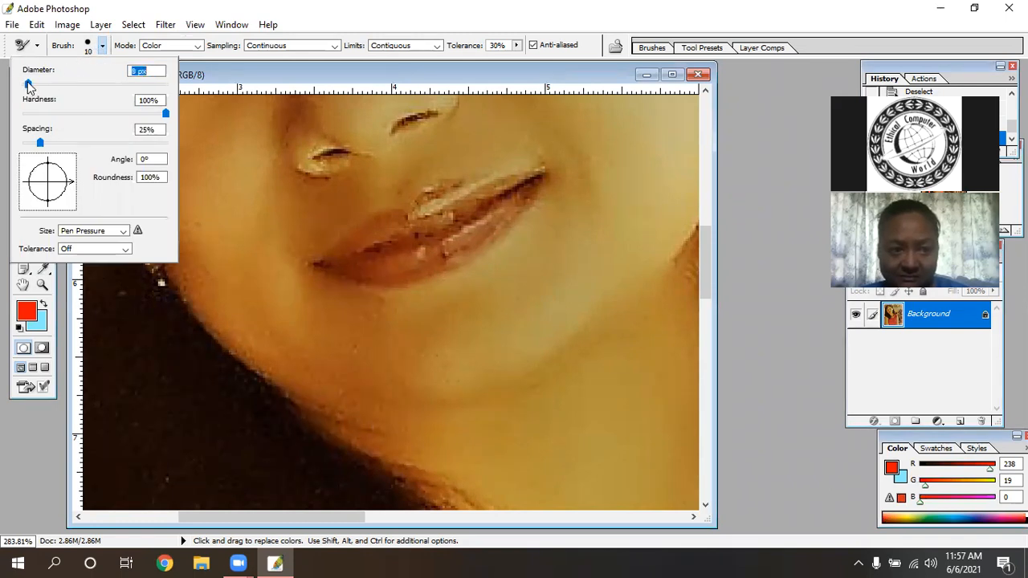
click(173, 10)
click(167, 48)
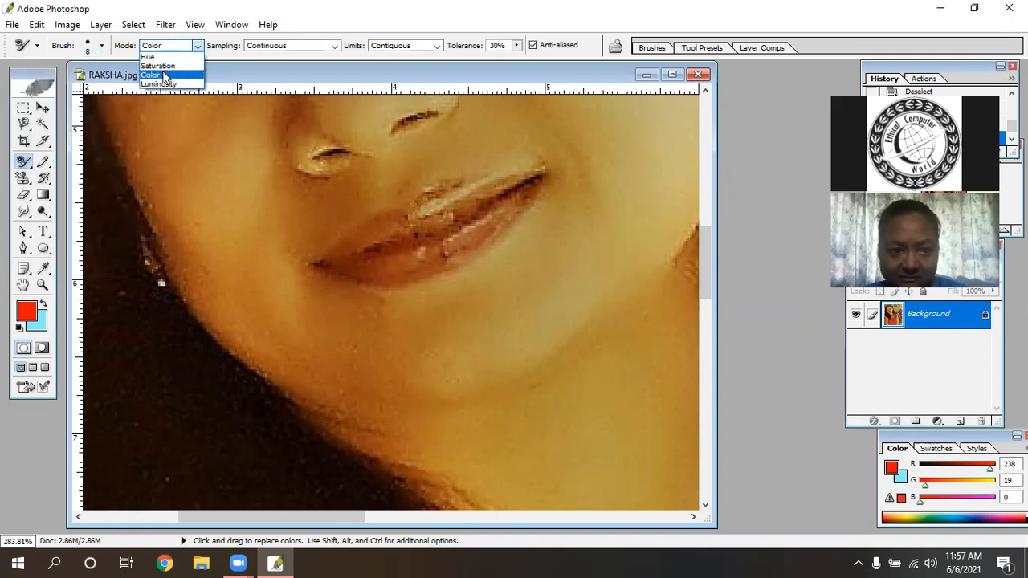
click(165, 75)
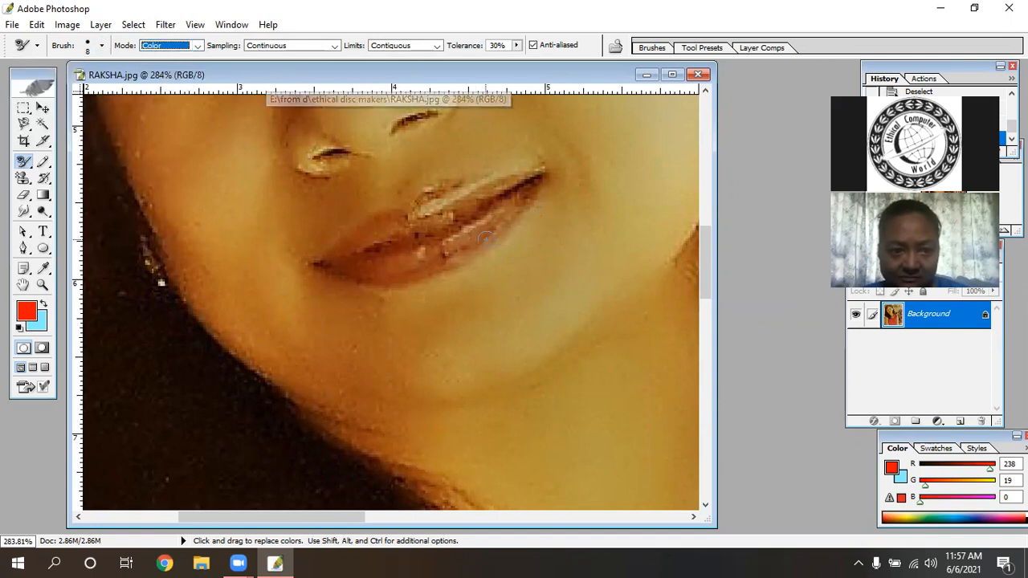
Recolor the upper and lower lips red out to both mouth corners with the Color Replacement tool
drag(392, 261, 493, 221)
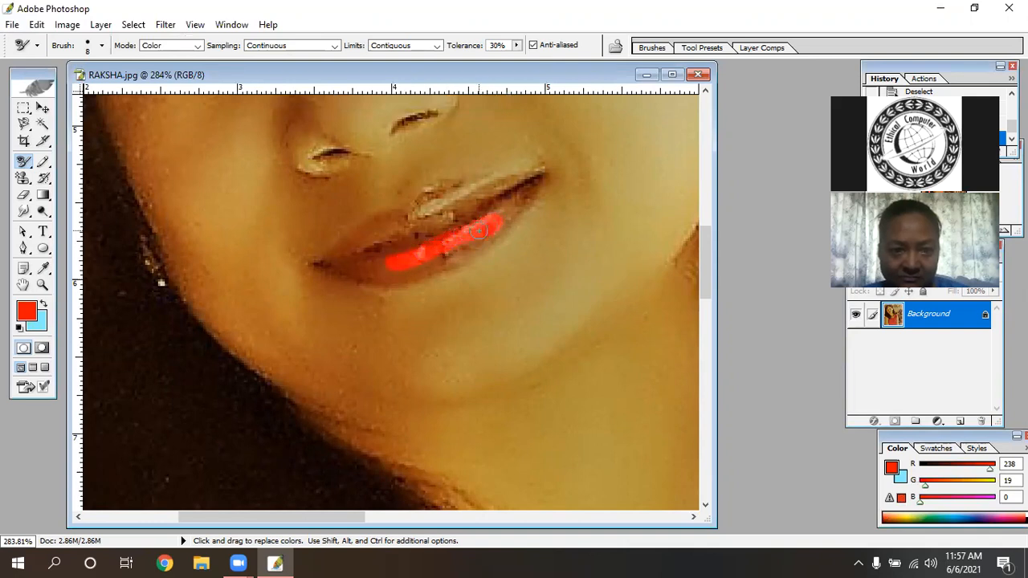
mouse_move(453, 250)
mouse_down()
mouse_move(408, 267)
mouse_move(368, 264)
mouse_up()
mouse_move(355, 263)
mouse_down()
mouse_move(330, 262)
mouse_move(355, 237)
mouse_move(442, 193)
mouse_up()
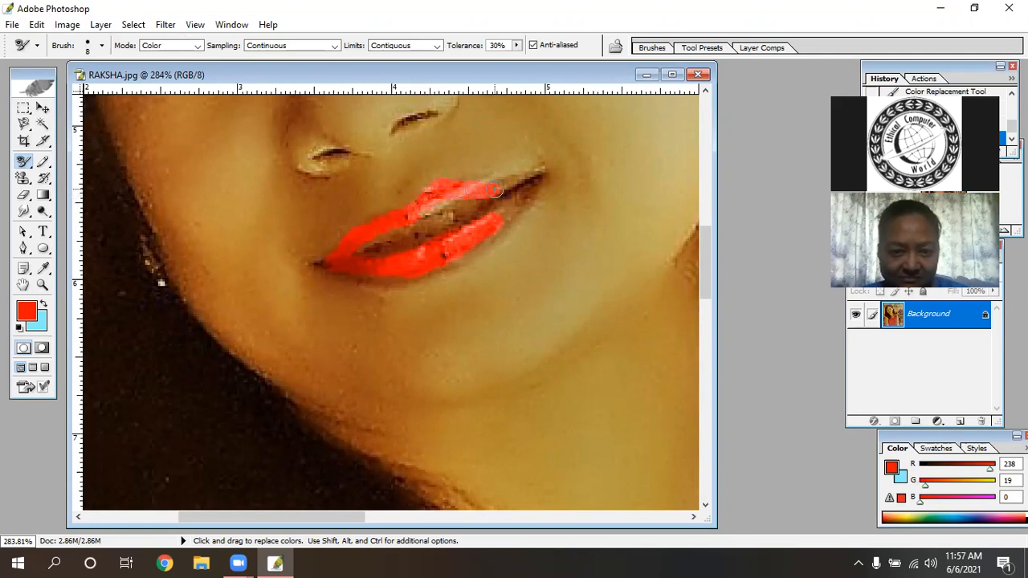
mouse_move(500, 190)
mouse_down()
mouse_move(527, 177)
mouse_move(442, 202)
mouse_move(383, 241)
mouse_move(445, 210)
mouse_move(412, 237)
mouse_move(364, 255)
mouse_move(508, 192)
mouse_move(481, 225)
mouse_up()
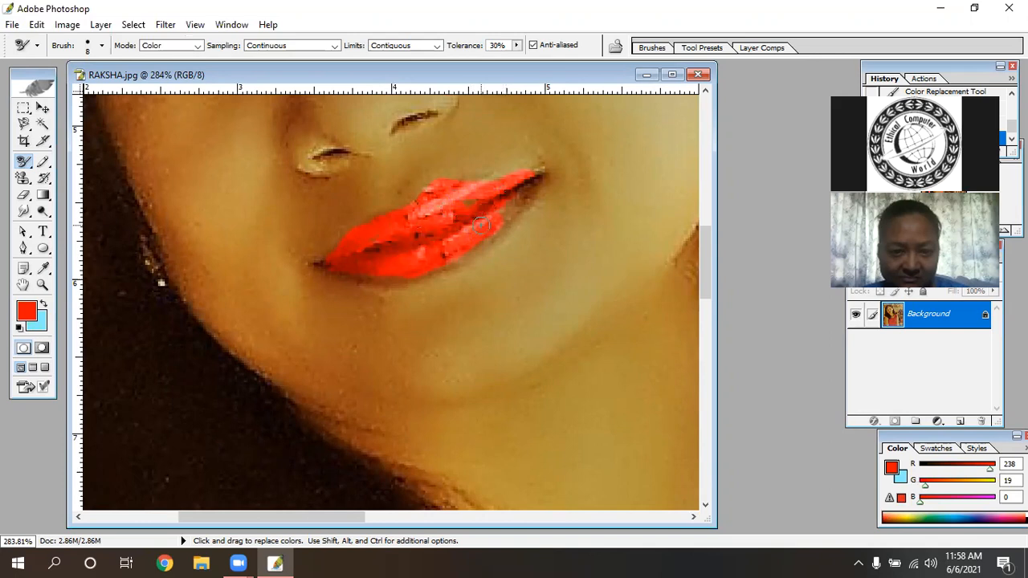
mouse_move(524, 186)
mouse_down()
mouse_move(540, 174)
mouse_move(500, 217)
mouse_up()
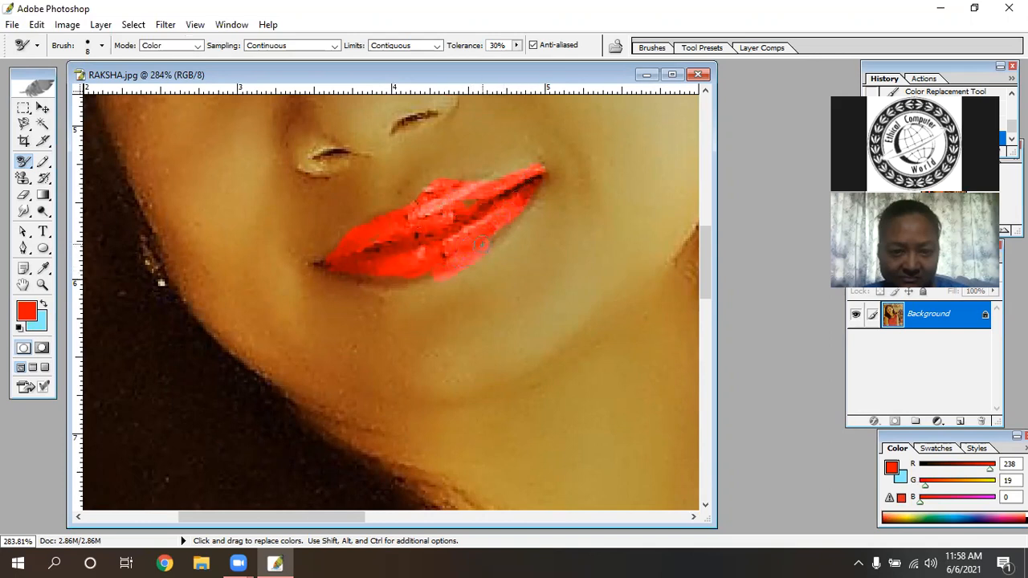
drag(520, 209, 535, 185)
mouse_move(437, 264)
mouse_down()
mouse_move(340, 267)
mouse_move(426, 277)
mouse_move(478, 254)
mouse_up()
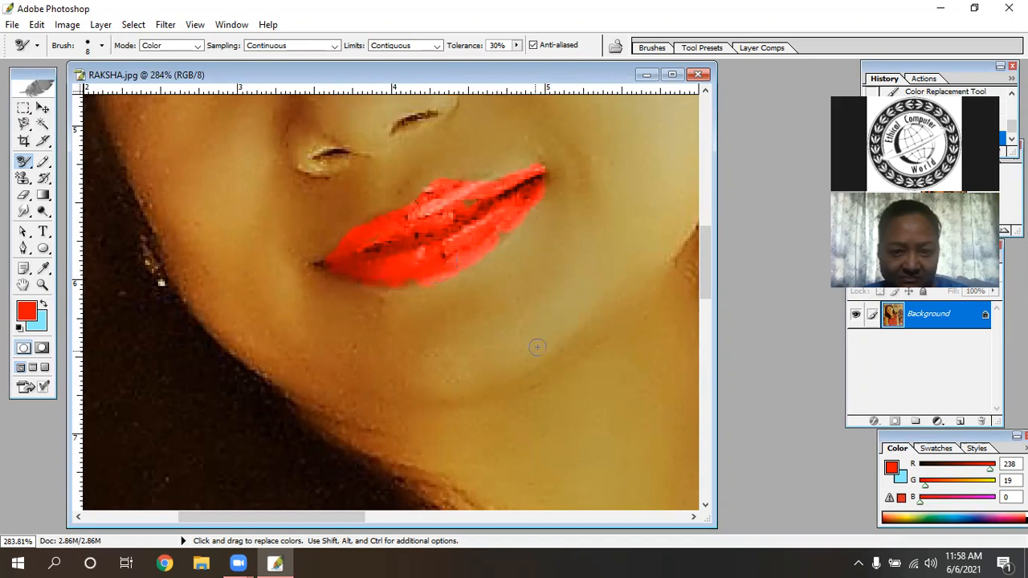
Shorten the inner end of the left-hand eyebrow with the Healing Brush, sampling the nearby skin
key(space)
drag(515, 298, 601, 495)
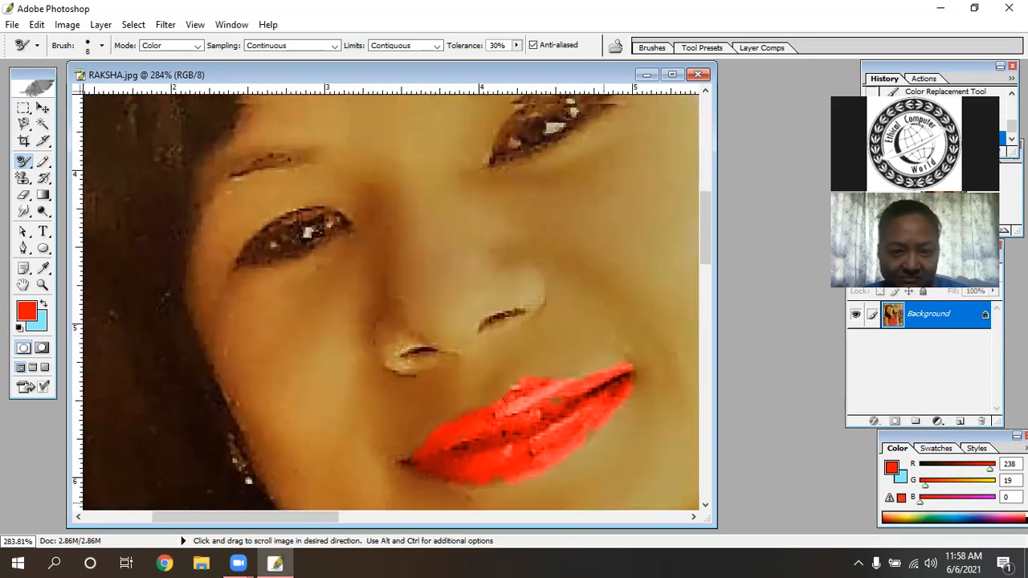
drag(152, 182, 160, 273)
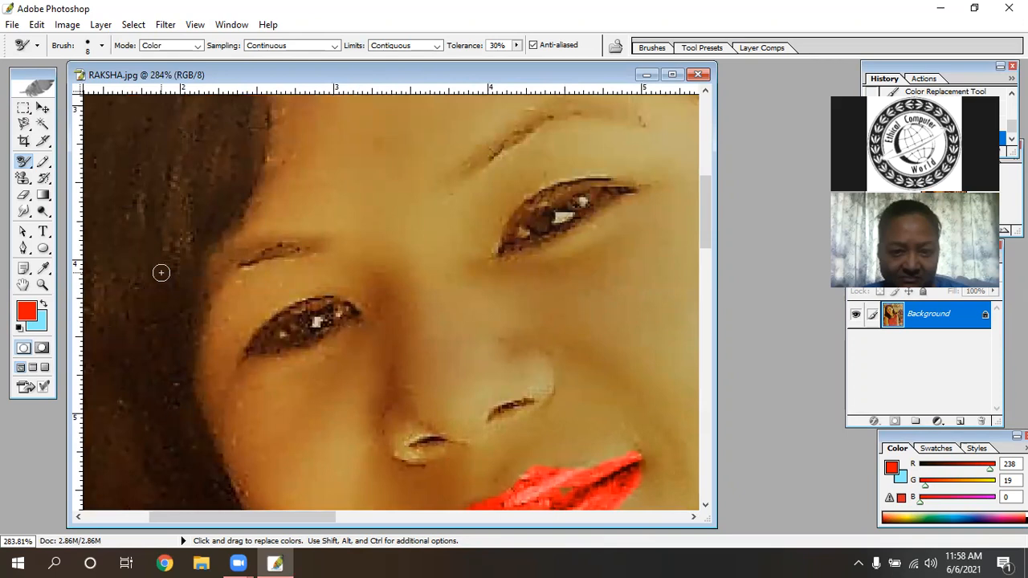
click(24, 165)
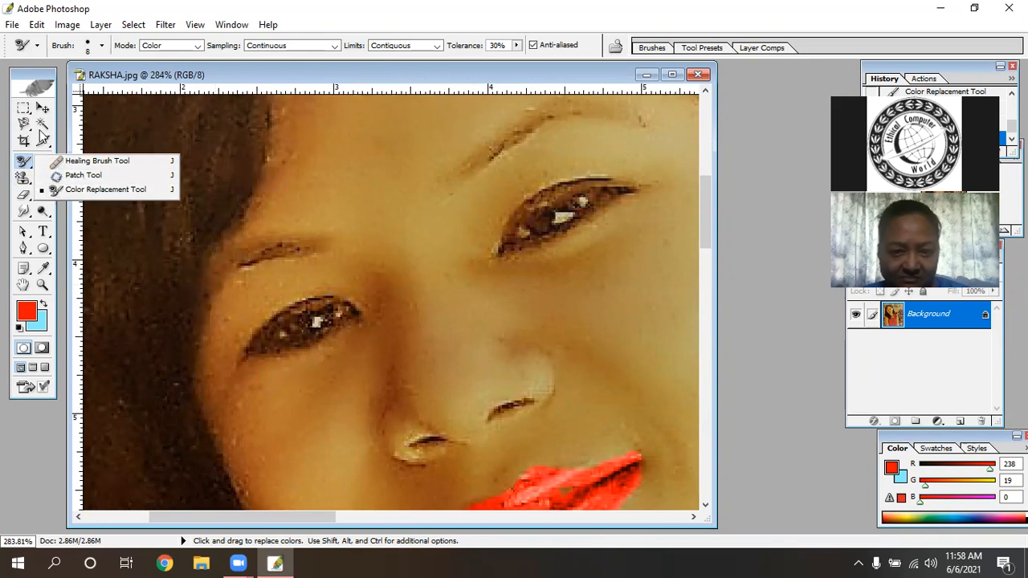
click(93, 162)
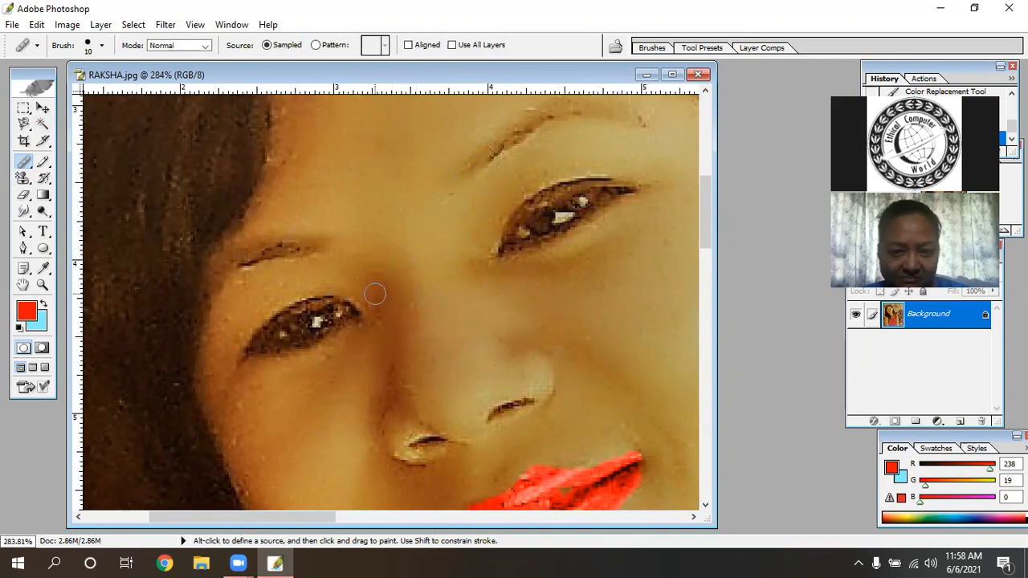
alt+click(341, 233)
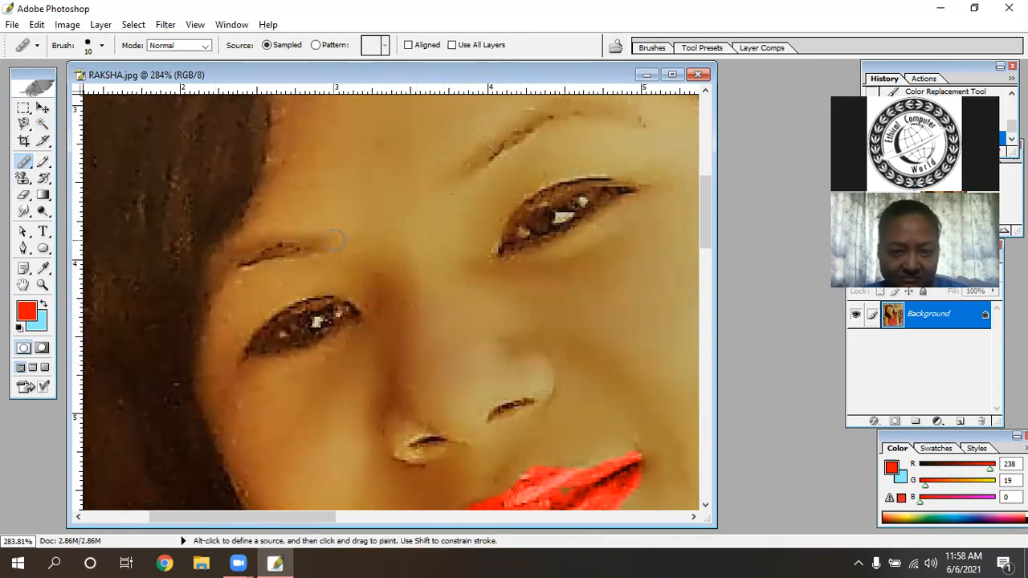
click(319, 244)
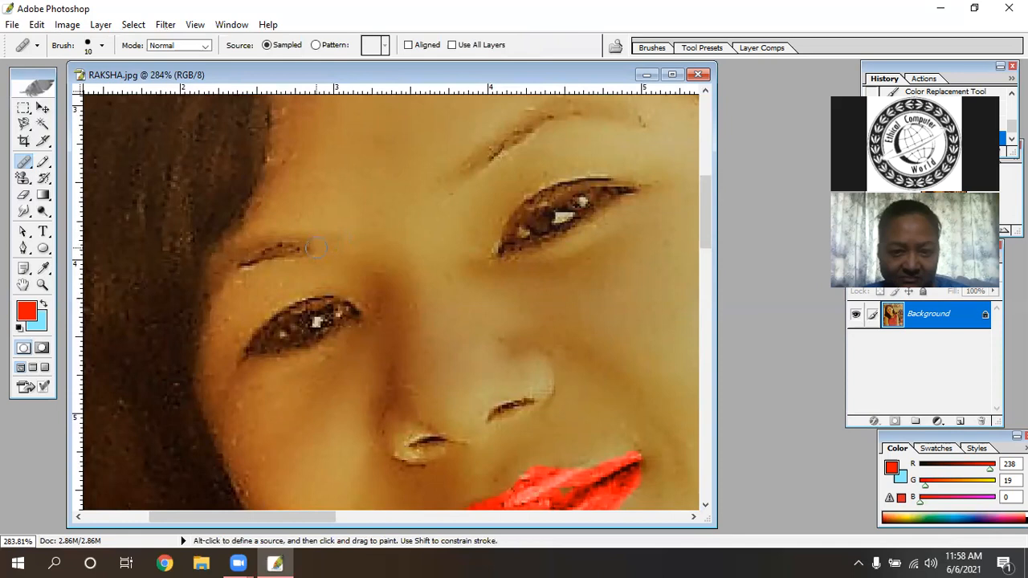
alt+click(329, 258)
click(304, 248)
alt+click(317, 256)
click(307, 254)
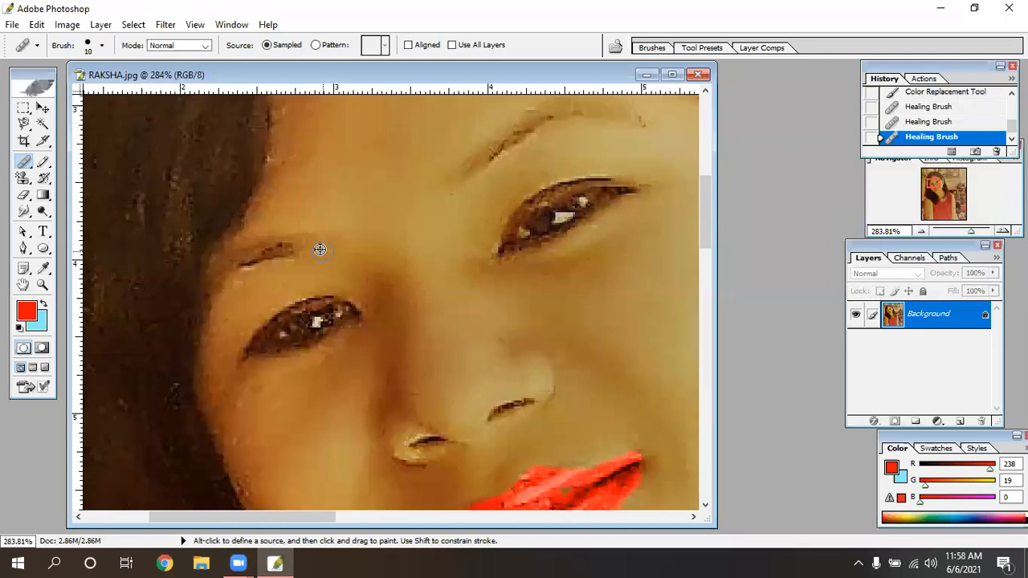
click(288, 247)
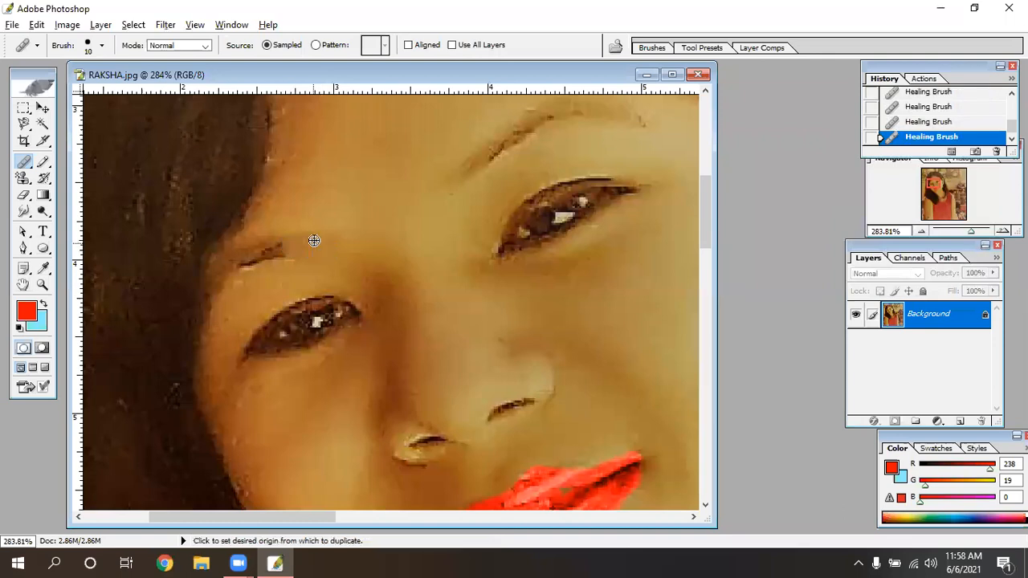
click(496, 37)
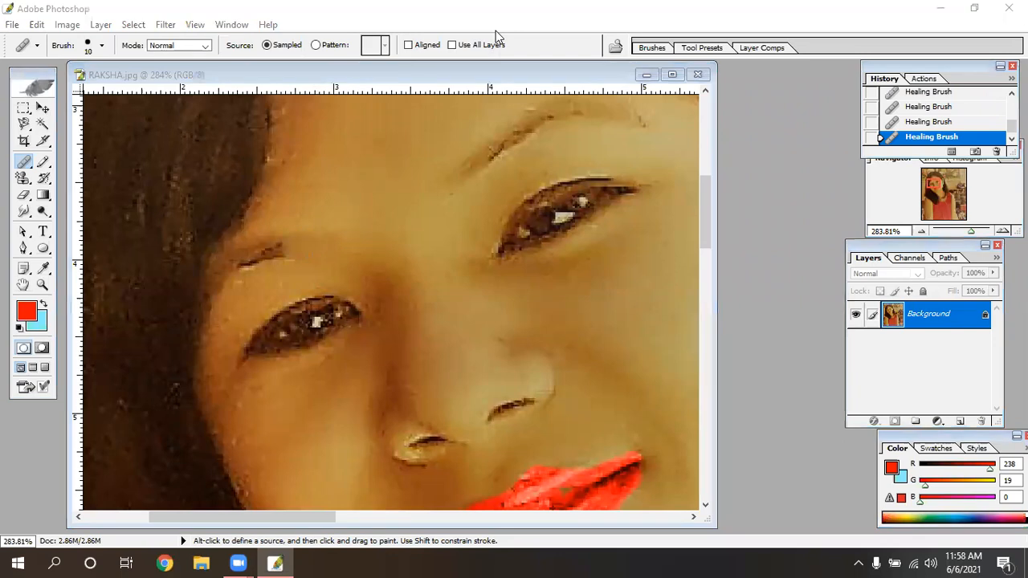
click(345, 259)
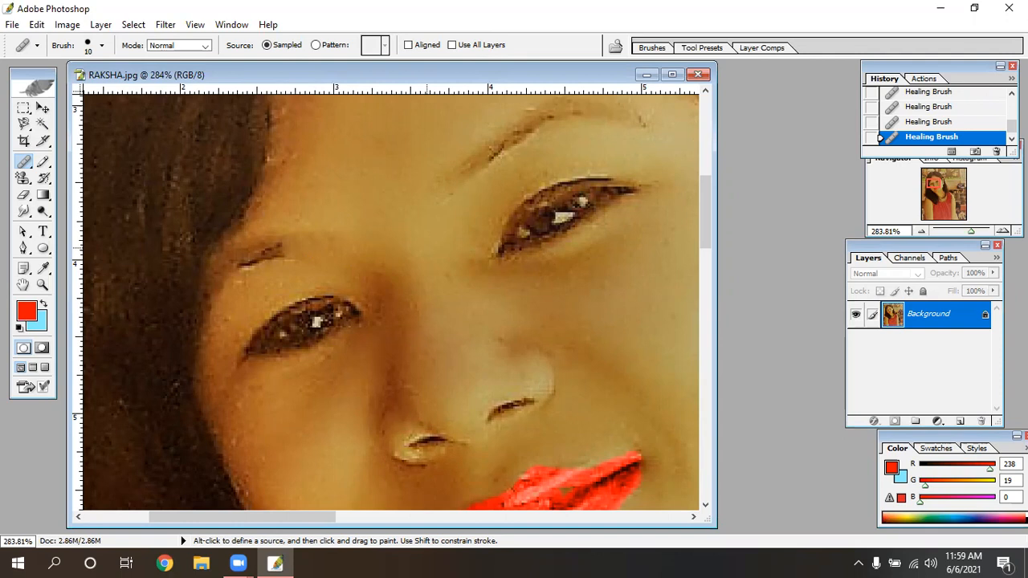
key(alt)
alt+click(284, 253)
scroll(496, 281, down, 3)
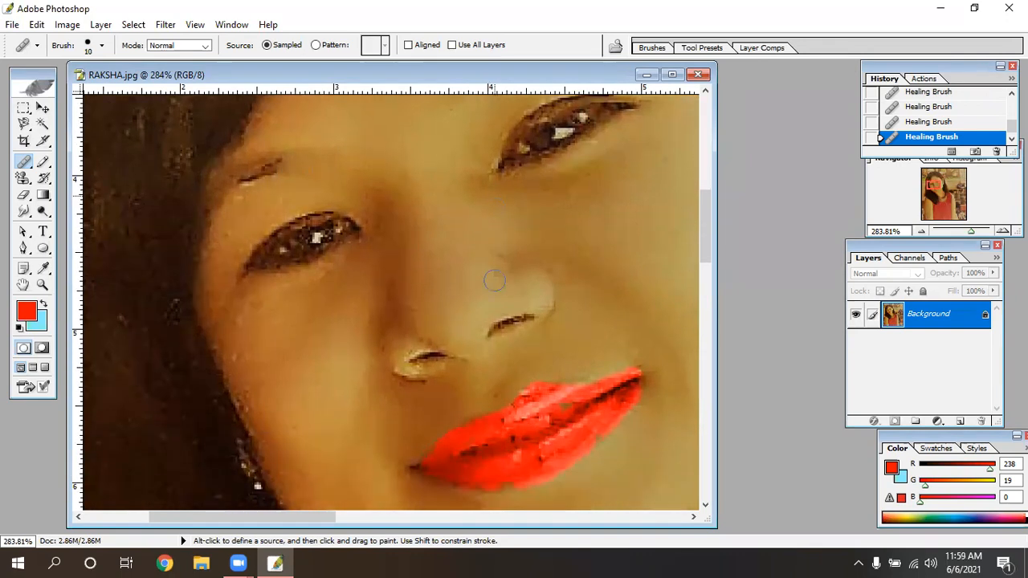
scroll(496, 281, up, 3)
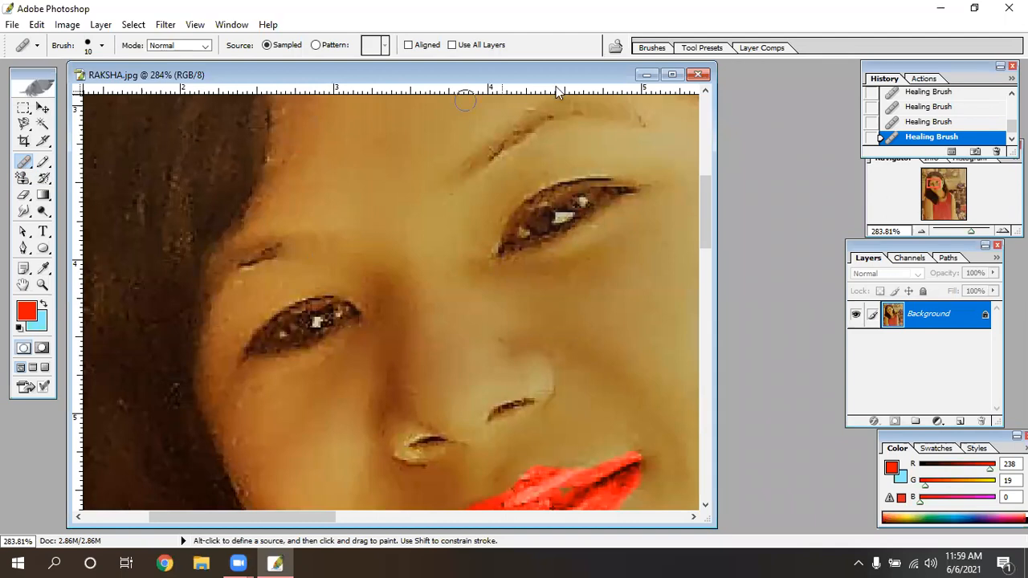
Close the portrait document without saving its changes
click(697, 74)
click(516, 231)
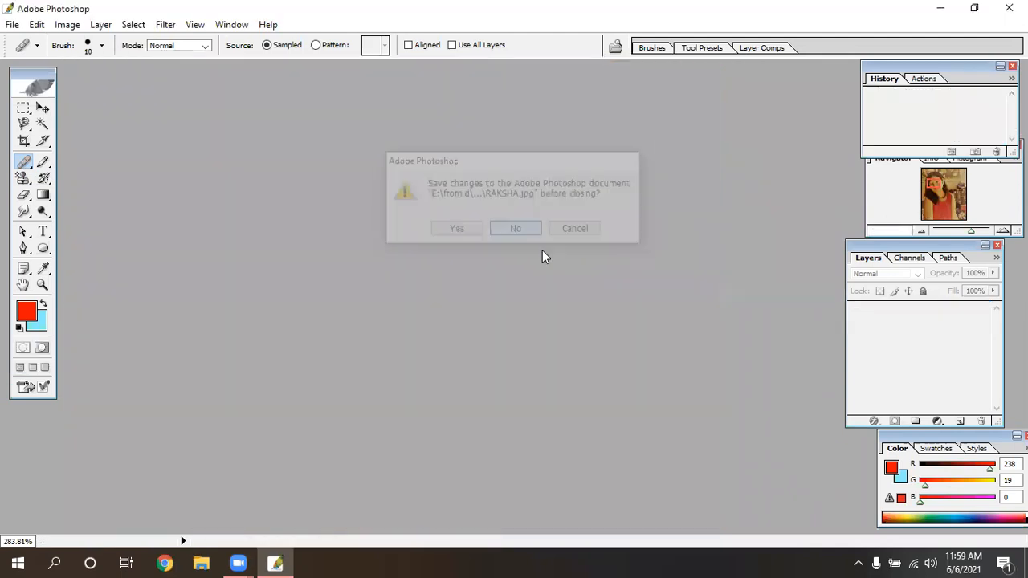
Switch to the Brush tool and create a new 800 x 600 pixel RGB document at 72 pixels/inch with white background
click(46, 165)
click(48, 168)
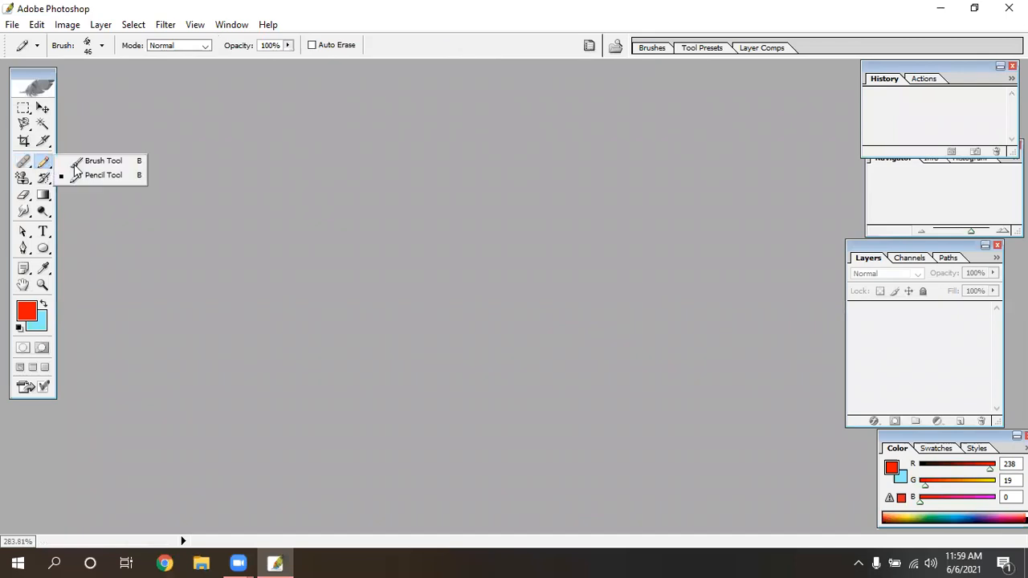
click(77, 162)
click(12, 24)
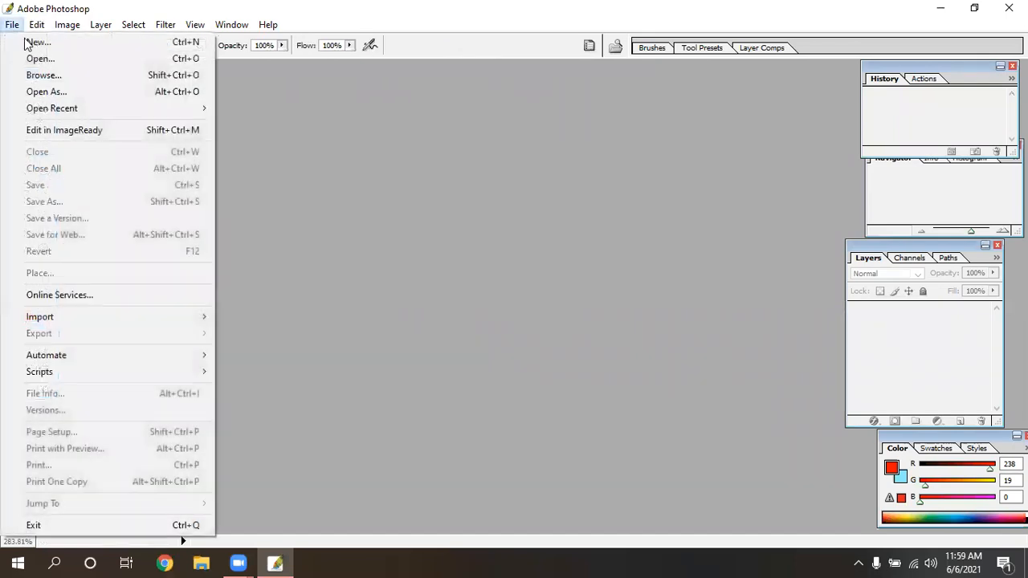
click(29, 43)
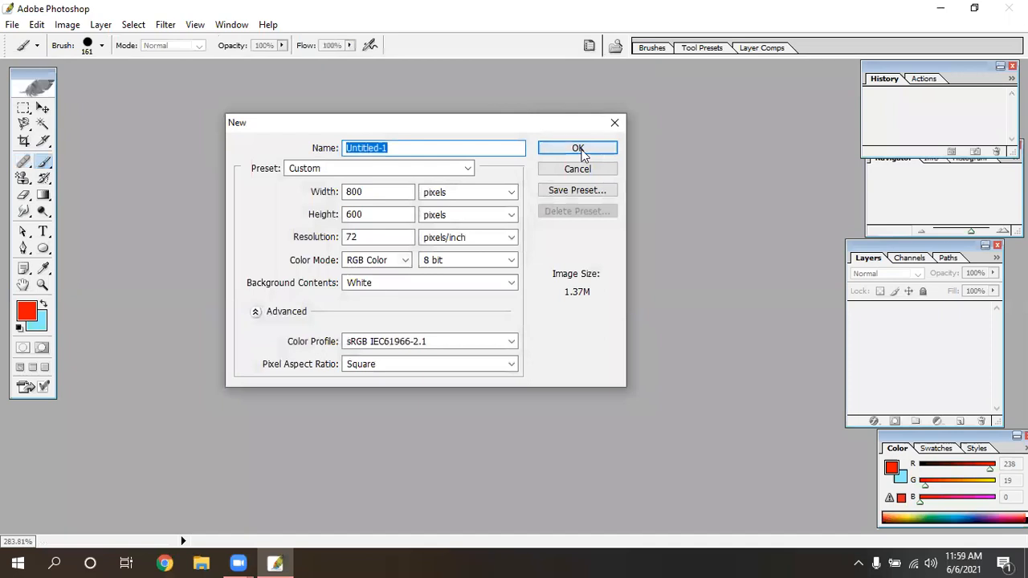
click(578, 150)
Set the brush diameter to 29 px and paint a wavy red stroke across the upper part of the canvas
drag(241, 83, 574, 210)
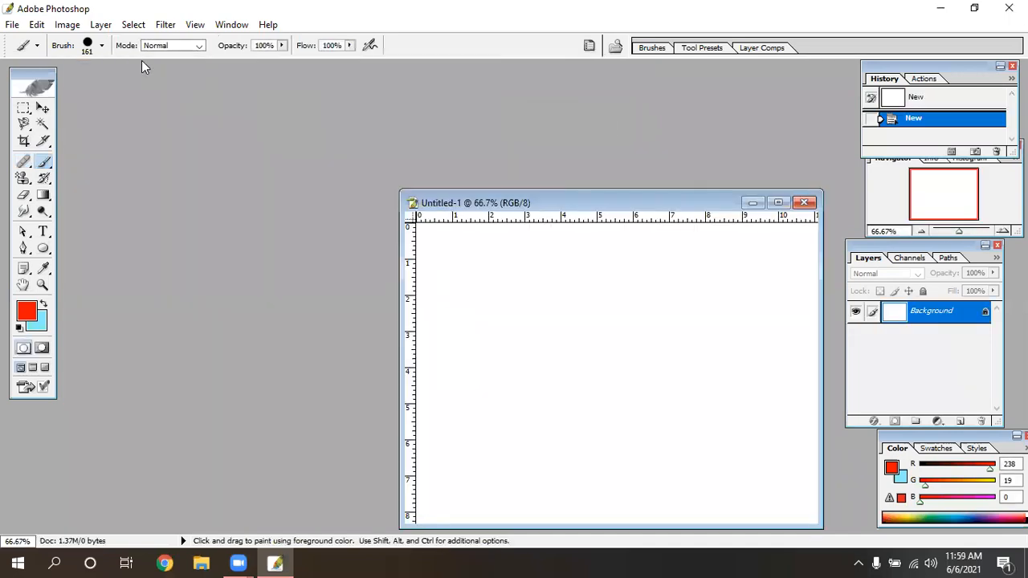
click(102, 45)
click(44, 89)
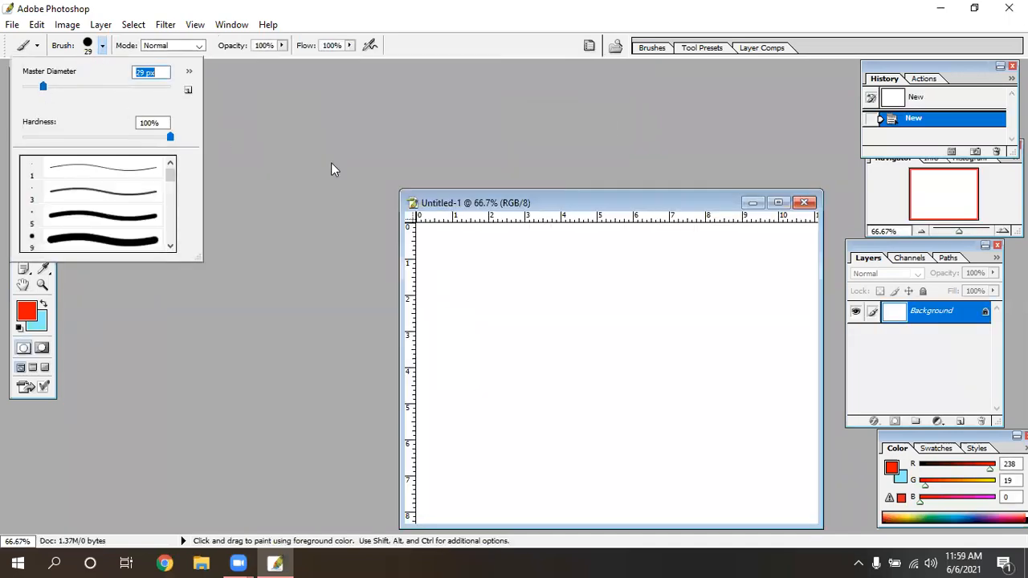
click(546, 201)
drag(541, 198, 354, 128)
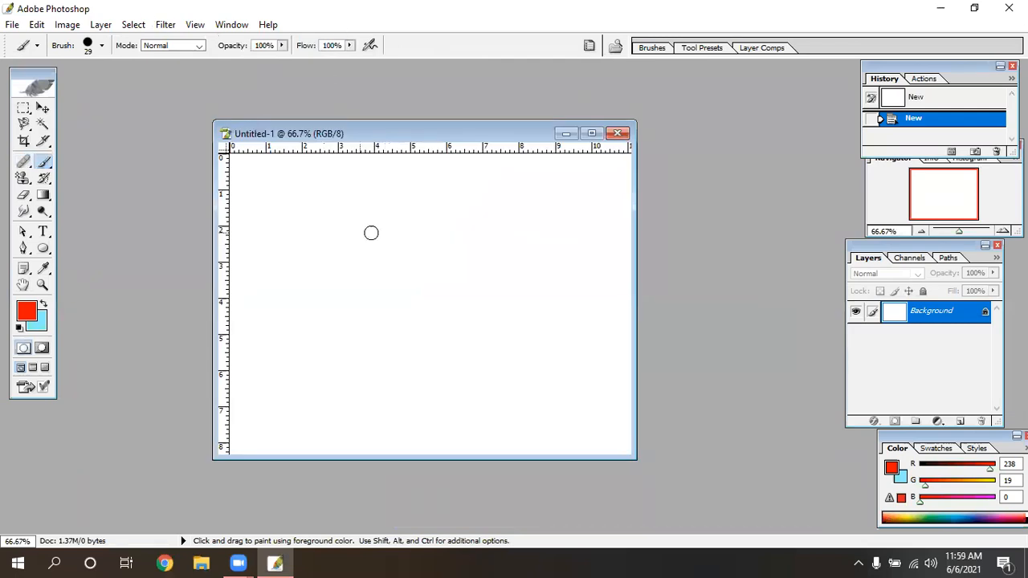
mouse_move(262, 228)
mouse_down()
mouse_move(309, 190)
mouse_move(365, 198)
mouse_move(350, 266)
mouse_move(412, 251)
mouse_move(480, 214)
mouse_move(528, 253)
mouse_move(576, 264)
mouse_move(614, 242)
mouse_up()
click(102, 46)
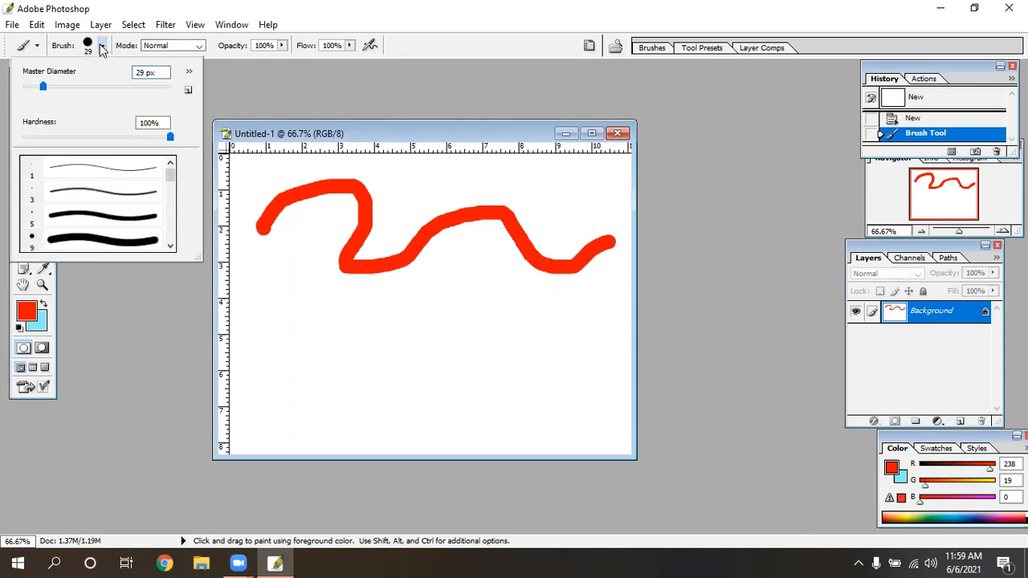
click(178, 46)
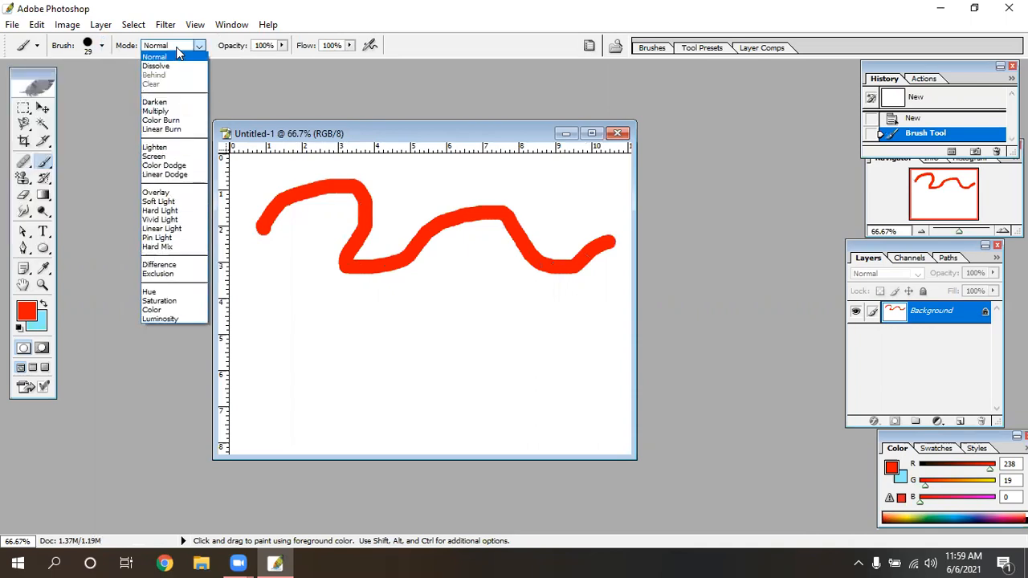
click(178, 47)
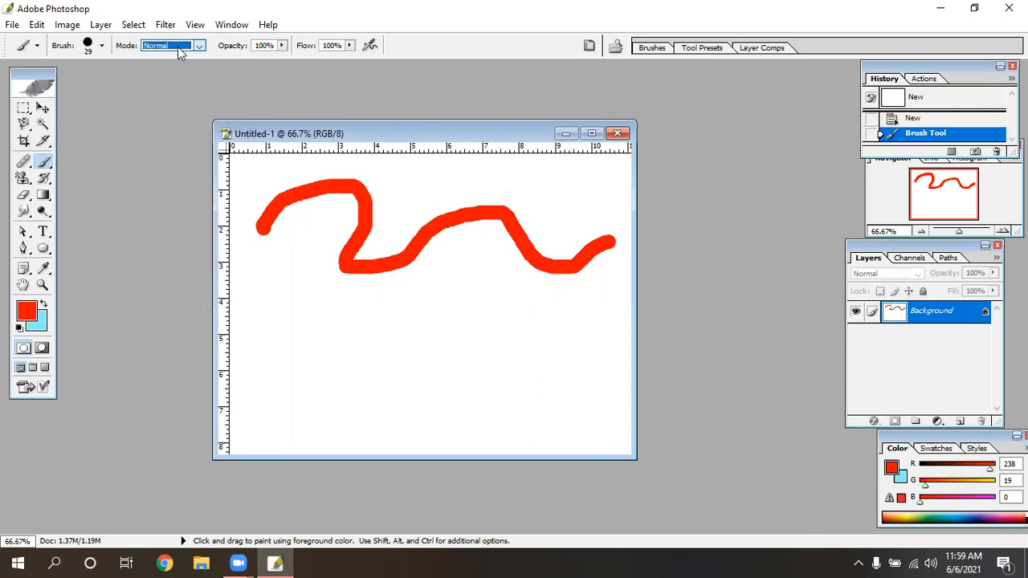
Choose the soft 100 px brush preset and paint a wavy red stroke across the middle of the canvas
click(43, 162)
click(102, 46)
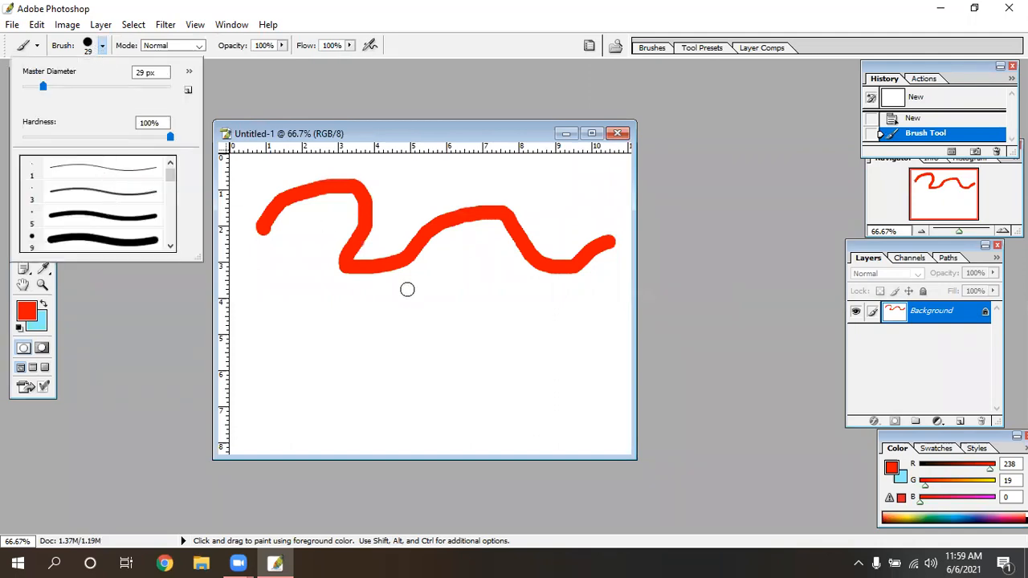
scroll(112, 214, down, 2)
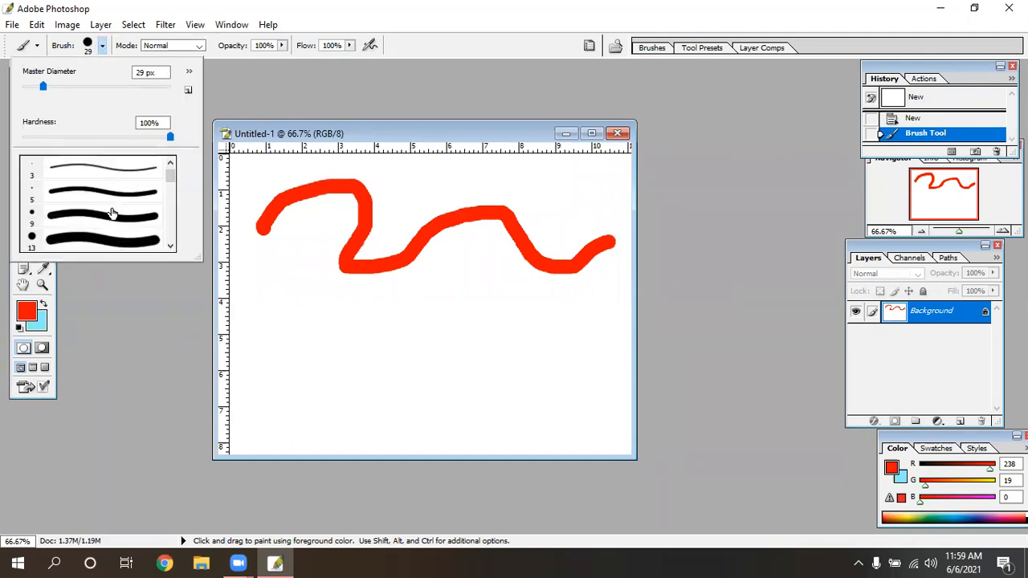
scroll(111, 213, down, 3)
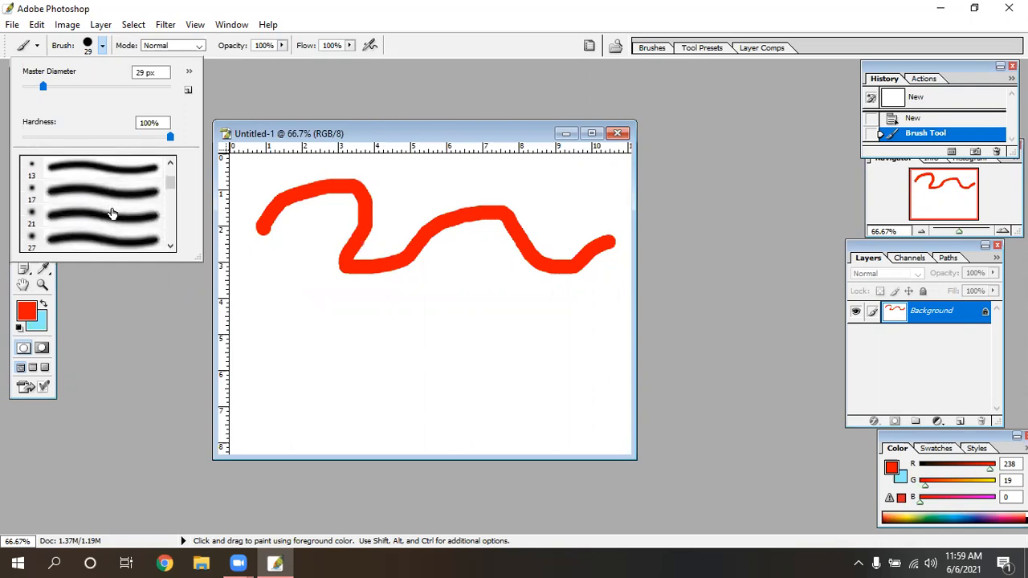
click(93, 232)
mouse_move(268, 282)
mouse_down()
mouse_move(397, 303)
mouse_move(611, 307)
mouse_up()
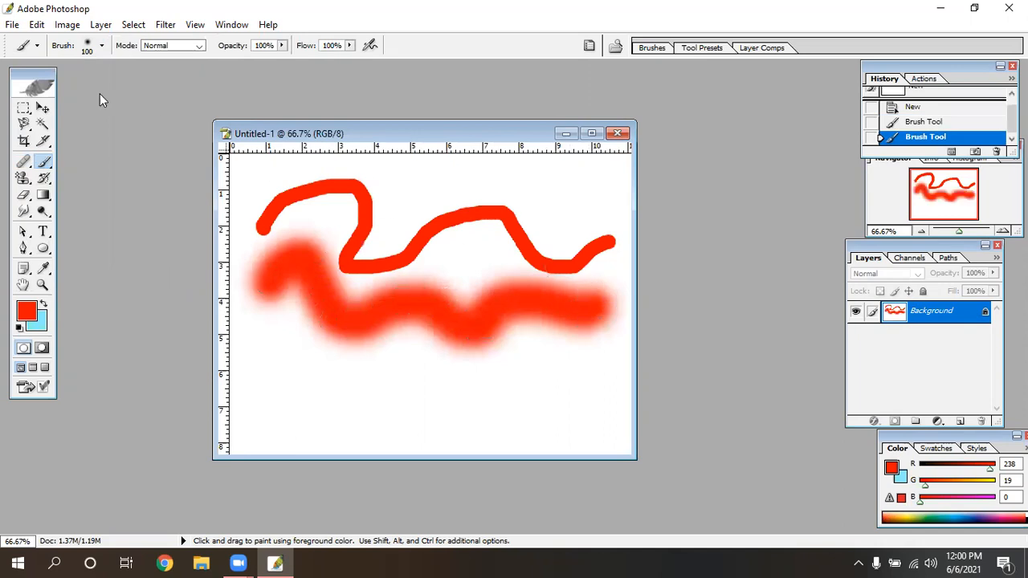
Choose the textured 46 px brush preset and paint a roughly horizontal stroke below the soft one
right_click(50, 163)
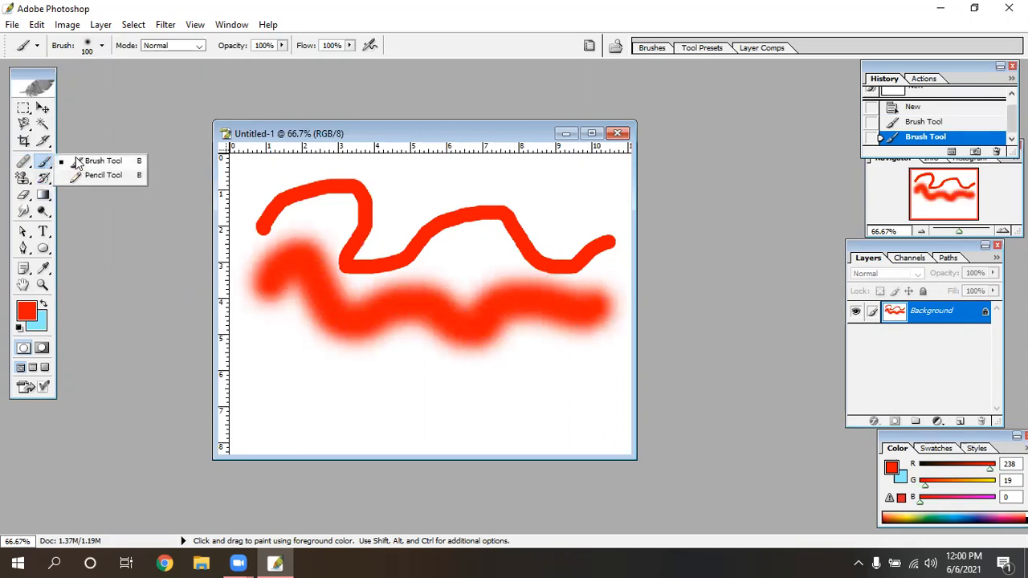
click(82, 160)
click(102, 46)
scroll(140, 211, down, 4)
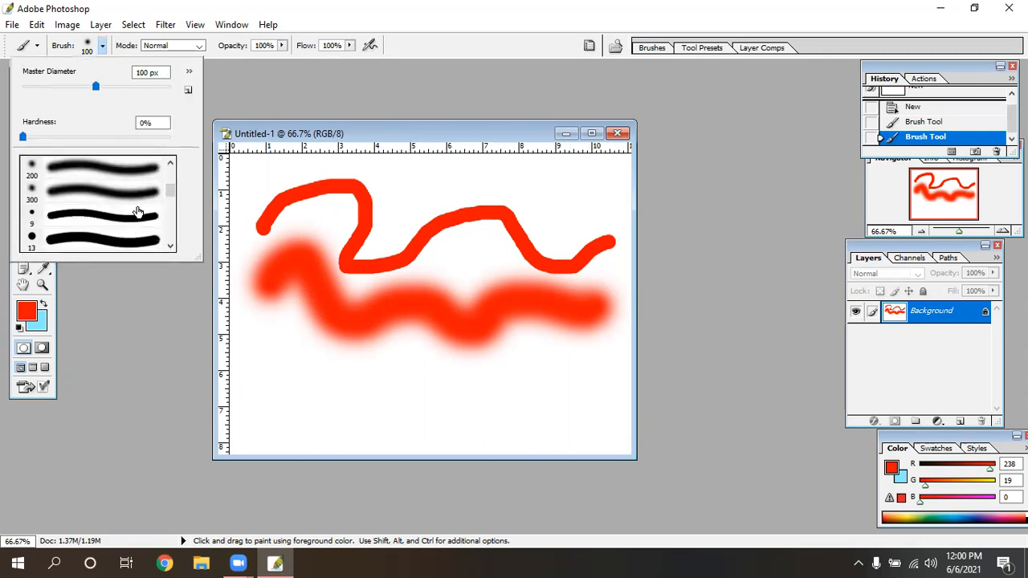
click(84, 215)
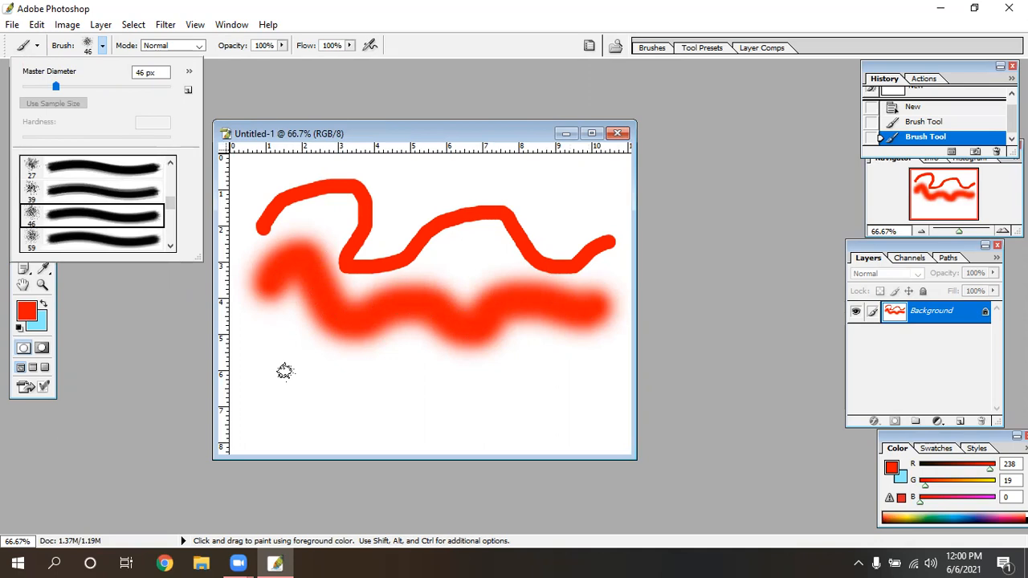
click(285, 371)
mouse_move(277, 369)
mouse_down()
mouse_move(365, 356)
mouse_move(549, 359)
mouse_up()
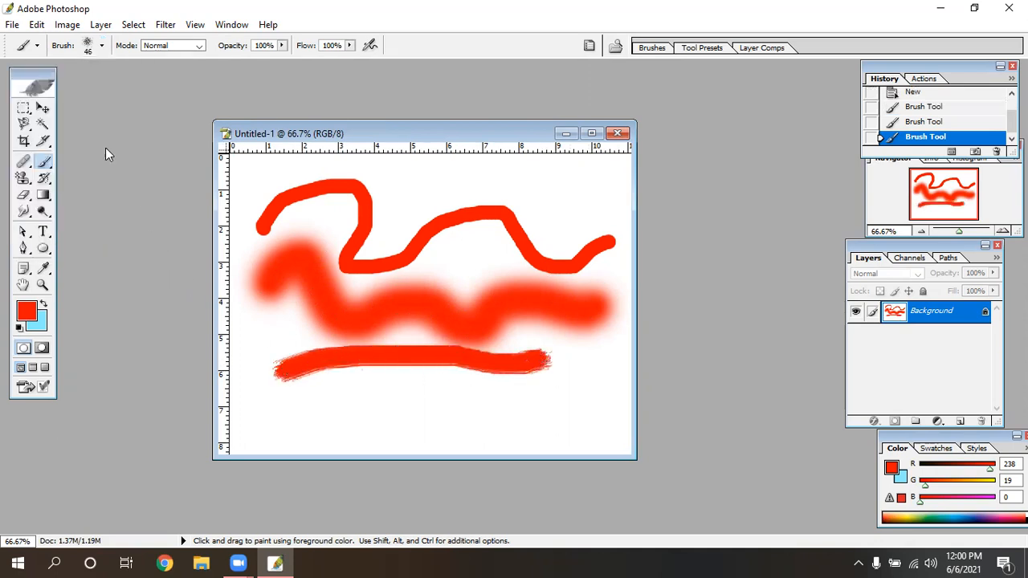
Choose the textured 44 px brush preset and paint a roughly horizontal stroke below the previous one
click(88, 46)
scroll(97, 229, down, 3)
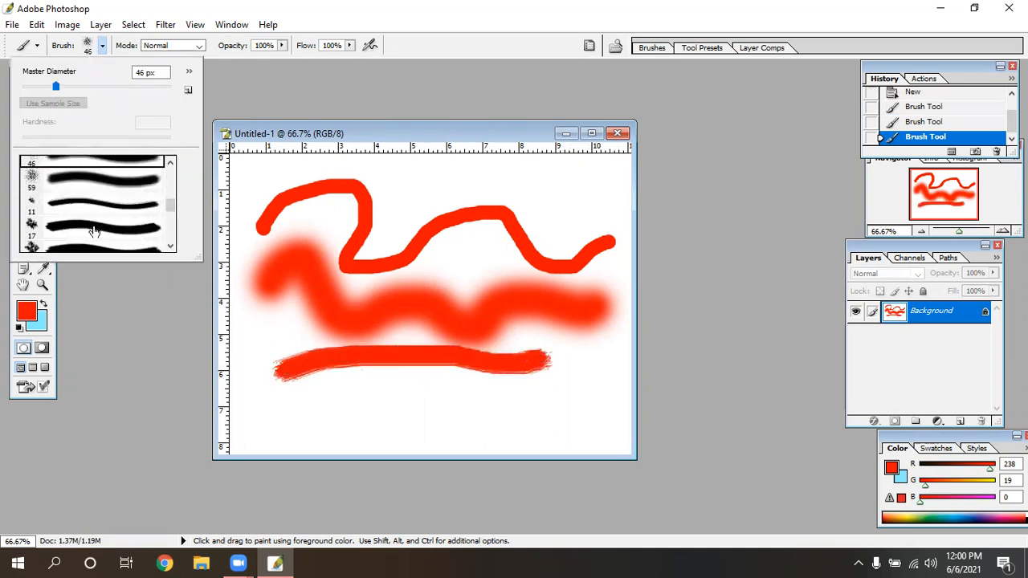
click(44, 227)
click(291, 409)
drag(291, 411, 527, 403)
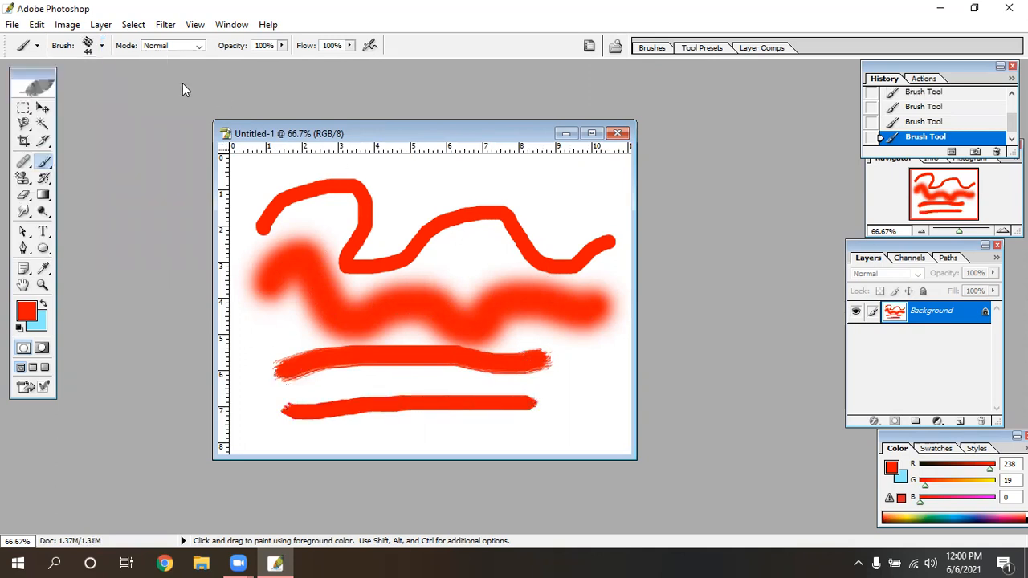
Choose the 55 px brush preset and stamp a single mark near the canvas's lower edge
click(102, 46)
scroll(105, 212, down, 2)
scroll(104, 212, down, 3)
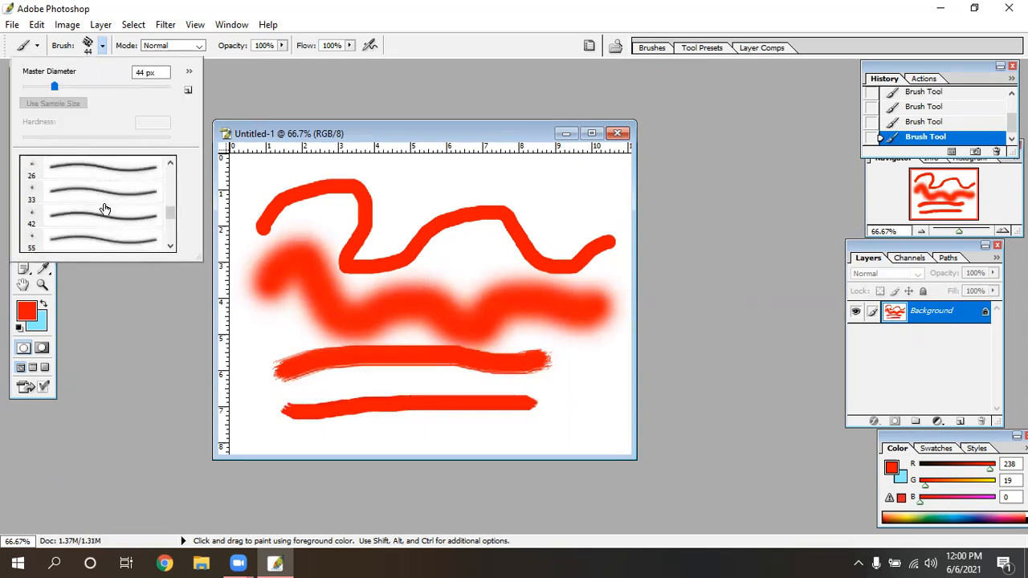
click(36, 222)
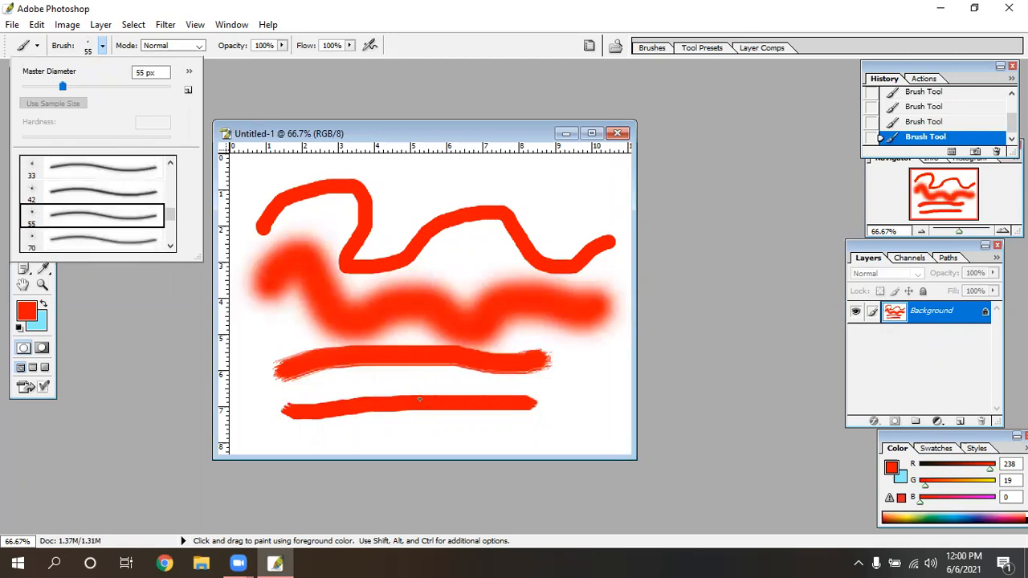
click(427, 432)
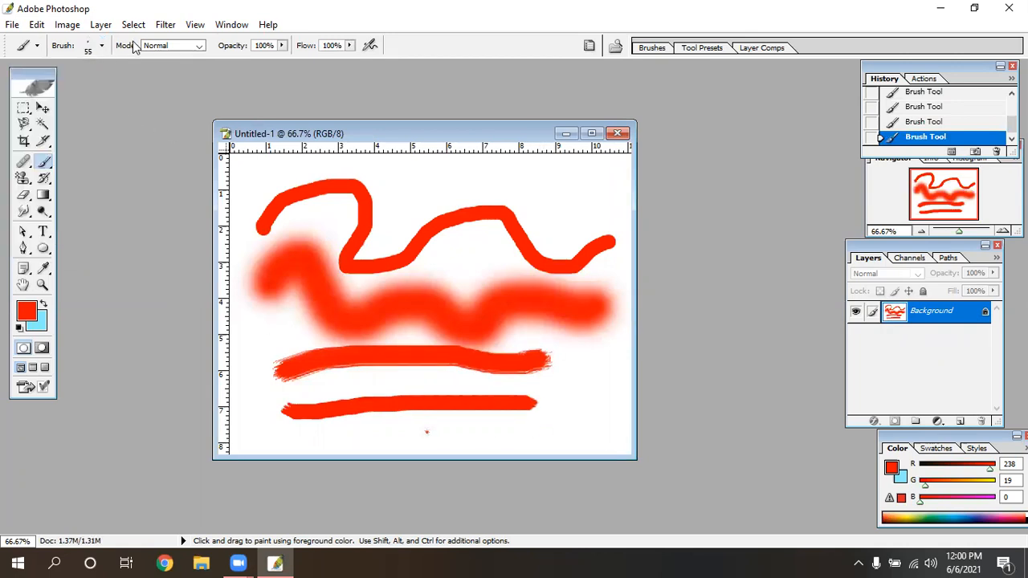
Enlarge the brush to 149 px, stamp three marks on the canvas and paint a short stroke along its upper edge
click(102, 46)
drag(76, 87, 115, 90)
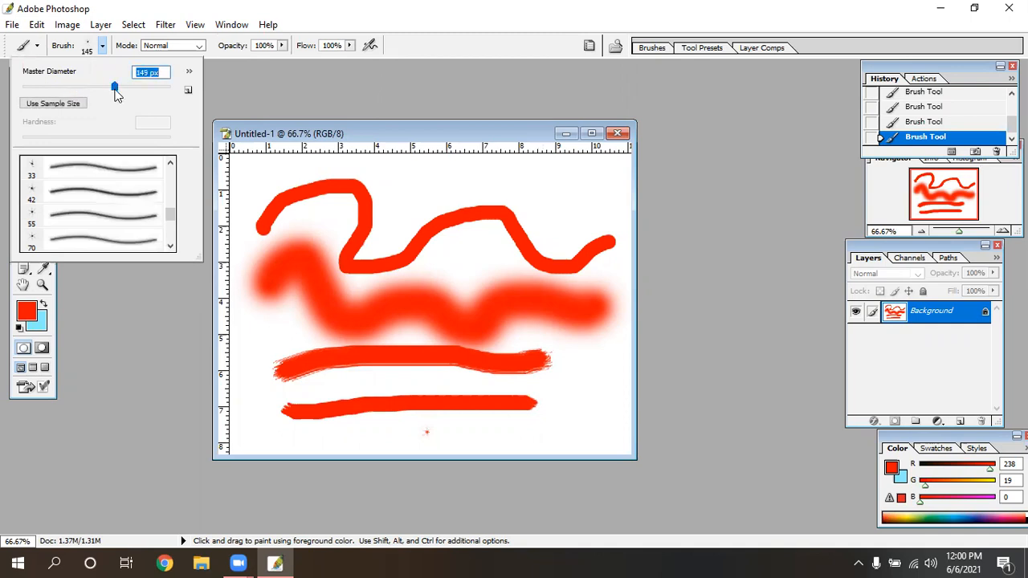
click(484, 247)
click(573, 193)
click(580, 382)
mouse_move(386, 186)
mouse_down()
mouse_move(462, 165)
mouse_move(532, 186)
mouse_up()
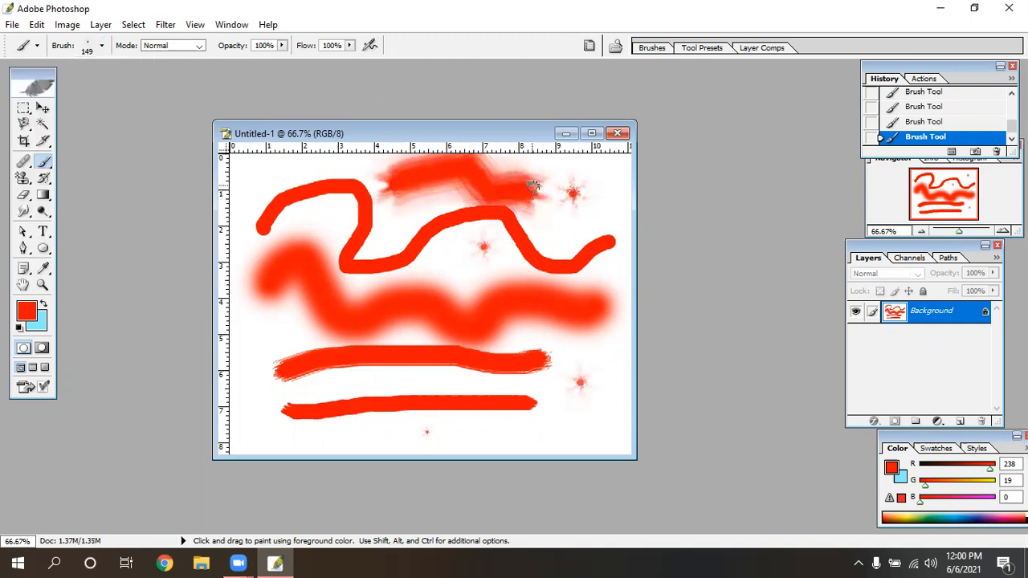
Choose the 74 px maple leaf brush preset and scatter red leaves across the canvas's middle and lower-right area
click(101, 45)
scroll(138, 219, down, 5)
click(85, 207)
click(575, 424)
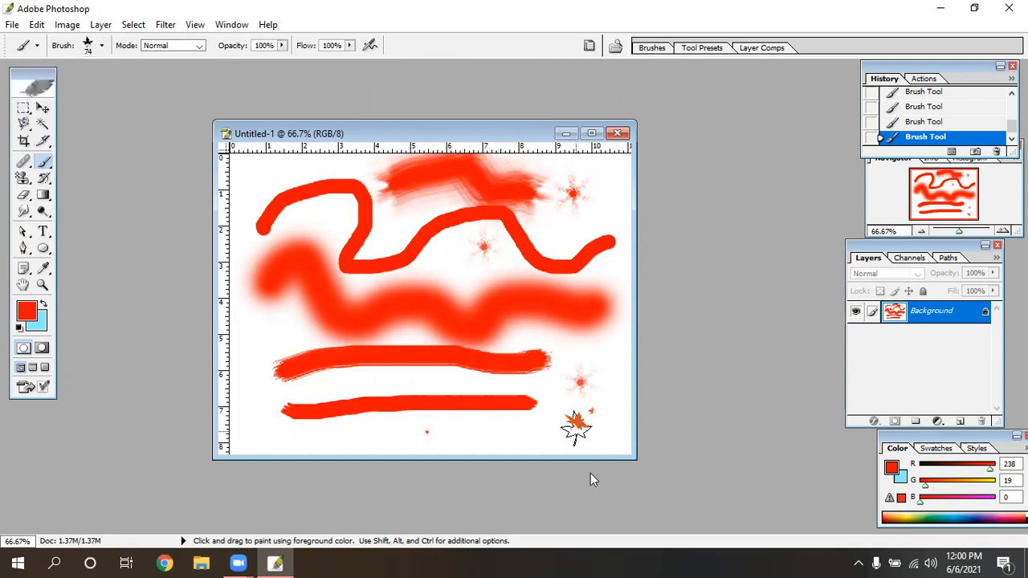
mouse_move(260, 305)
mouse_down()
mouse_move(426, 354)
mouse_move(520, 333)
mouse_up()
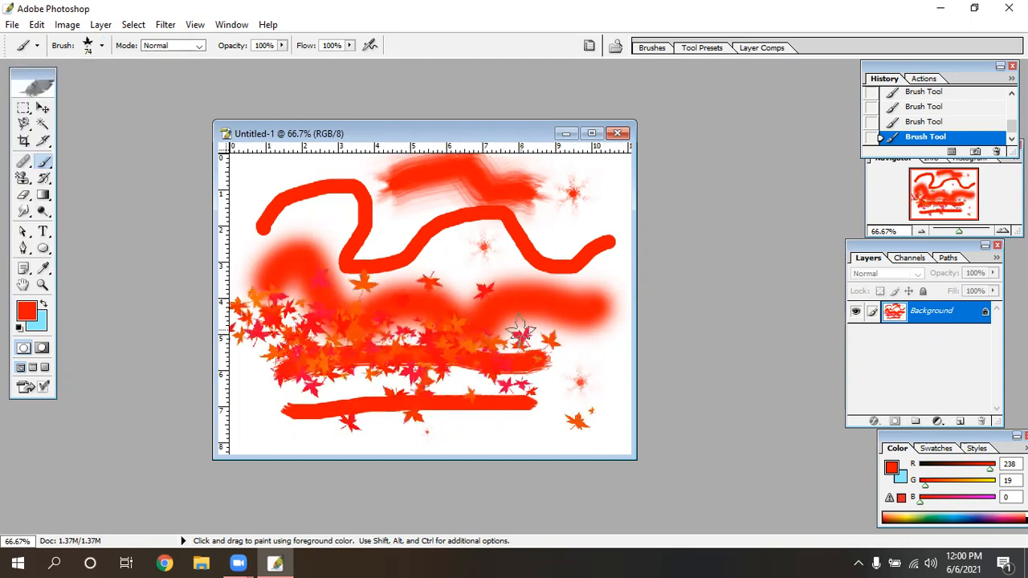
click(102, 46)
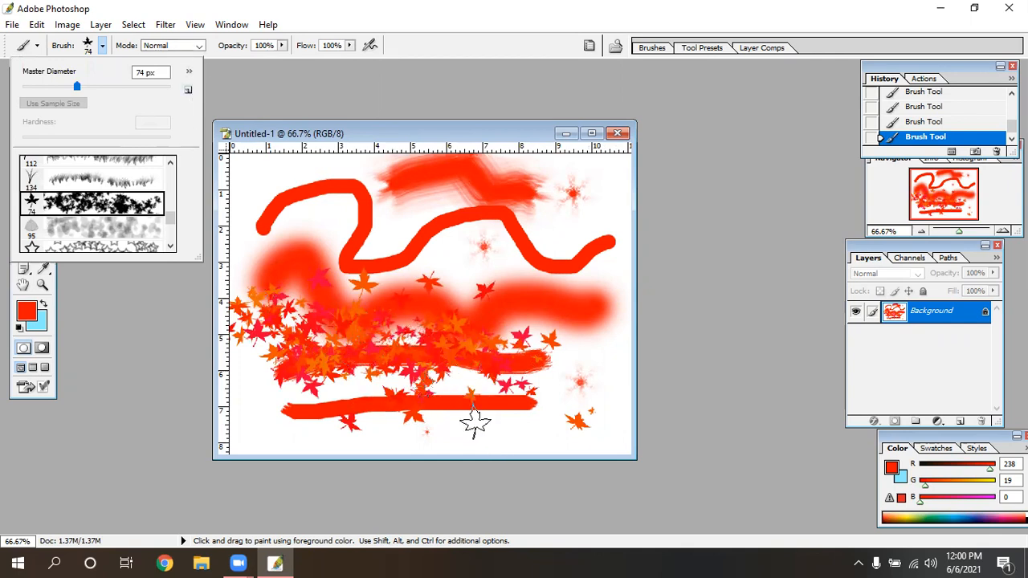
drag(475, 420, 569, 405)
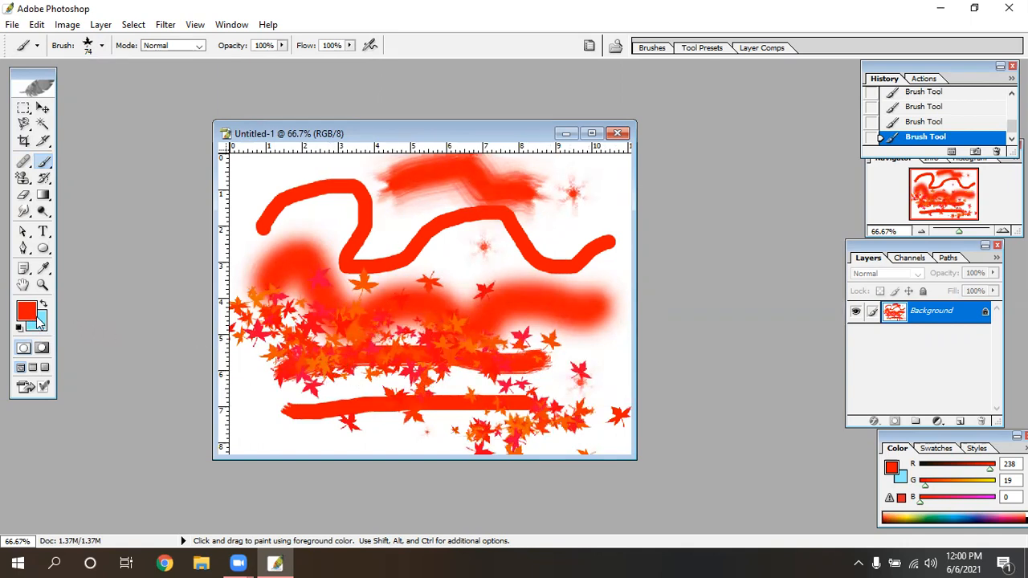
Set the foreground color to bright green, 03F900
click(29, 312)
click(188, 270)
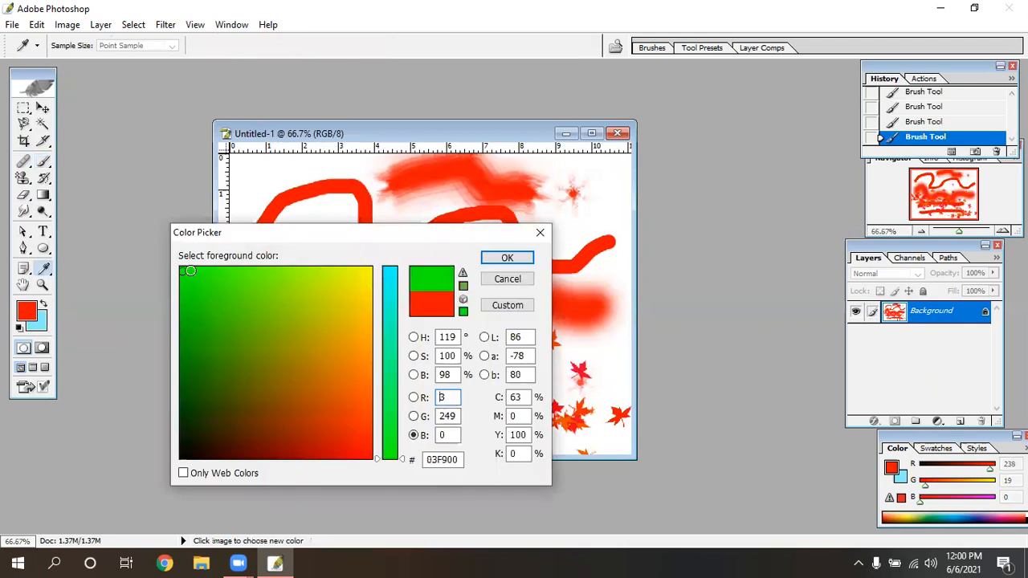
click(504, 258)
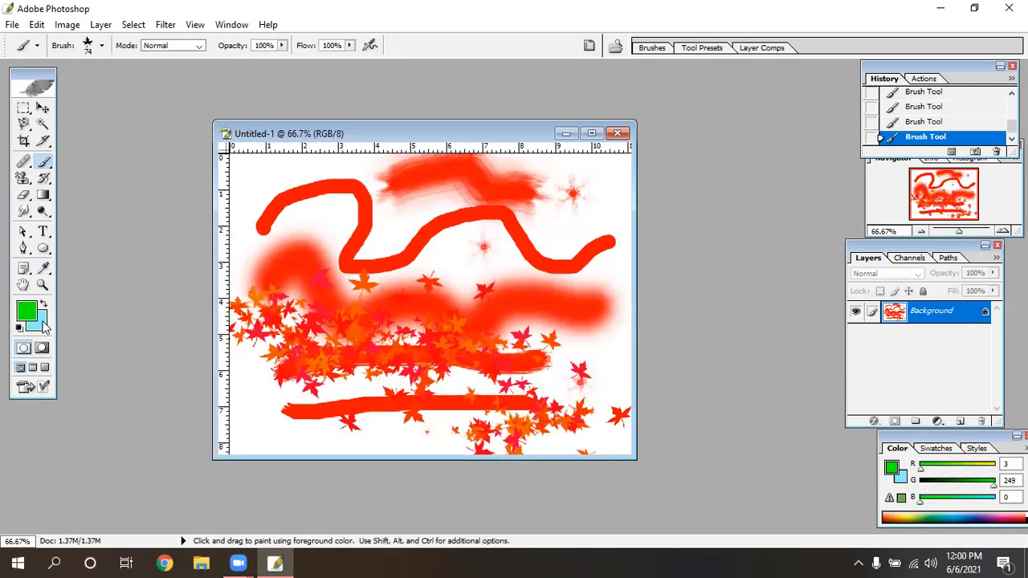
Set the background color to light orange and scatter green maple leaves across the canvas's upper half
click(44, 324)
click(393, 413)
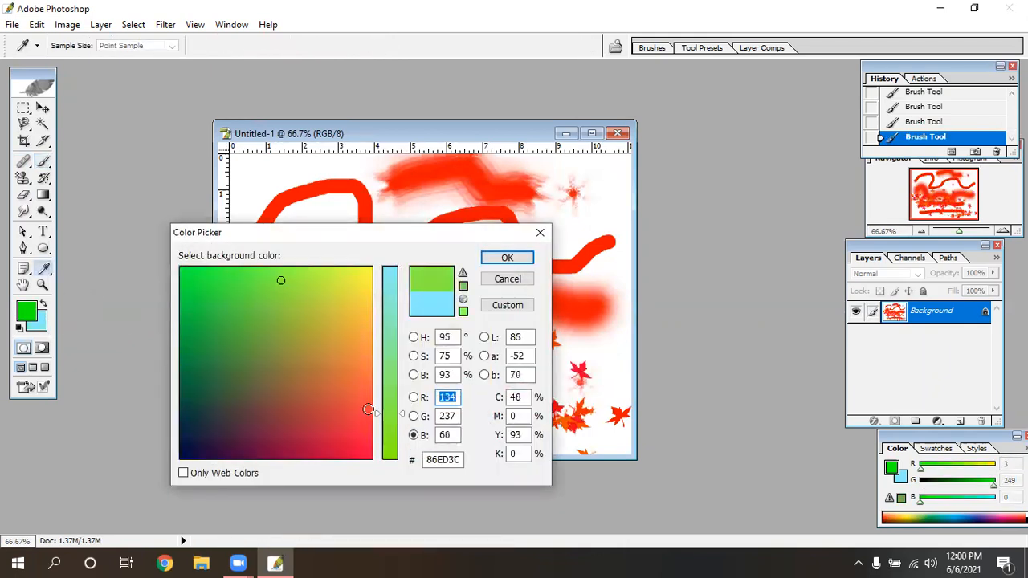
click(369, 343)
click(502, 258)
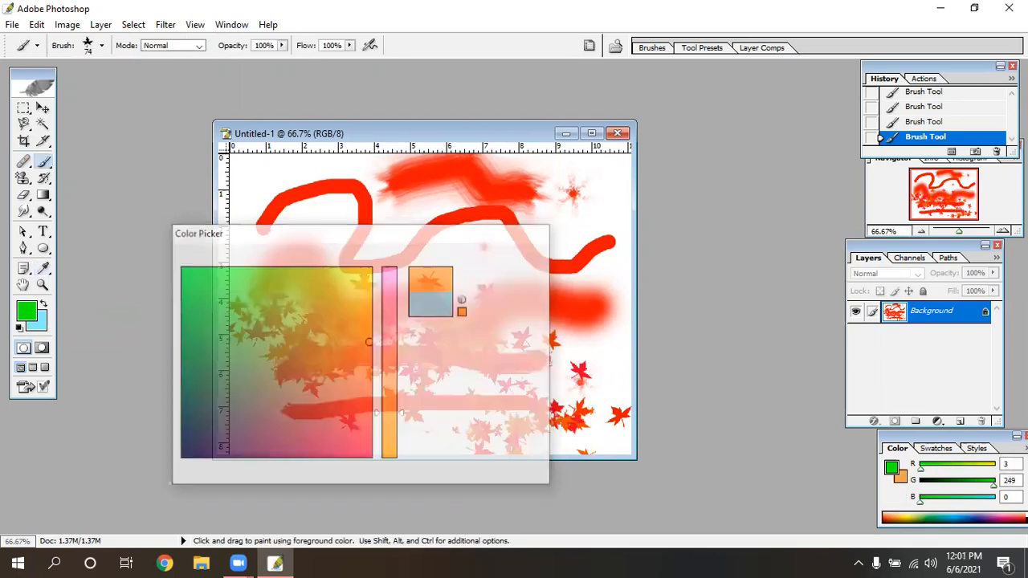
mouse_move(271, 179)
mouse_down()
mouse_move(478, 256)
mouse_move(574, 253)
mouse_up()
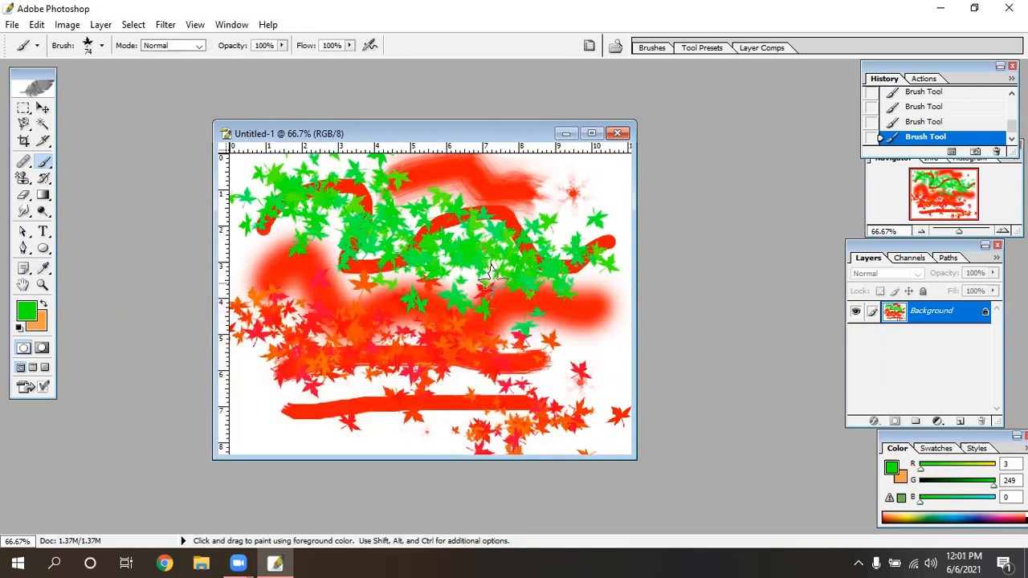
mouse_move(352, 288)
mouse_down()
mouse_move(508, 211)
mouse_move(584, 218)
mouse_up()
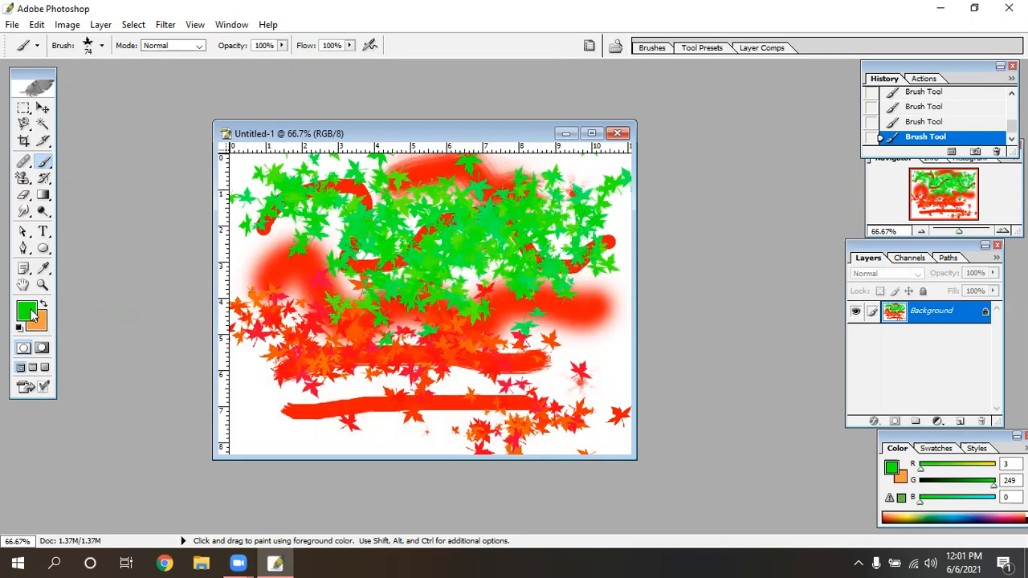
Set the foreground color to dark orange D58800 and scatter orange maple leaves over the canvas's middle and lower area
click(32, 311)
click(339, 356)
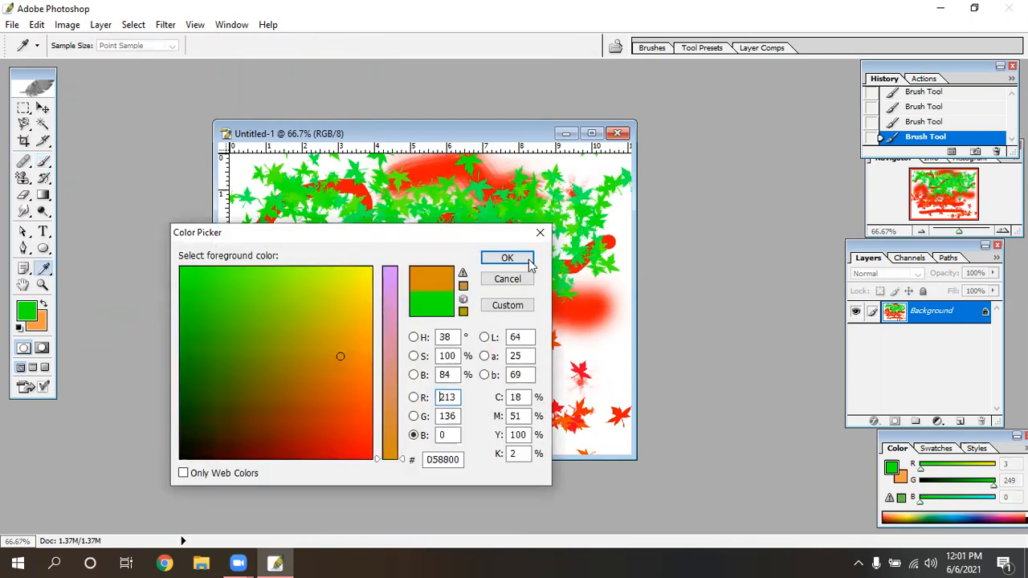
click(508, 258)
mouse_move(322, 386)
mouse_down()
mouse_move(504, 225)
mouse_move(490, 362)
mouse_move(546, 395)
mouse_up()
drag(540, 395, 274, 361)
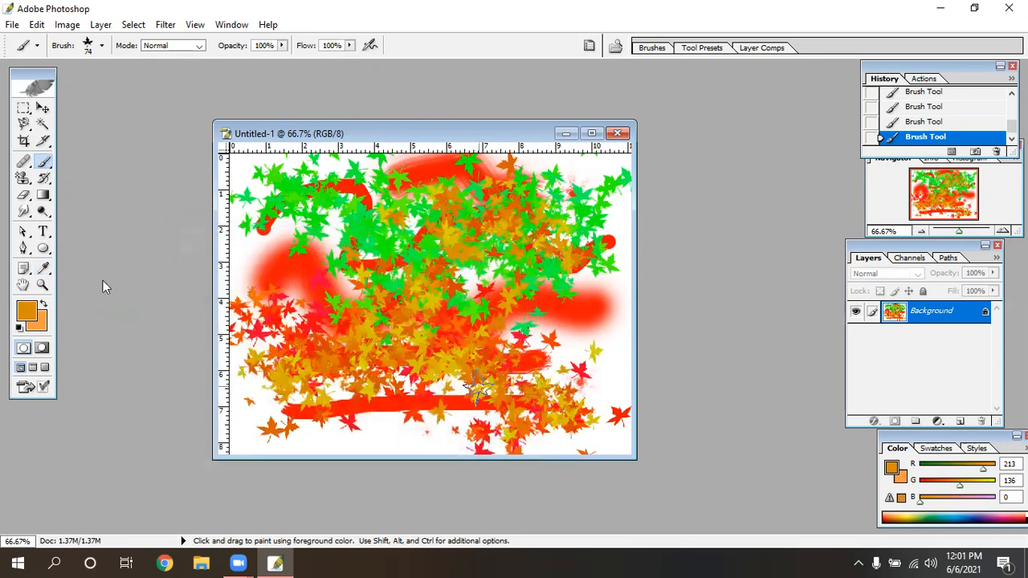
mouse_move(416, 354)
mouse_down()
mouse_move(560, 280)
mouse_move(464, 357)
mouse_up()
drag(225, 326, 305, 338)
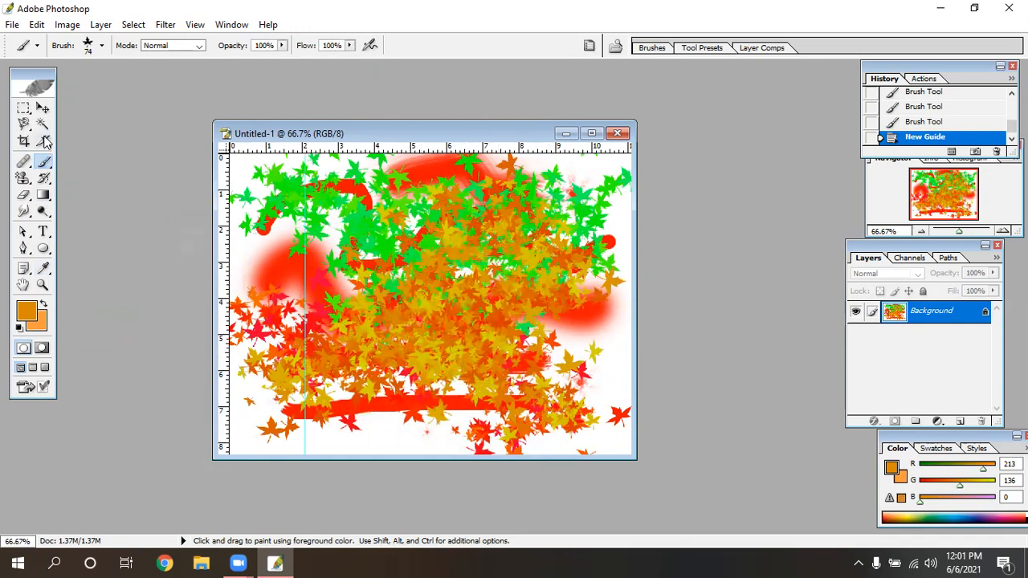
Switch to the Pencil tool and create a new white 800 x 600 pixel RGB document at 72 pixels/inch
drag(46, 165, 93, 177)
click(38, 25)
mouse_move(12, 25)
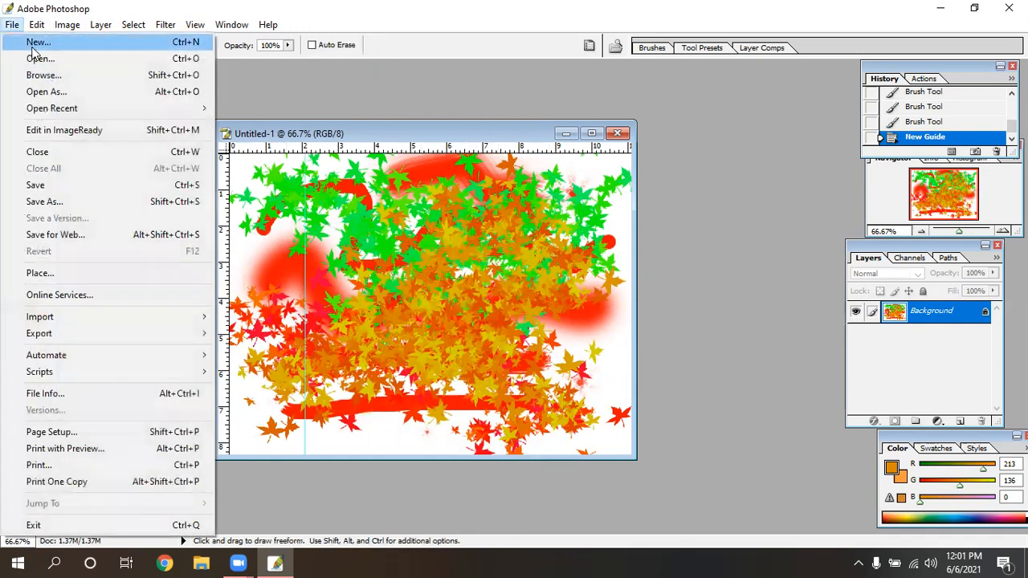
click(32, 41)
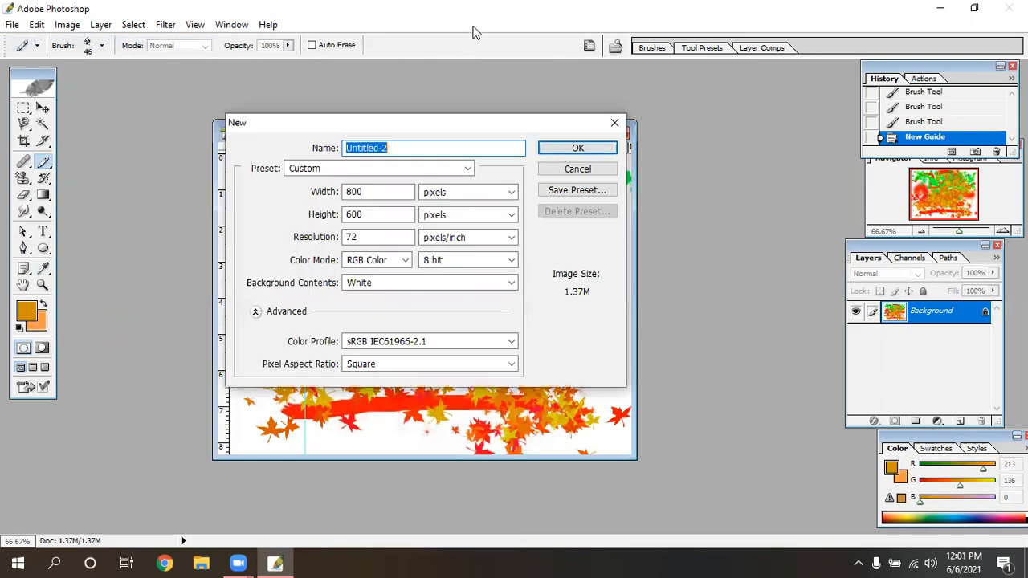
click(474, 32)
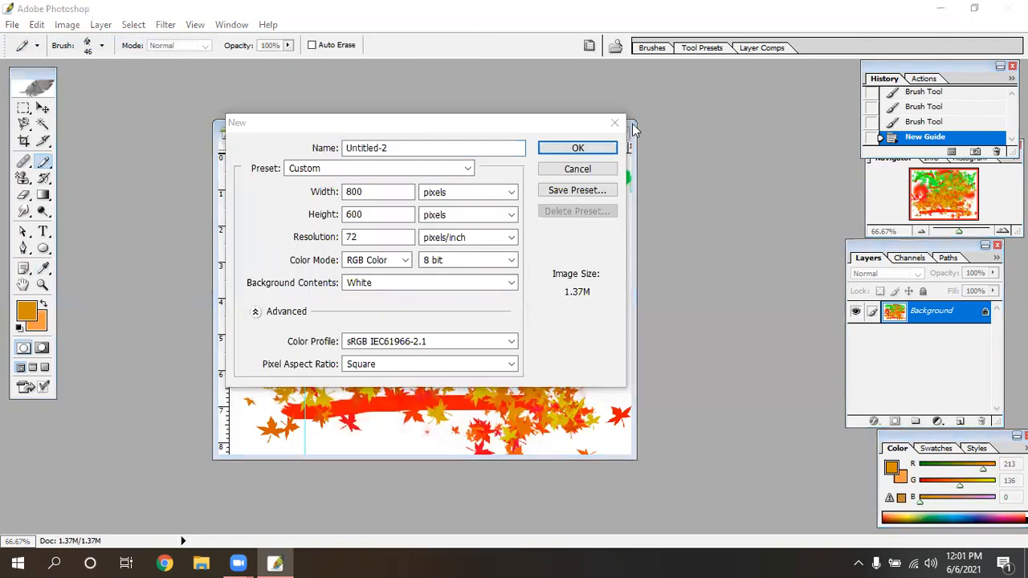
click(576, 145)
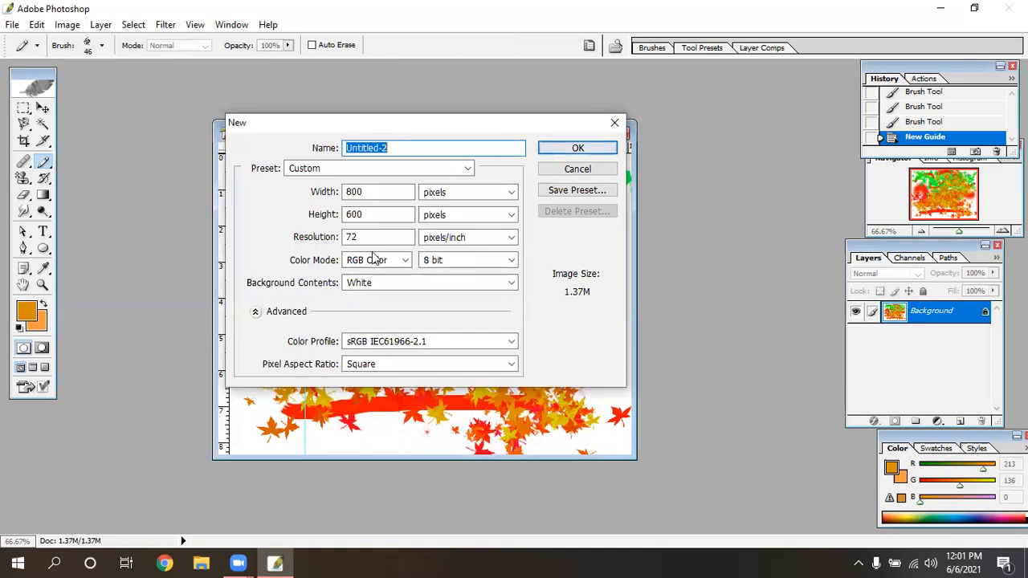
click(554, 150)
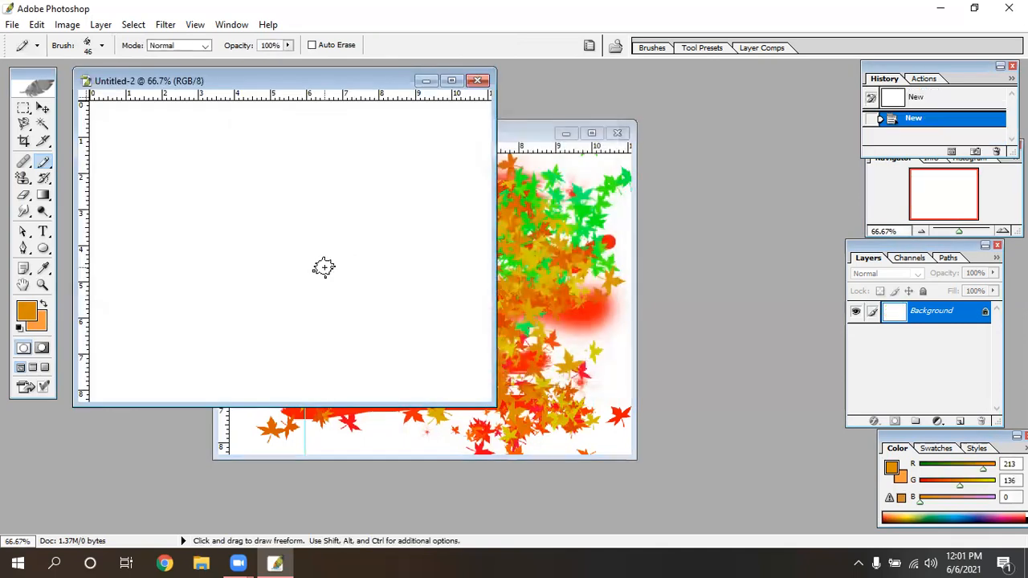
Choose the 3 px brush preset for the Pencil tool and draw a looping freeform line in the middle of the canvas
click(46, 168)
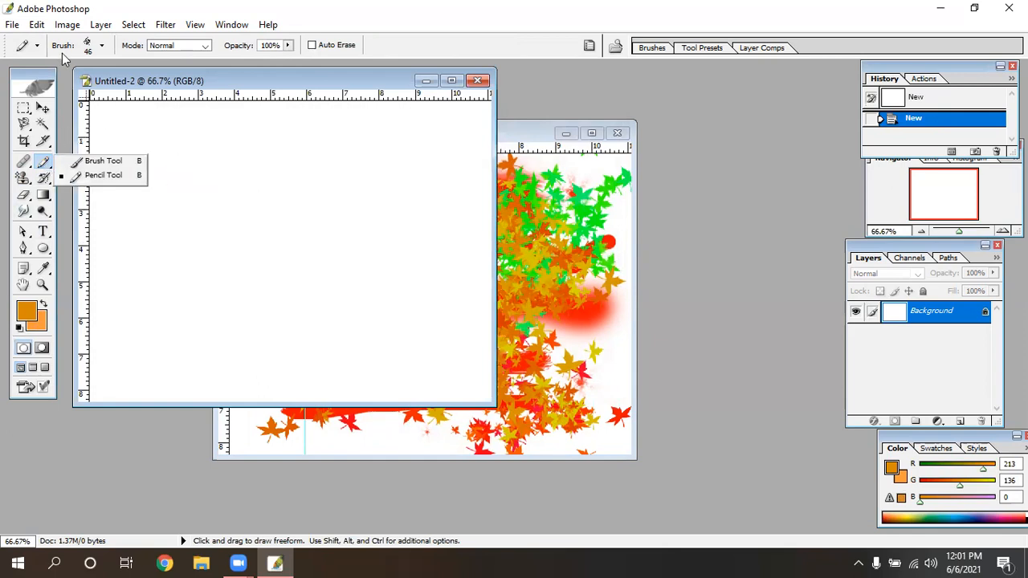
click(101, 46)
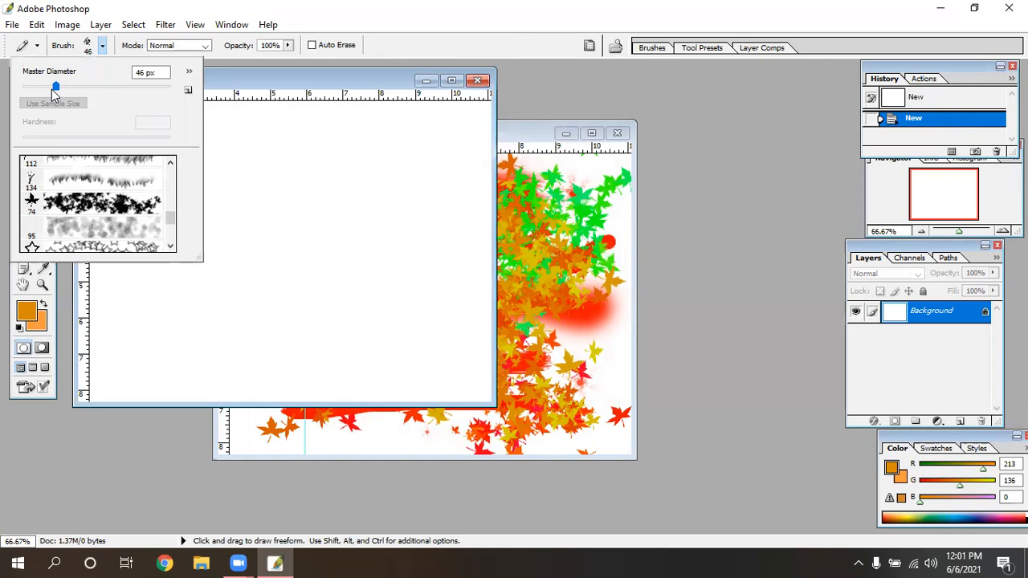
drag(54, 93, 40, 93)
scroll(67, 220, up, 6)
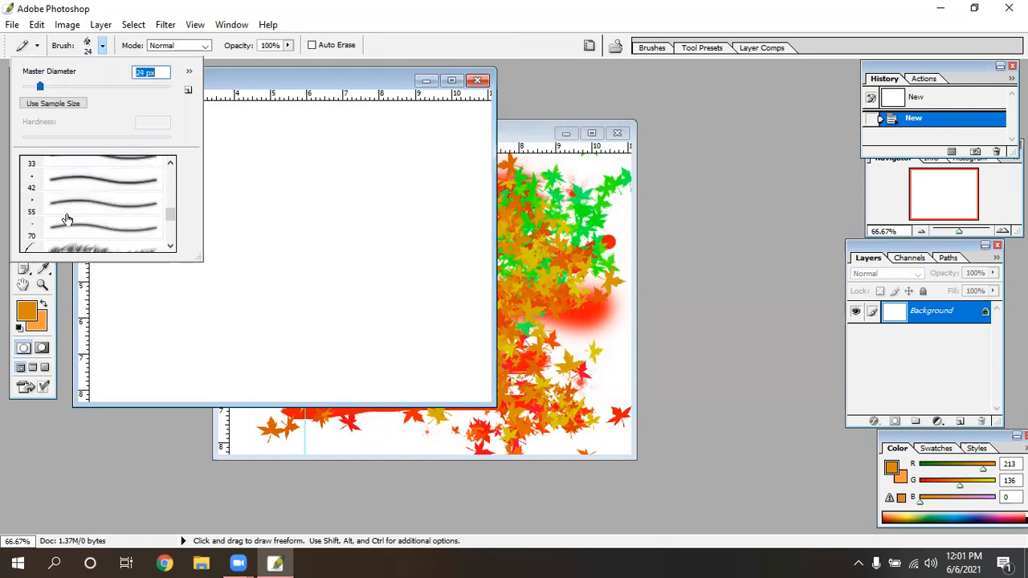
scroll(66, 219, up, 6)
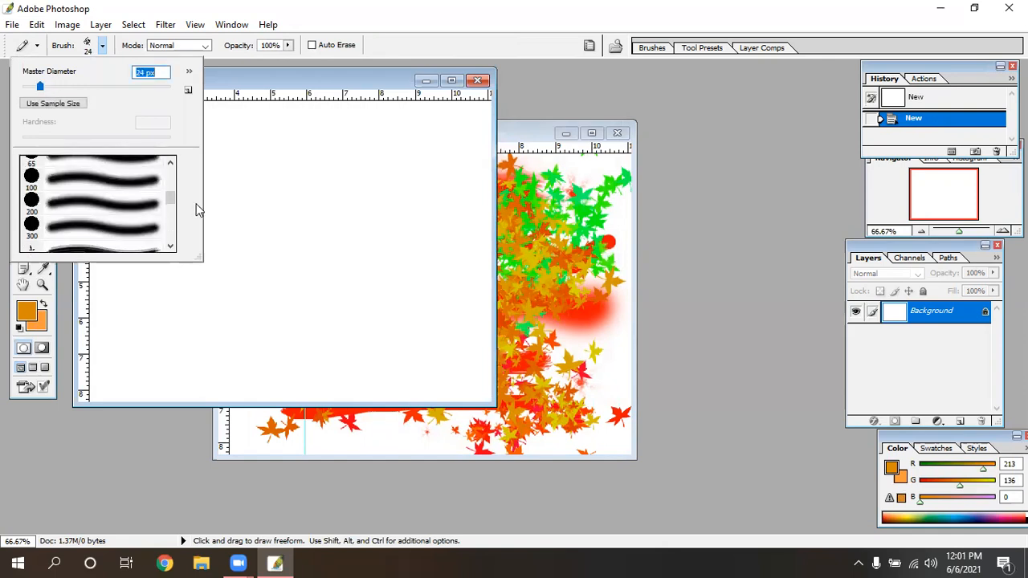
drag(171, 196, 170, 171)
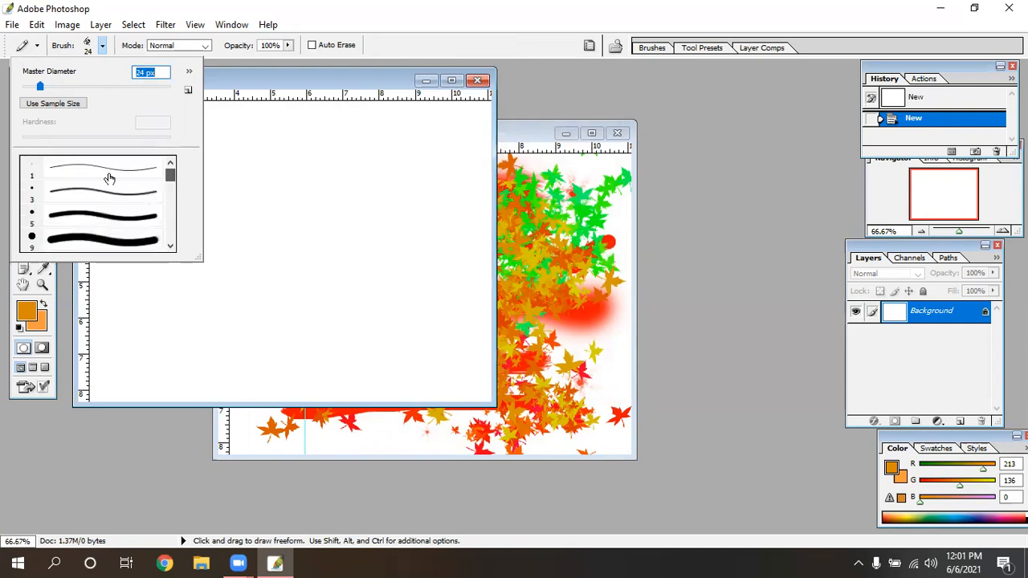
click(81, 197)
click(271, 260)
mouse_move(270, 260)
mouse_down()
mouse_move(388, 225)
mouse_move(385, 283)
mouse_move(365, 328)
mouse_move(261, 210)
mouse_move(356, 204)
mouse_move(349, 284)
mouse_move(270, 207)
mouse_move(296, 161)
mouse_move(356, 206)
mouse_up()
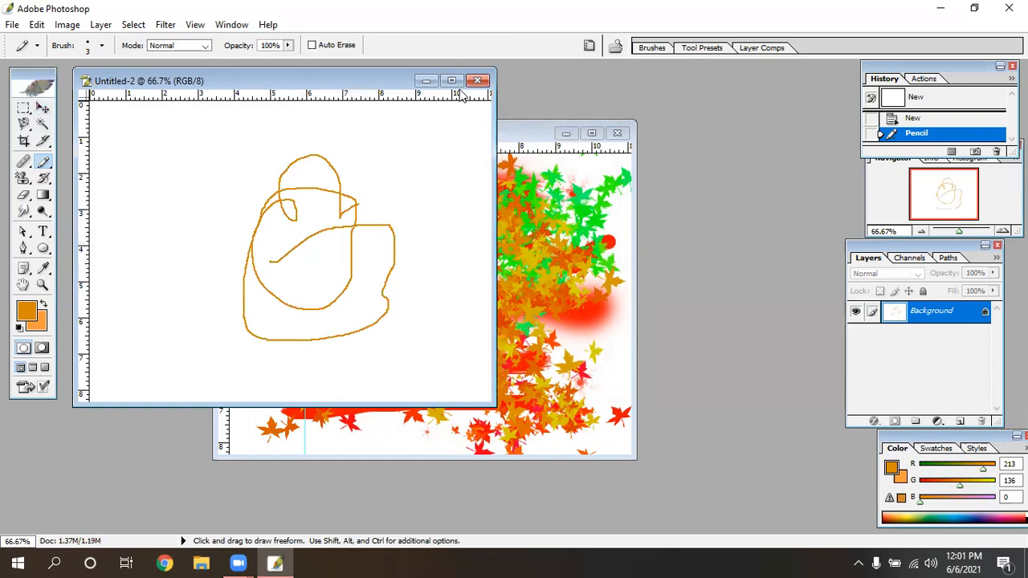
Create another blank white document and pencil a closed outline of a bear-like head with two round ears
click(13, 25)
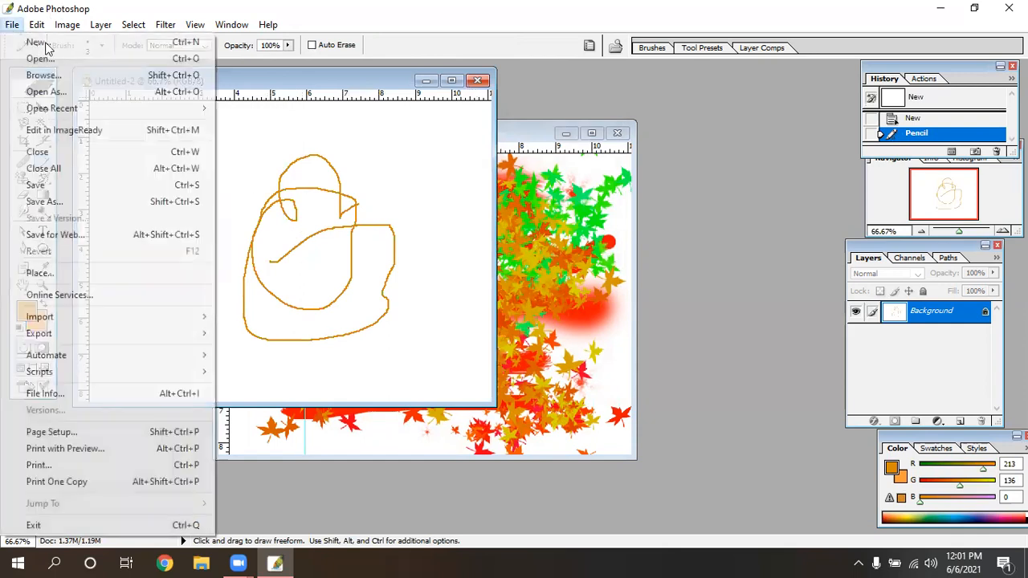
click(36, 40)
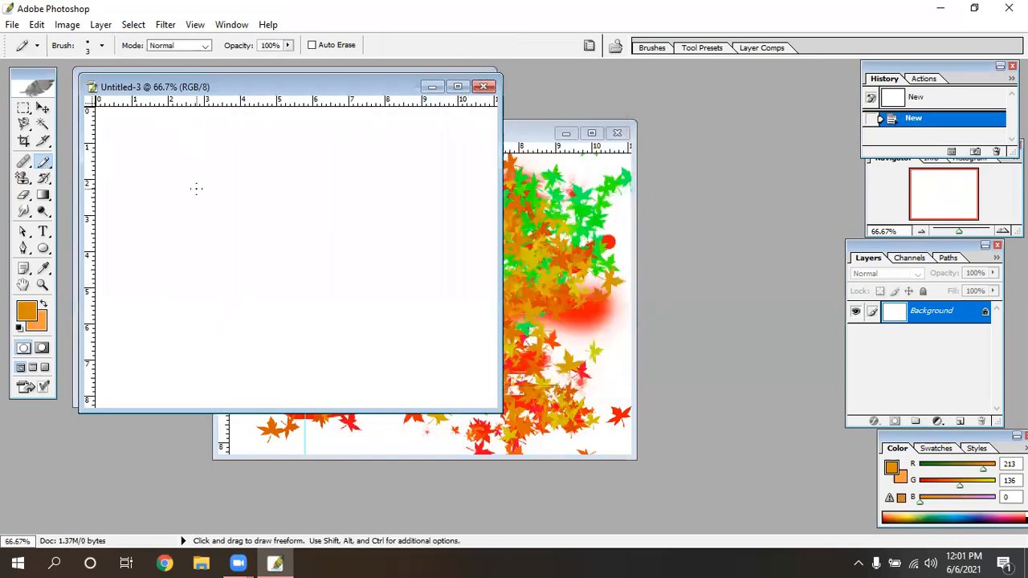
mouse_move(201, 258)
mouse_down()
mouse_move(181, 239)
mouse_move(185, 206)
mouse_move(238, 200)
mouse_move(250, 226)
mouse_move(274, 208)
mouse_move(349, 221)
mouse_move(361, 240)
mouse_move(394, 199)
mouse_move(435, 211)
mouse_move(423, 286)
mouse_up()
drag(373, 320, 353, 381)
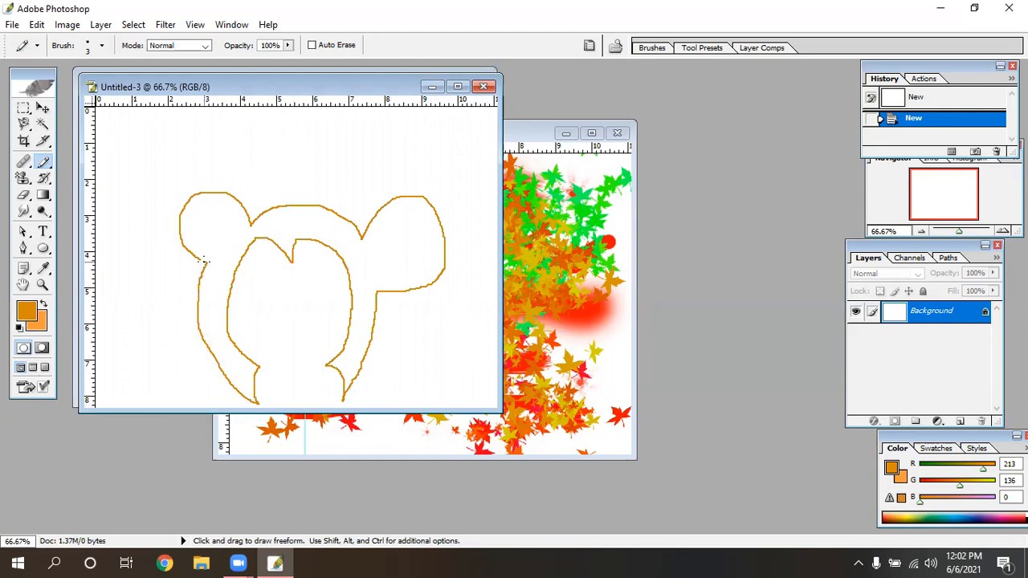
drag(197, 259, 207, 263)
scroll(460, 290, up, 3)
scroll(461, 292, down, 8)
scroll(463, 294, up, 2)
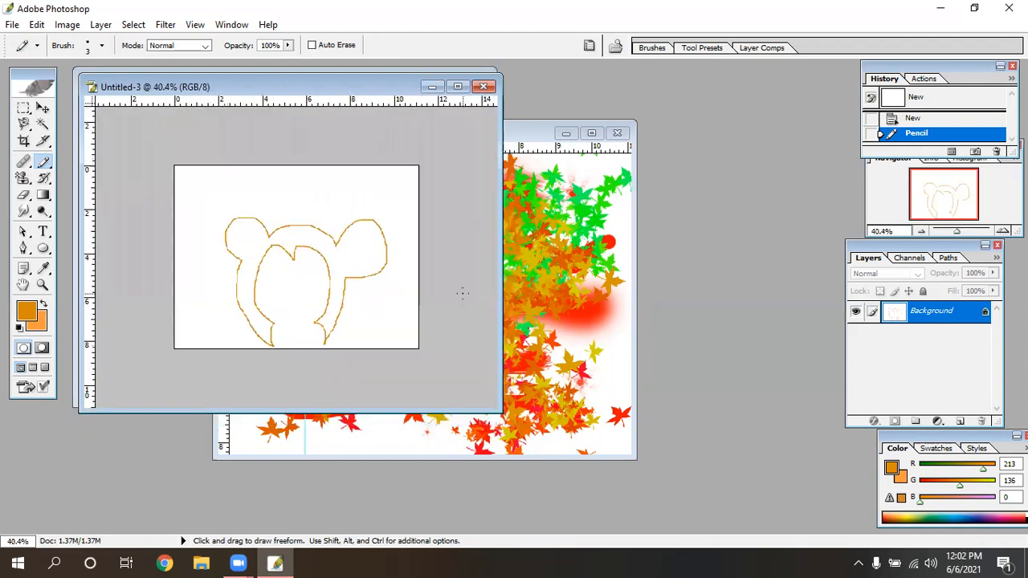
Draw a rectangular marquee around the whole head outline and shift the selection slightly to the right
click(25, 108)
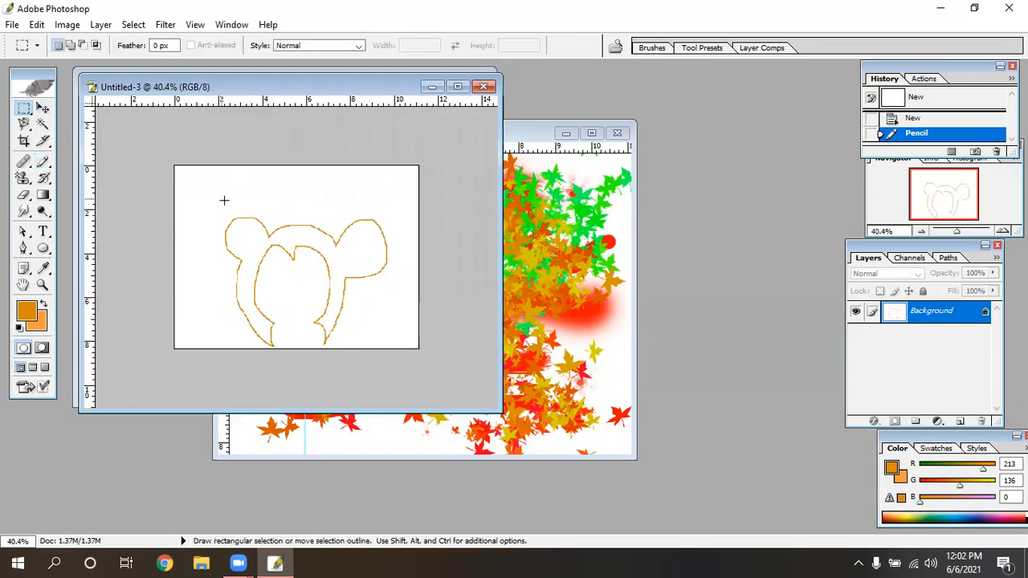
drag(281, 265, 397, 348)
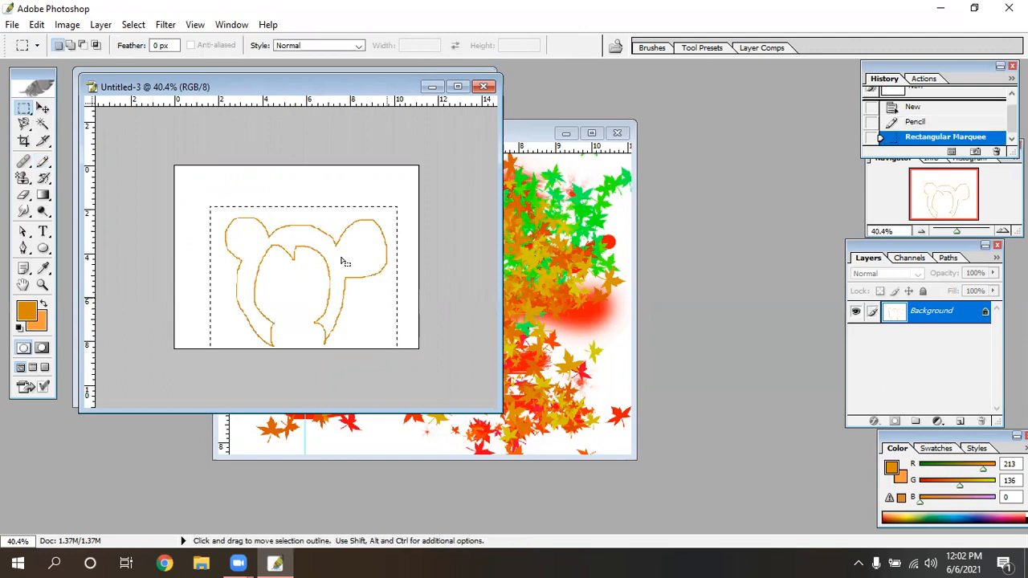
mouse_move(324, 247)
mouse_down()
mouse_move(329, 215)
mouse_move(329, 258)
mouse_move(324, 234)
mouse_move(326, 247)
mouse_up()
Cut the selected head drawing, undo the cut and paste the clipboard content as a new layer
key(ctrl+x)
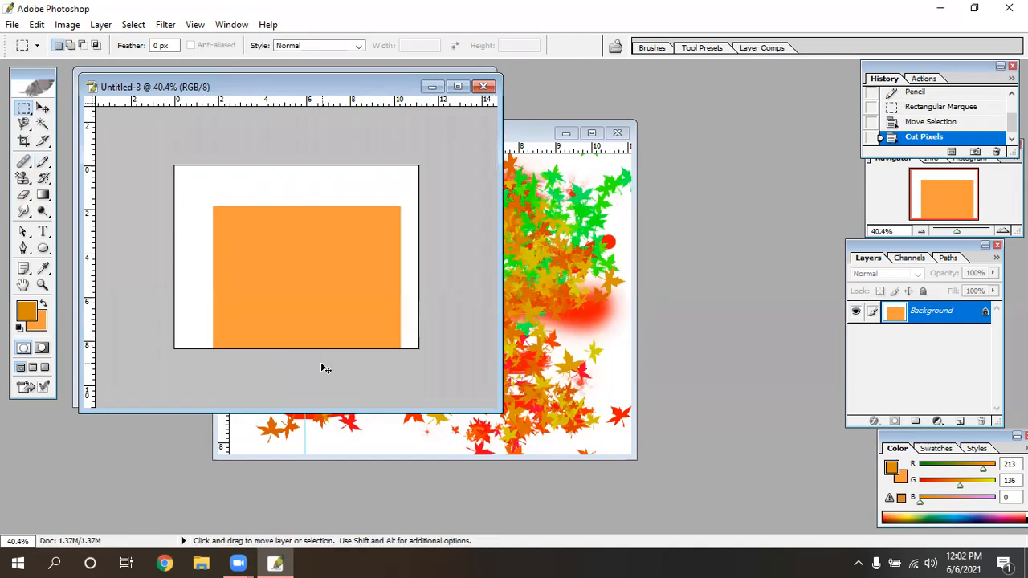
key(ctrl+z)
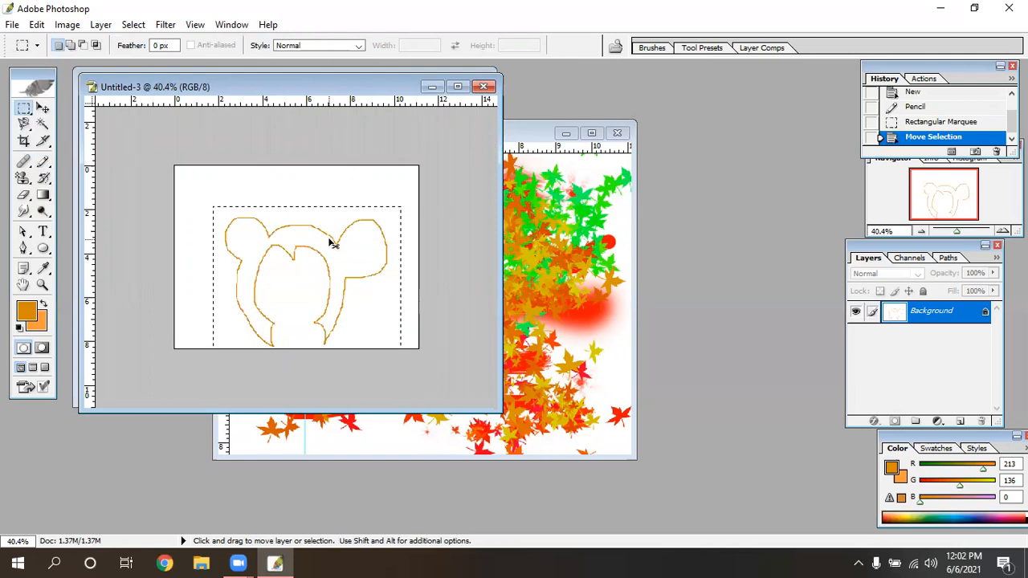
key(ctrl+v)
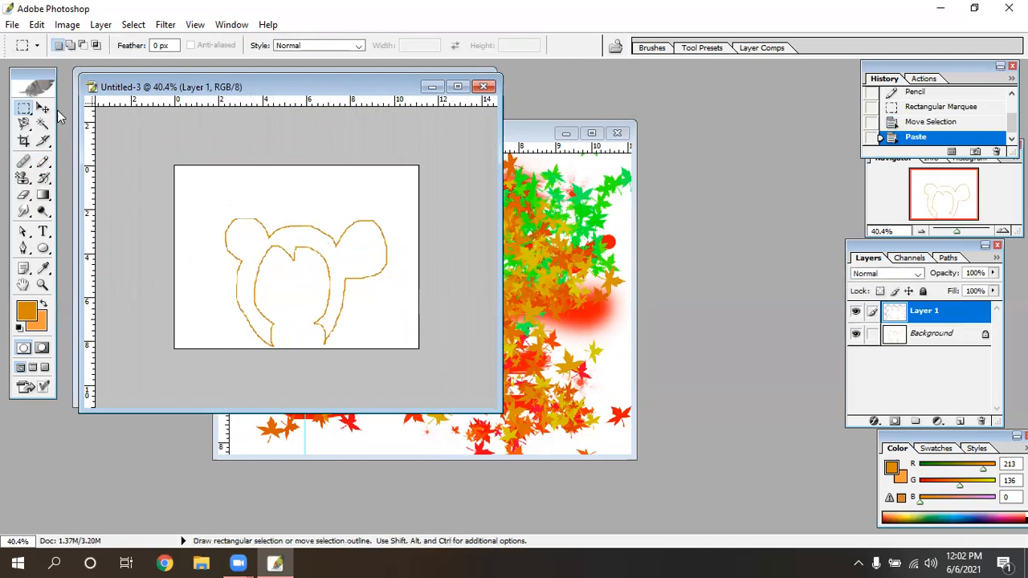
Move the pasted head drawing straight up toward the canvas's upper edge, off the original outline
click(43, 107)
drag(277, 258, 276, 217)
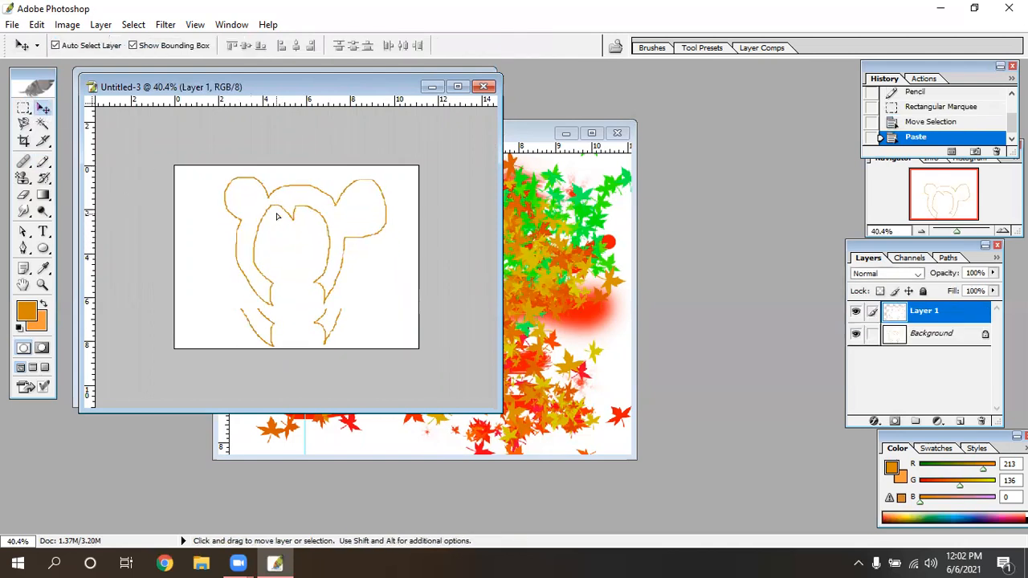
Activate the Background layer and erase across the leftover lower outline below the moved head with the 99 px Eraser
click(384, 344)
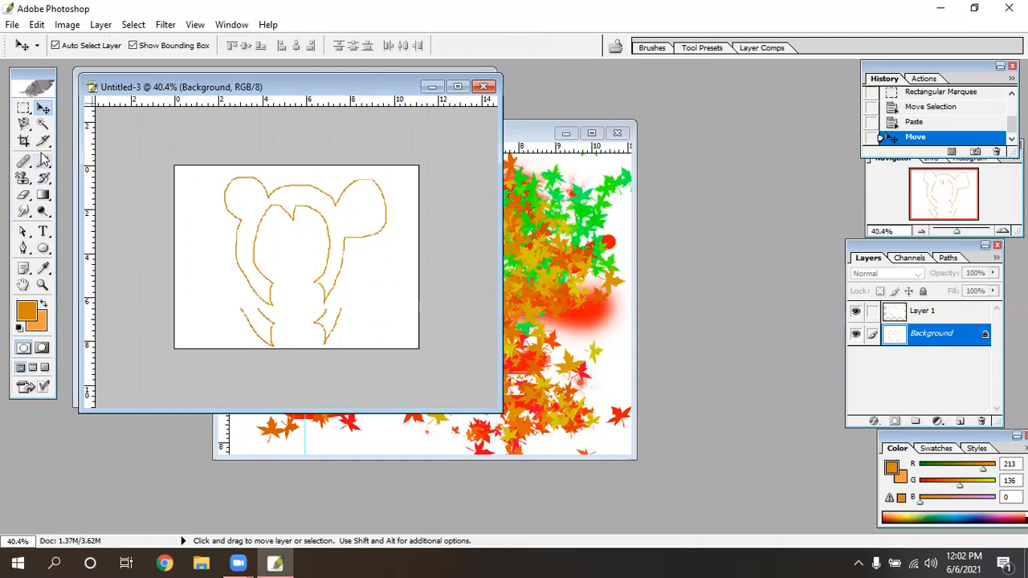
click(24, 194)
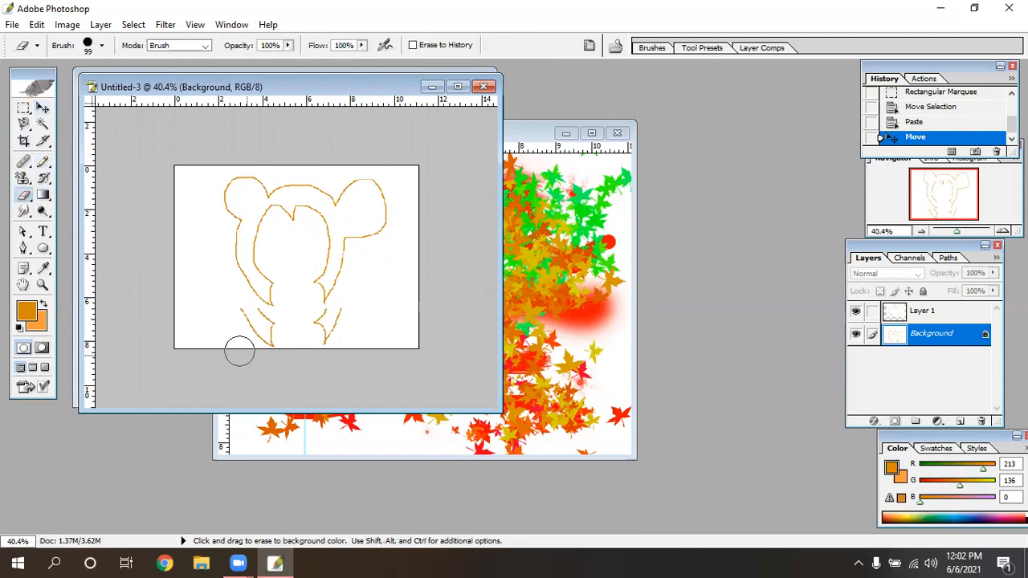
mouse_move(249, 319)
mouse_down()
mouse_move(324, 337)
mouse_move(321, 314)
mouse_move(345, 313)
mouse_up()
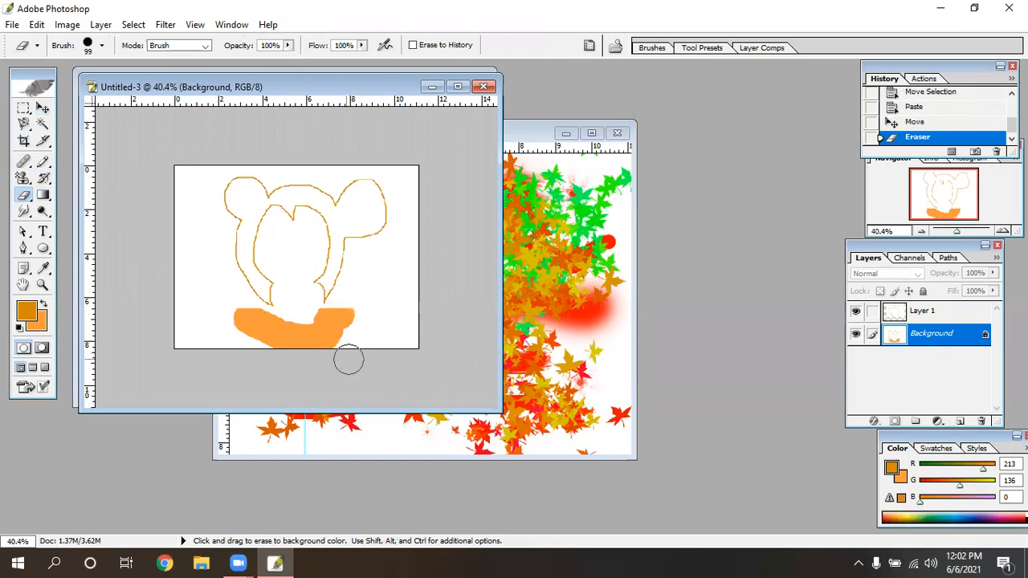
Set the foreground color to D58800 with black as background, and erase over the right part of the orange band
click(27, 310)
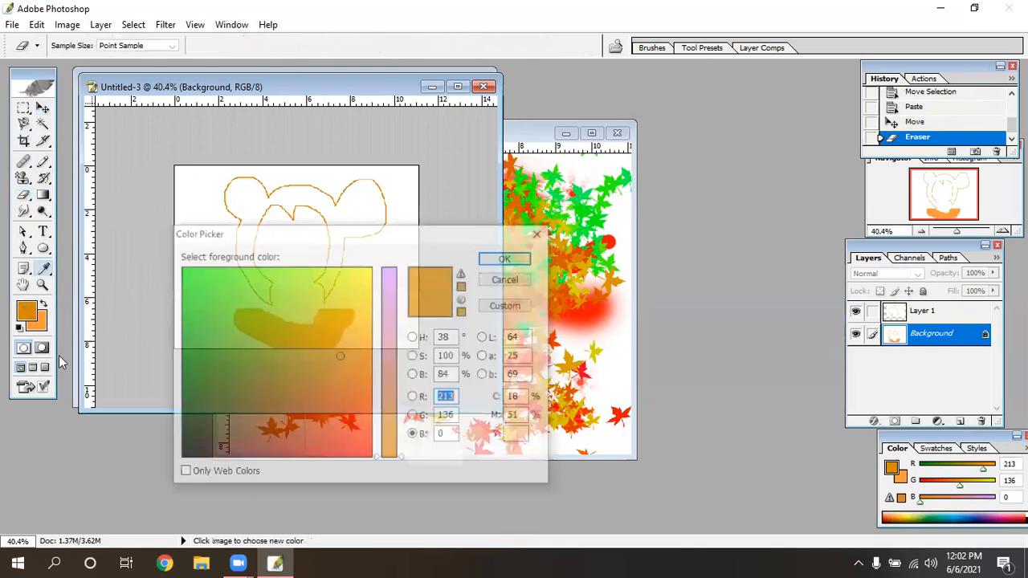
click(19, 330)
click(44, 306)
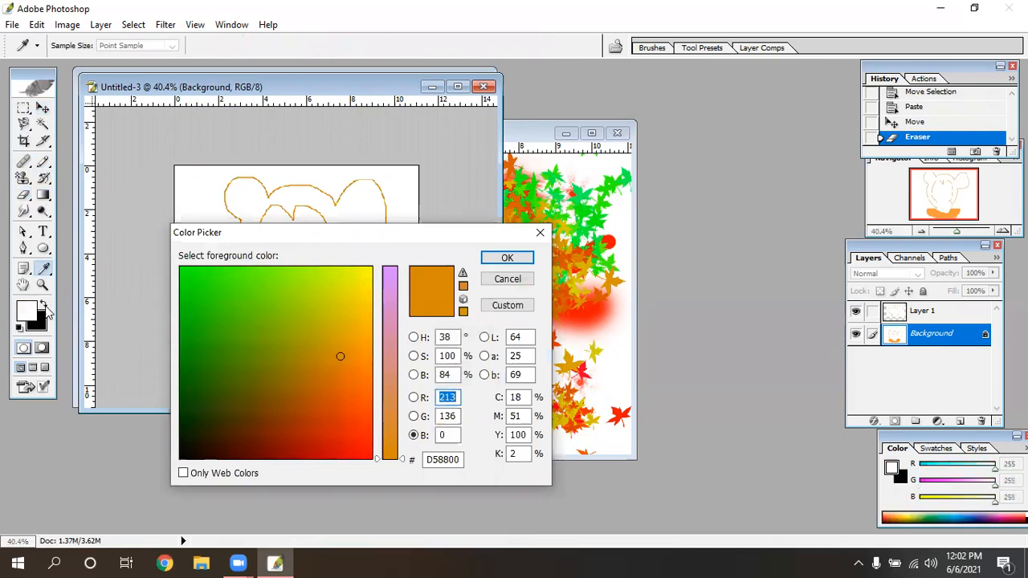
click(503, 260)
mouse_move(353, 315)
mouse_down()
mouse_move(337, 334)
mouse_move(294, 345)
mouse_up()
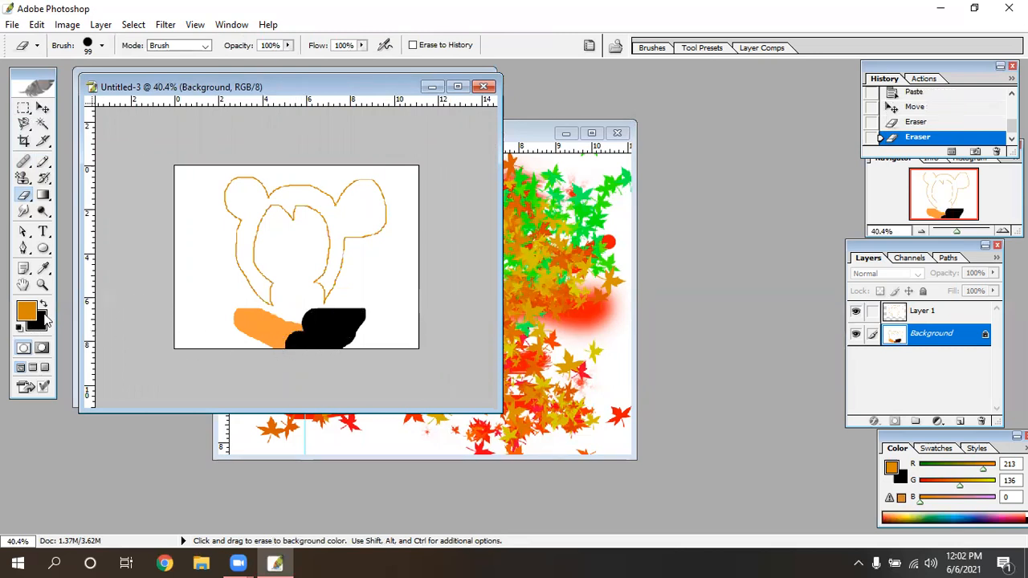
Swap the foreground and background colors and open the Color Picker for the foreground color
click(45, 306)
click(26, 310)
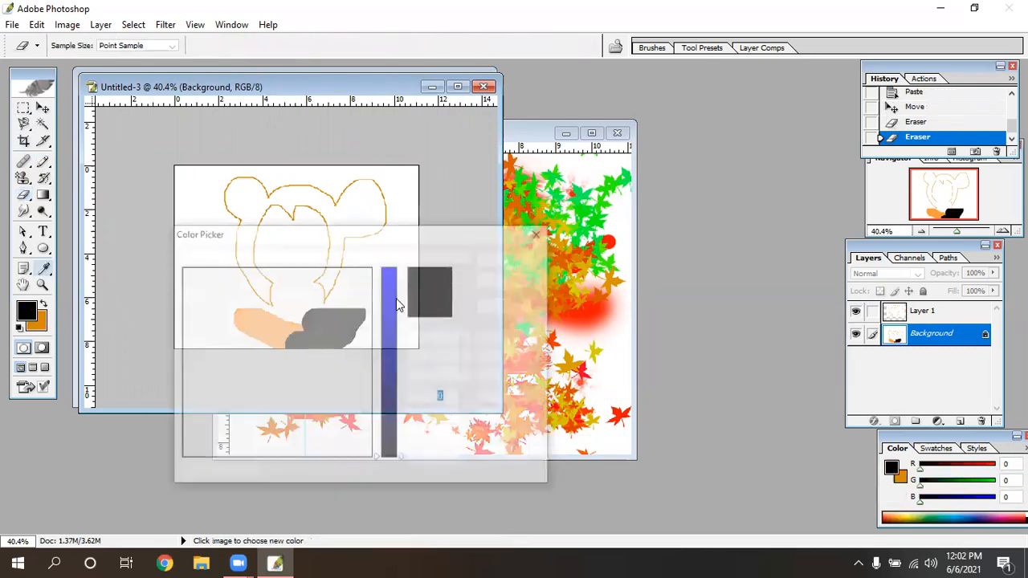
Set the foreground color to a near-white with R 249, G 255 and B 255
click(369, 270)
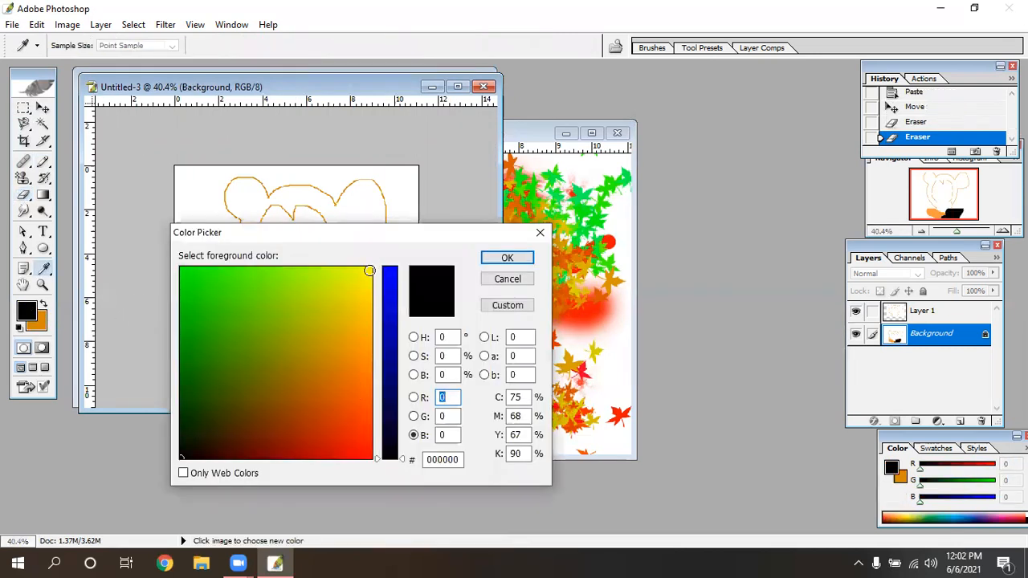
click(390, 269)
click(363, 267)
click(507, 258)
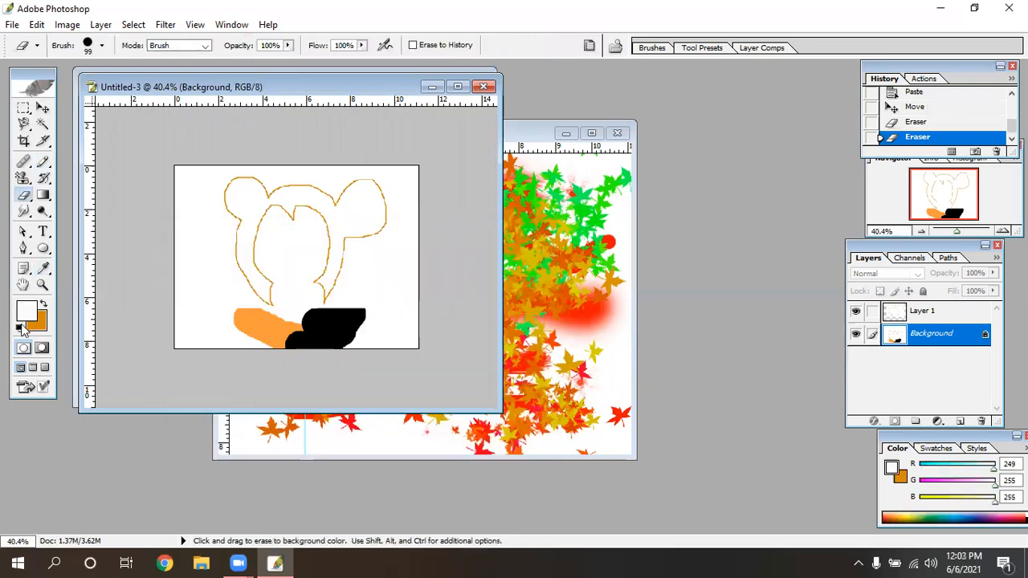
Restore the default black and white colors and erase the orange and black blobs below the head on the Background layer
click(21, 328)
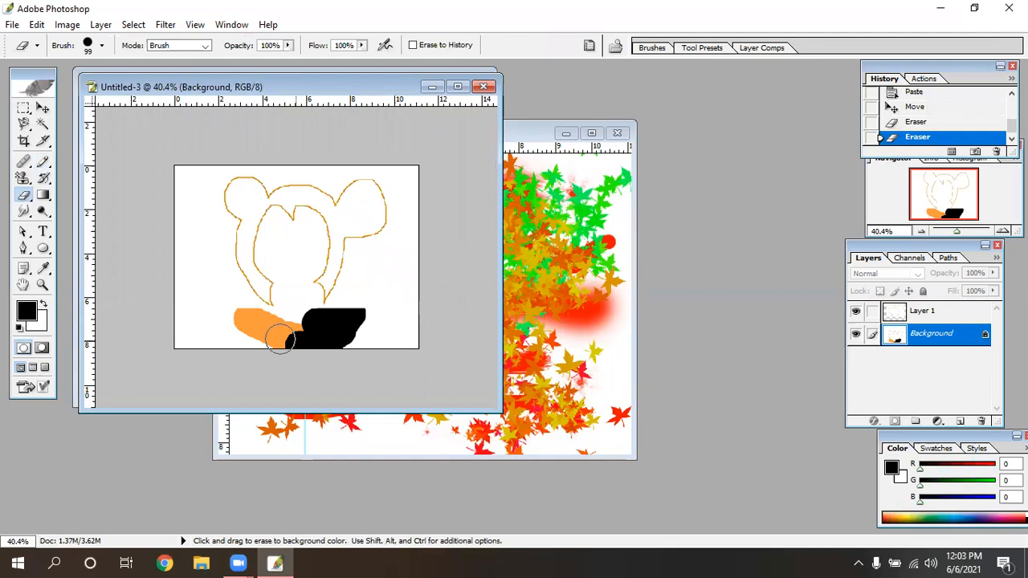
mouse_move(310, 316)
mouse_down()
mouse_move(373, 310)
mouse_move(264, 344)
mouse_move(360, 338)
mouse_move(284, 314)
mouse_move(279, 327)
mouse_move(246, 319)
mouse_move(268, 322)
mouse_move(254, 353)
mouse_up()
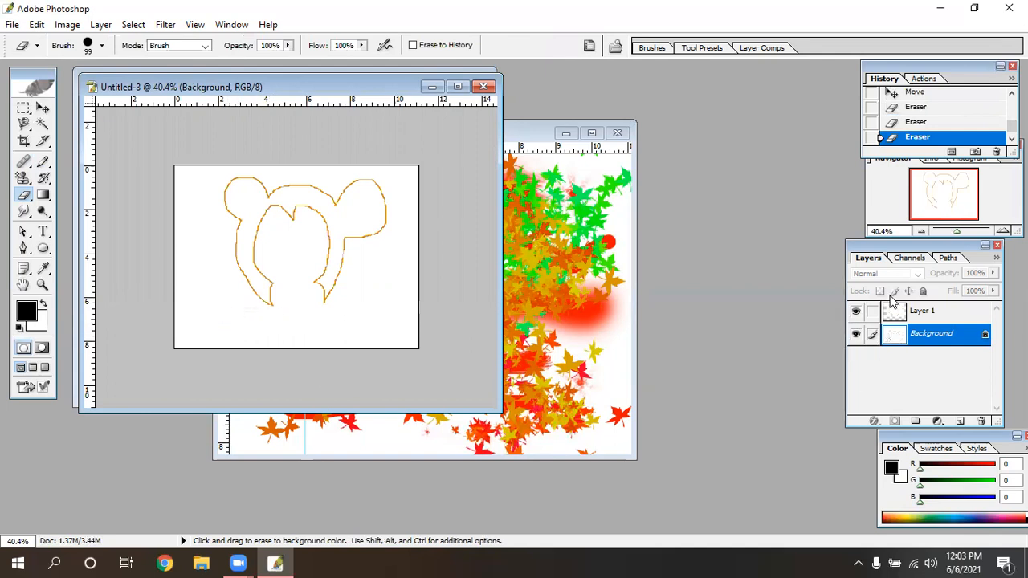
Merge Layer 1 and the Background with Merge Visible
click(951, 318)
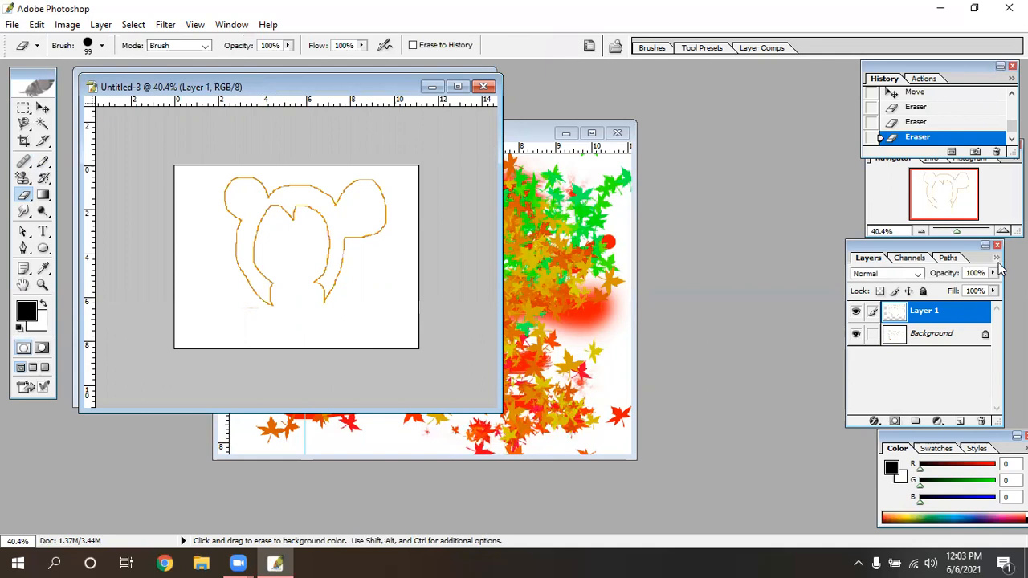
click(996, 258)
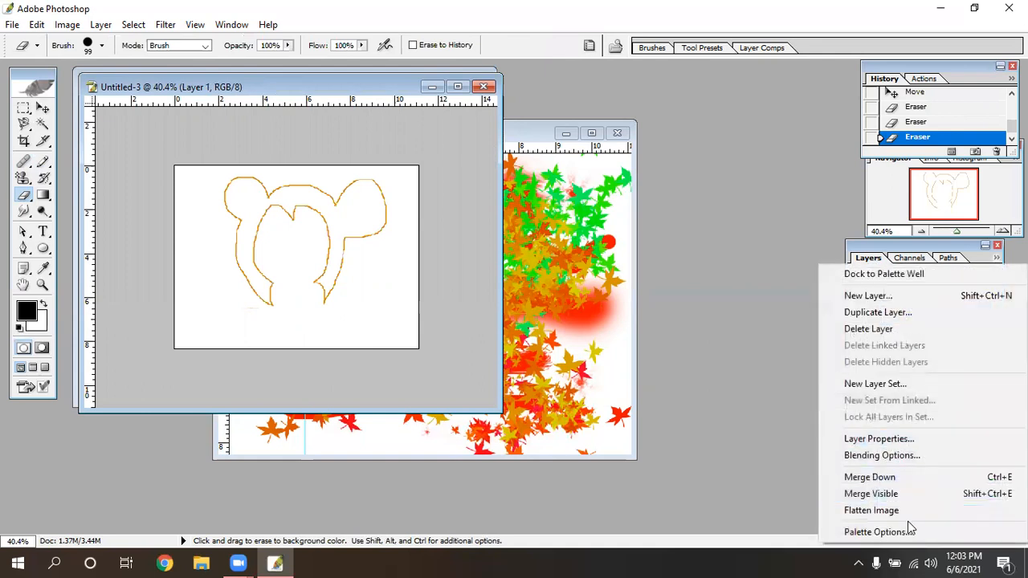
click(902, 496)
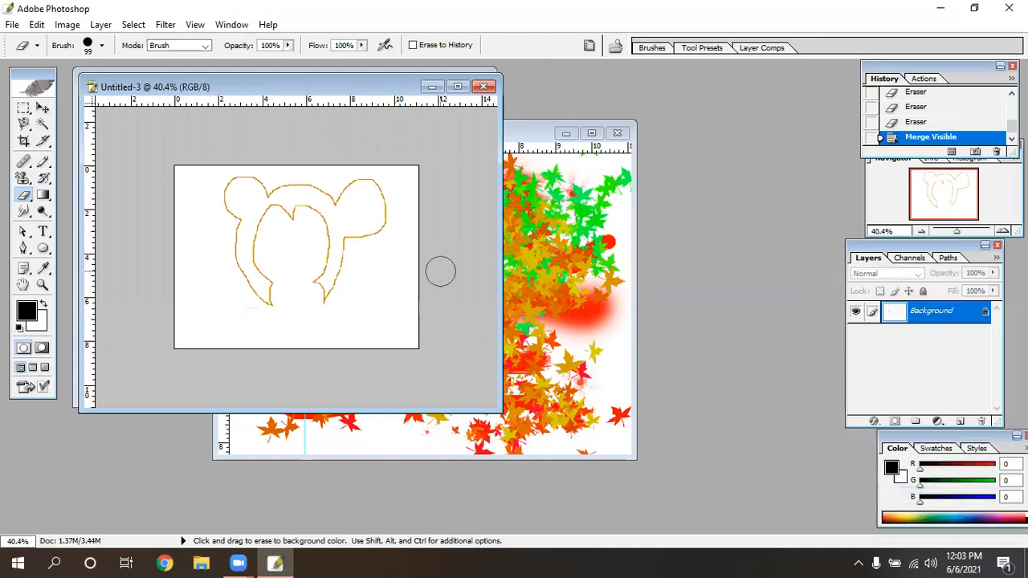
Draw a black chin outline with the Pencil tool, joining the two open lower ends of the head outline
click(43, 161)
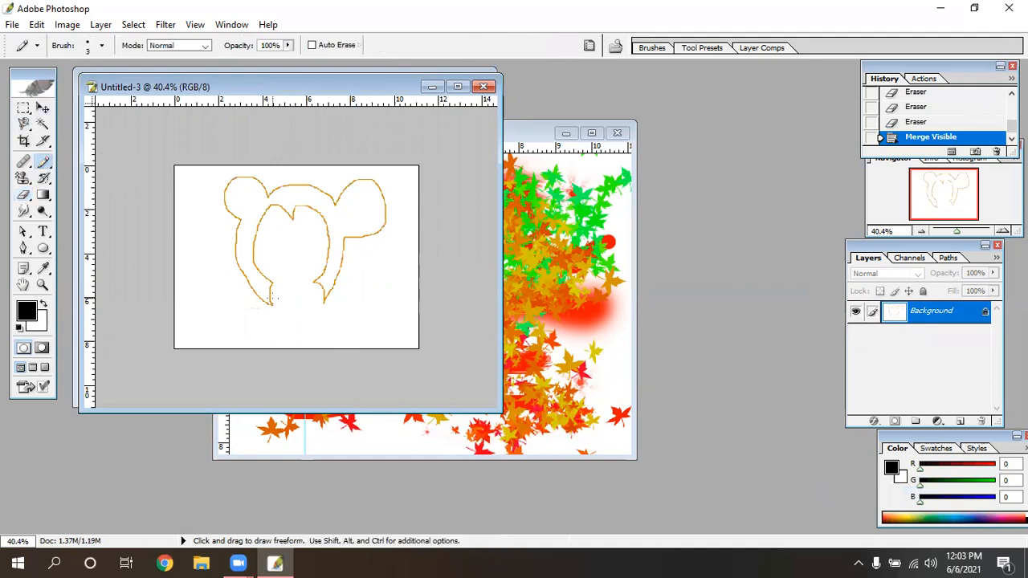
key(ctrl+minus)
scroll(272, 301, up, 3)
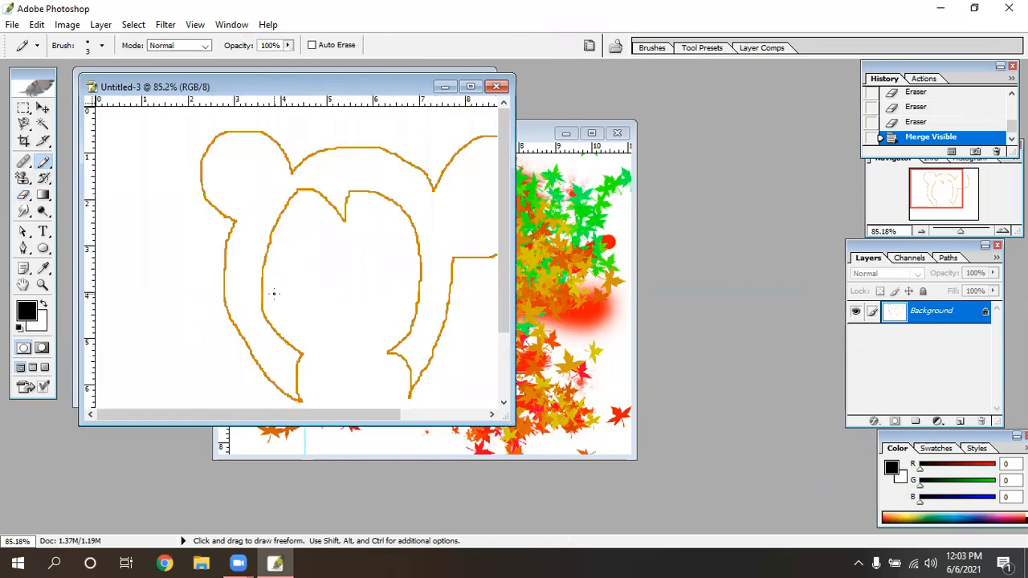
drag(515, 241, 523, 242)
drag(507, 344, 507, 406)
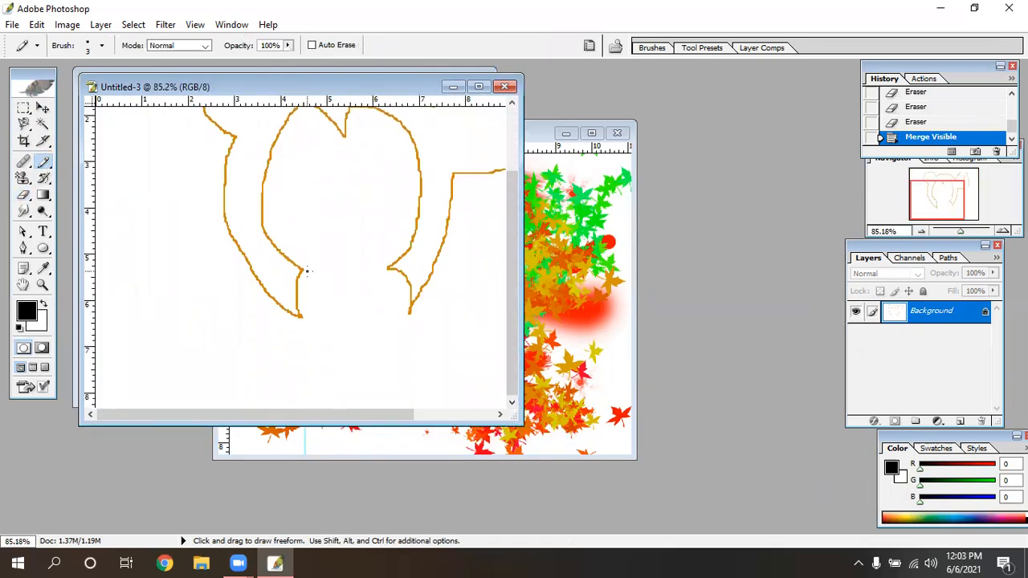
drag(318, 326, 339, 362)
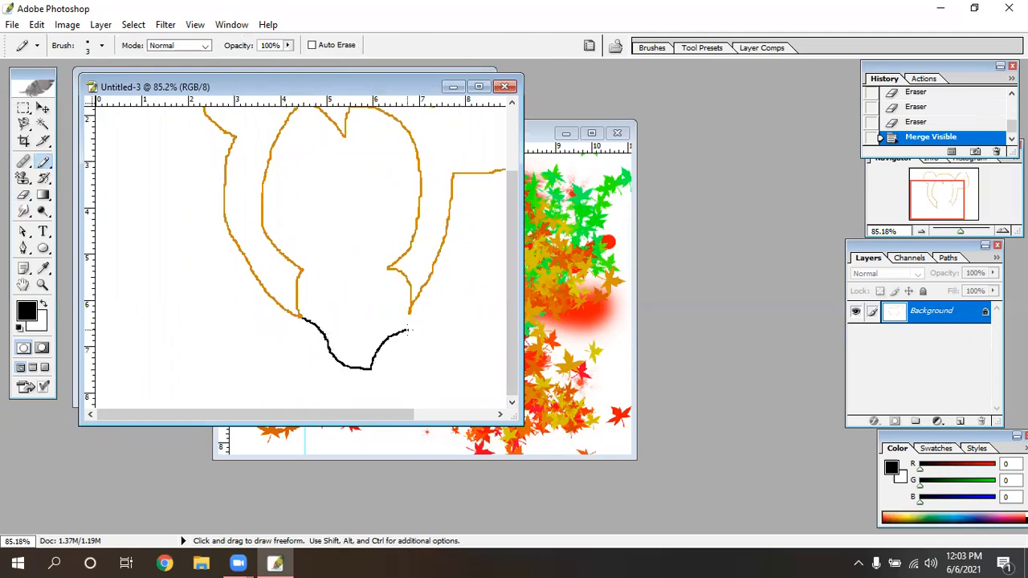
drag(411, 315, 410, 308)
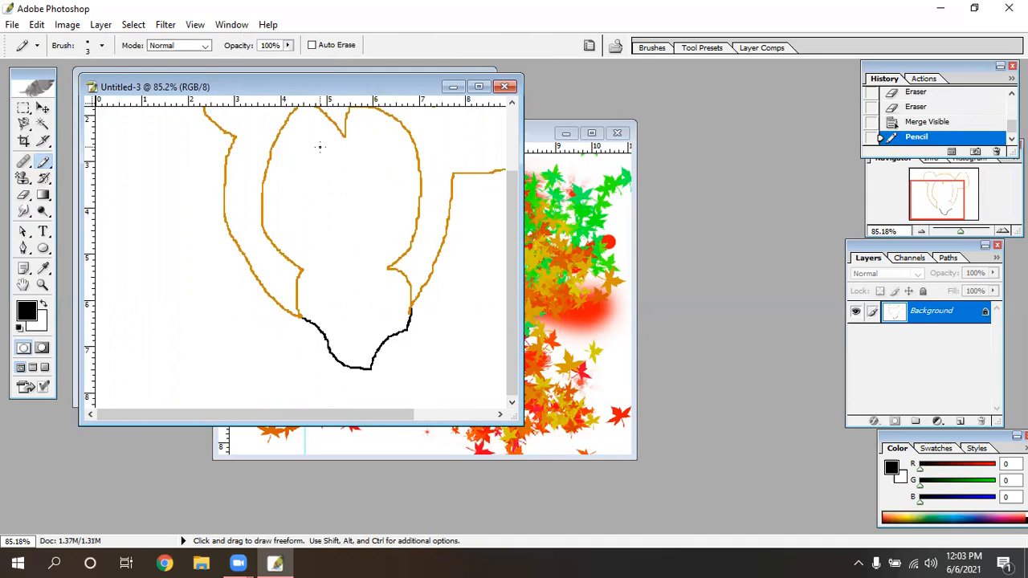
Try to sample the orange of the face outline as the foreground color
click(29, 317)
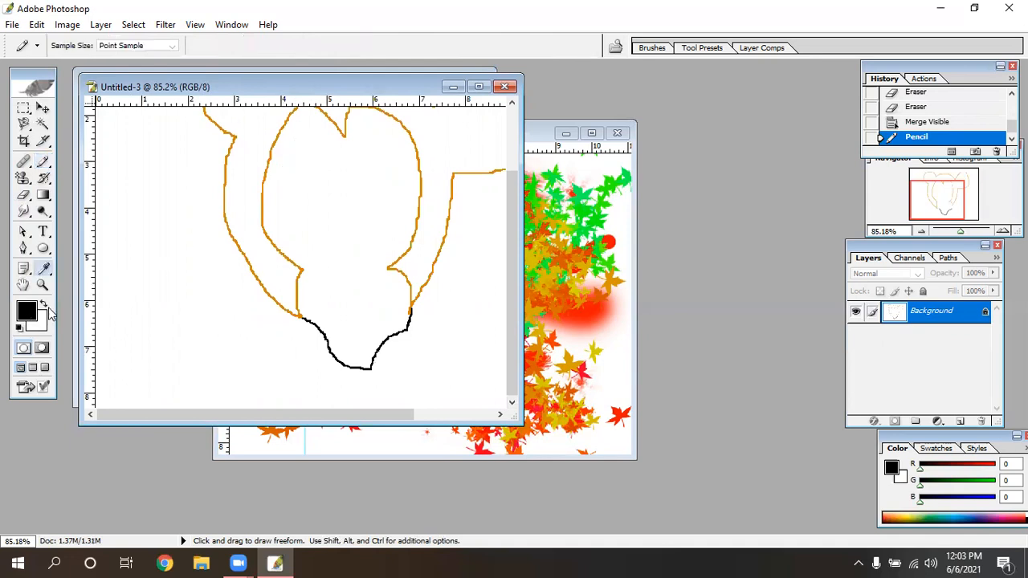
click(268, 188)
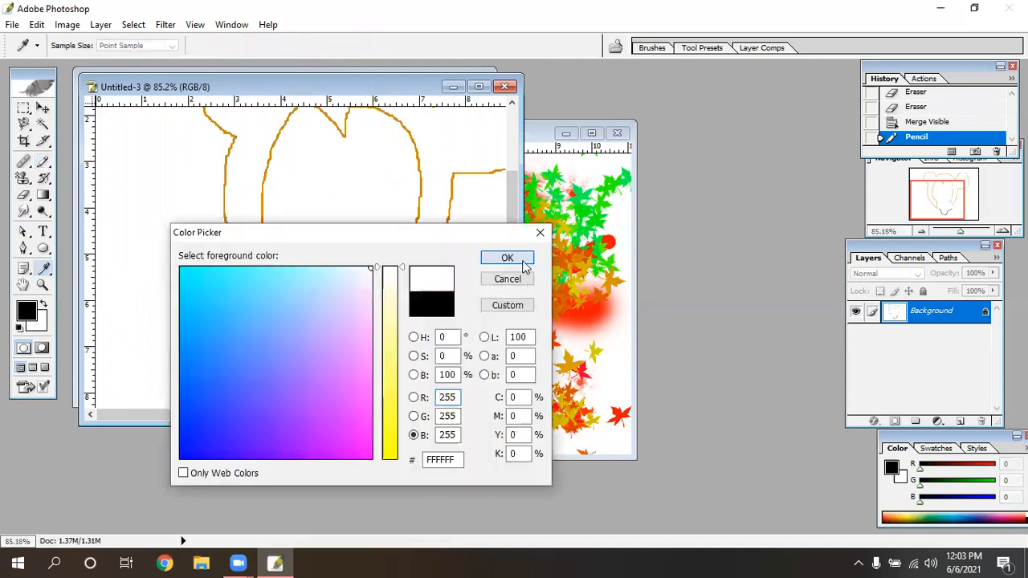
click(515, 258)
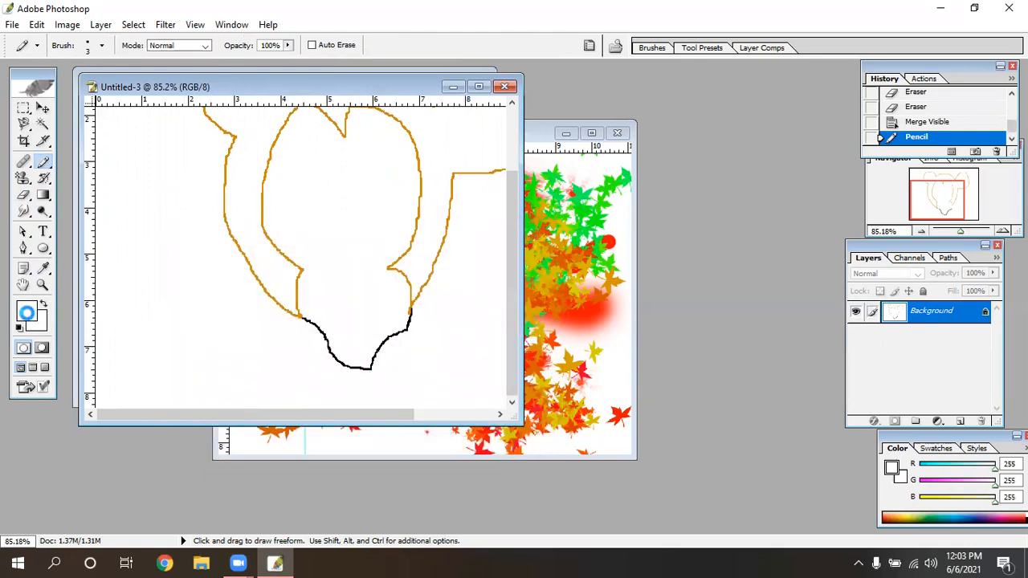
Set the foreground color to the orange sampled from the head outline
click(27, 315)
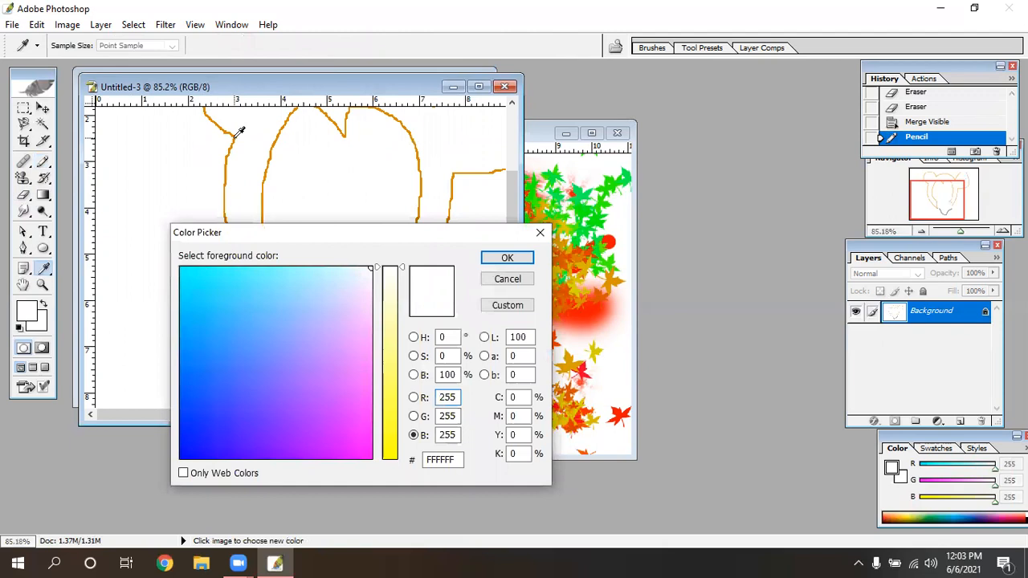
click(234, 133)
click(489, 258)
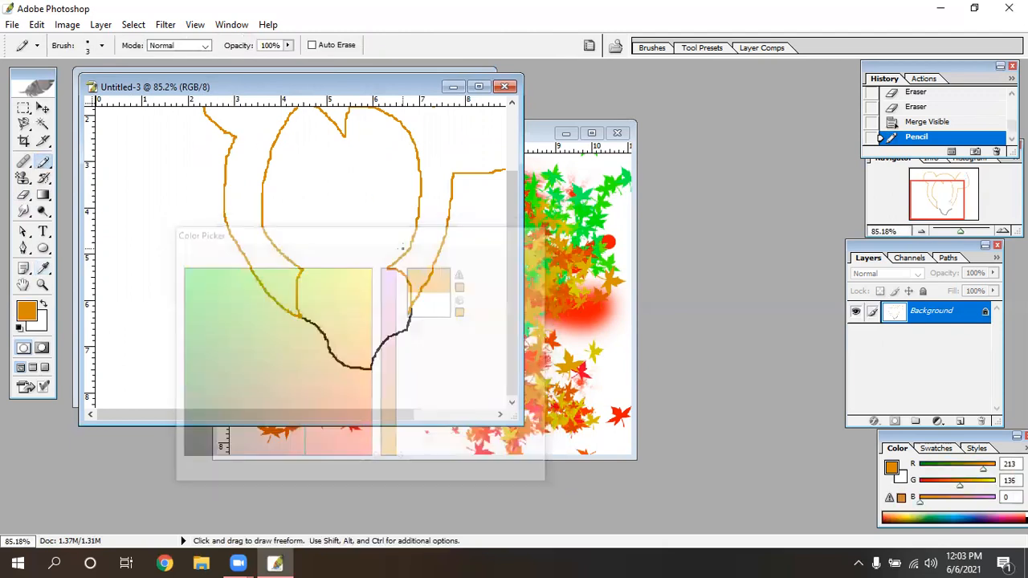
Draw two orange eyebrow arcs inside the top of the face and undo the misplaced eye outline below them
click(335, 144)
drag(381, 129, 398, 152)
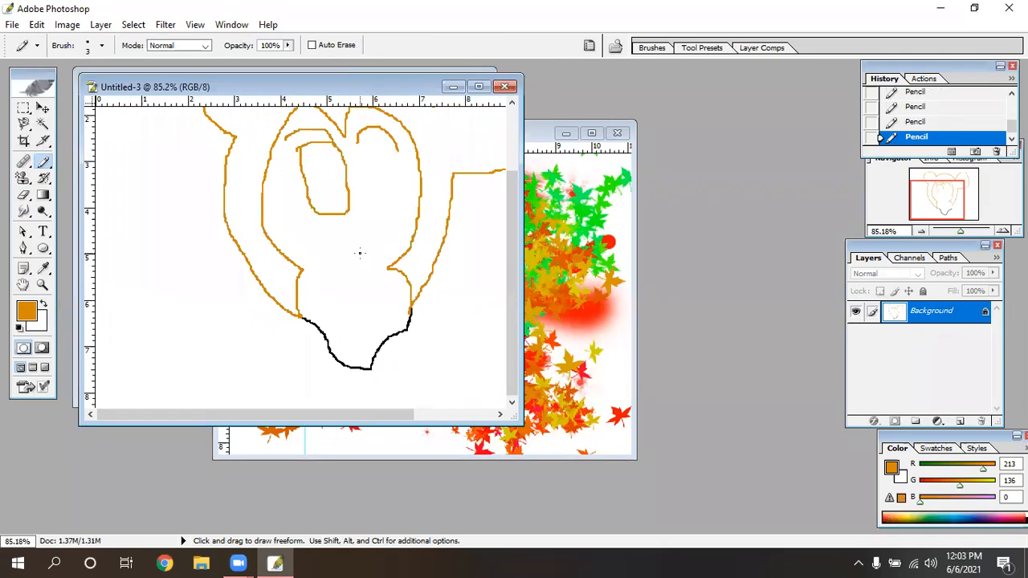
key(ctrl+z)
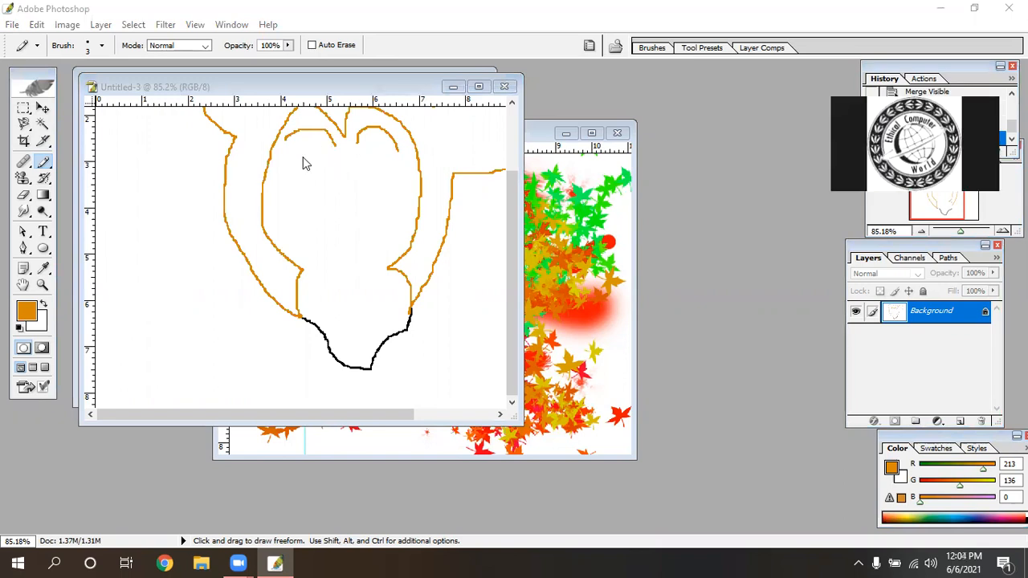
Draw an orange oval eye outline under each eyebrow with the Pencil tool
click(45, 163)
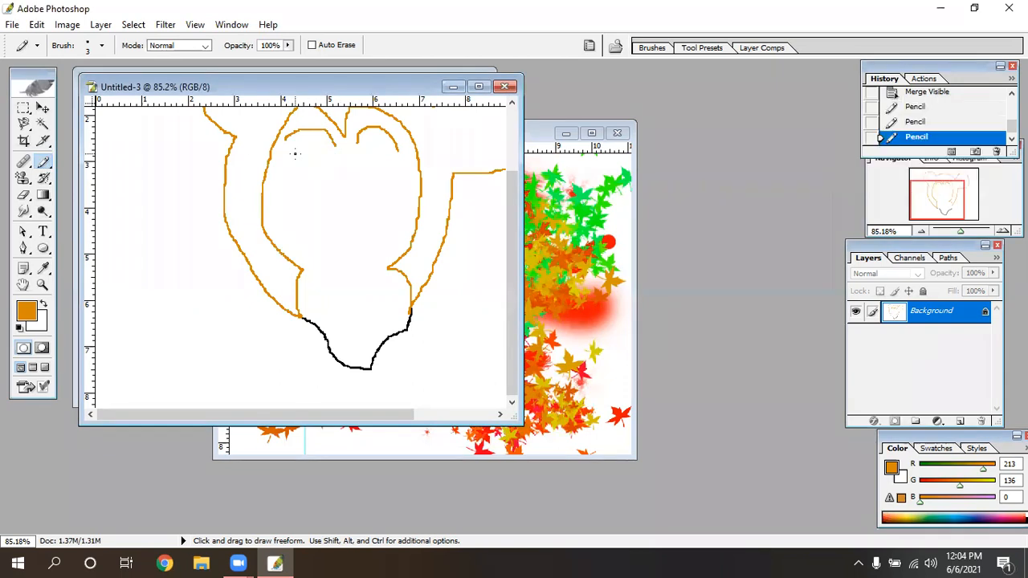
mouse_move(295, 155)
mouse_down()
mouse_move(315, 137)
mouse_move(314, 197)
mouse_move(288, 163)
mouse_up()
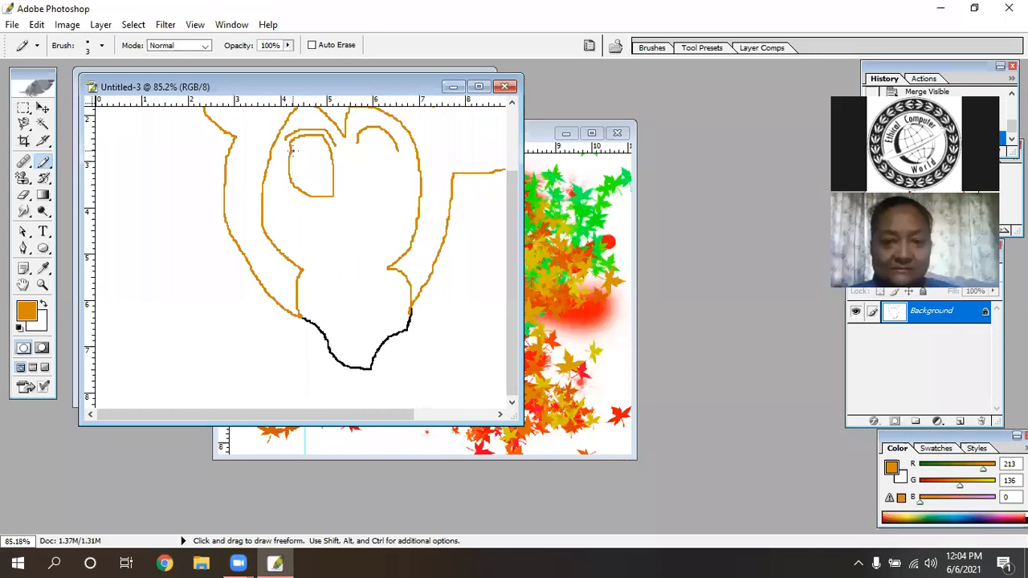
mouse_move(362, 153)
mouse_down()
mouse_move(392, 153)
mouse_move(392, 187)
mouse_move(377, 192)
mouse_move(363, 161)
mouse_up()
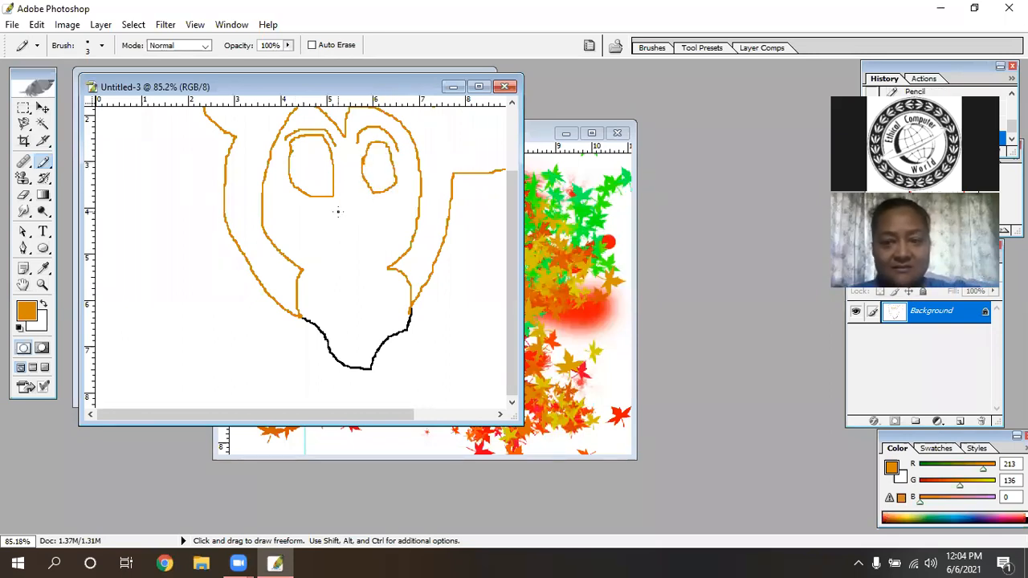
Draw the oval nose with an arc above it, and a V-shaped mouth with a small rectangle at its lower tip
drag(321, 208, 386, 206)
drag(323, 223, 391, 212)
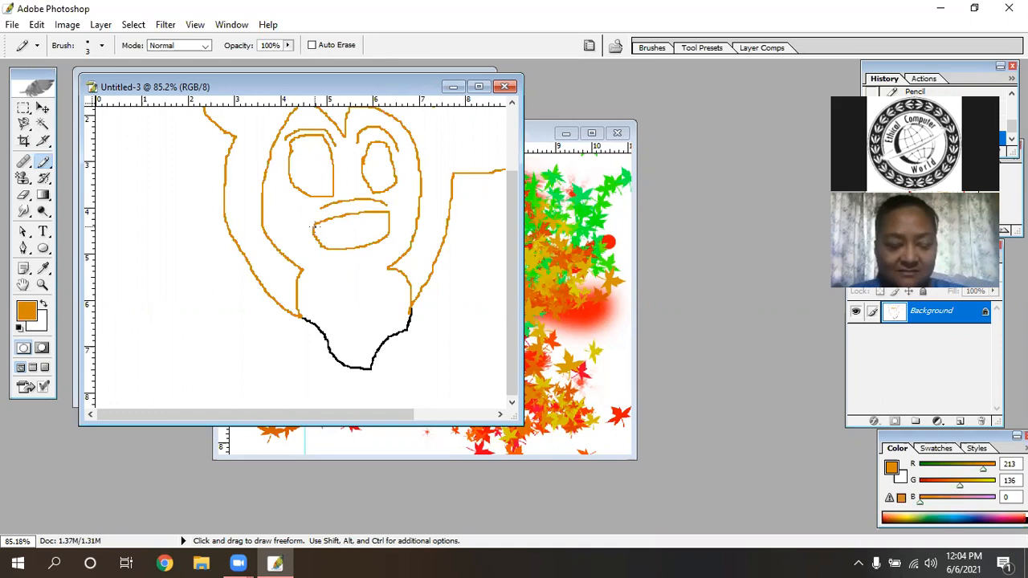
drag(311, 276, 307, 299)
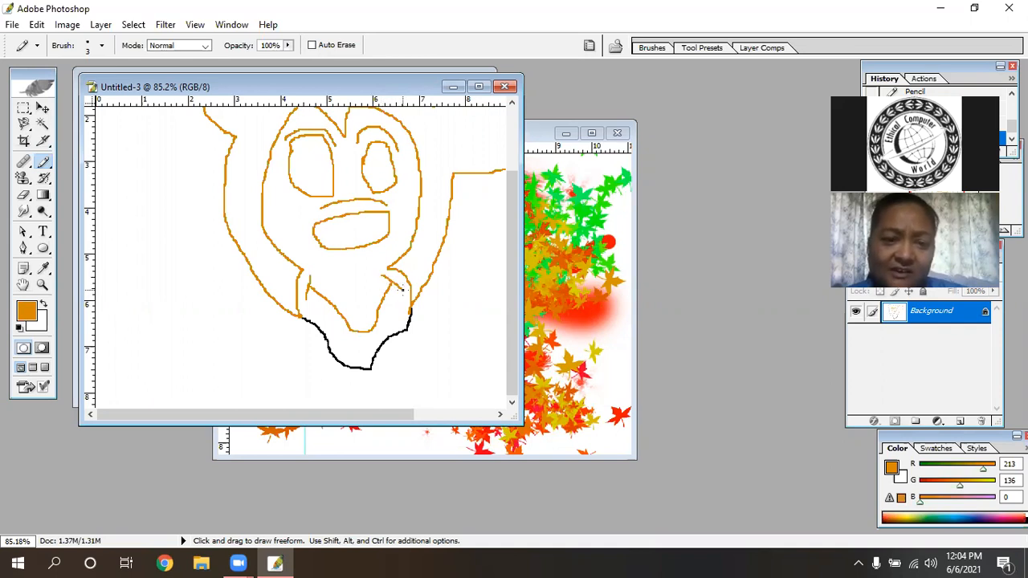
drag(357, 343, 374, 330)
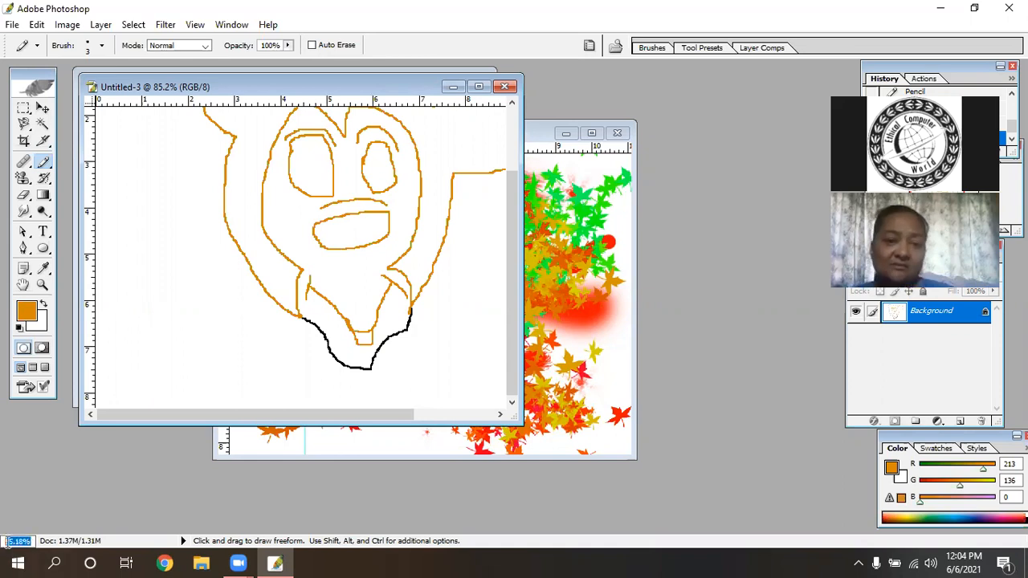
Set the document zoom to 50% and switch from the Pencil to the Brush tool
text(50)
key(Return)
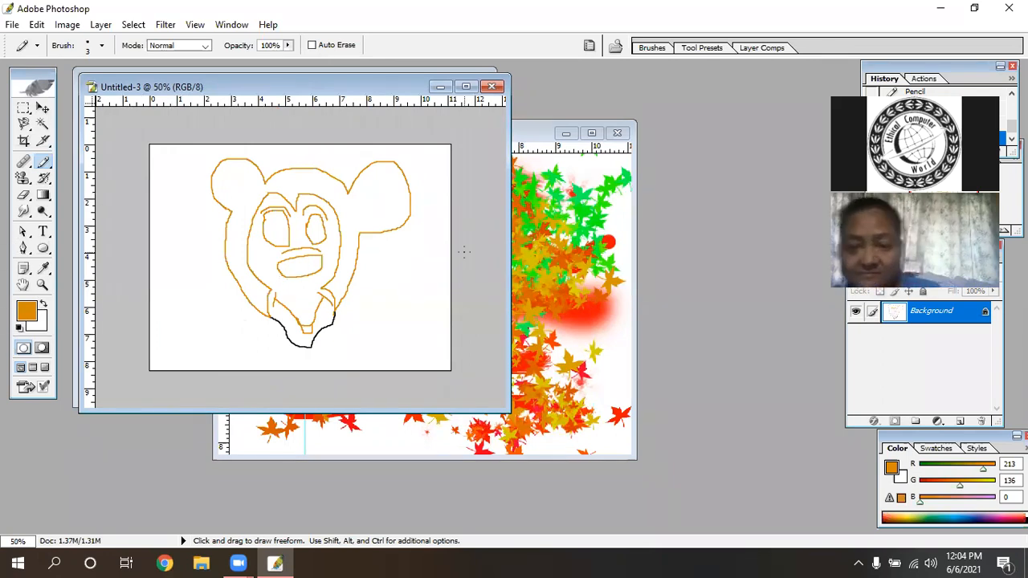
click(51, 164)
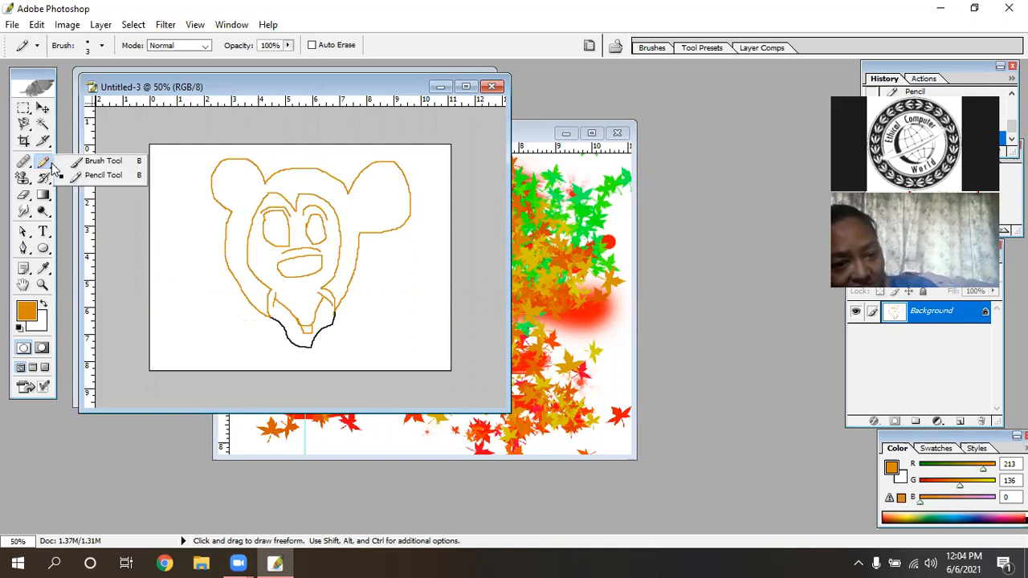
click(110, 163)
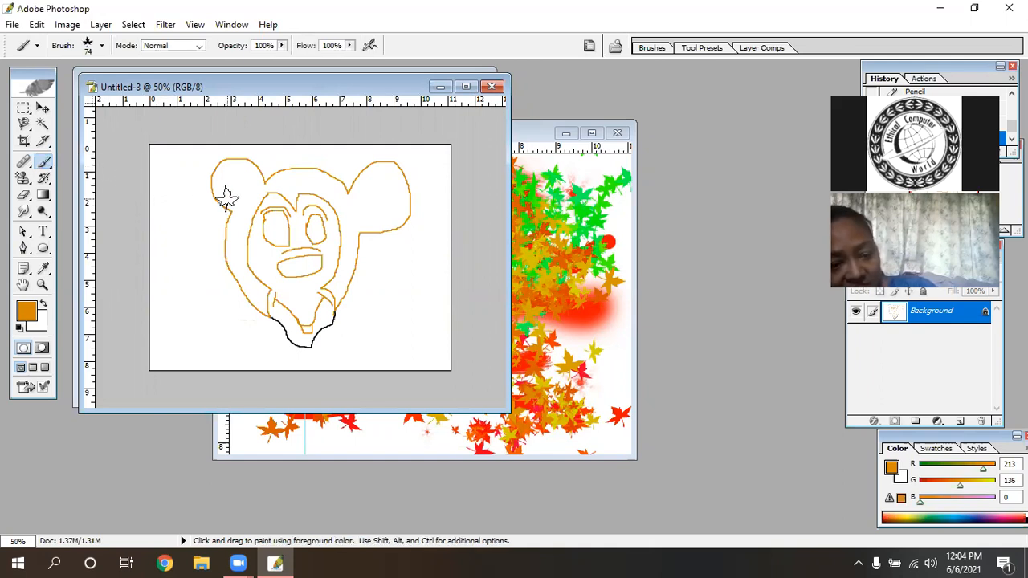
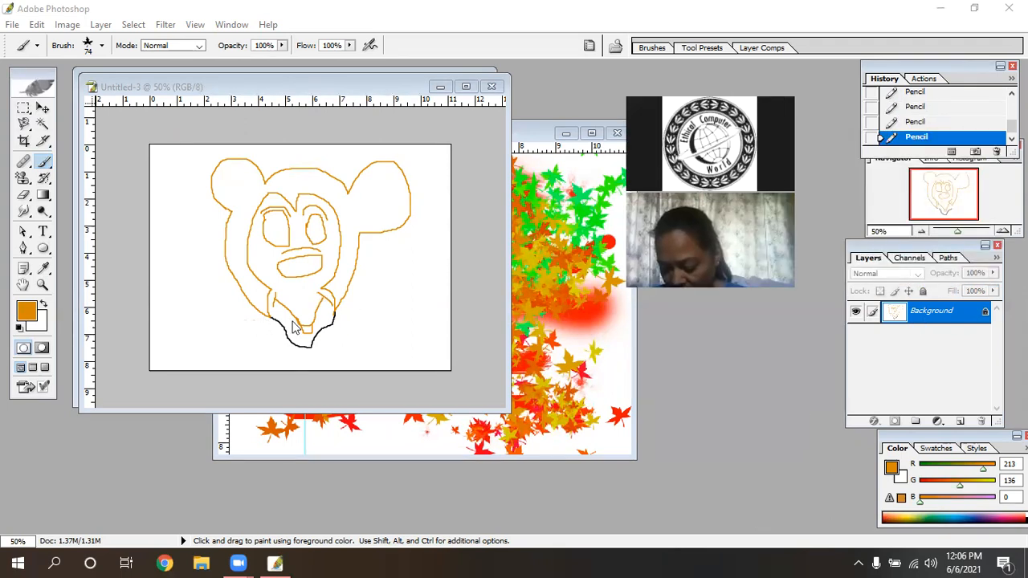
Move the Untitled-3 window aside and switch the Windows playback device to Speakers (Bluetooth Audio Device)
drag(246, 87, 315, 82)
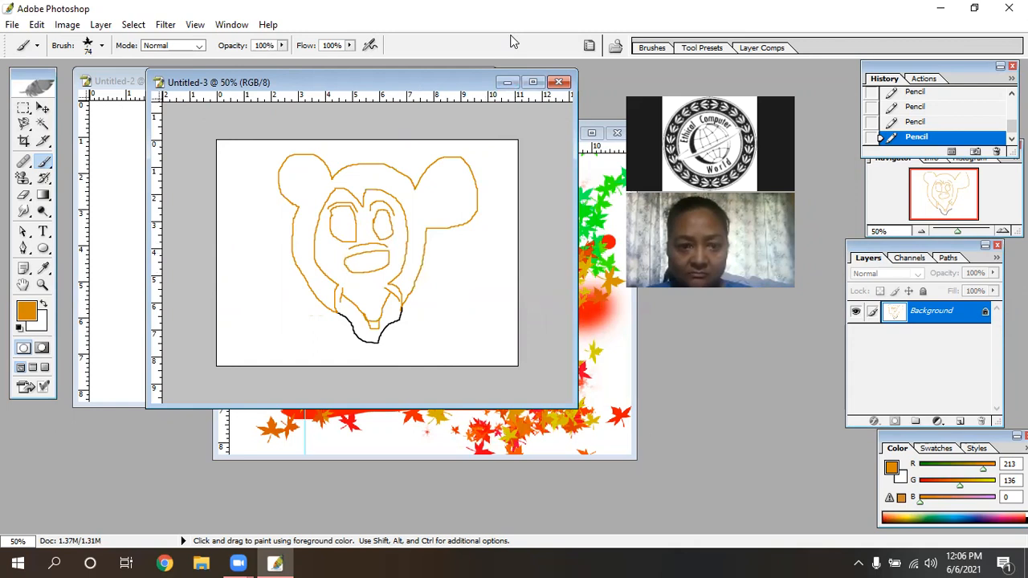
click(931, 563)
click(875, 494)
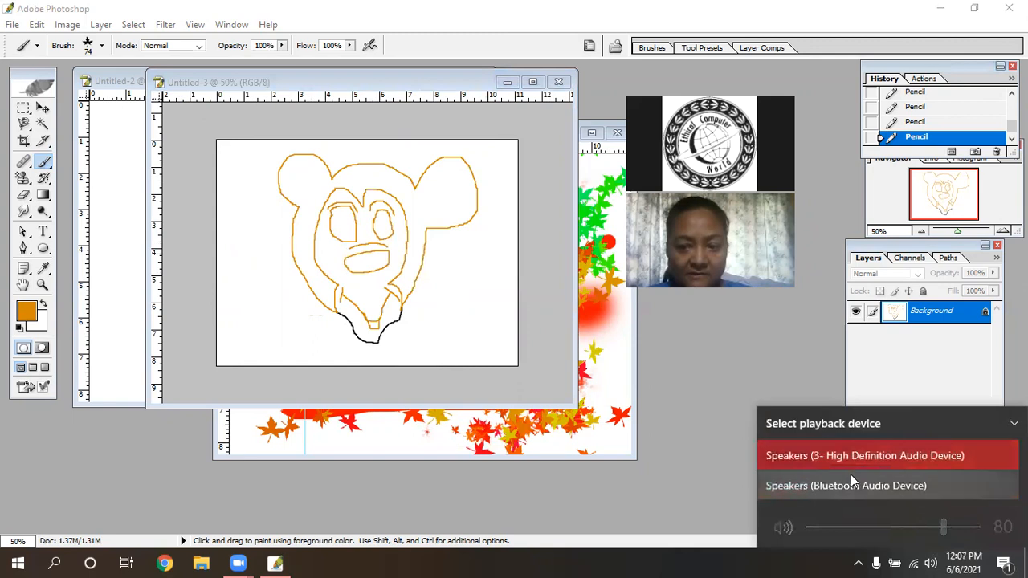
click(851, 477)
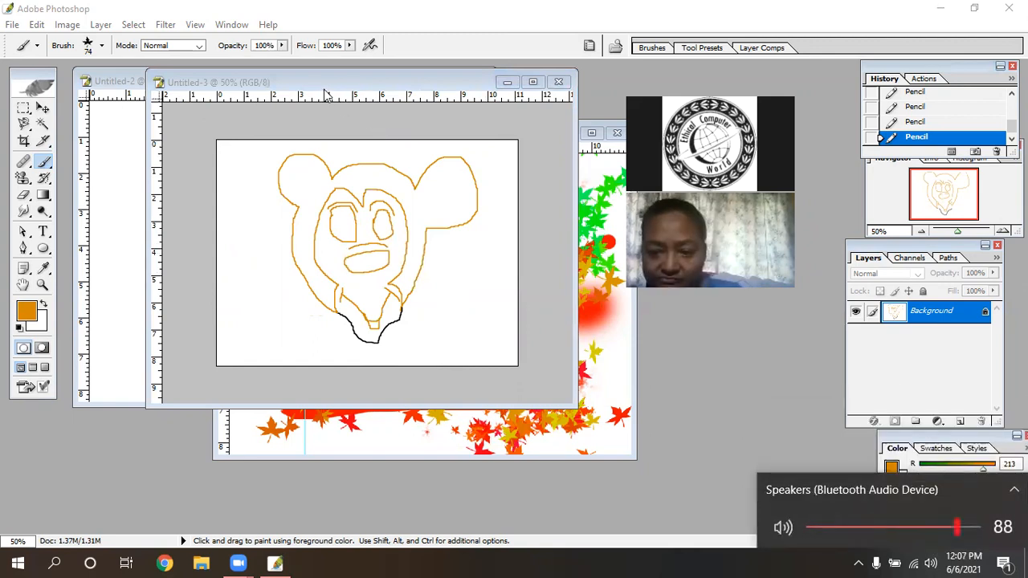
drag(325, 91, 336, 91)
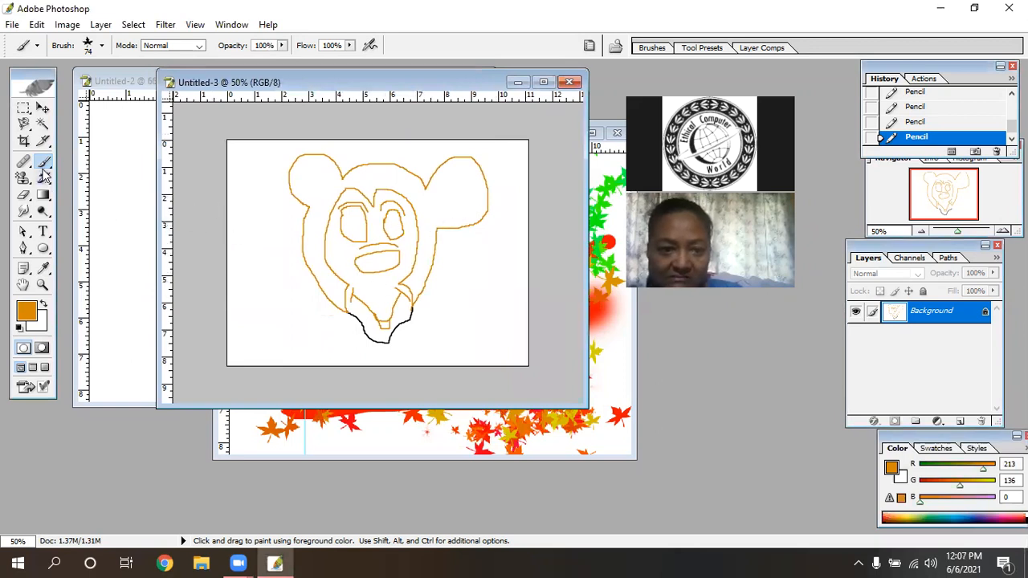
Set the Brush tool to the 9 px hard round tip and keep the orange foreground colour
click(101, 46)
click(54, 87)
click(83, 235)
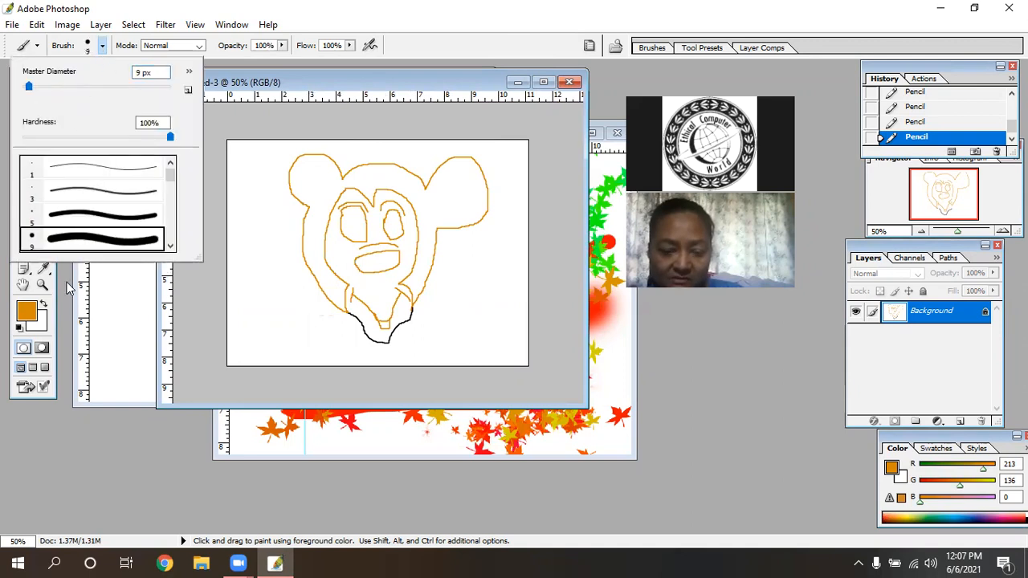
click(26, 311)
click(19, 327)
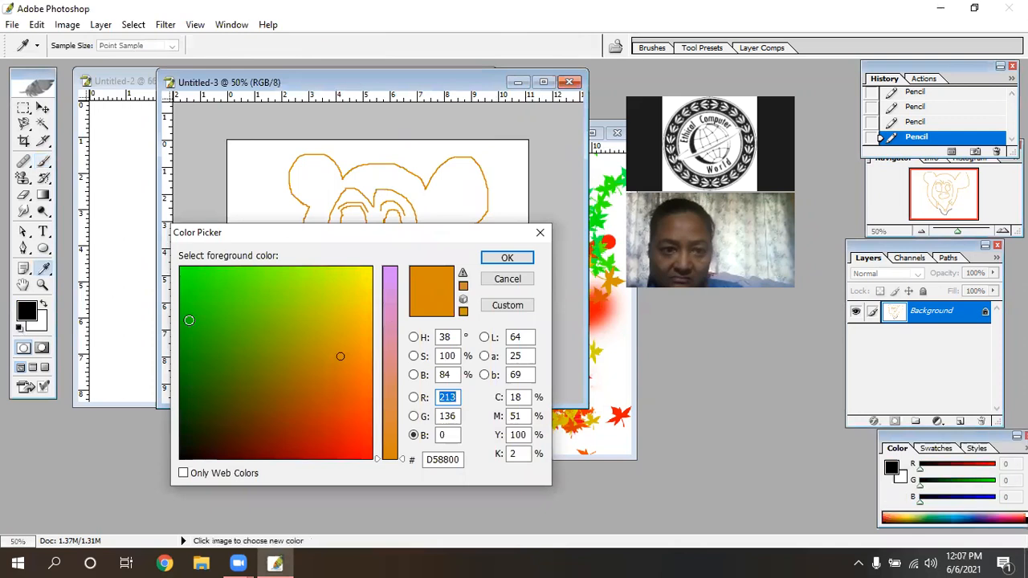
click(503, 259)
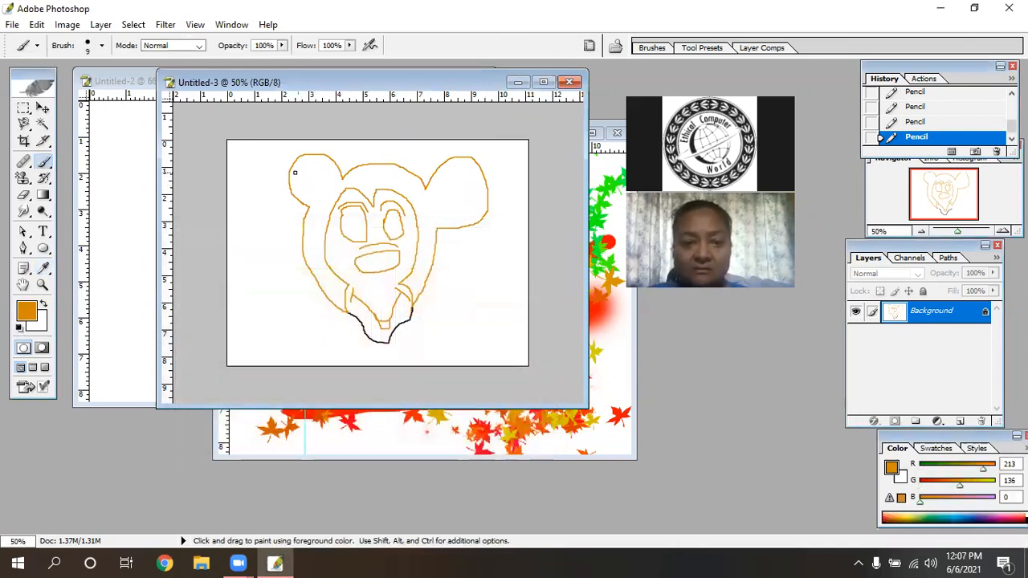
Fill the ears and the band around the face with black using a Magic Wand selection, and deselect
click(42, 123)
click(304, 185)
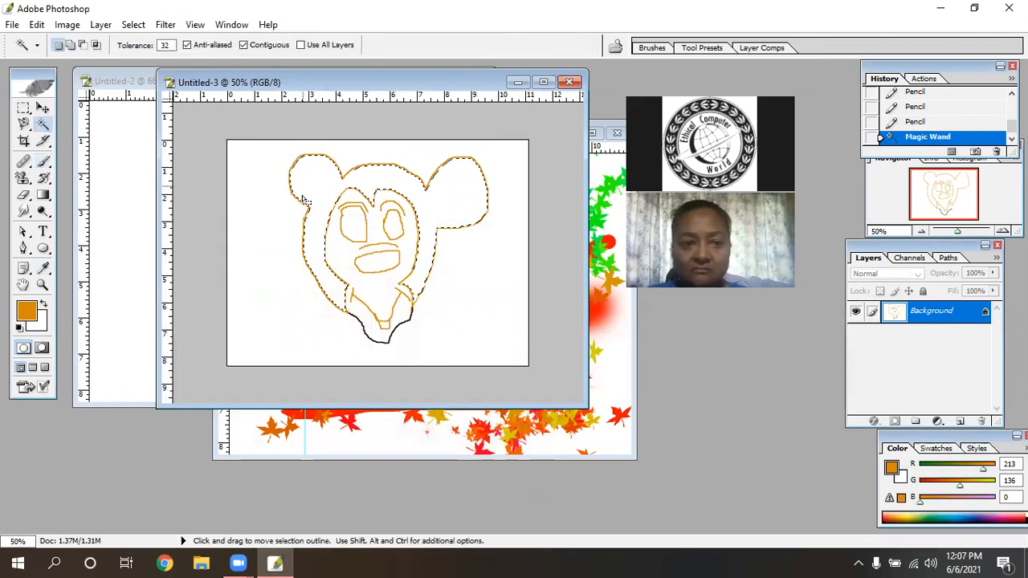
click(20, 327)
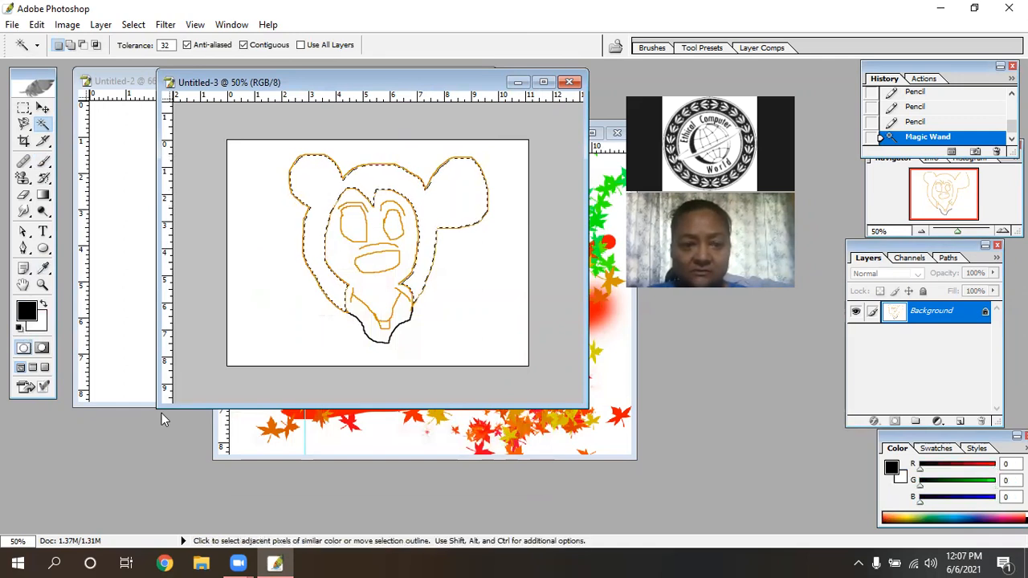
key(alt+BackSpace)
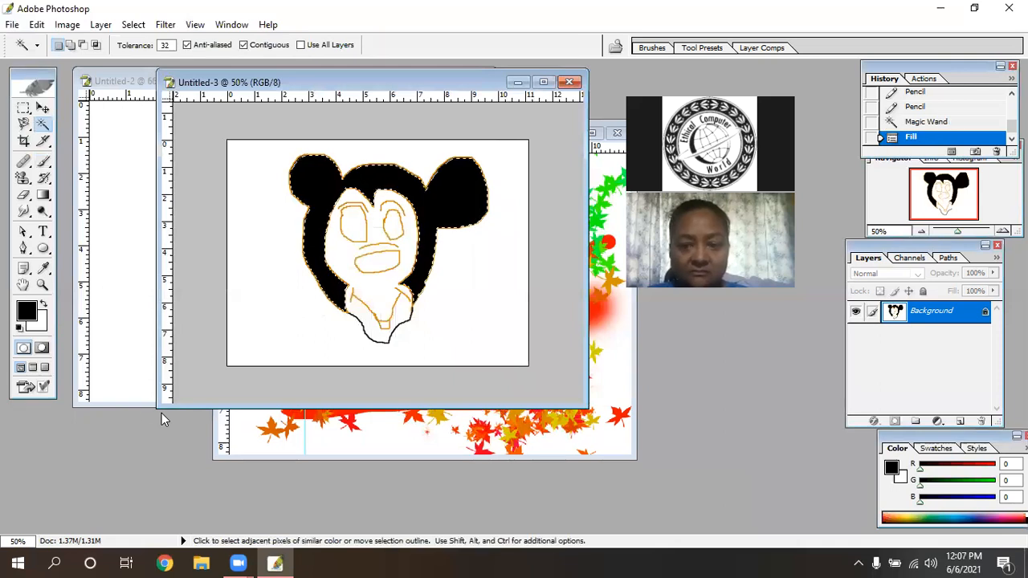
key(ctrl+d)
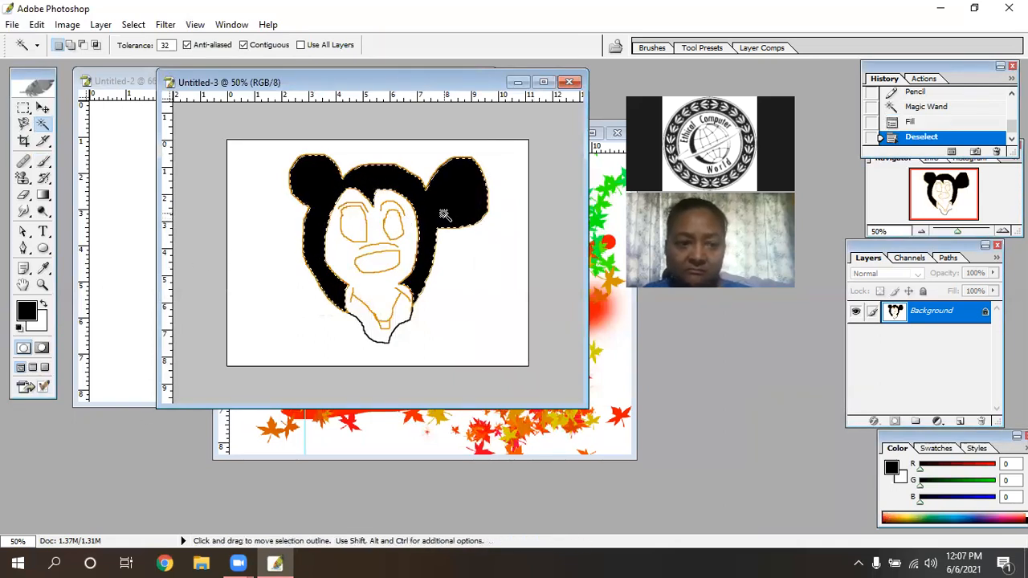
Select both eyes and the oval nose one by one with the Magic Wand and fill each with black
click(397, 233)
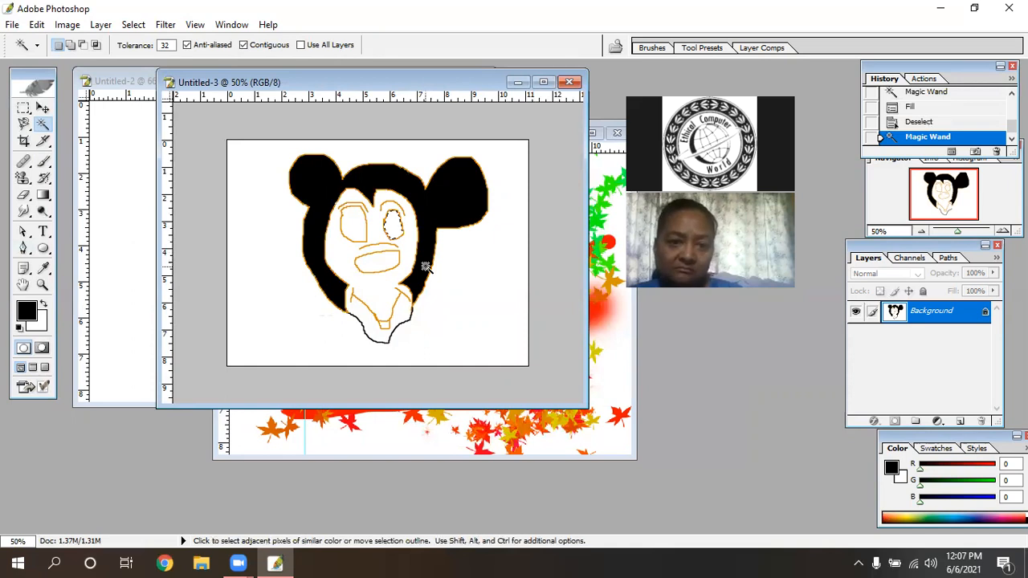
key(alt+BackSpace)
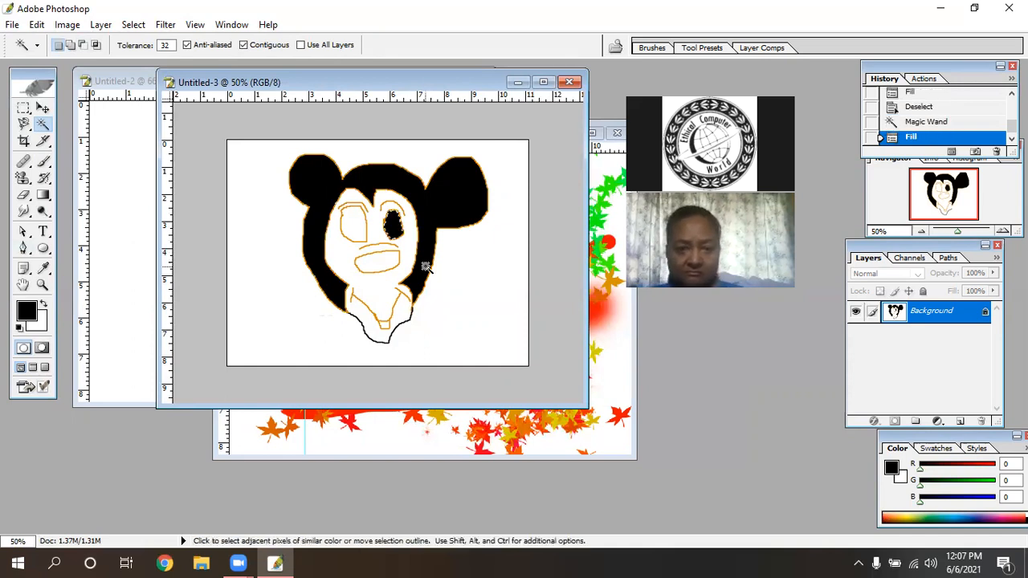
click(361, 230)
key(alt+BackSpace)
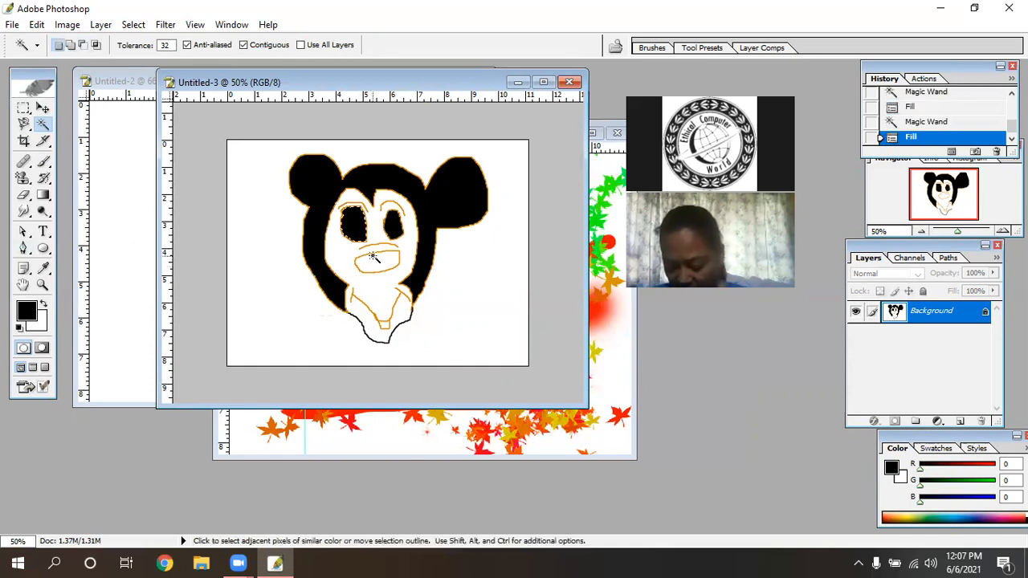
click(372, 256)
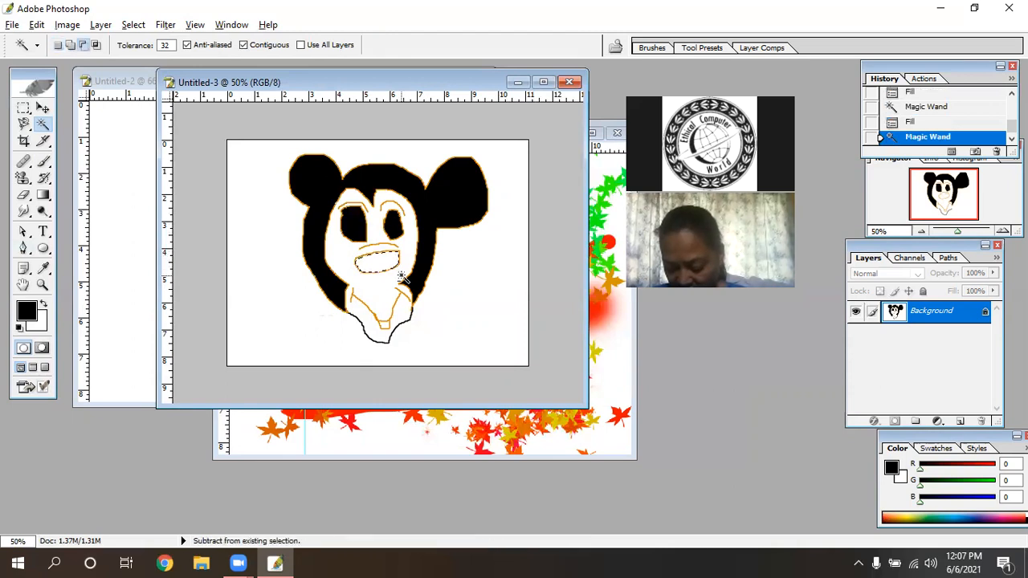
key(alt+BackSpace)
Select the small rectangle at the mouth's lower tip and fill it with red (R 236, G 5, B 0)
click(385, 325)
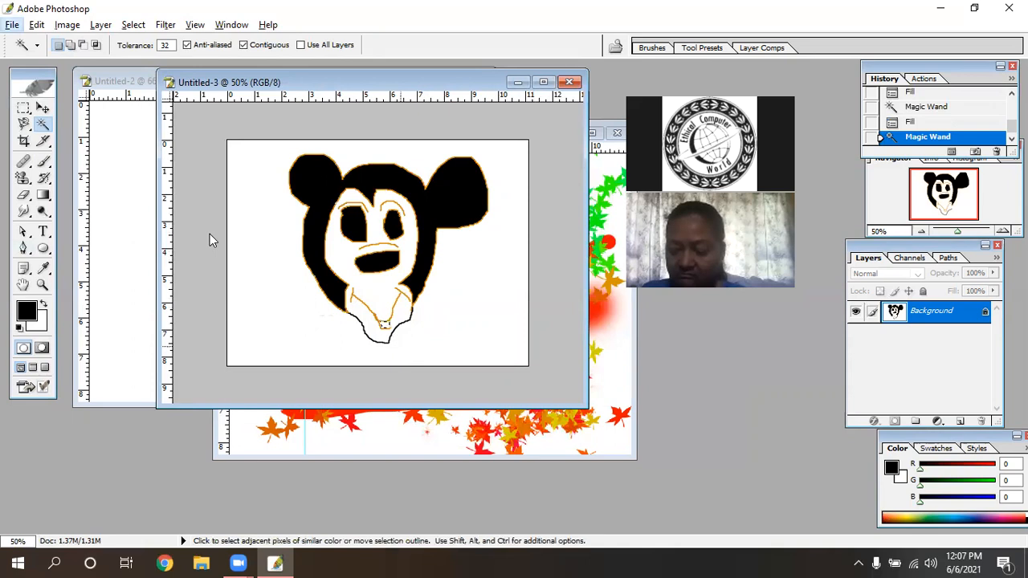
click(27, 310)
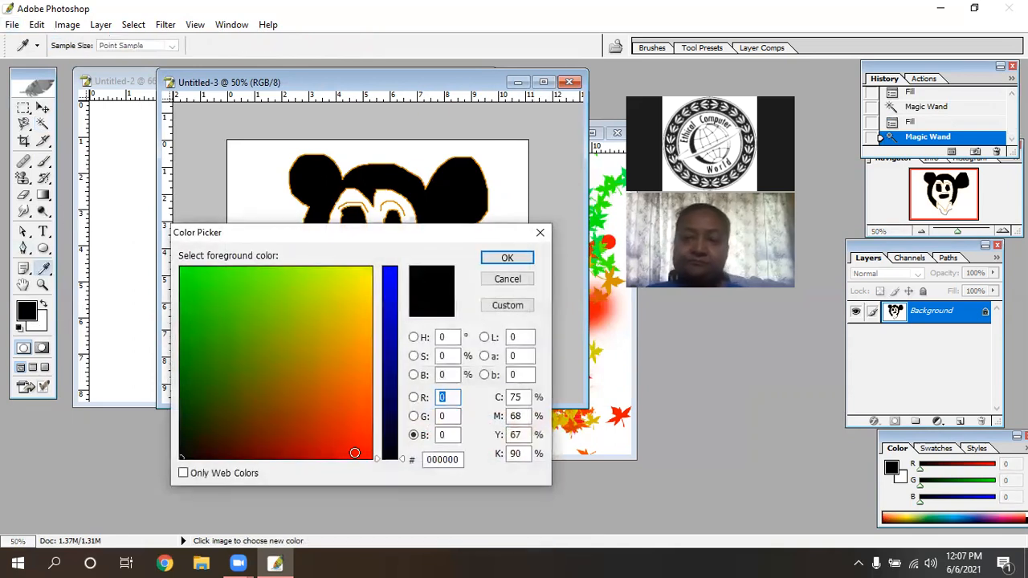
click(357, 455)
click(507, 258)
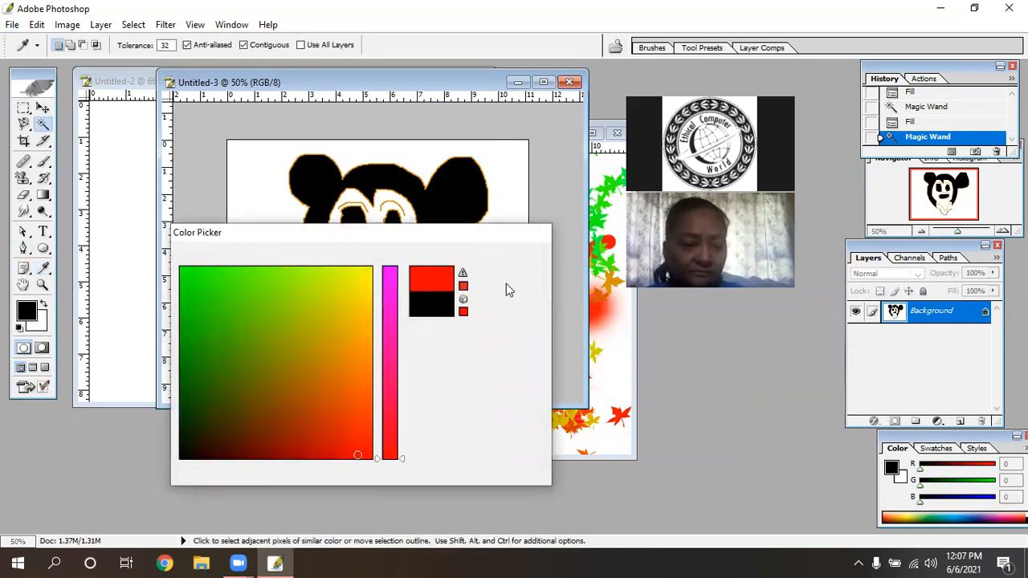
key(alt+BackSpace)
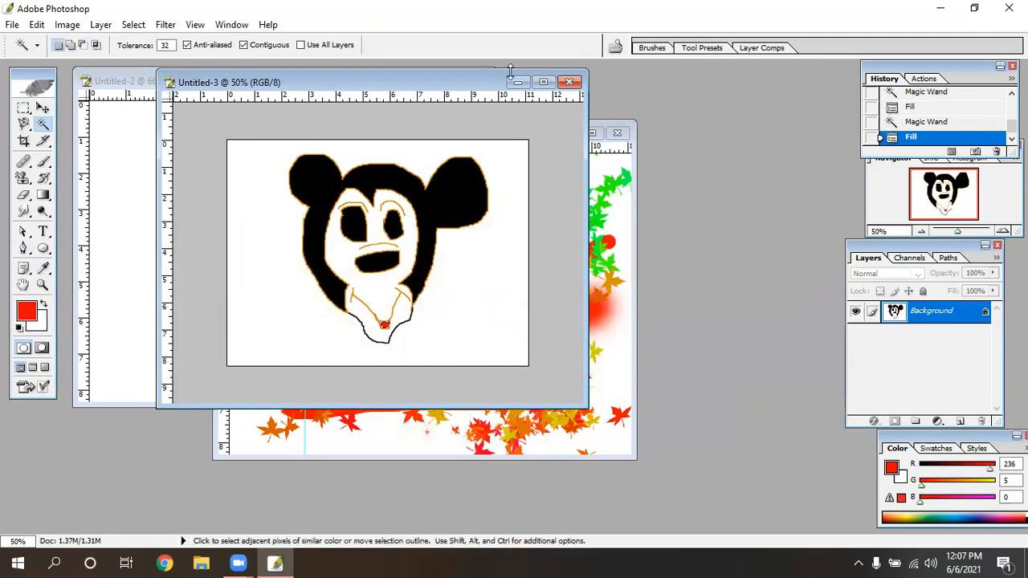
click(385, 299)
key(ctrl+d)
click(387, 295)
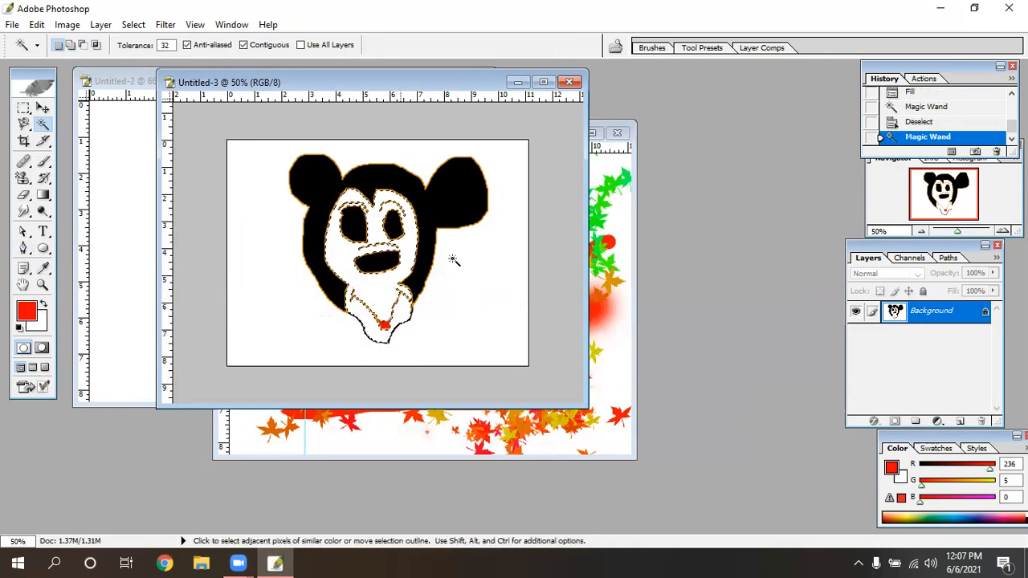
drag(383, 297, 384, 299)
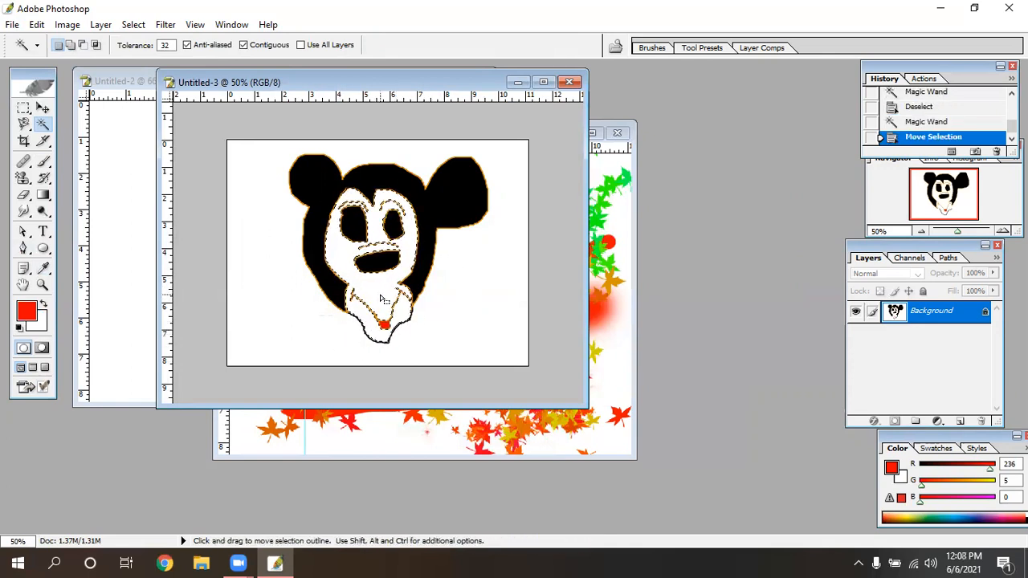
key(ctrl+d)
Select the white face area with the Magic Wand, fill it with yellow F5E800, and deselect
click(379, 301)
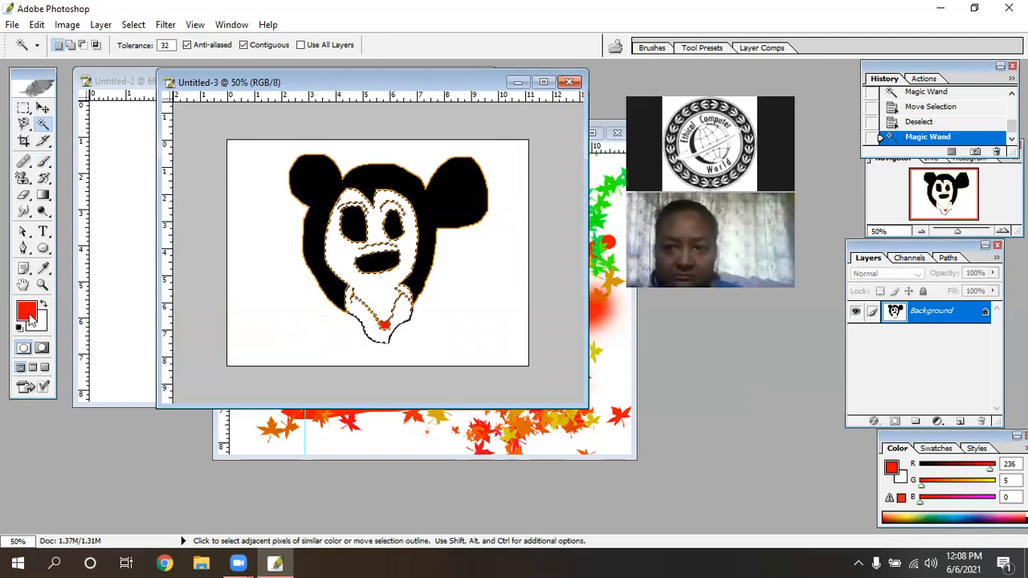
click(43, 268)
click(27, 311)
click(358, 335)
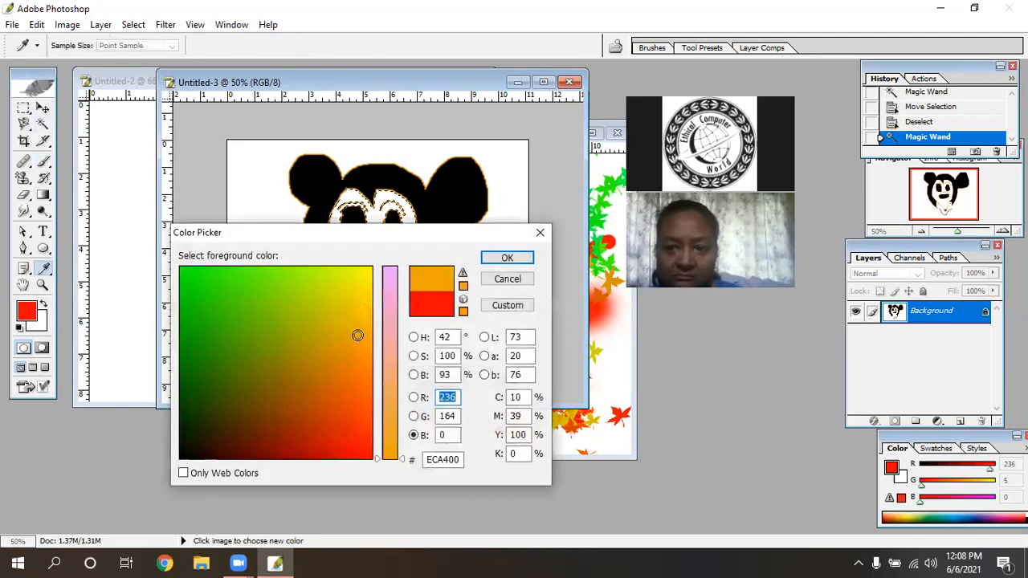
click(365, 285)
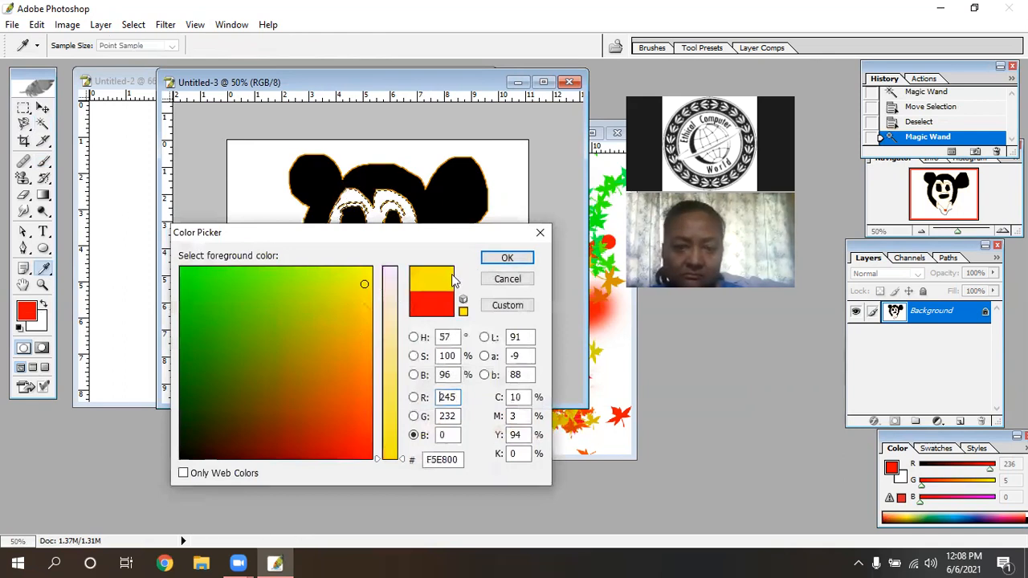
click(504, 258)
key(alt+BackSpace)
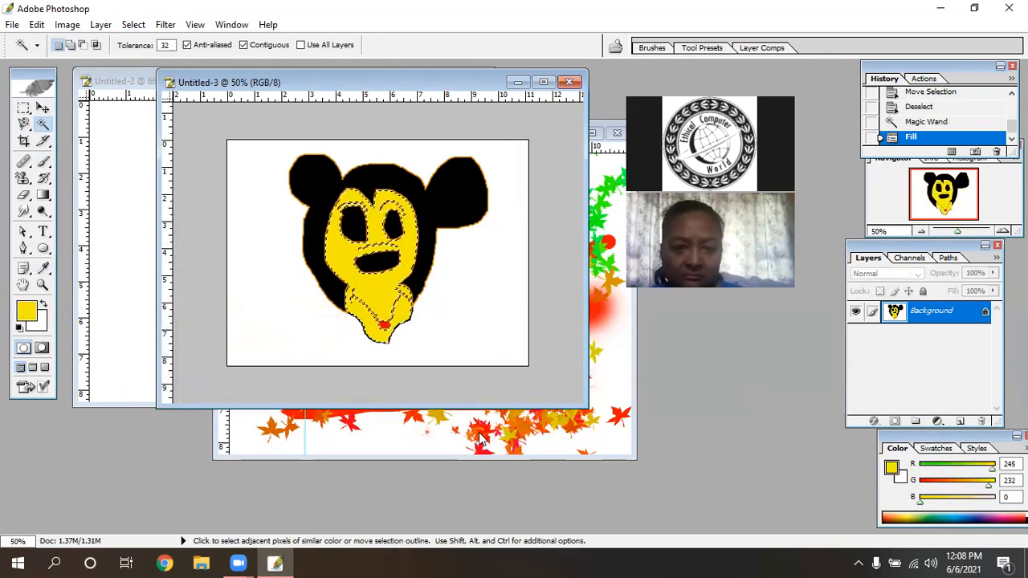
key(ctrl+d)
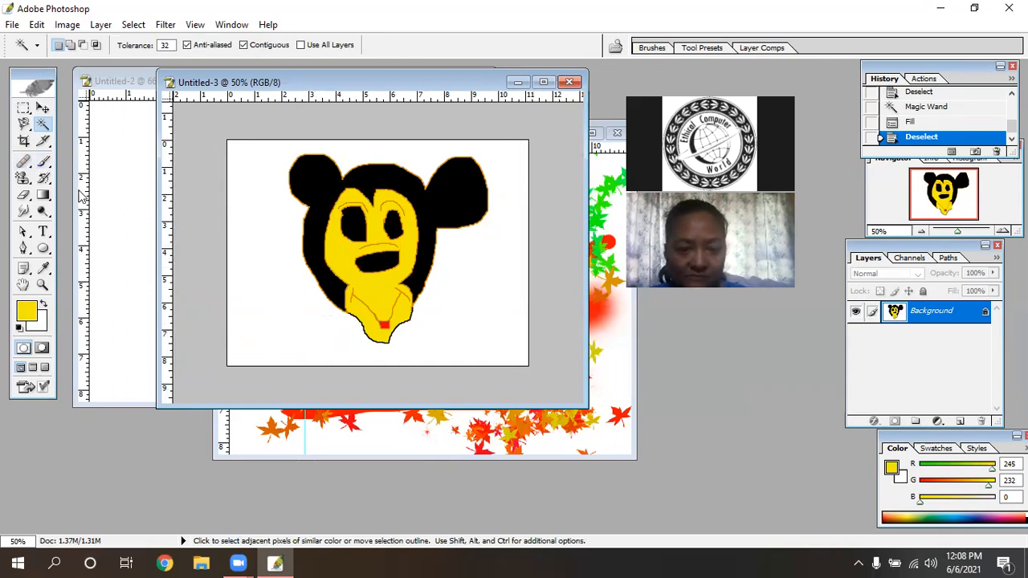
Clone the centre of the face once on each side of the head using a 333 px Clone Stamp
click(31, 185)
click(80, 178)
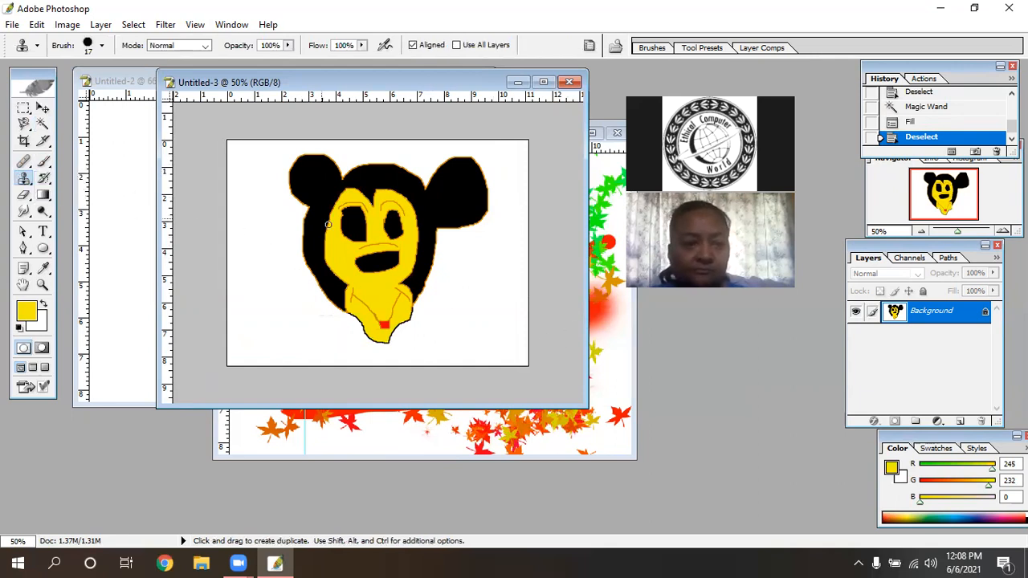
click(102, 46)
click(82, 86)
click(143, 86)
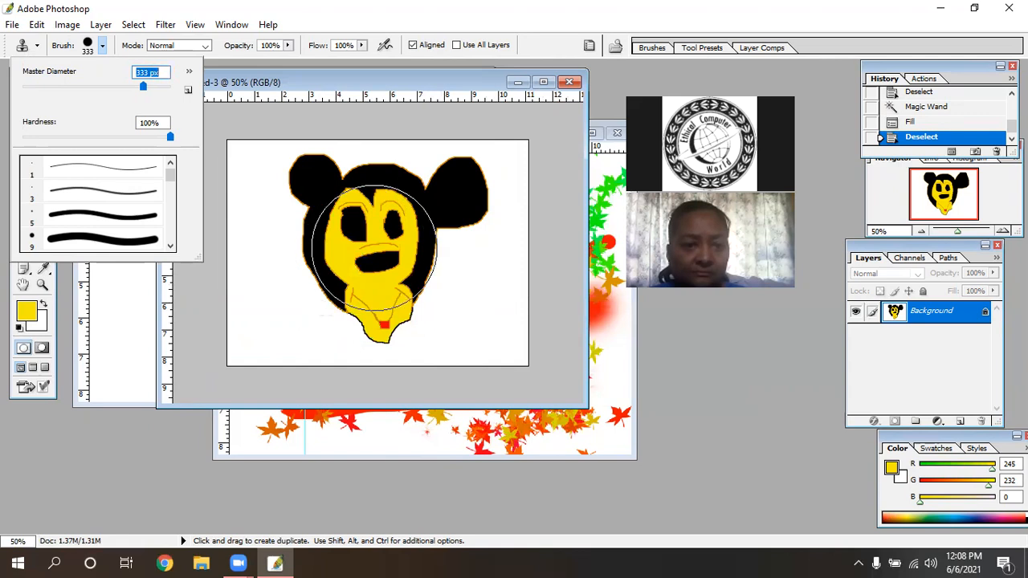
alt+click(374, 248)
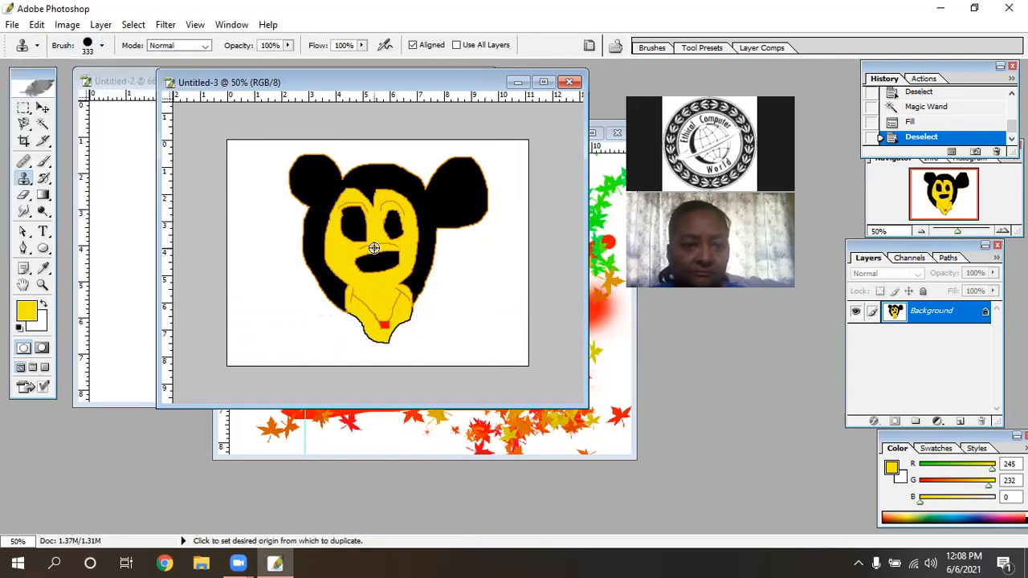
click(258, 239)
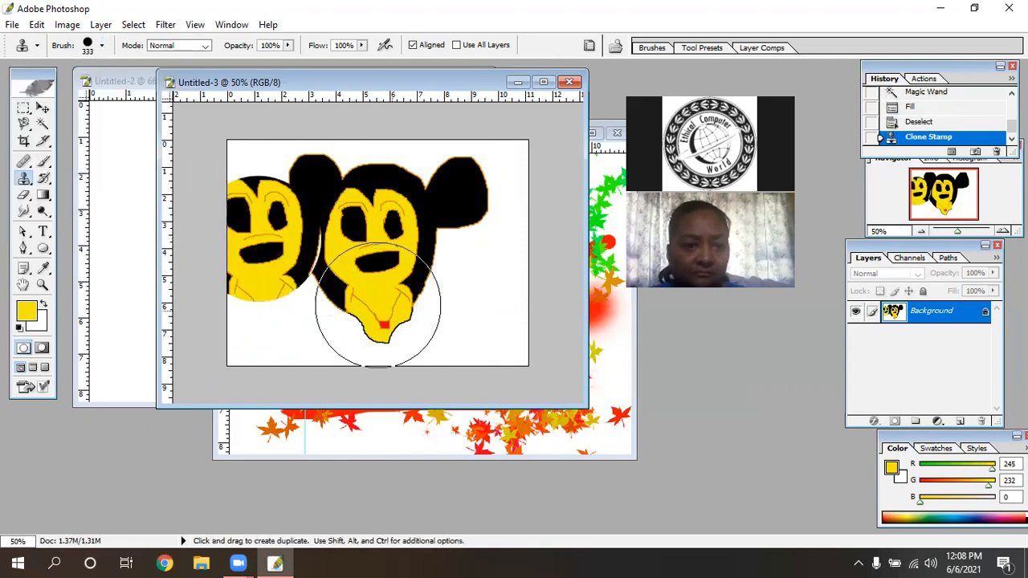
click(498, 237)
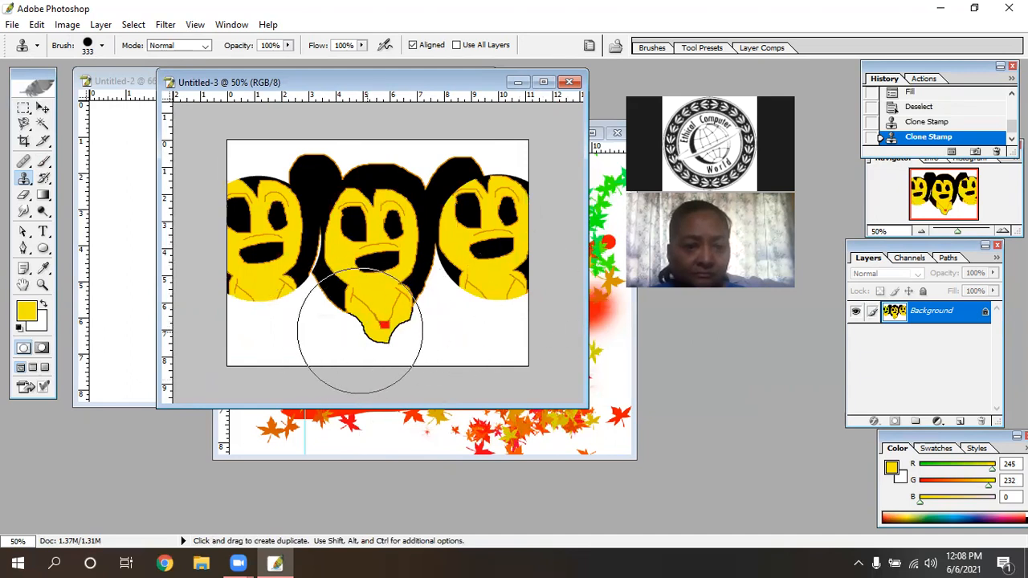
Select the white background above and below the faces, cover it with the grey pebble pattern using the Pattern Stamp, and deselect
click(42, 124)
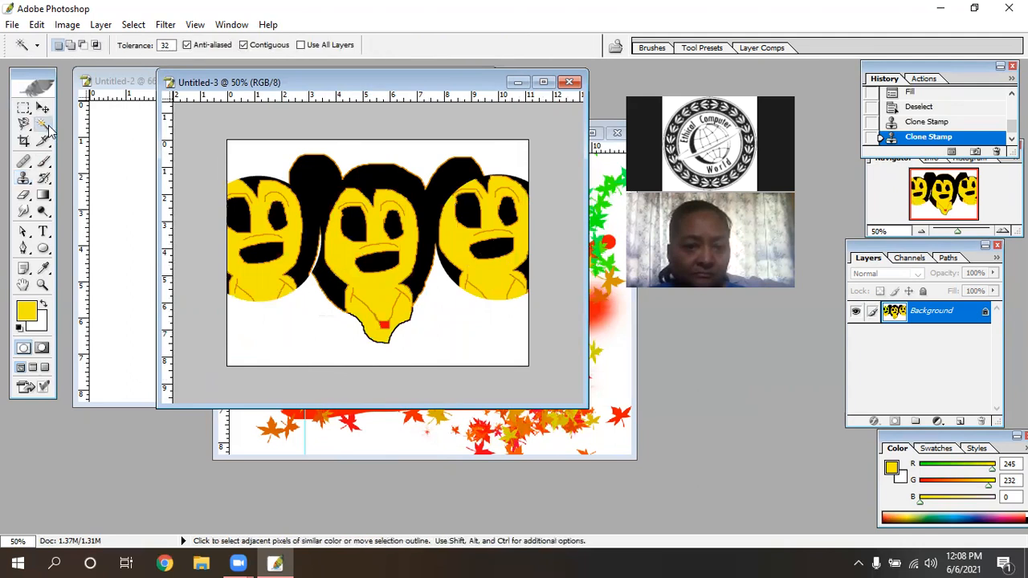
click(270, 161)
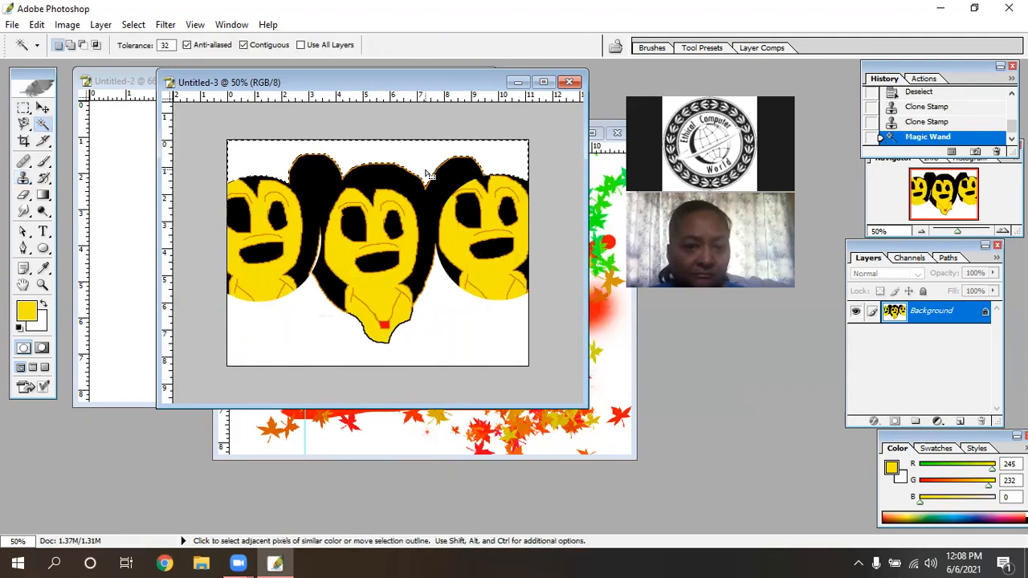
shift+click(450, 335)
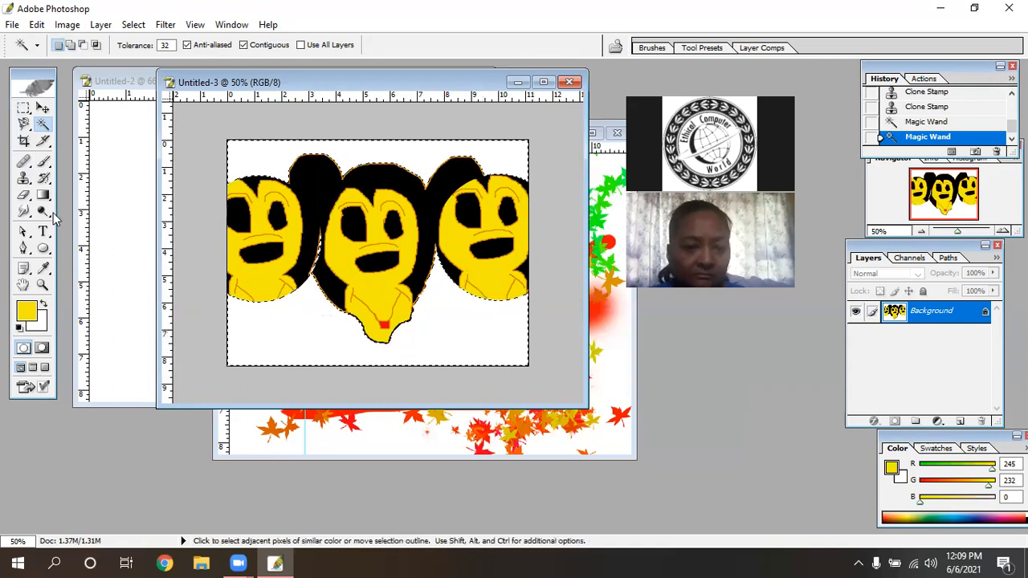
click(23, 179)
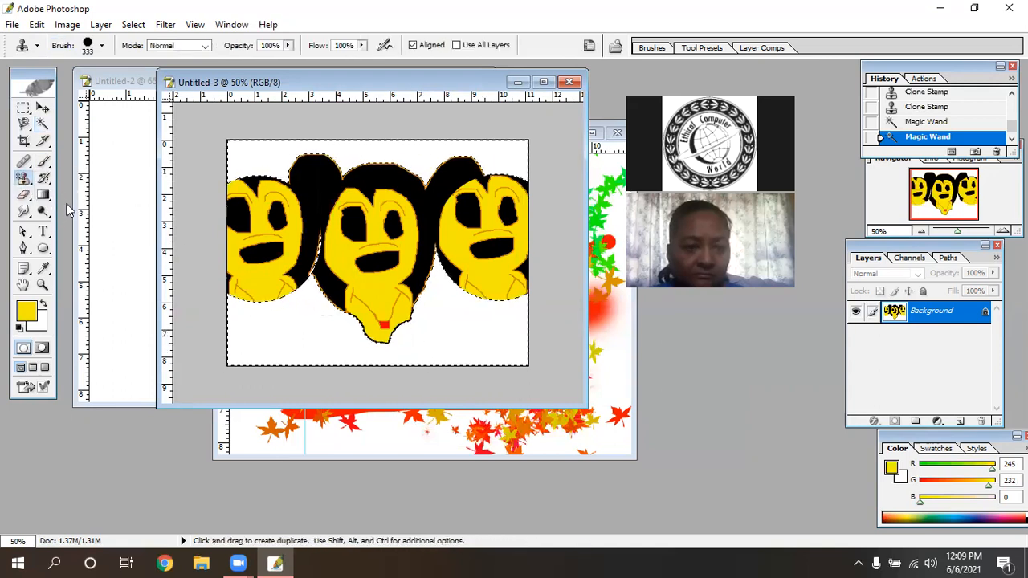
key(shift+s)
click(463, 46)
click(442, 95)
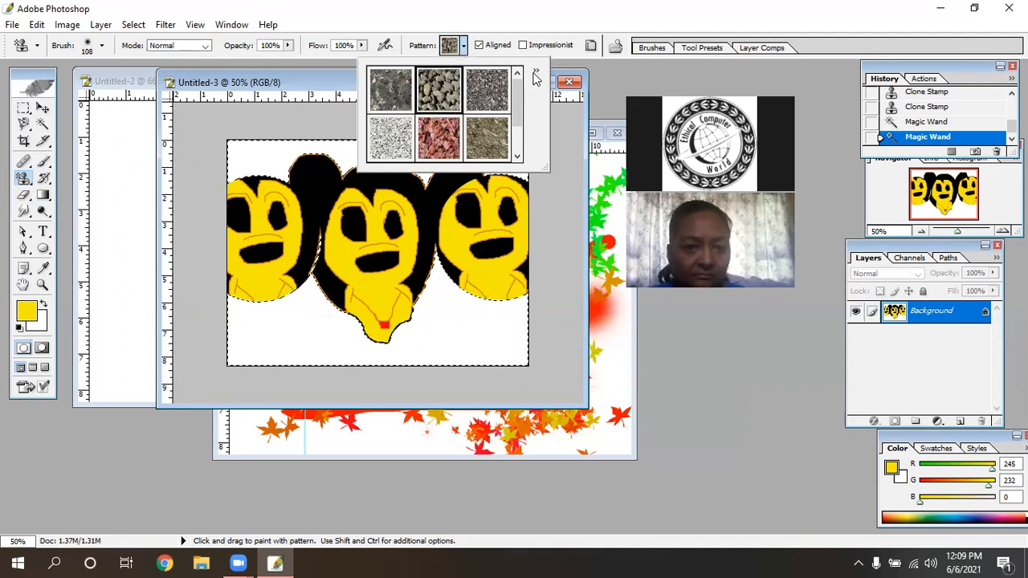
double_click(436, 78)
mouse_move(227, 150)
mouse_down()
mouse_move(515, 152)
mouse_move(399, 167)
mouse_up()
mouse_move(218, 230)
mouse_down()
mouse_move(366, 300)
mouse_move(421, 241)
mouse_move(290, 338)
mouse_move(418, 358)
mouse_move(537, 349)
mouse_move(571, 273)
mouse_move(487, 296)
mouse_up()
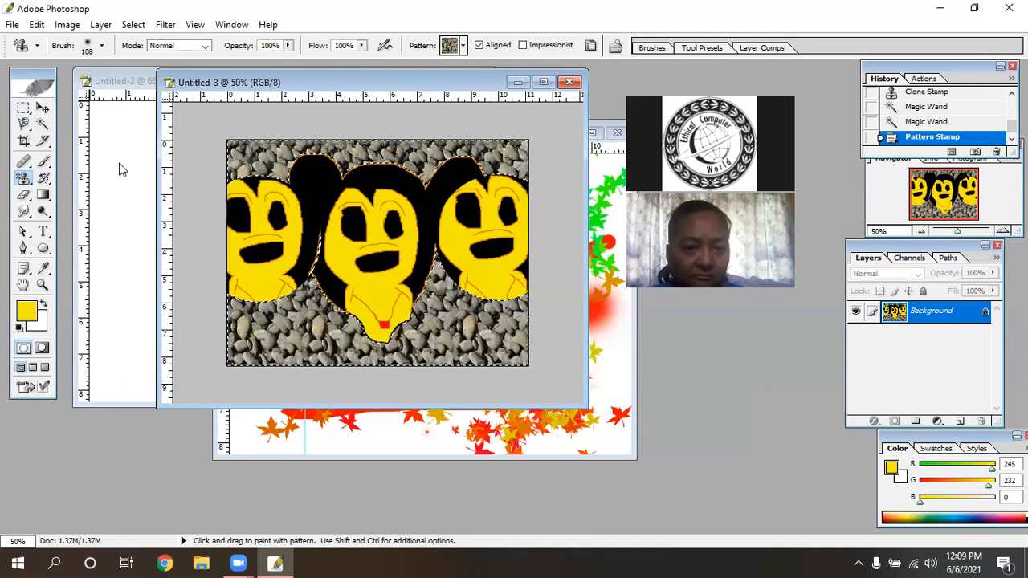
key(ctrl+d)
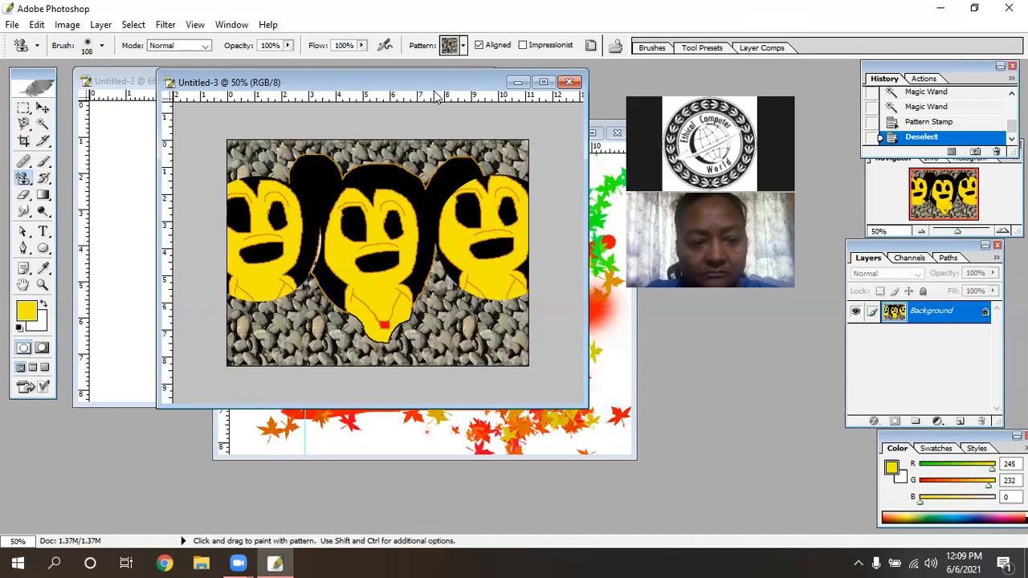
Try painting the top of the middle head back to white with a soft 120 px History Brush, and undo the stroke
click(43, 179)
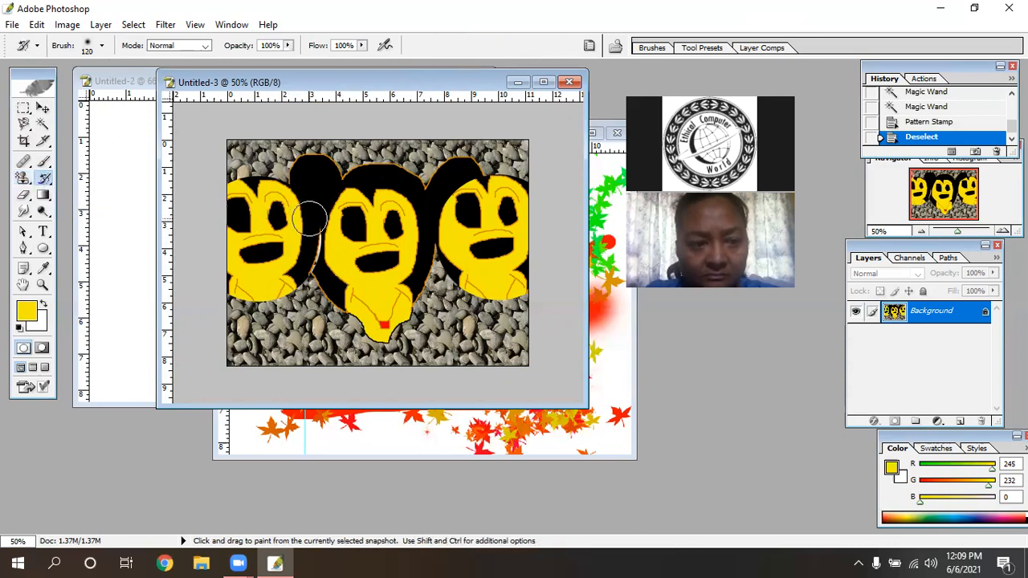
mouse_move(297, 201)
mouse_down()
mouse_move(314, 170)
mouse_move(374, 185)
mouse_move(335, 188)
mouse_up()
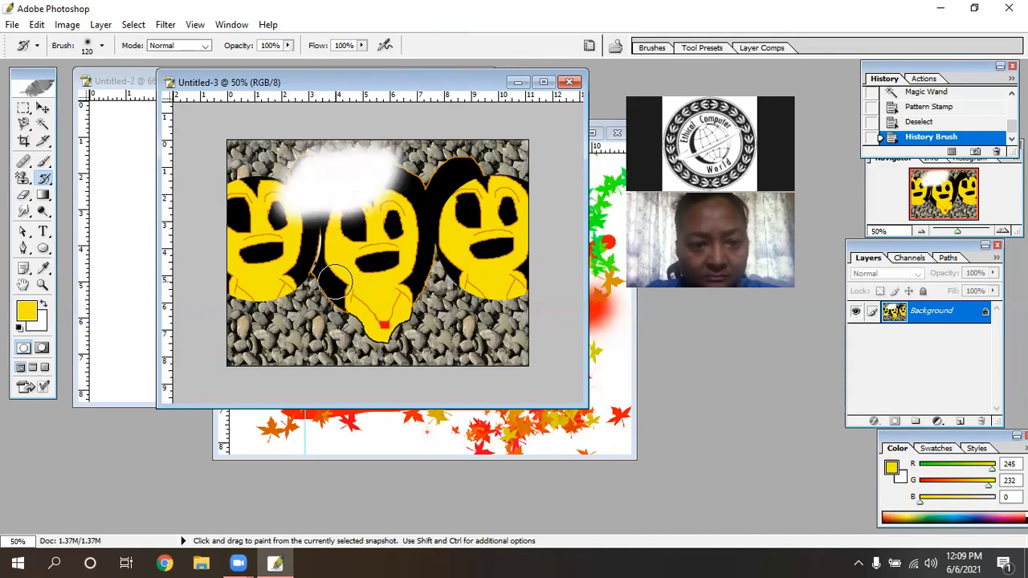
key(ctrl+z)
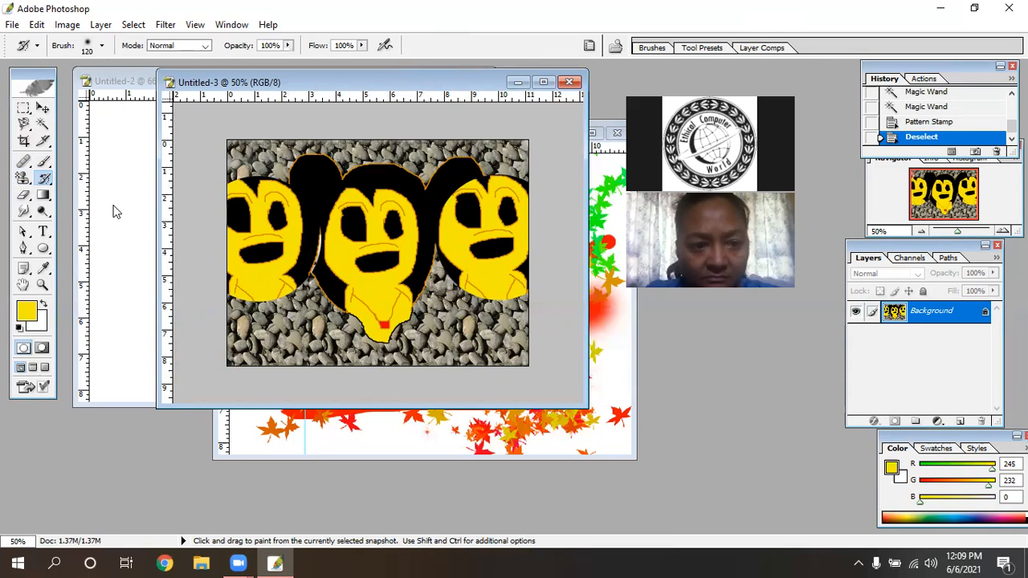
Paint broad strokes across the three faces with a hard 97 px History Brush, and undo them
click(103, 46)
click(80, 239)
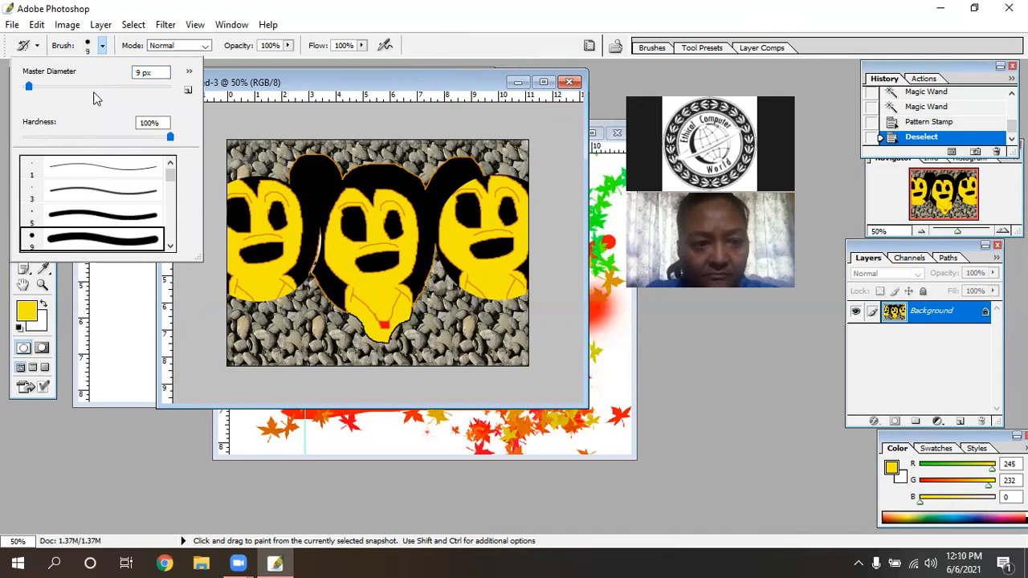
drag(104, 86, 93, 86)
mouse_move(347, 173)
mouse_down()
mouse_move(237, 169)
mouse_move(397, 212)
mouse_up()
click(374, 271)
mouse_move(374, 271)
mouse_down()
mouse_move(338, 283)
mouse_move(362, 271)
mouse_up()
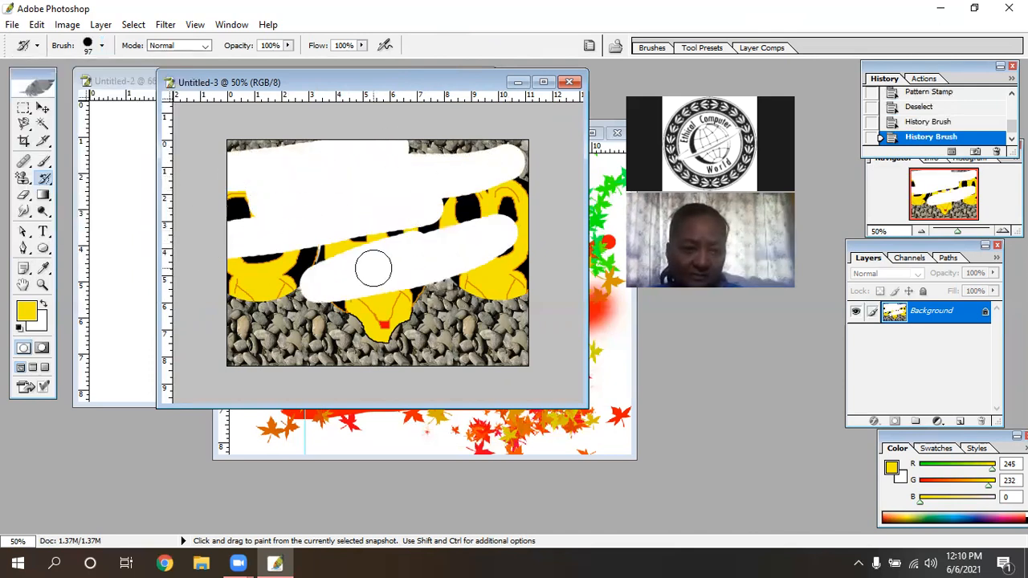
key(ctrl+z)
key(ctrl+z)
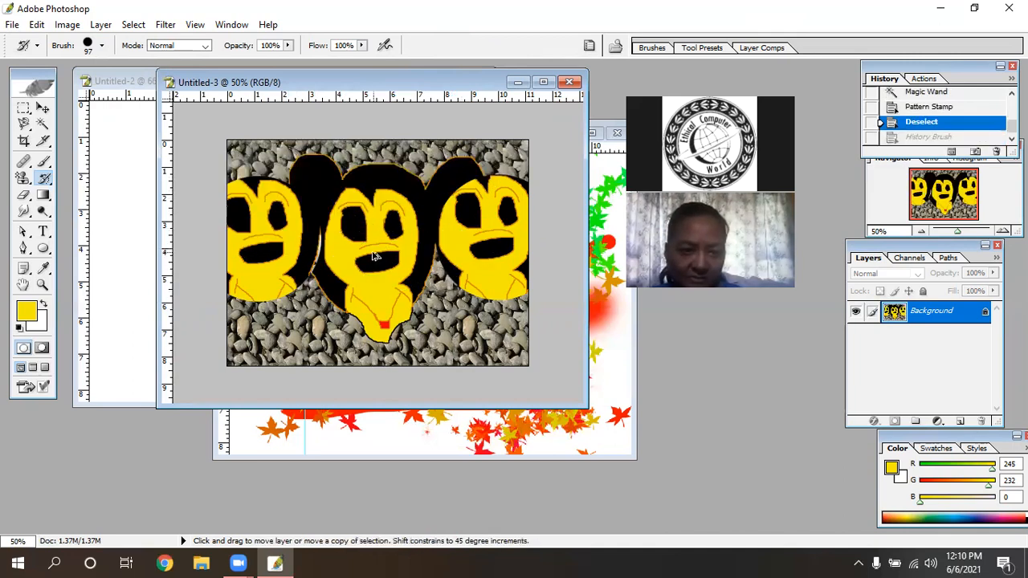
Paint a yellow stroke across the lower pebbles and the middle face's chin with a 42 px Brush
click(43, 162)
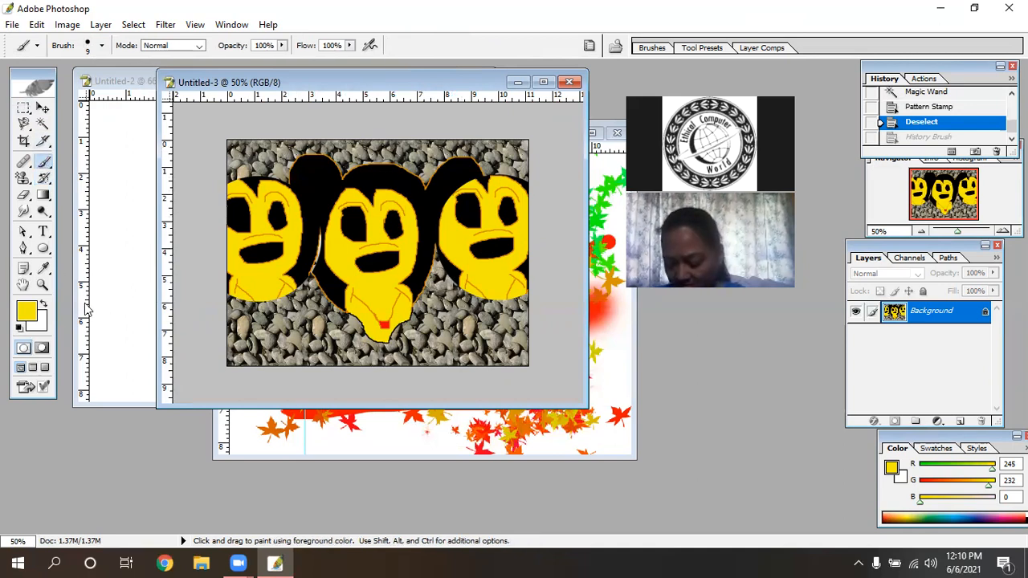
click(102, 47)
drag(32, 85, 53, 85)
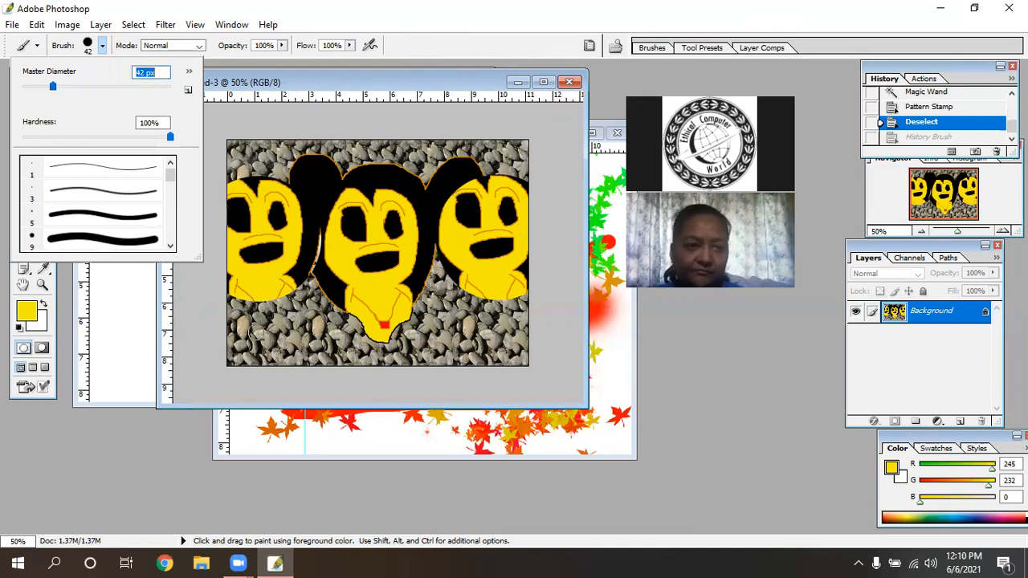
click(299, 283)
drag(250, 331, 494, 302)
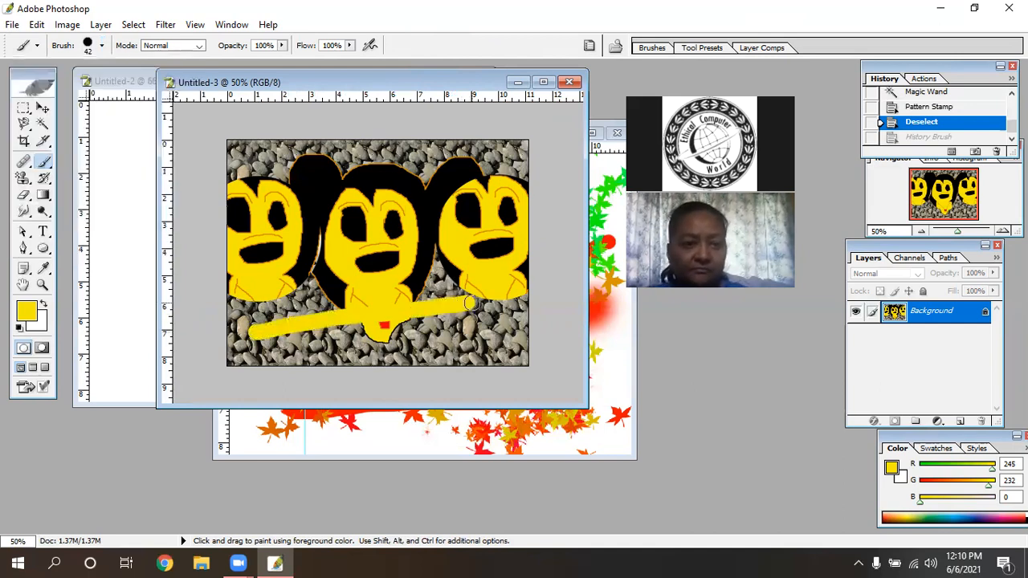
Paint over the yellow stroke with the 97 px History Brush, and undo both the History Brush and Brush strokes
click(44, 178)
mouse_move(242, 328)
mouse_down()
mouse_move(447, 321)
mouse_move(496, 306)
mouse_move(426, 300)
mouse_move(342, 307)
mouse_up()
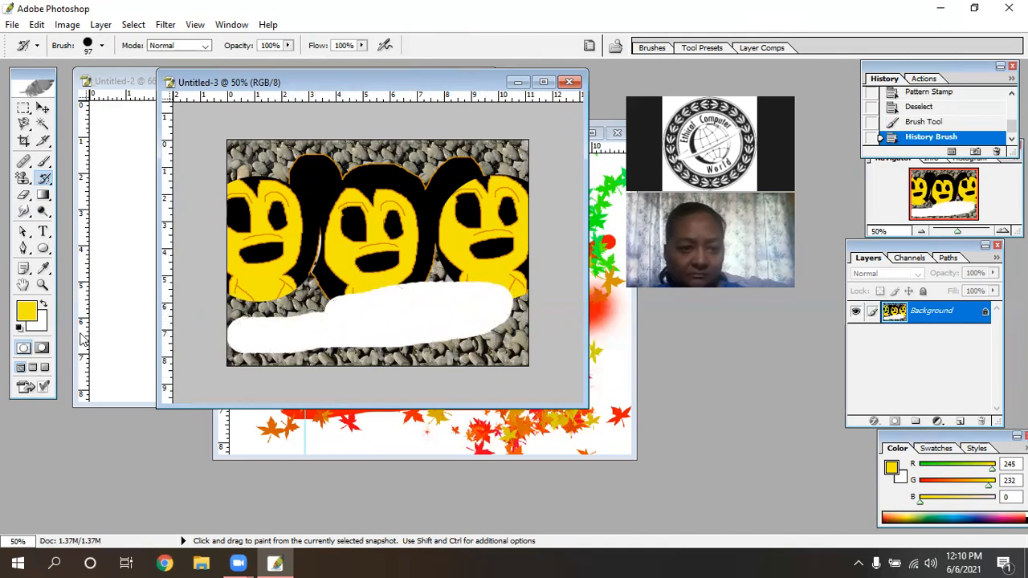
click(44, 304)
click(43, 306)
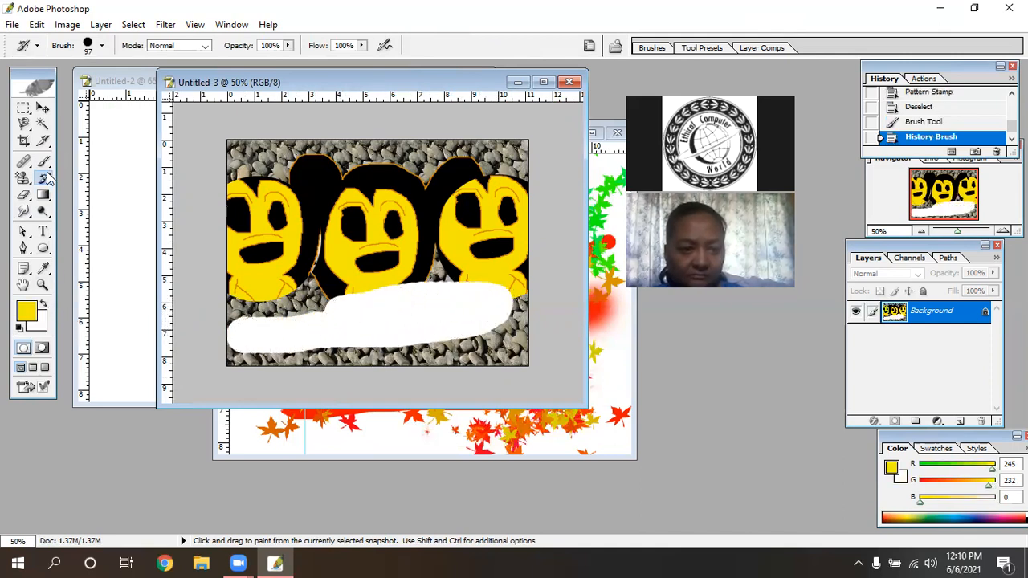
right_click(47, 178)
click(78, 188)
right_click(46, 178)
click(95, 178)
drag(344, 318, 418, 298)
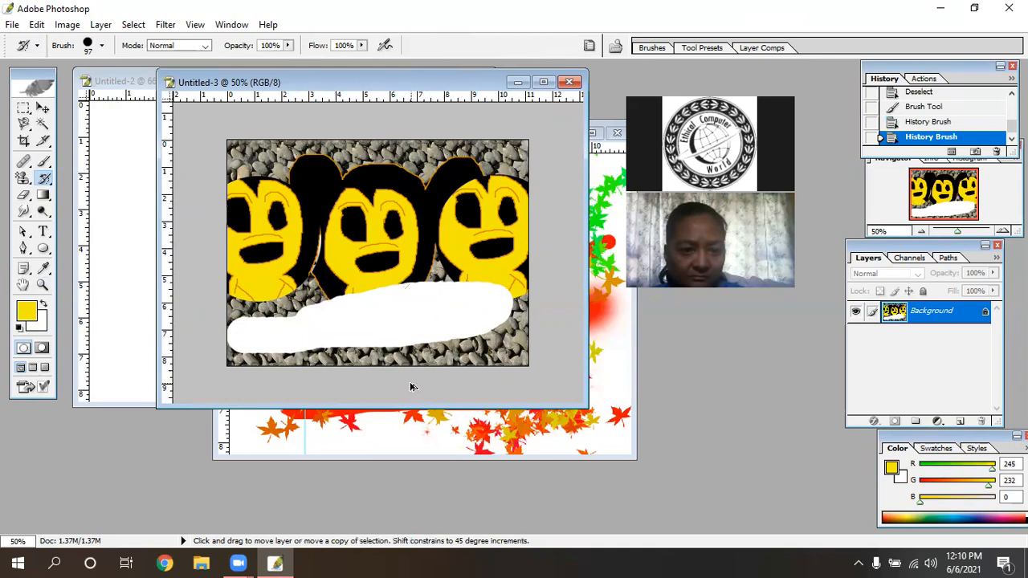
key(ctrl+alt+z)
key(ctrl+alt+z)
key(ctrl+alt+z)
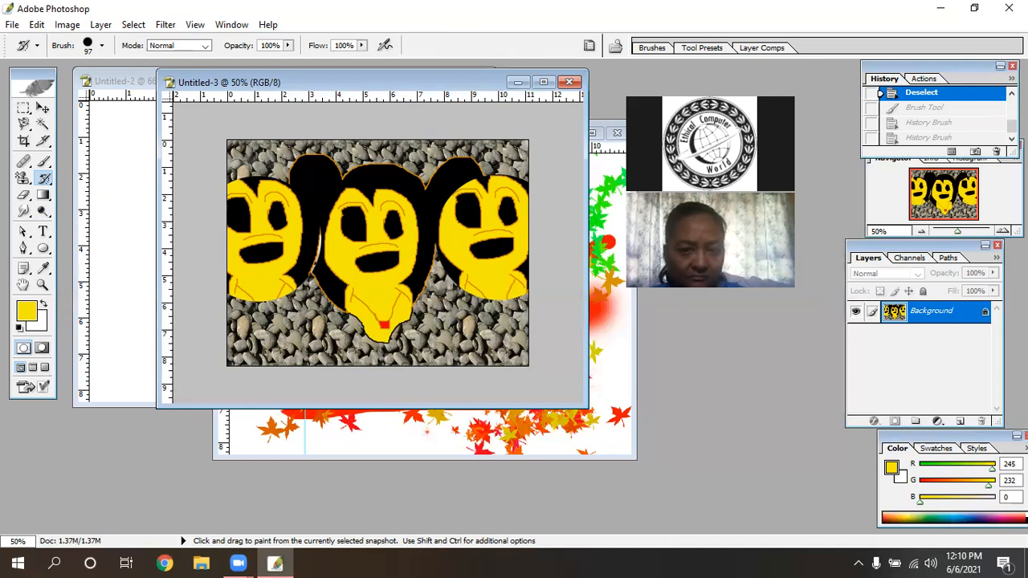
Erase the pebbles along the bottom edge of the picture with a 99 px Eraser, and undo the erasing
click(24, 197)
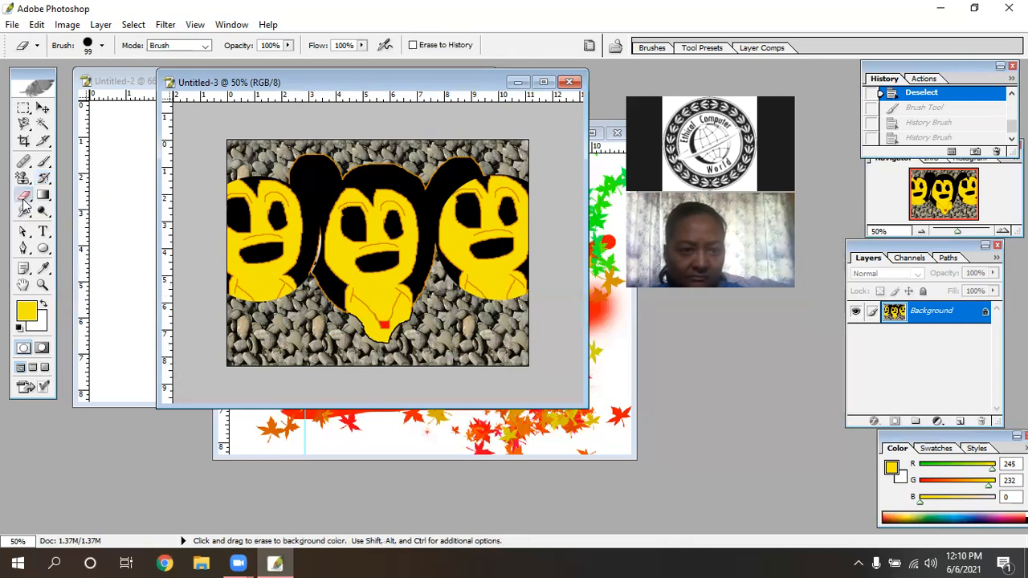
mouse_move(262, 346)
mouse_down()
mouse_move(326, 347)
mouse_move(284, 326)
mouse_move(271, 371)
mouse_up()
drag(279, 321, 193, 349)
mouse_move(316, 354)
mouse_down()
mouse_move(413, 366)
mouse_move(503, 360)
mouse_move(535, 387)
mouse_up()
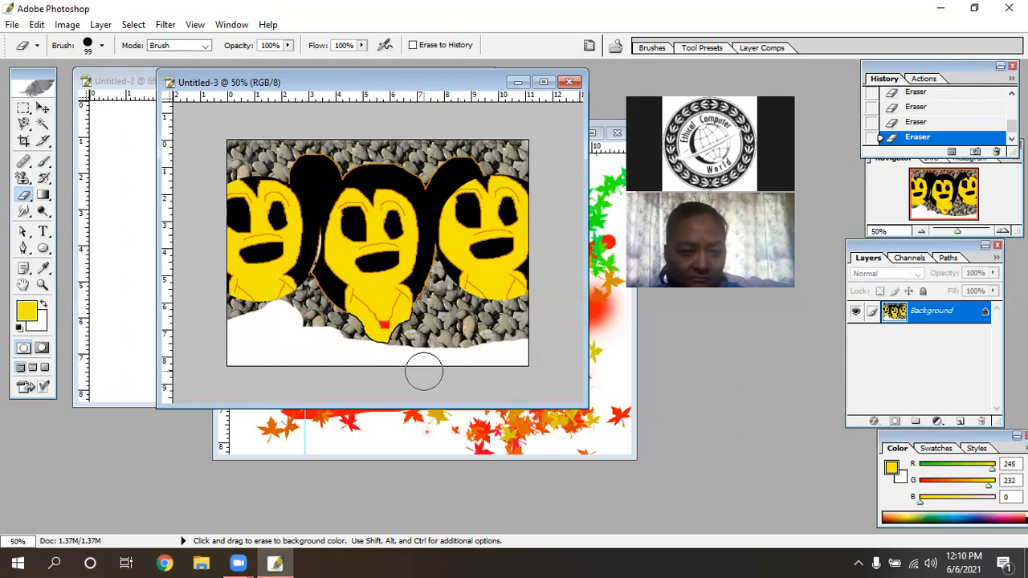
key(ctrl)
key(ctrl+alt+z)
key(ctrl+alt+z)
key(ctrl+alt+z)
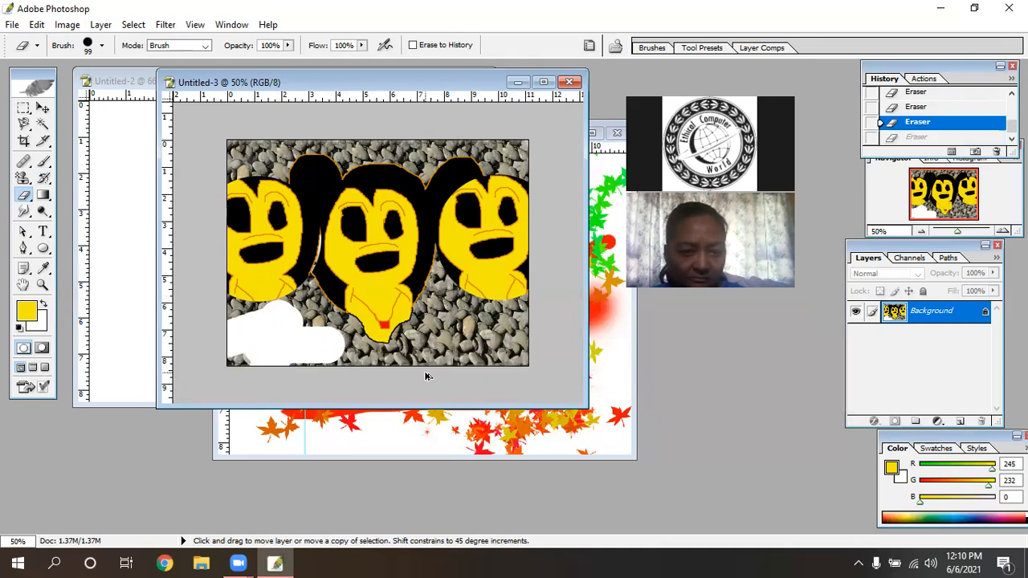
key(ctrl+alt+z)
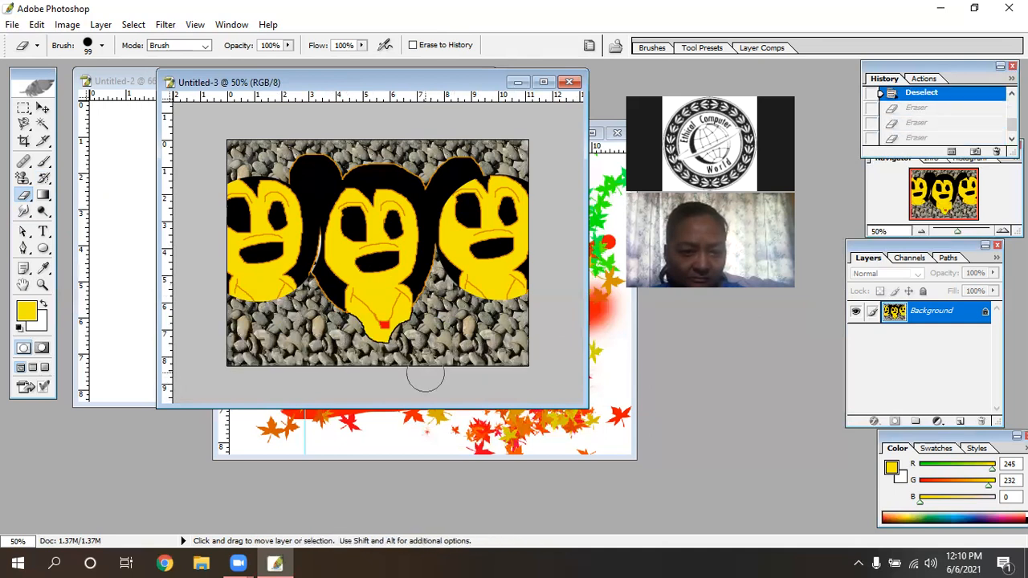
Set the background colour to magenta E809F4 and choose the radial style for the Gradient tool
click(45, 200)
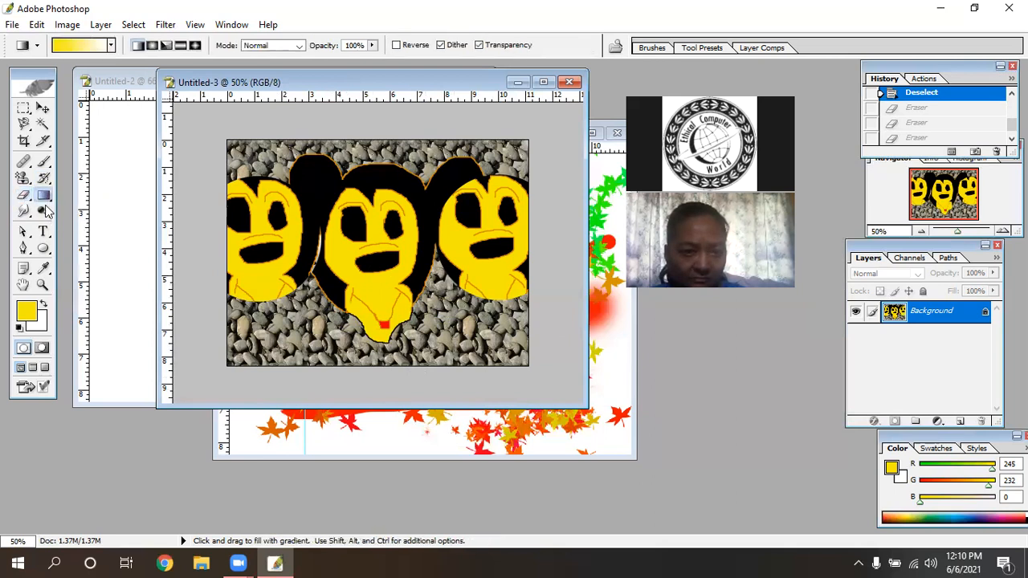
click(45, 323)
click(354, 452)
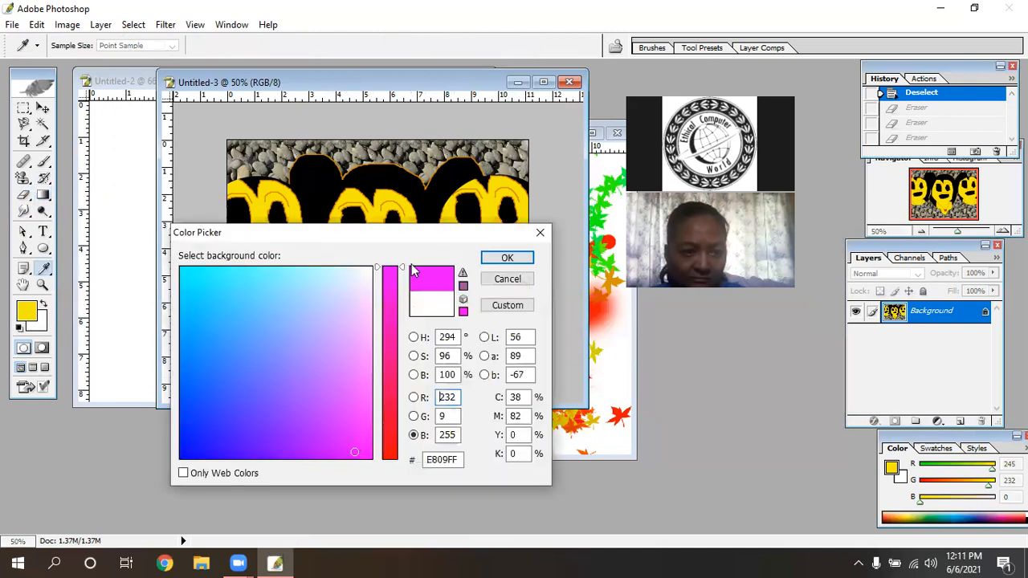
click(390, 275)
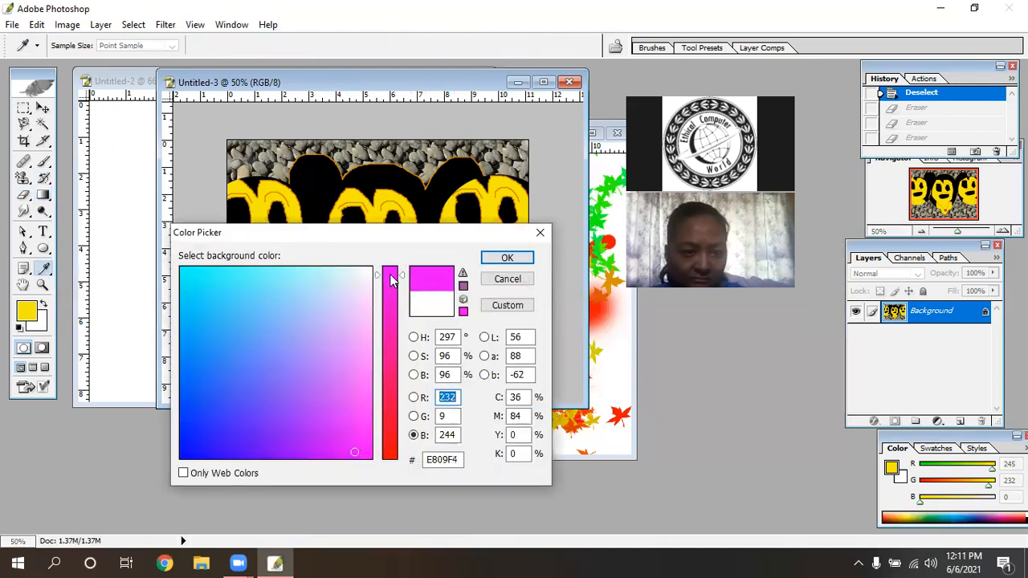
click(508, 260)
key(g)
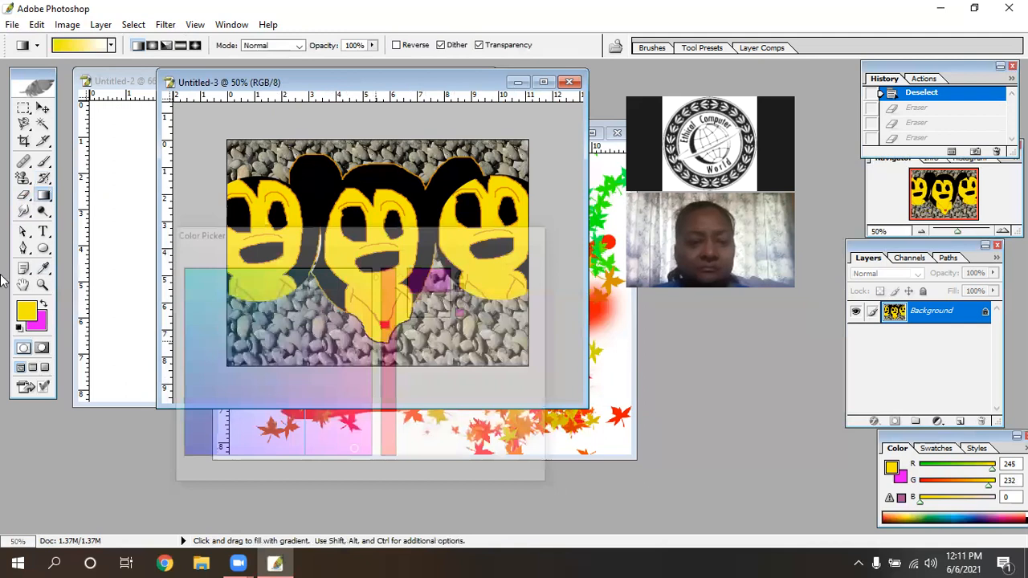
click(155, 46)
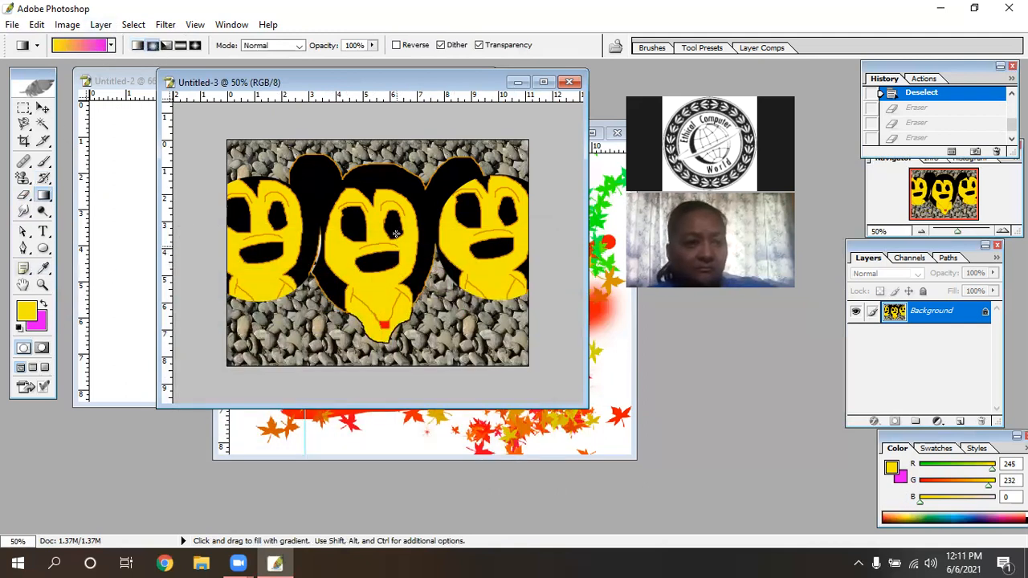
Create a new blank document and fill it with a yellow-to-magenta radial gradient spreading from near the centre
click(42, 123)
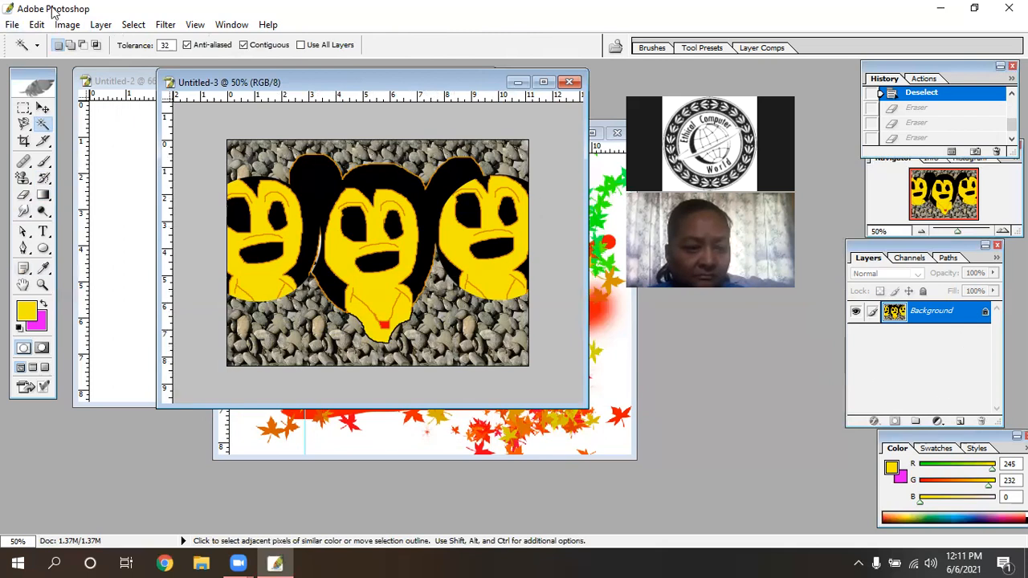
click(12, 24)
click(28, 37)
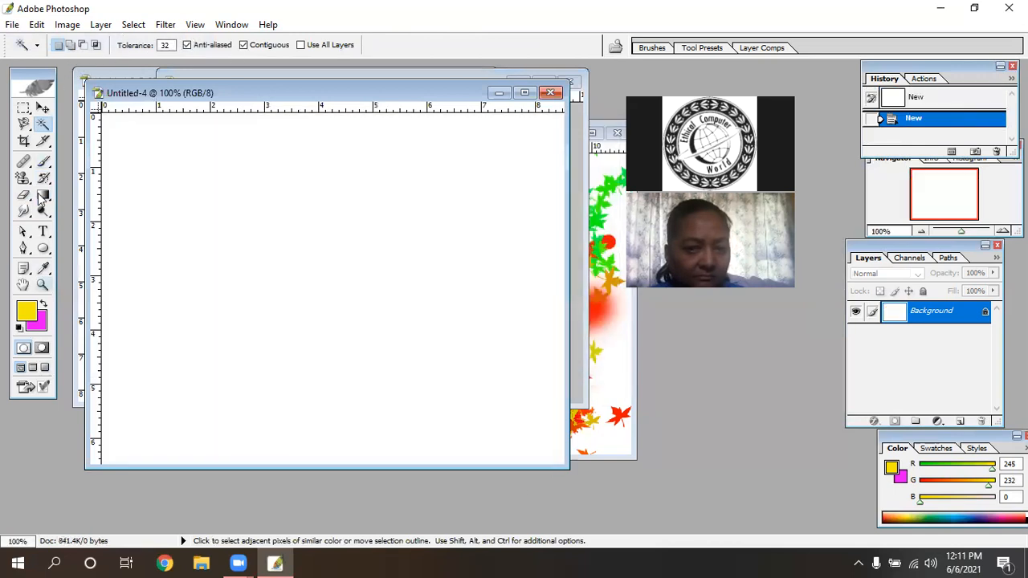
click(44, 195)
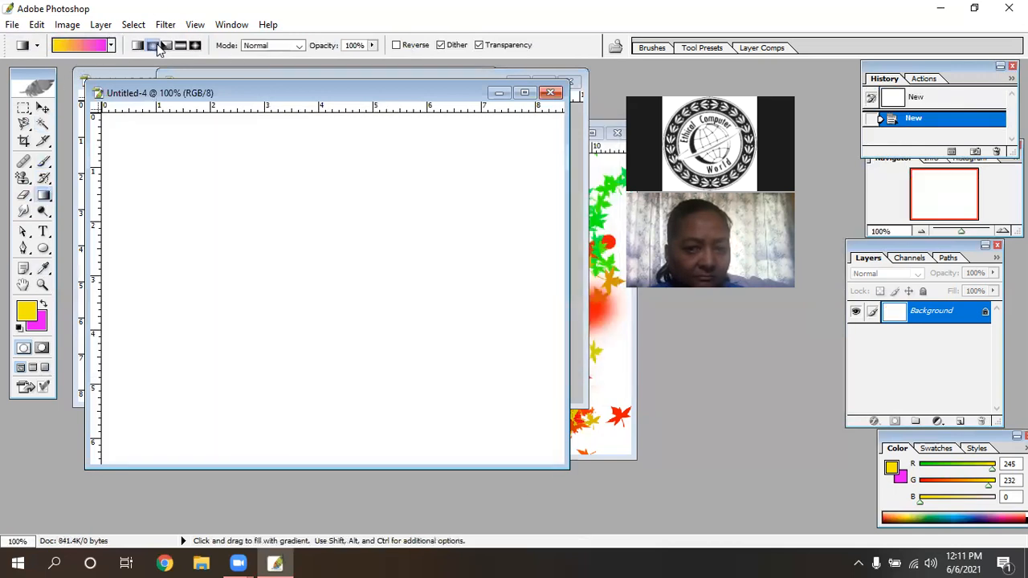
drag(323, 261, 104, 454)
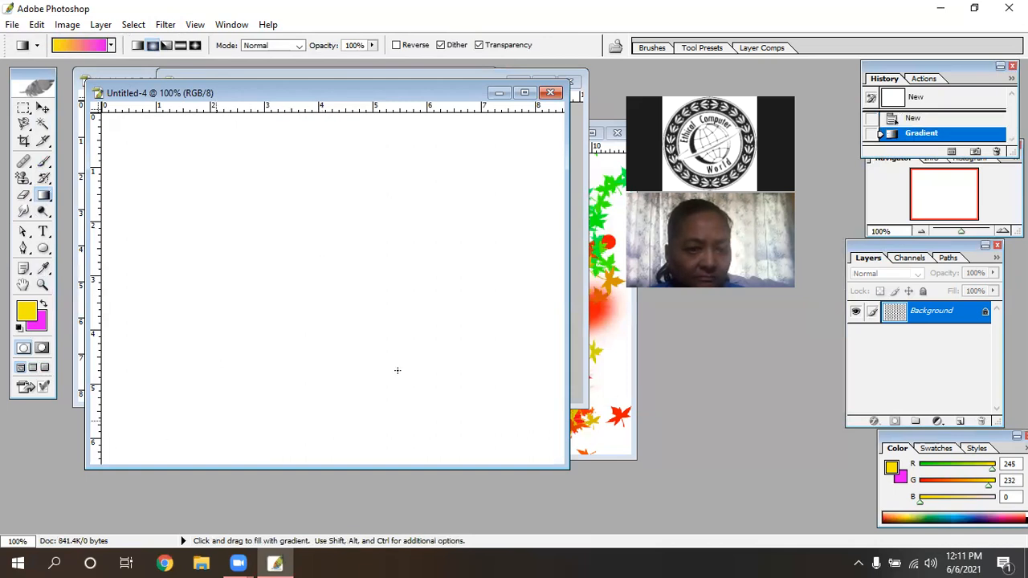
drag(336, 258, 242, 393)
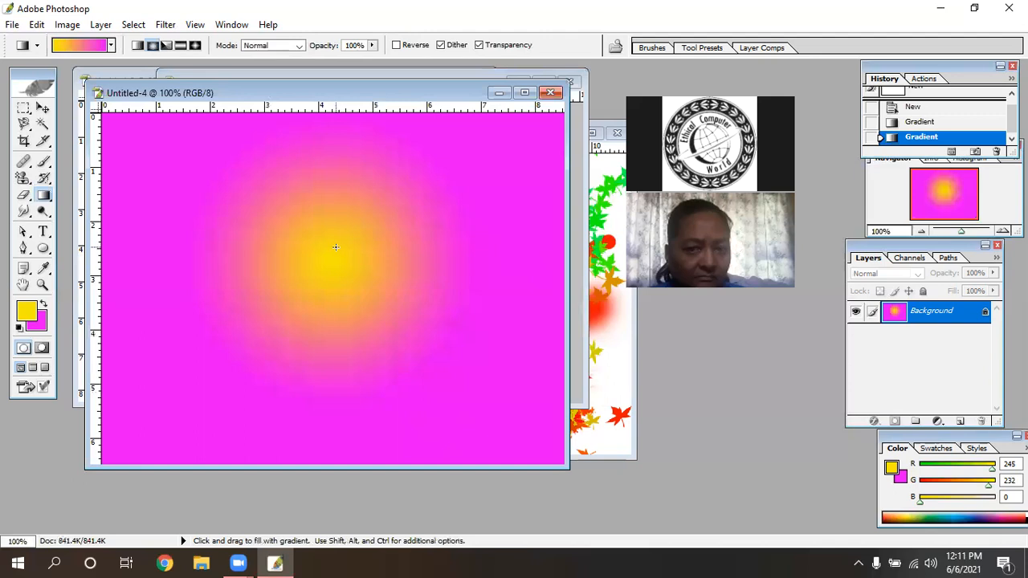
Change the background colour to blue and apply yellow-to-blue radial gradients, ending with a small yellow glow in the canvas's upper-right corner
click(40, 324)
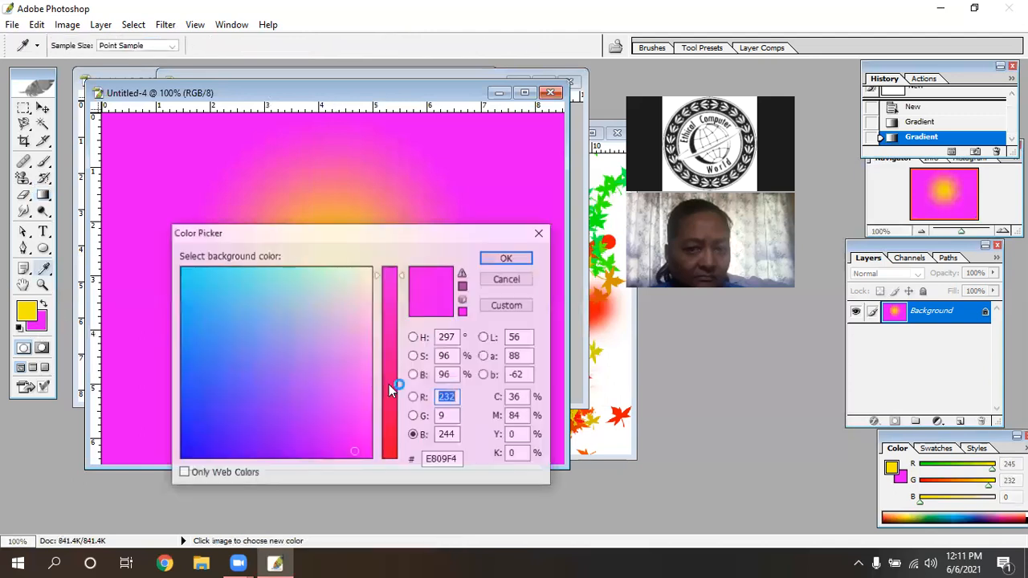
click(183, 275)
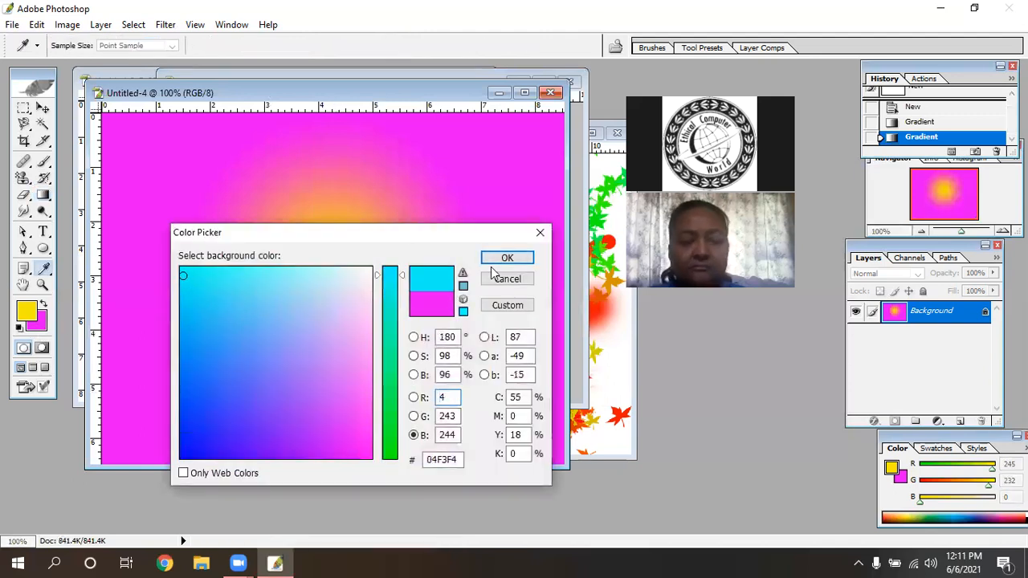
click(198, 344)
click(508, 258)
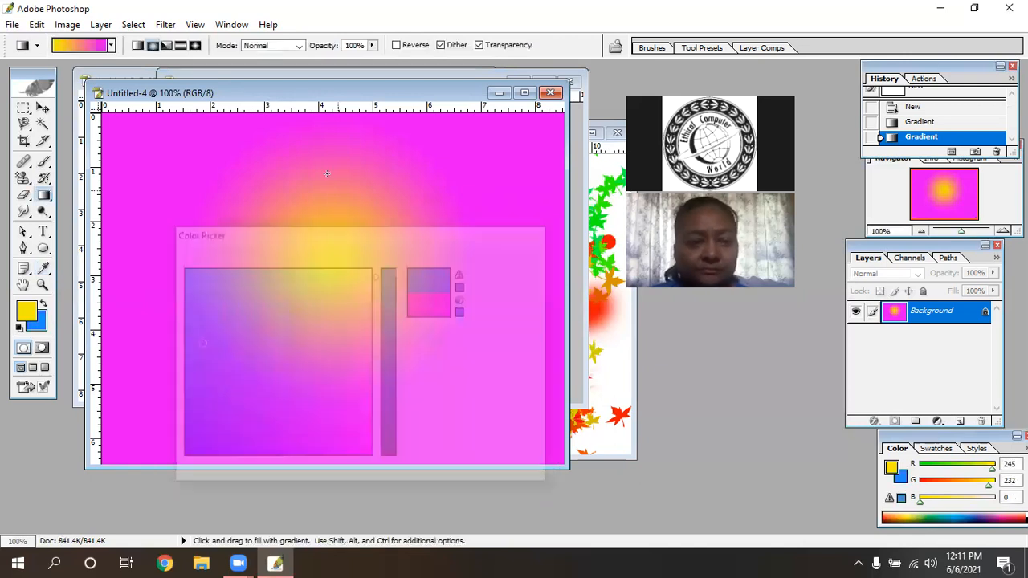
drag(172, 152, 447, 379)
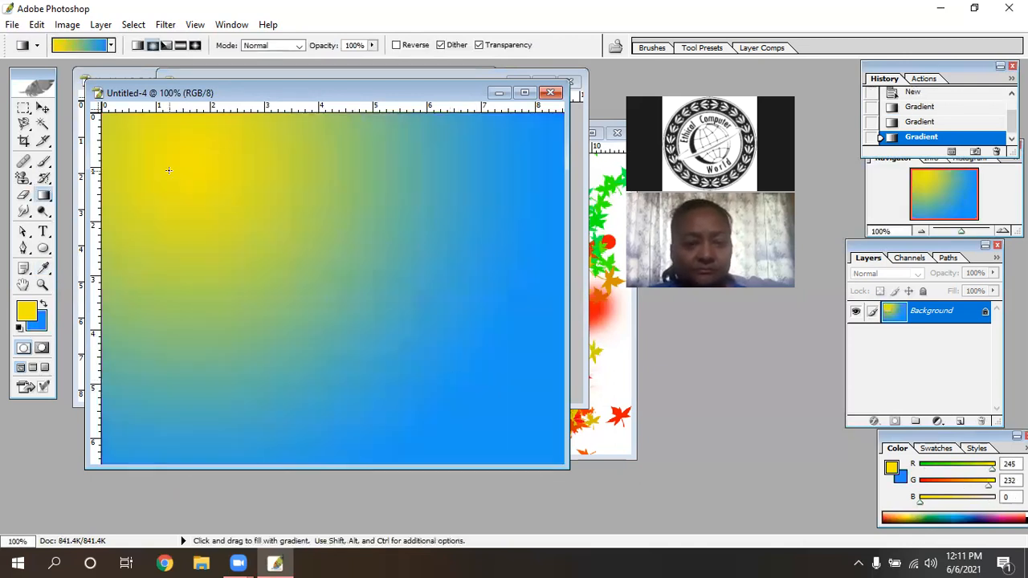
drag(160, 158, 281, 225)
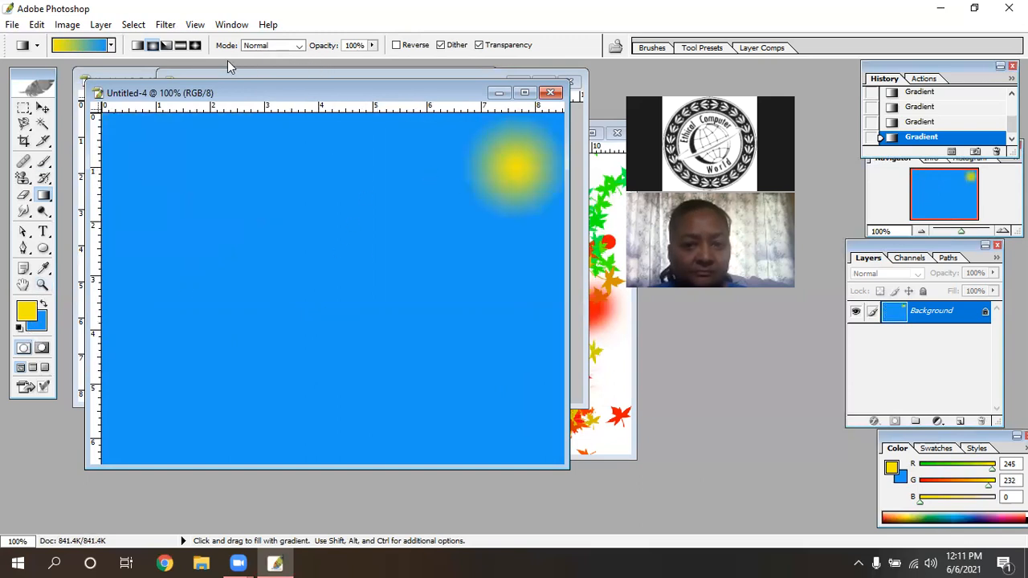
Fill the canvas with linear gradients running from yellow on the left to blue on the right, varying their length and angle
click(136, 46)
drag(468, 271, 469, 271)
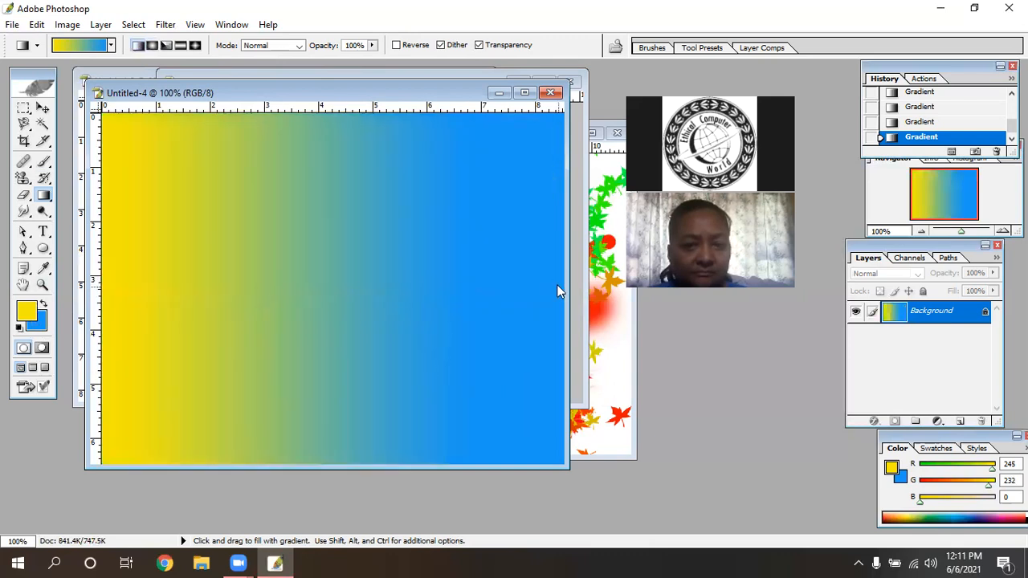
drag(234, 246, 326, 282)
drag(243, 264, 354, 289)
drag(236, 304, 474, 272)
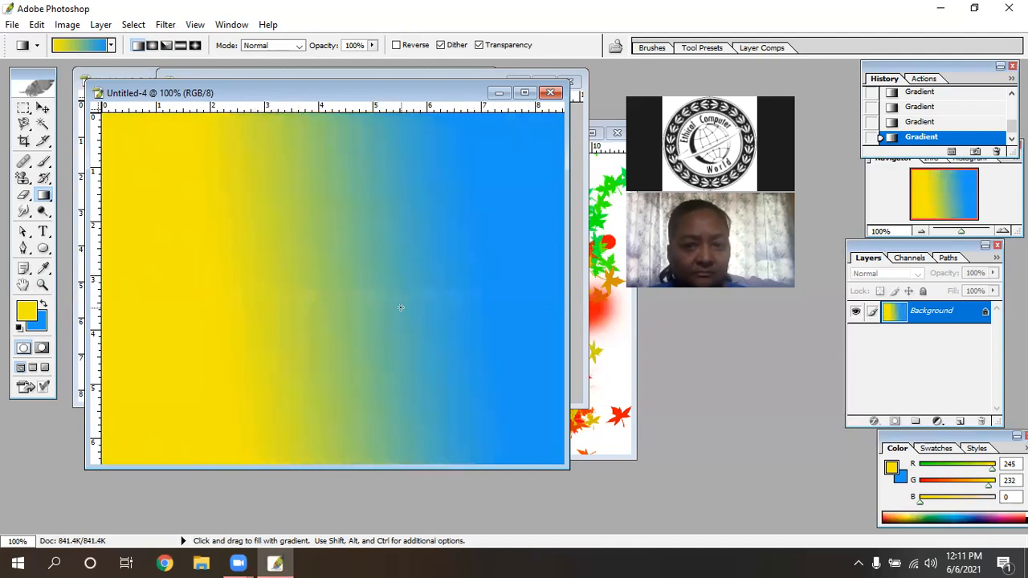
Fill the canvas with yellow-to-blue angle gradients in several directions, ending with one swept from the upper middle towards the lower-right corner
click(165, 47)
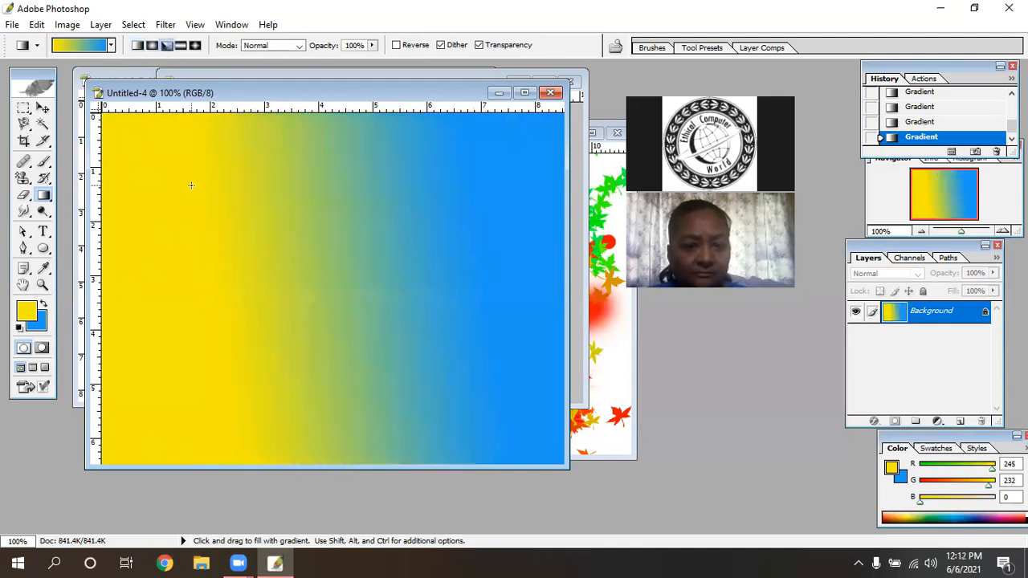
drag(191, 185, 411, 361)
drag(398, 182, 157, 303)
drag(359, 175, 490, 356)
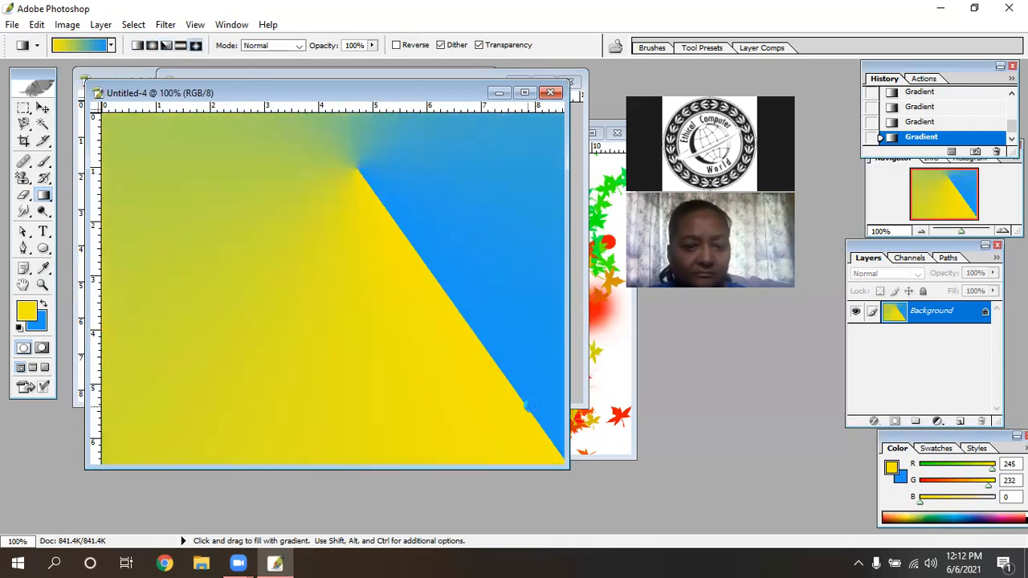
Apply yellow-to-blue diamond gradients at several spots, ending with a small yellow diamond just above the canvas centre
drag(368, 225, 507, 371)
drag(268, 156, 297, 186)
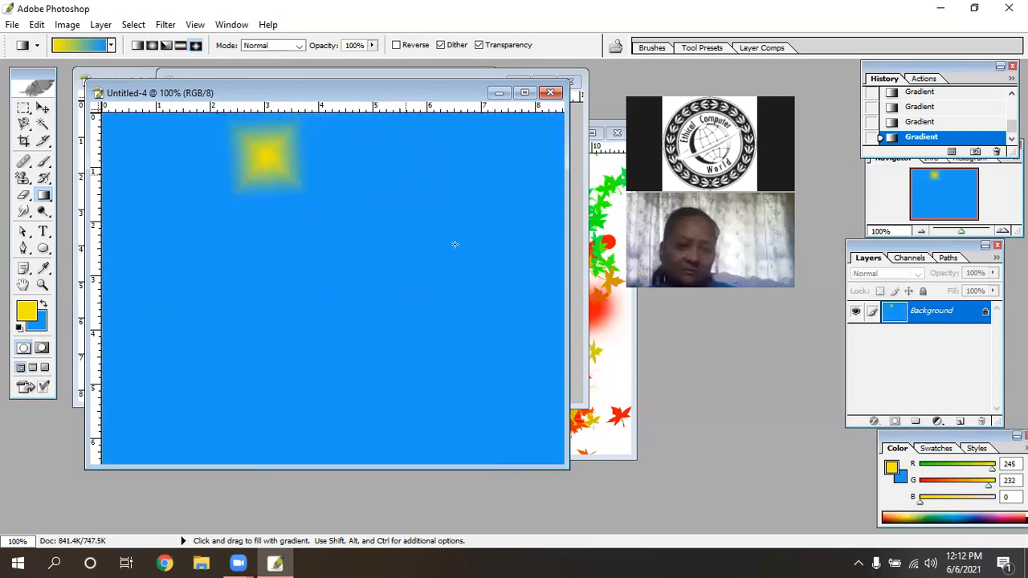
drag(383, 139, 407, 173)
drag(313, 229, 286, 255)
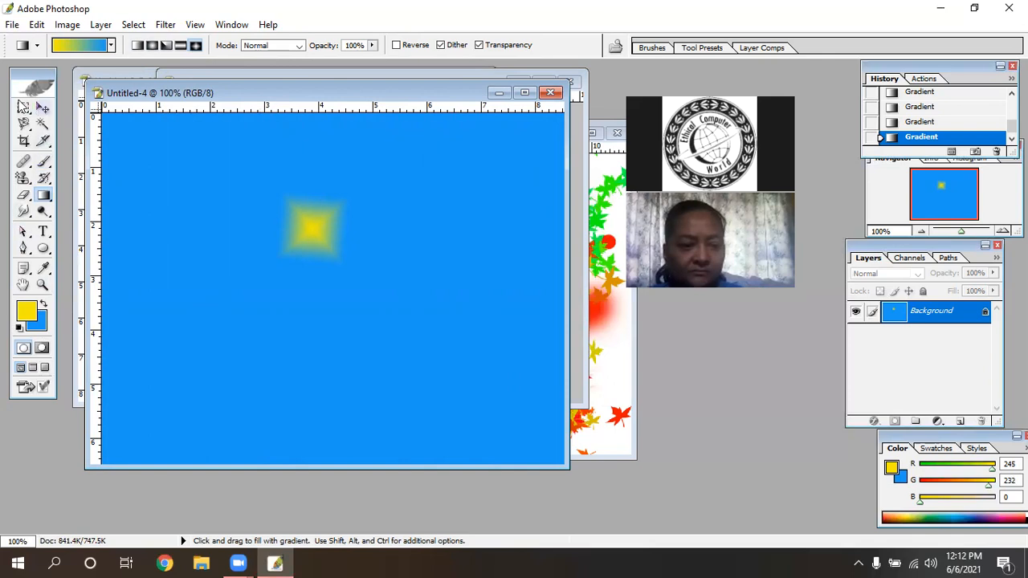
Close the documents Untitled-4, Untitled-3, Untitled-2 and Untitled-1 without saving their changes
click(551, 92)
click(521, 224)
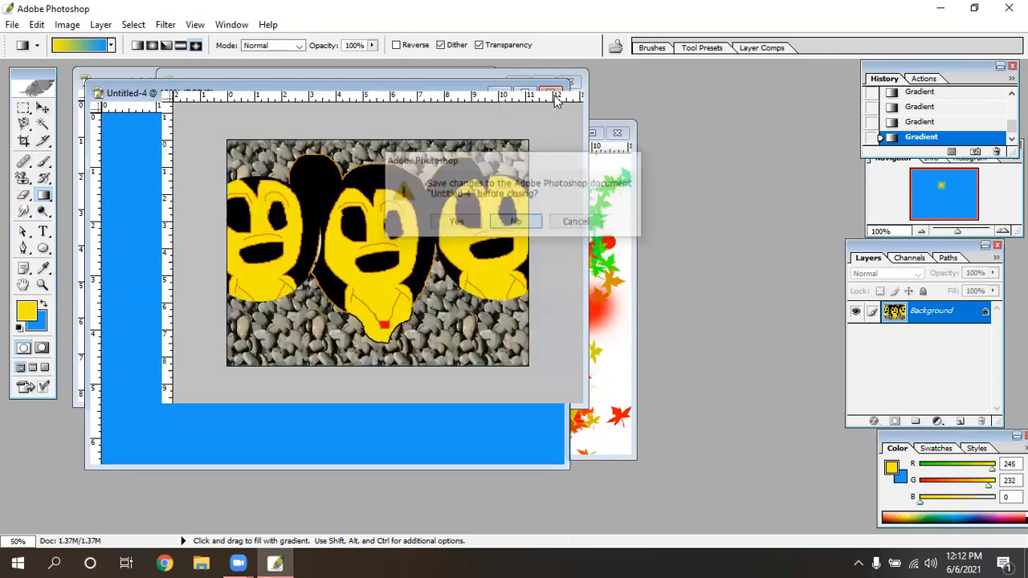
click(569, 82)
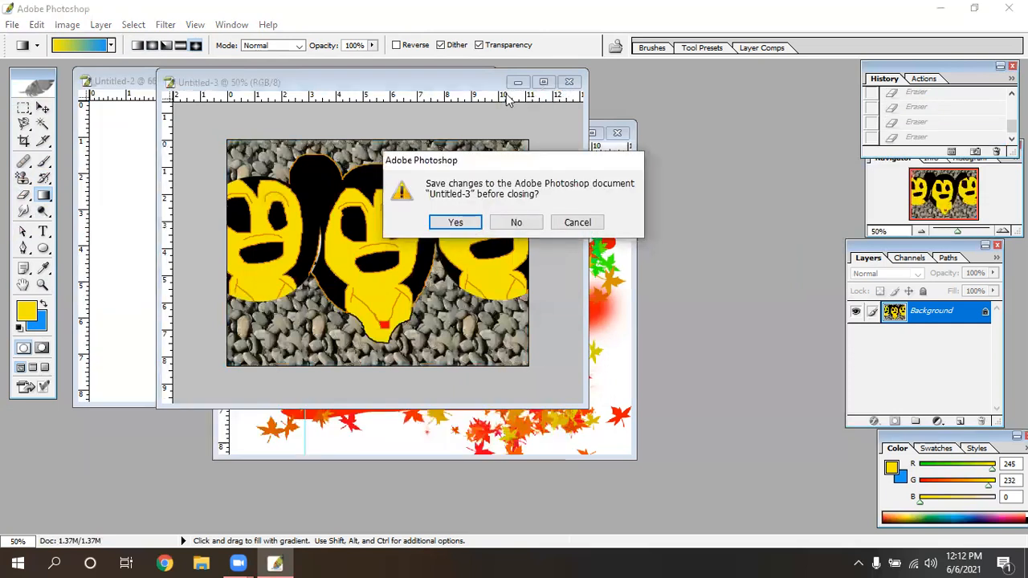
key(n)
key(ctrl+w)
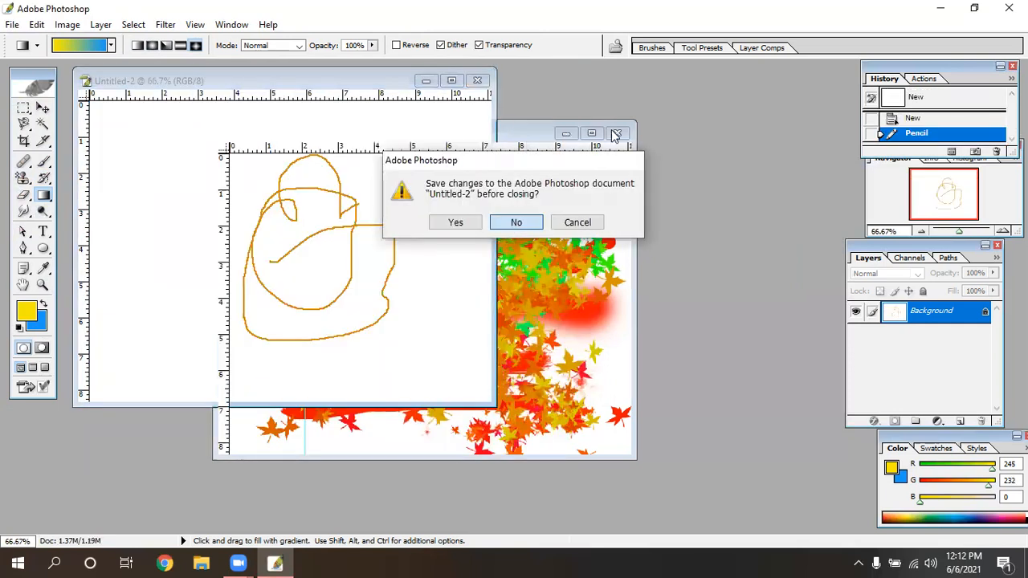
key(n)
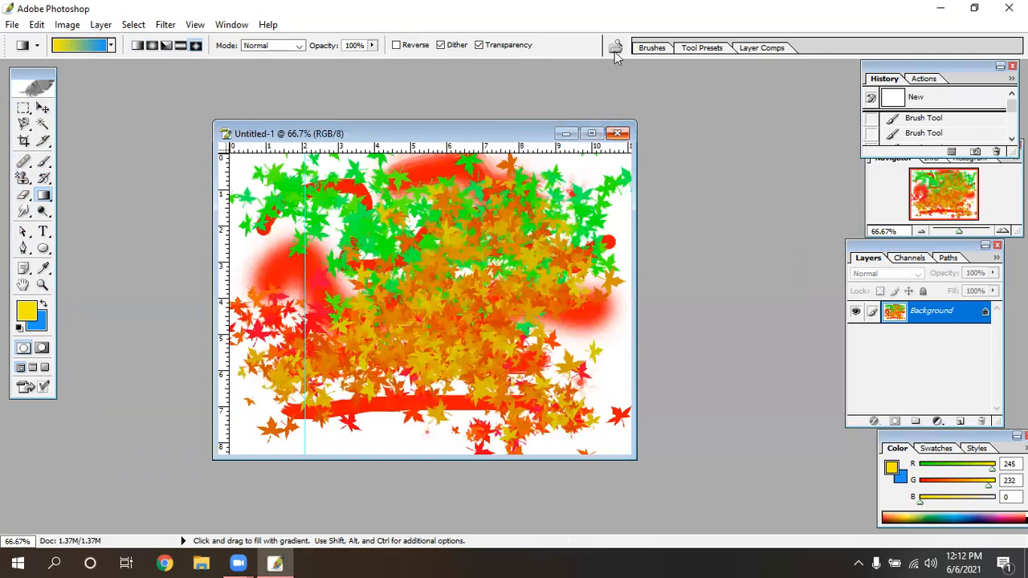
key(ctrl+w)
key(n)
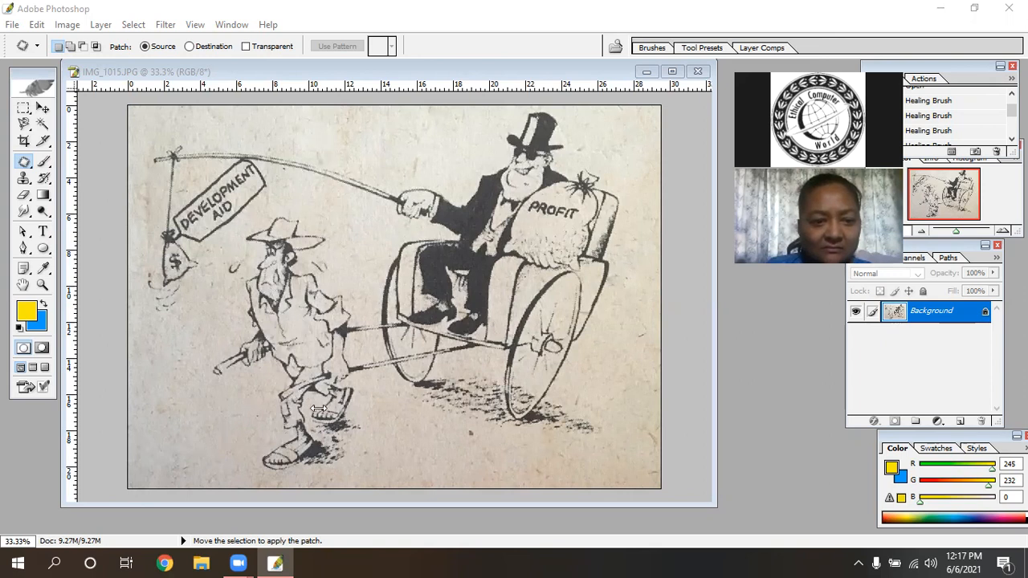
Select the upper paper background of IMG_1015.JPG with the Magic Wand, fill it with the blue background colour and deselect
click(26, 161)
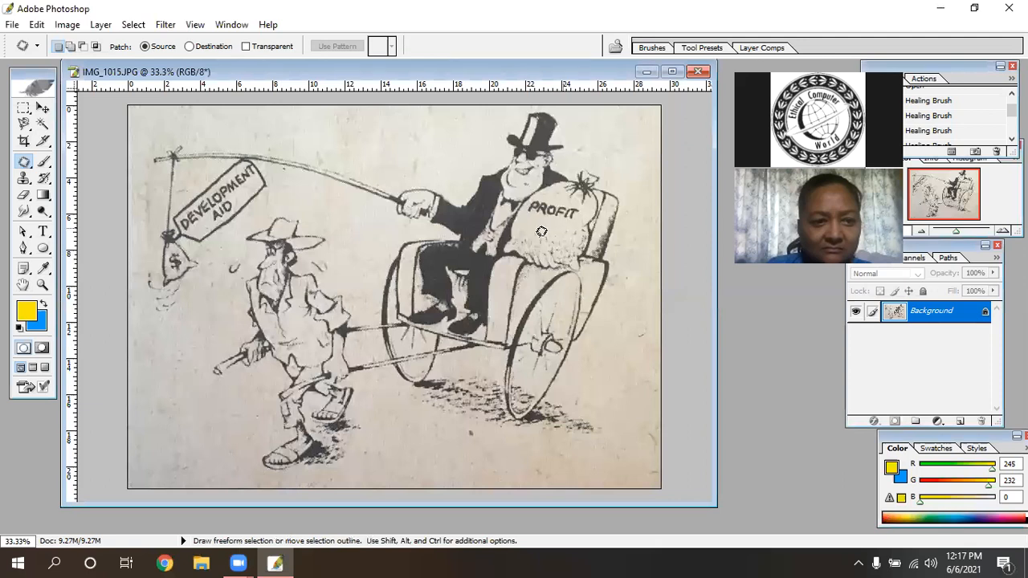
click(43, 125)
click(319, 140)
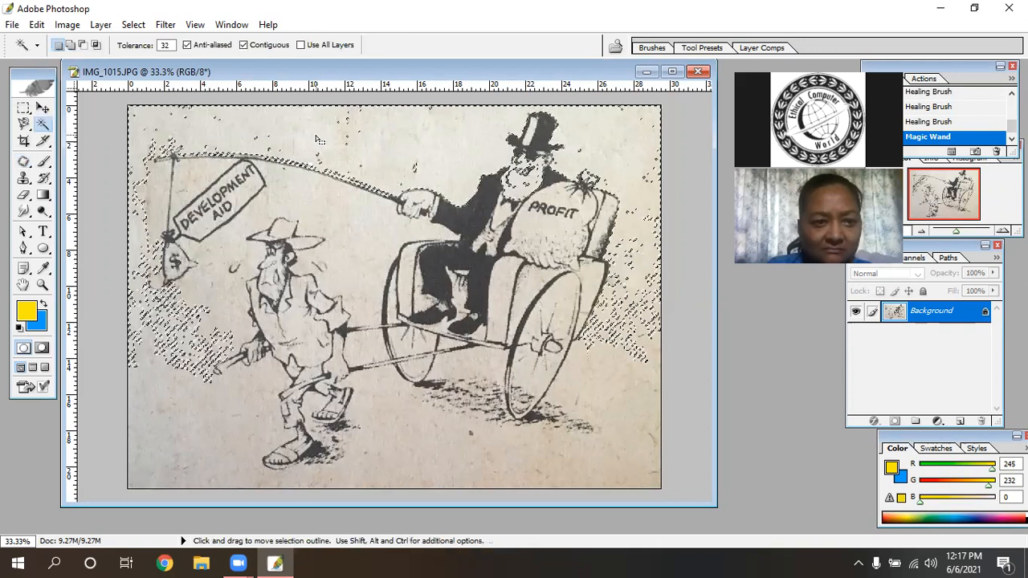
key(ctrl+BackSpace)
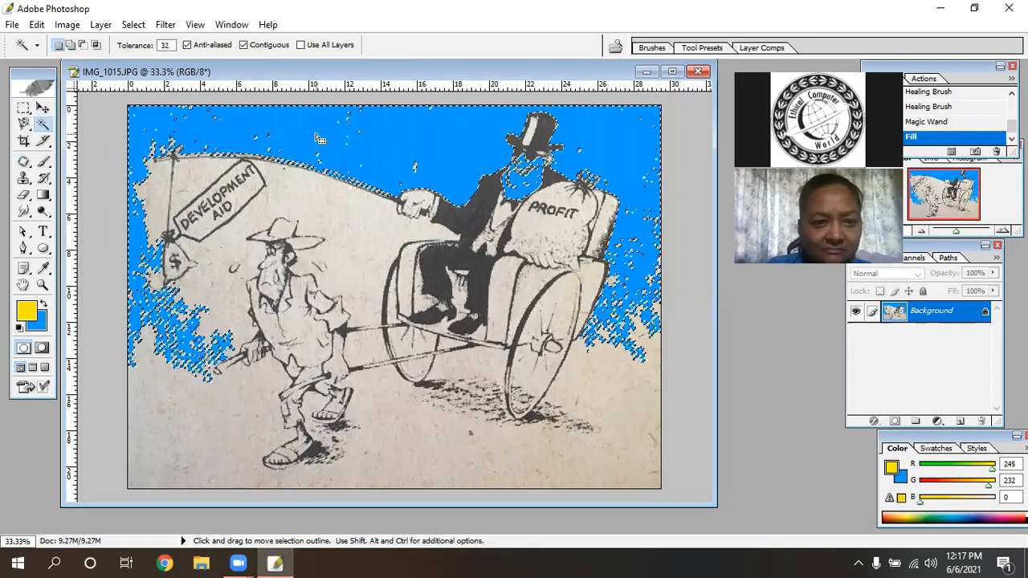
key(ctrl+d)
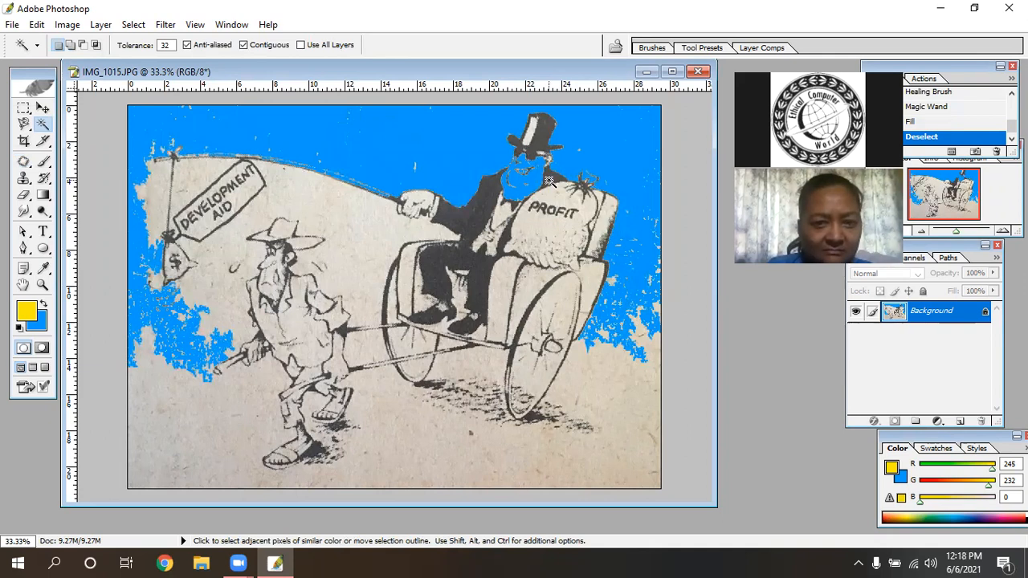
Undo the blue background fill on the cartoon and clear the restored selection
key(ctrl)
key(ctrl+alt+z)
key(ctrl+alt+z)
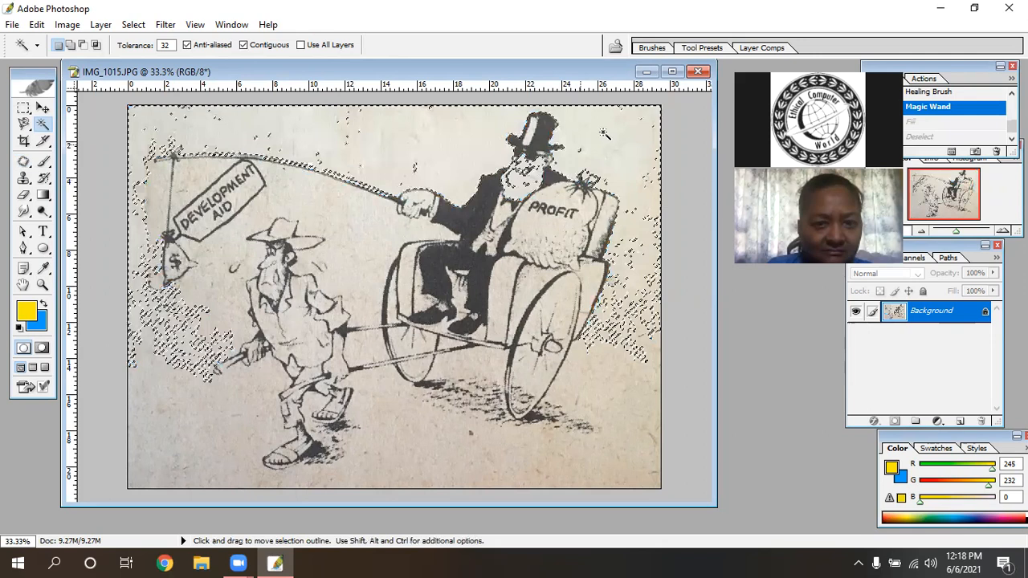
key(ctrl+d)
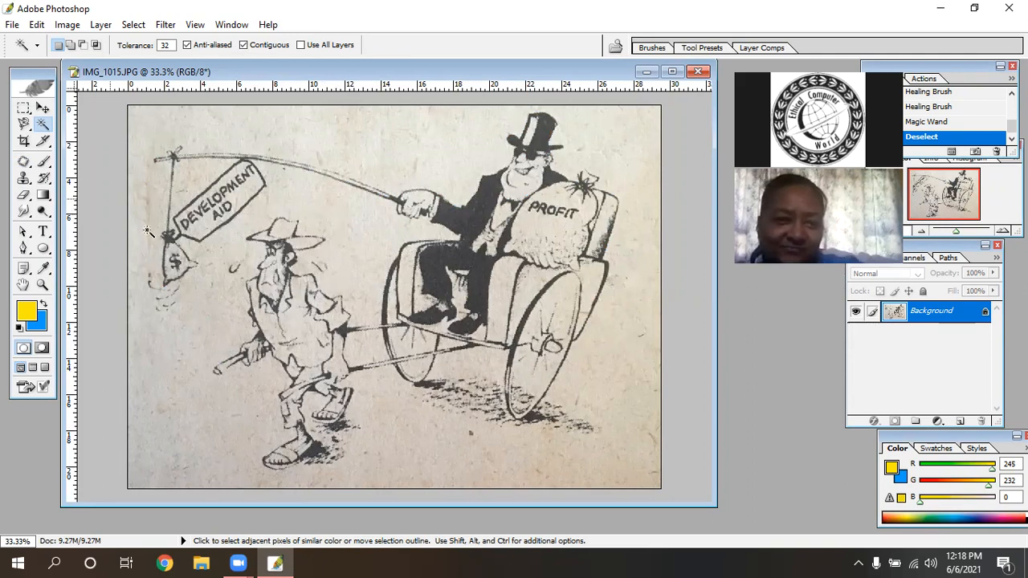
Trace the inside edge of the walking man's hat crown in yellow with the Color Replacement tool
scroll(270, 244, down, 3)
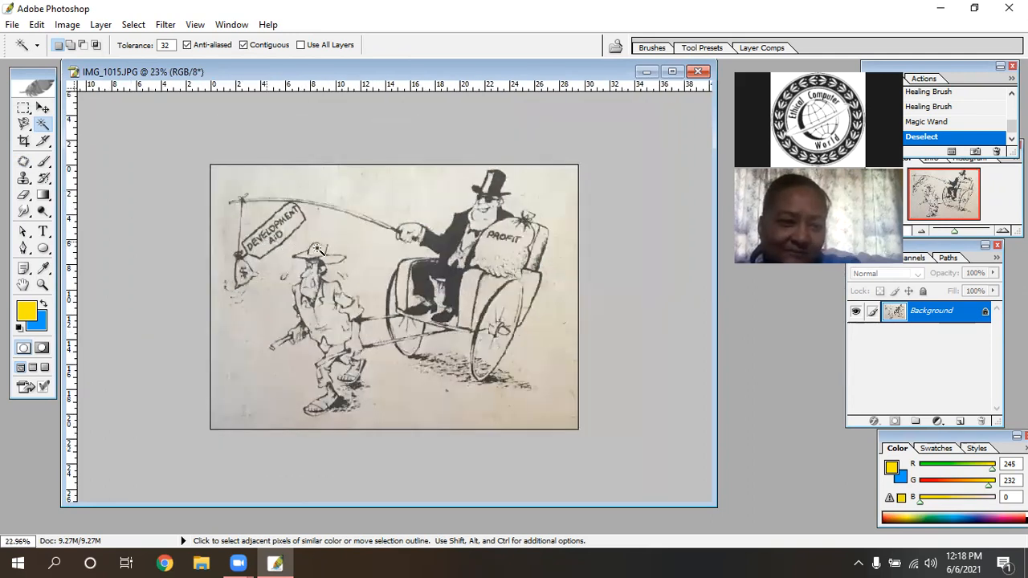
scroll(522, 393, up, 10)
drag(529, 377, 397, 193)
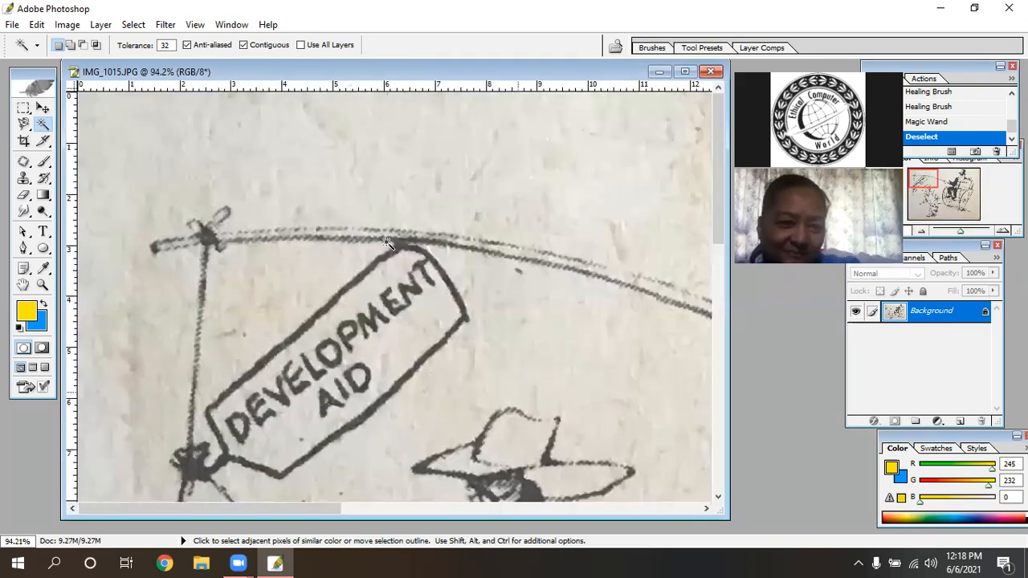
scroll(360, 202, down, 1)
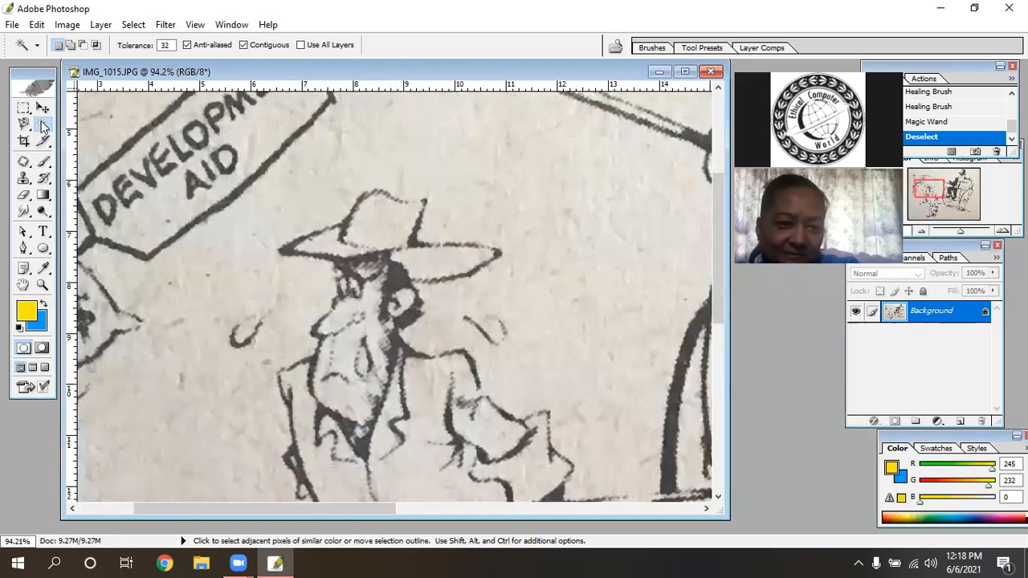
drag(24, 163, 155, 193)
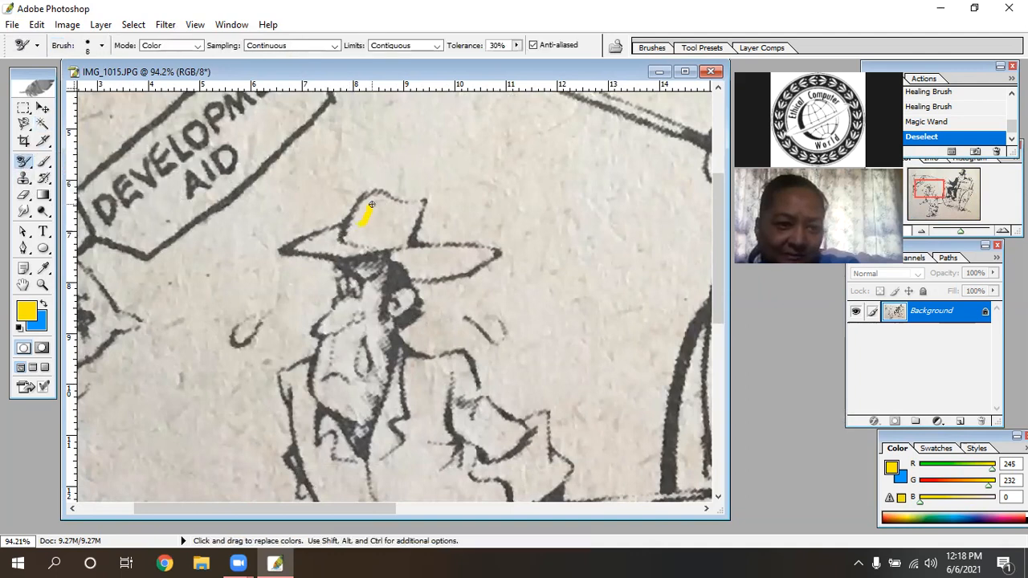
drag(380, 201, 385, 200)
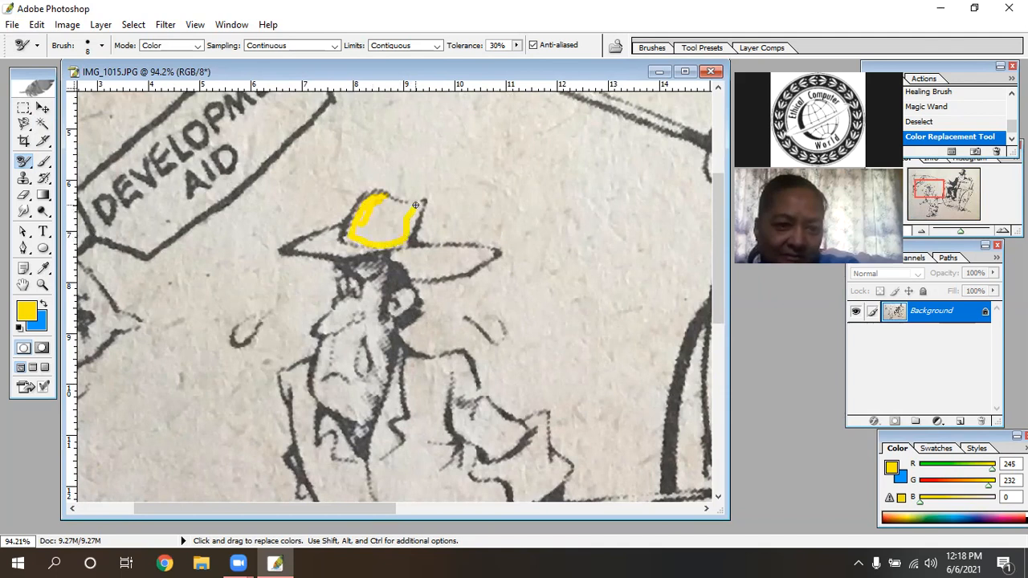
click(386, 203)
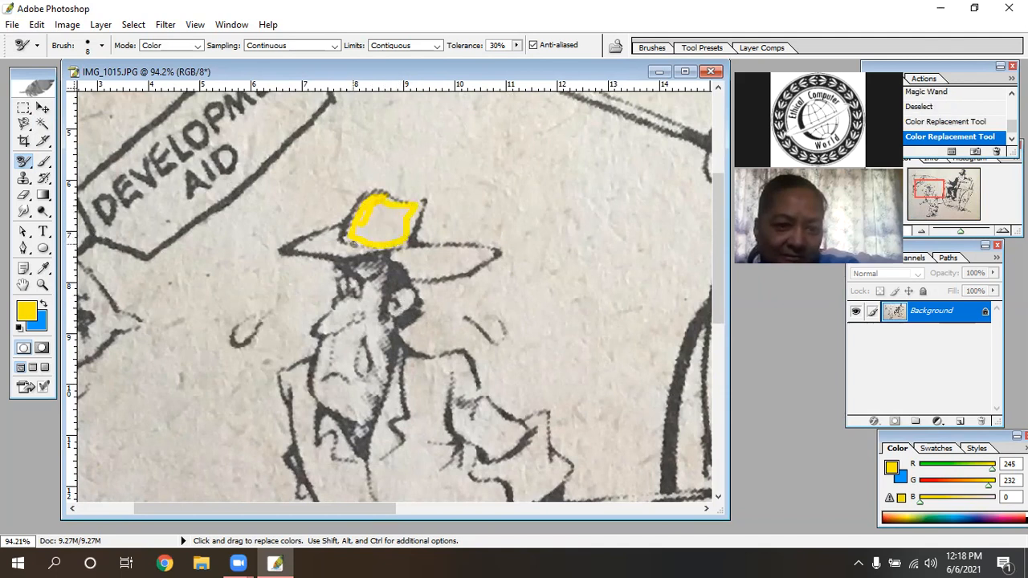
Switch to the Brush tool and set its master diameter to 10 px
click(45, 163)
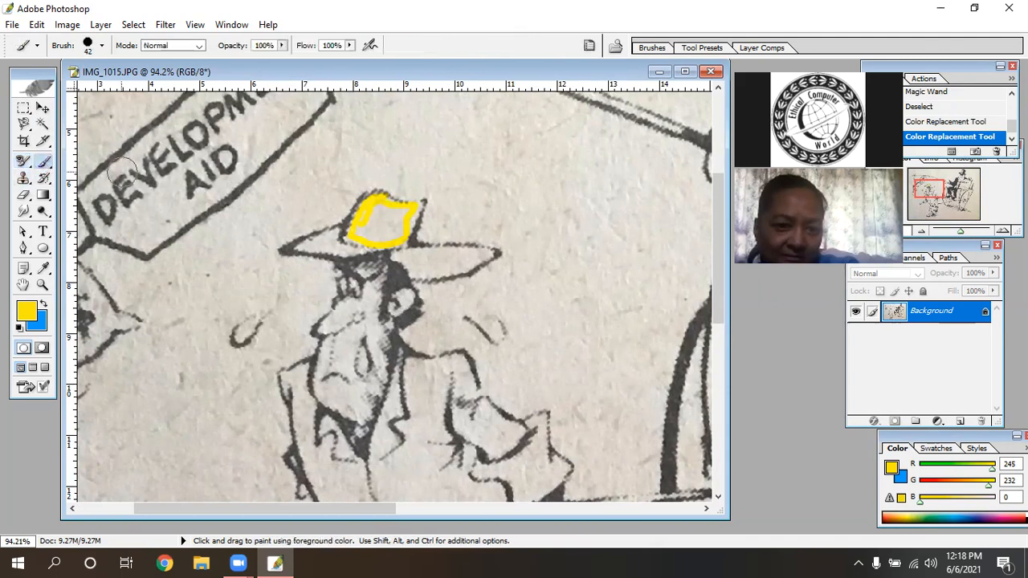
click(102, 45)
drag(42, 86, 28, 90)
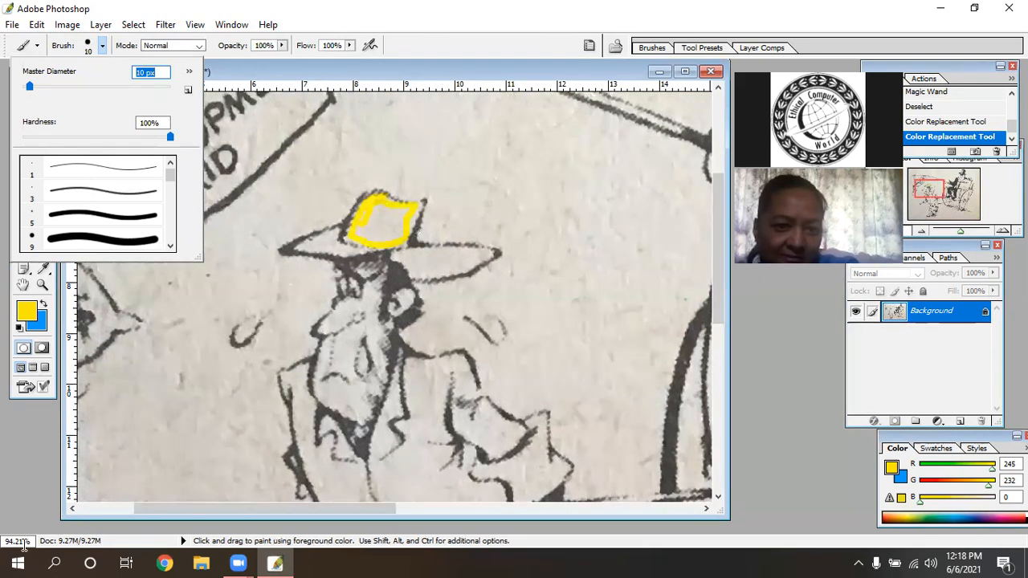
Magnify the cartoon to 300% and examine the walking man's hat with its yellow outline up close
drag(32, 542, 8, 540)
text(300)
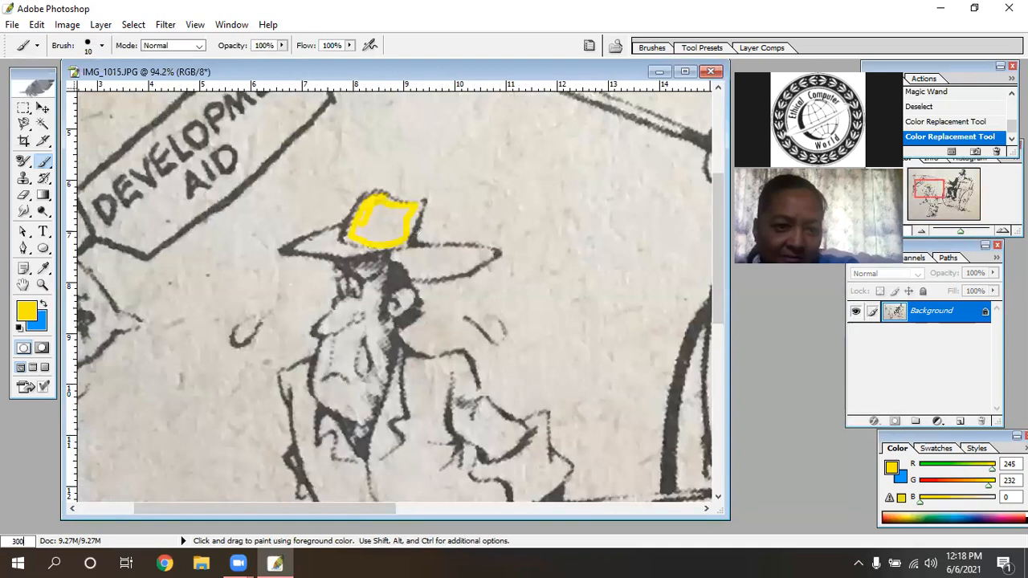
key(Return)
key(space)
drag(515, 450, 281, 185)
drag(426, 393, 485, 169)
drag(343, 361, 361, 129)
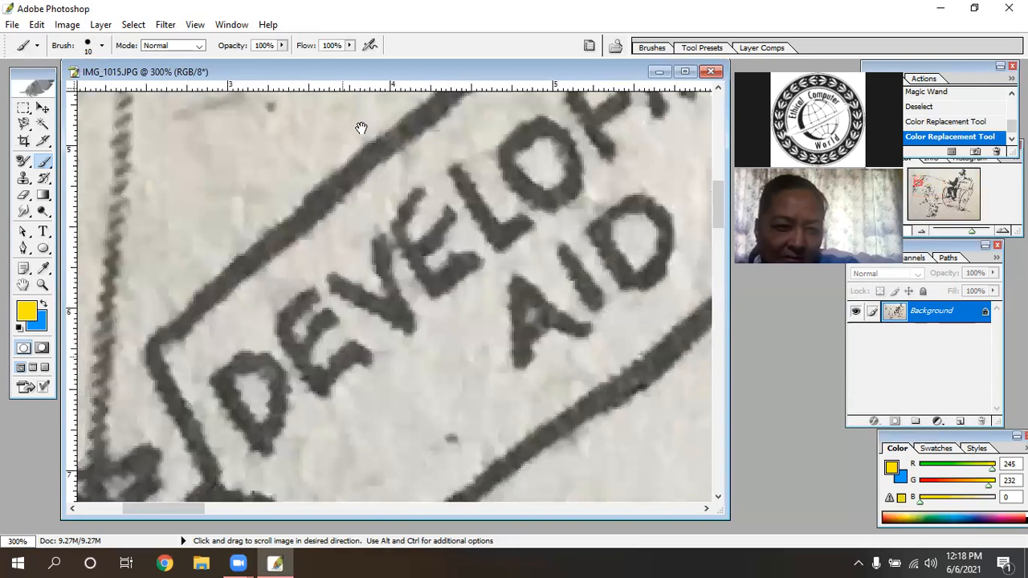
drag(330, 474, 378, 32)
mouse_move(362, 458)
mouse_down()
mouse_move(385, 96)
mouse_move(362, 32)
mouse_up()
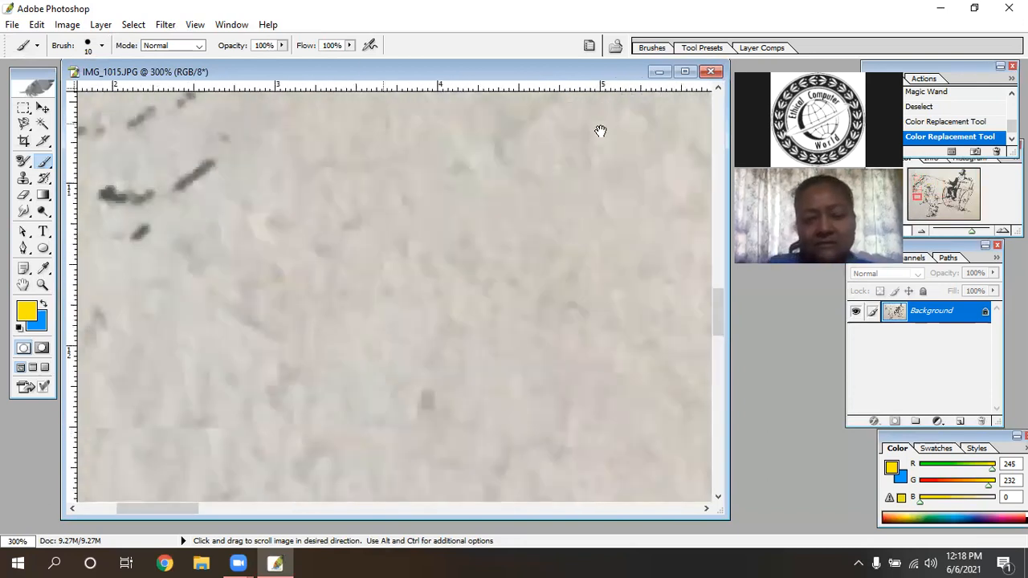
drag(241, 482, 526, 80)
drag(504, 402, 514, 89)
drag(426, 393, 434, 175)
drag(411, 324, 413, 167)
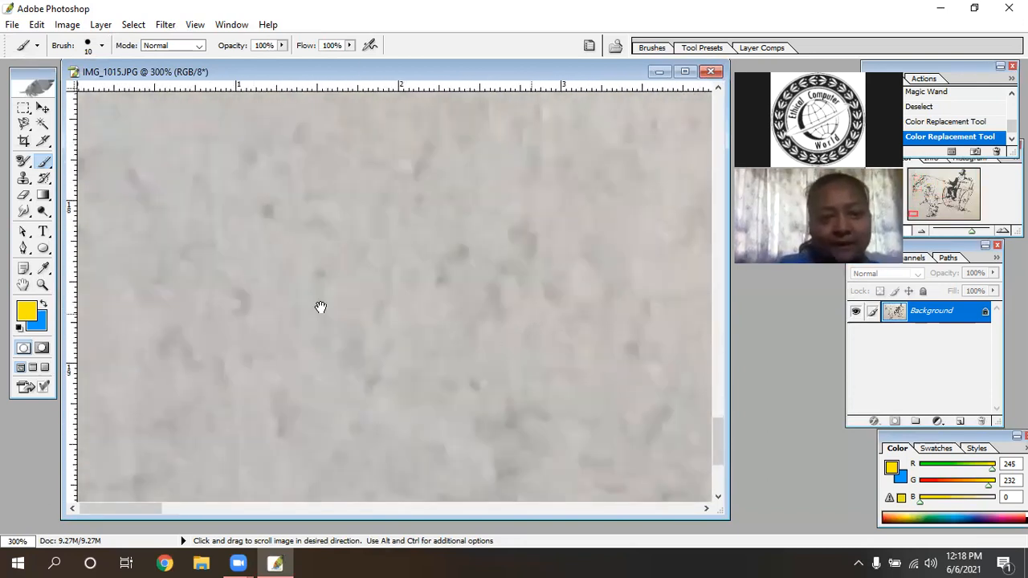
drag(642, 157, 313, 315)
drag(555, 139, 429, 282)
drag(666, 107, 422, 228)
drag(429, 100, 467, 317)
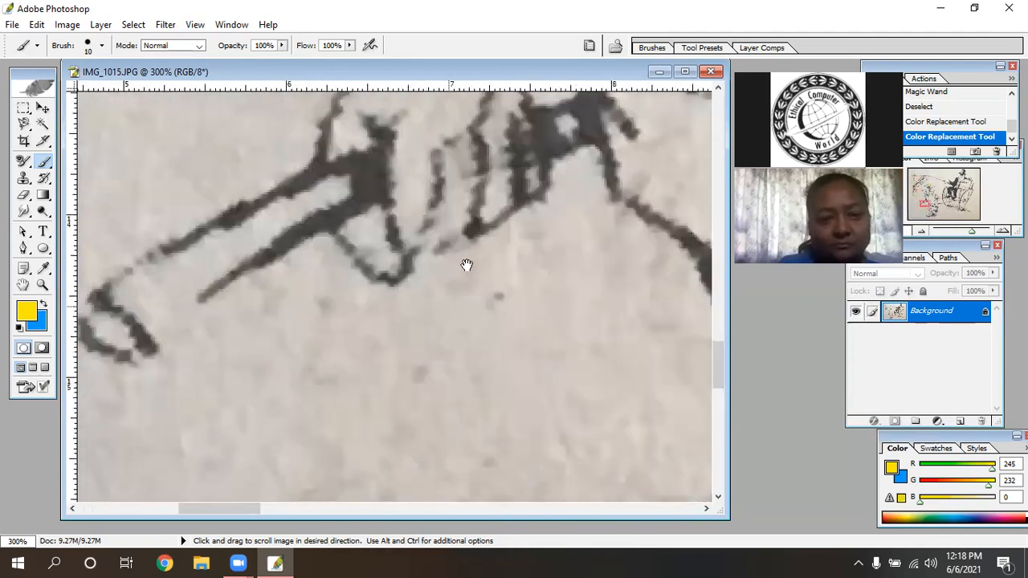
drag(467, 265, 502, 394)
click(928, 185)
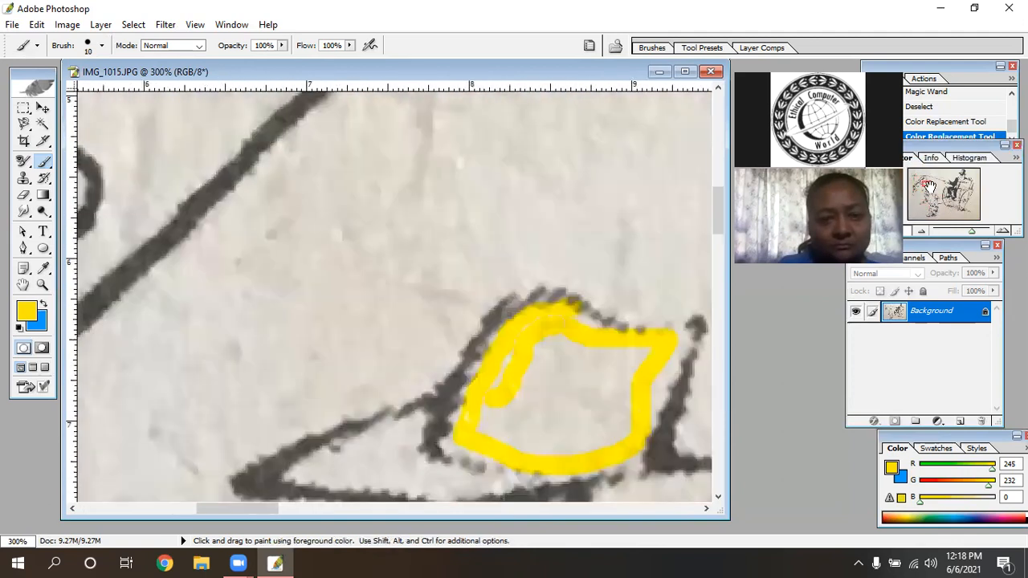
drag(925, 182, 930, 186)
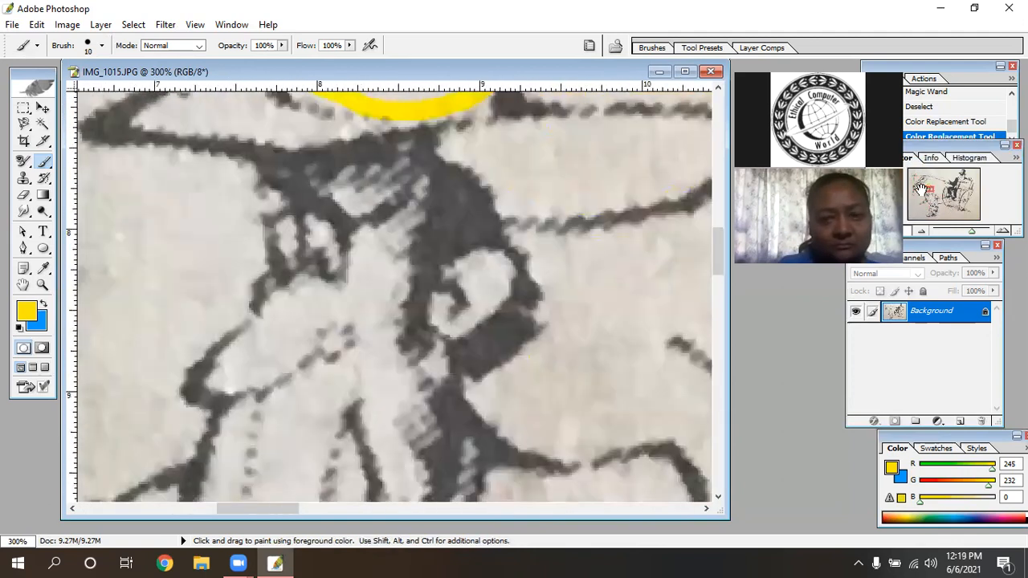
drag(551, 201, 512, 340)
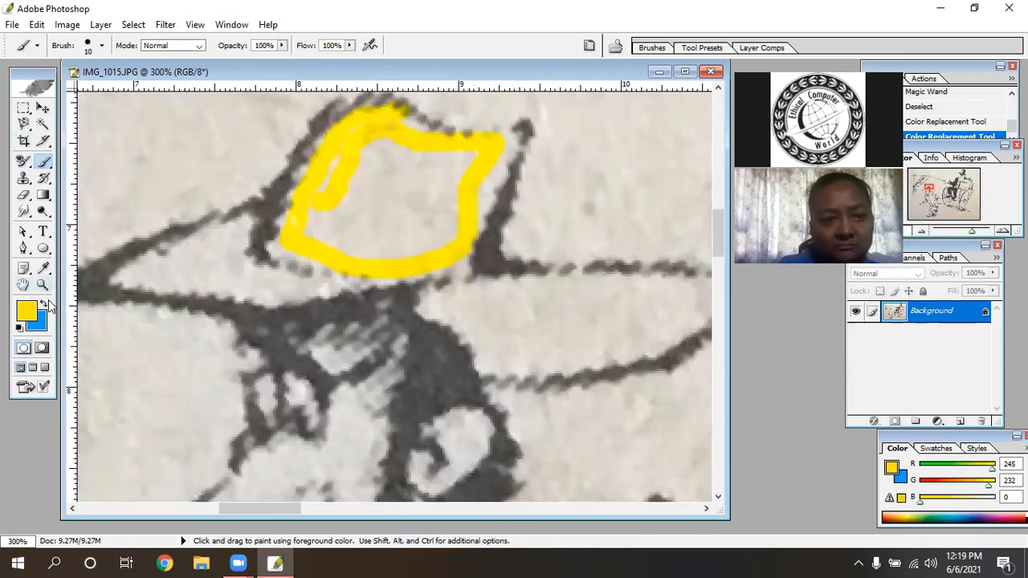
Restore the default black and white colours and paint a 7 px black brush stroke along the hat crown's upper-right edge
click(19, 328)
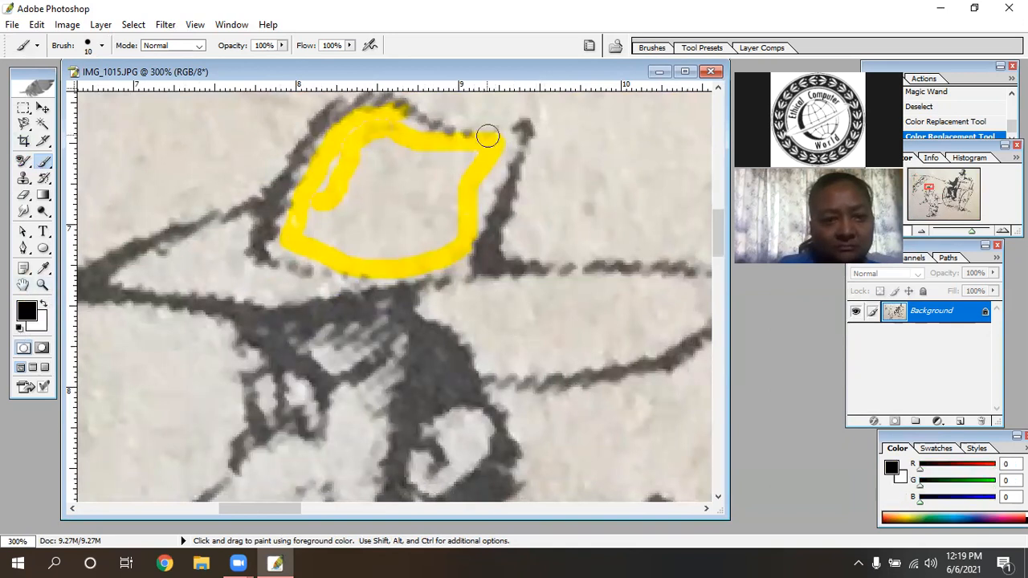
click(102, 46)
drag(30, 87, 28, 87)
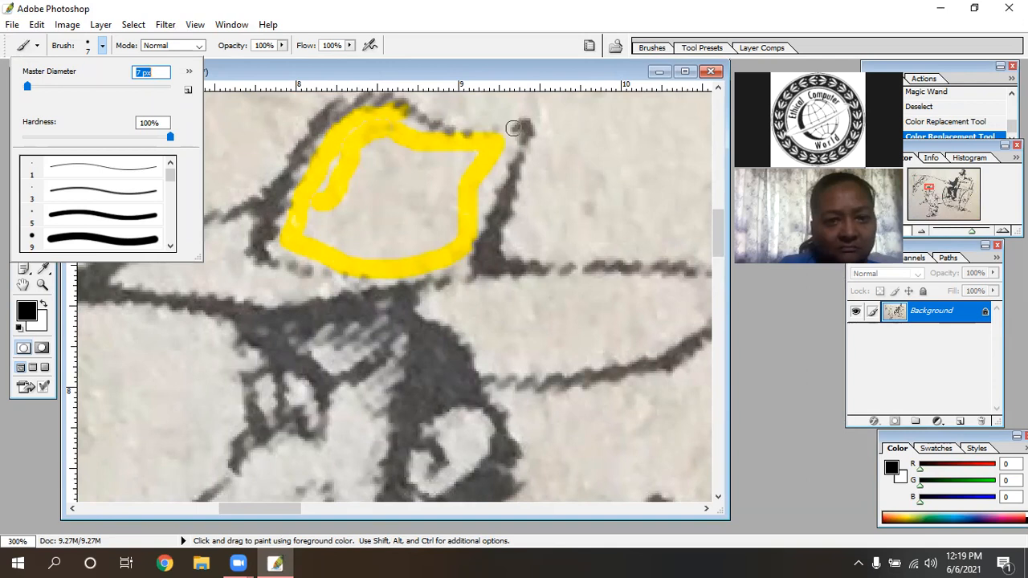
mouse_move(514, 131)
mouse_down()
mouse_move(459, 137)
mouse_move(402, 113)
mouse_up()
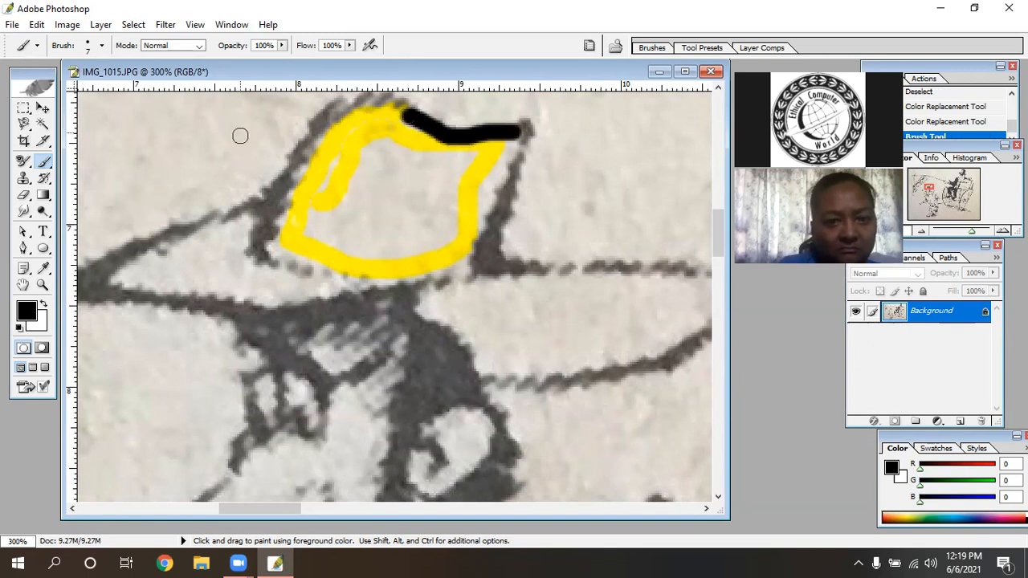
Test black brush strokes at the hat crown's upper-right corner in Color and Screen modes, and return the brush mode to Normal
click(169, 46)
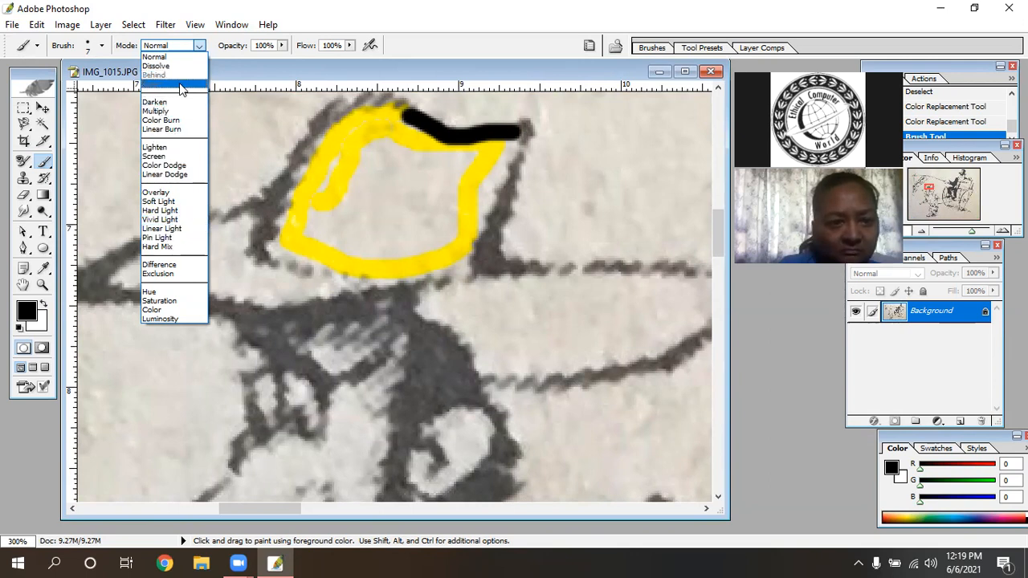
click(160, 309)
drag(522, 133, 511, 160)
click(517, 135)
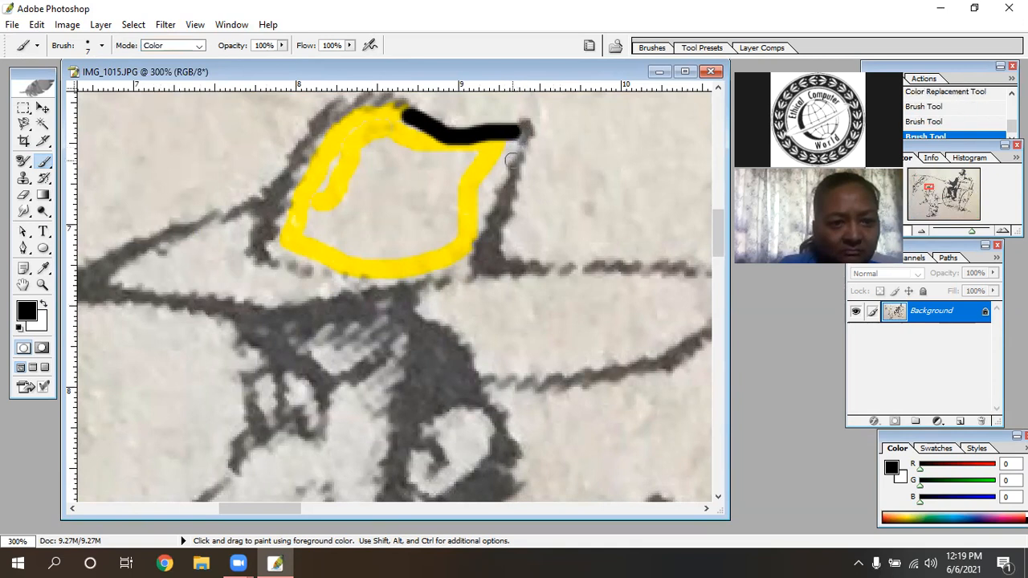
click(188, 49)
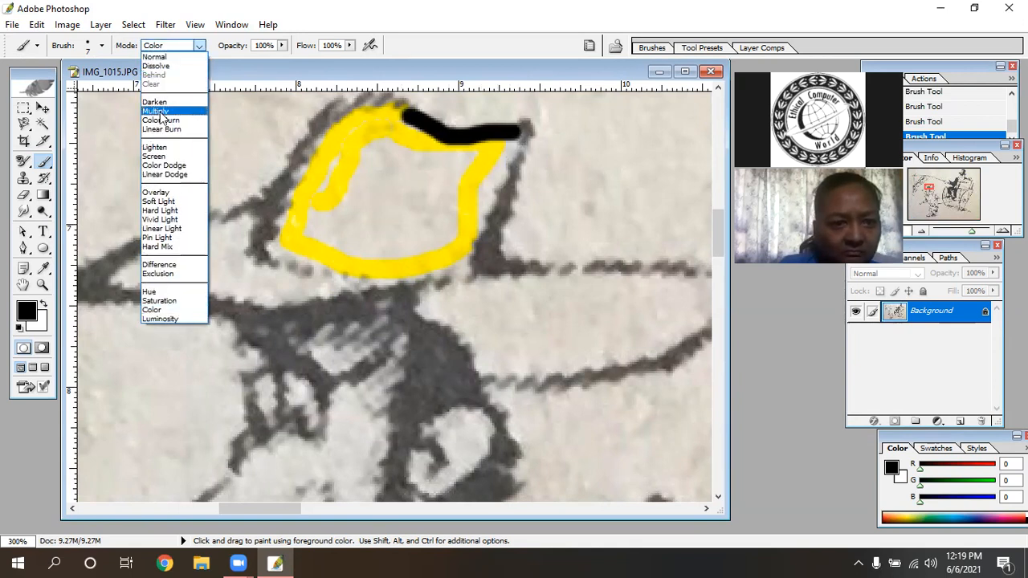
click(159, 156)
drag(521, 128, 517, 151)
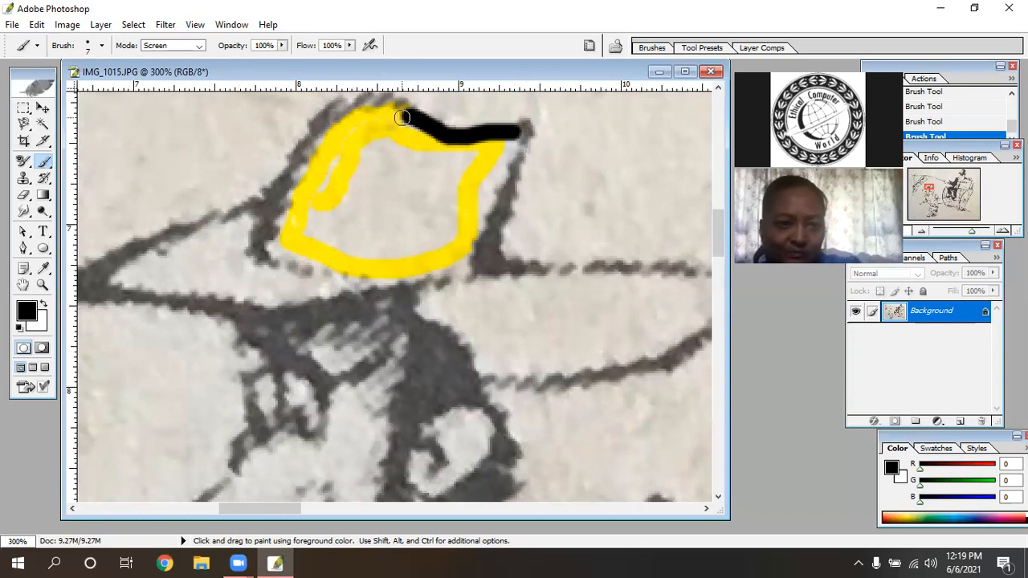
click(164, 46)
click(163, 55)
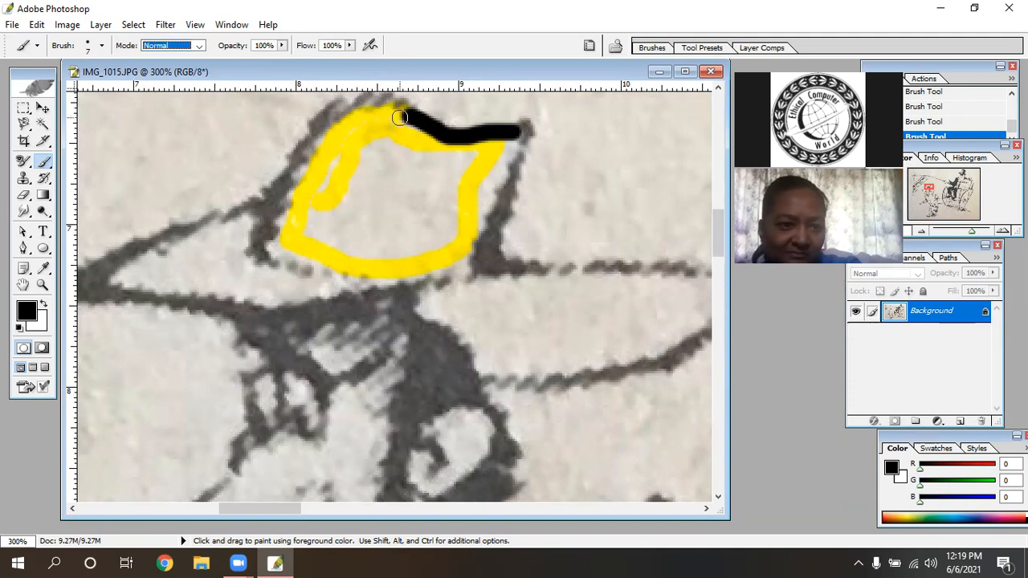
Paint a 7 px black outline around the rest of the walking man's hat crown and both sides of the brim
click(403, 113)
click(395, 109)
mouse_move(395, 109)
mouse_down()
mouse_move(347, 100)
mouse_move(319, 125)
mouse_move(257, 243)
mouse_move(264, 255)
mouse_move(358, 275)
mouse_up()
mouse_move(265, 195)
mouse_down()
mouse_move(106, 276)
mouse_move(275, 303)
mouse_move(458, 280)
mouse_up()
mouse_move(516, 137)
mouse_down()
mouse_move(476, 277)
mouse_move(696, 275)
mouse_up()
drag(266, 511, 278, 512)
mouse_move(580, 280)
mouse_down()
mouse_move(639, 278)
mouse_move(664, 299)
mouse_move(543, 362)
mouse_move(407, 373)
mouse_move(393, 372)
mouse_move(380, 345)
mouse_move(334, 286)
mouse_up()
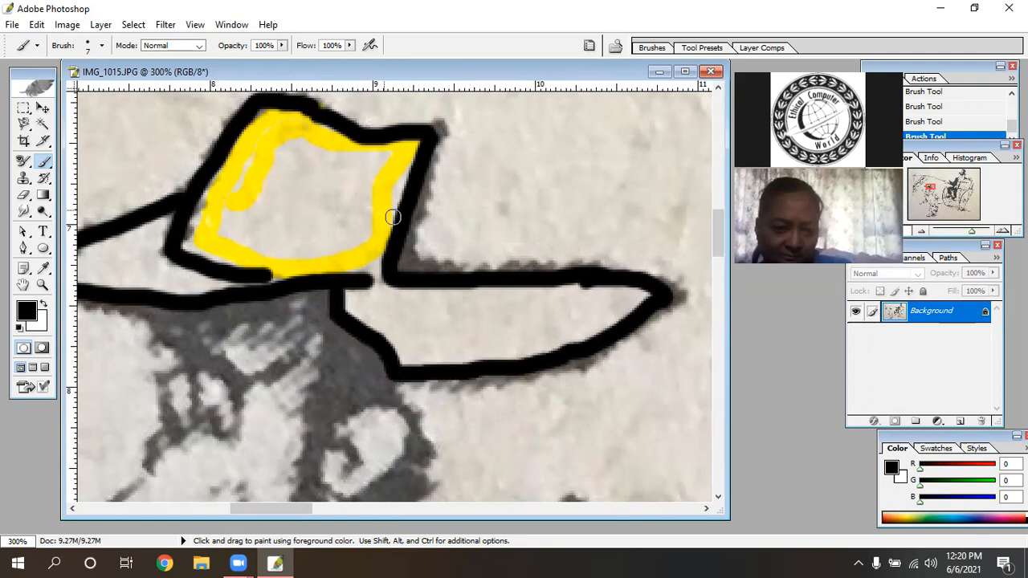
key(space)
drag(314, 213, 431, 214)
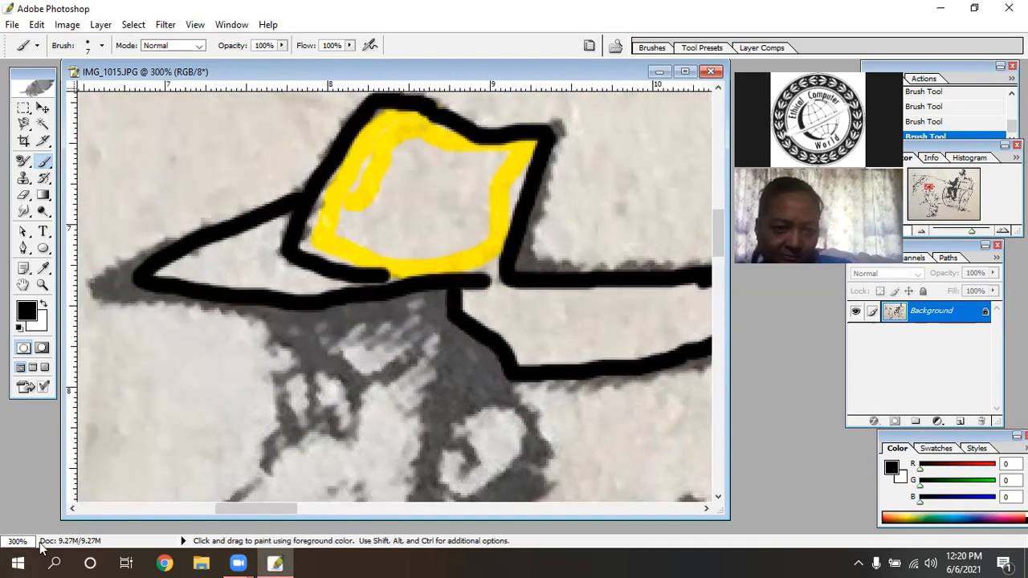
Select the unpainted area inside the hat crown's yellow outline with the Magic Wand
drag(962, 230, 965, 232)
drag(424, 269, 663, 293)
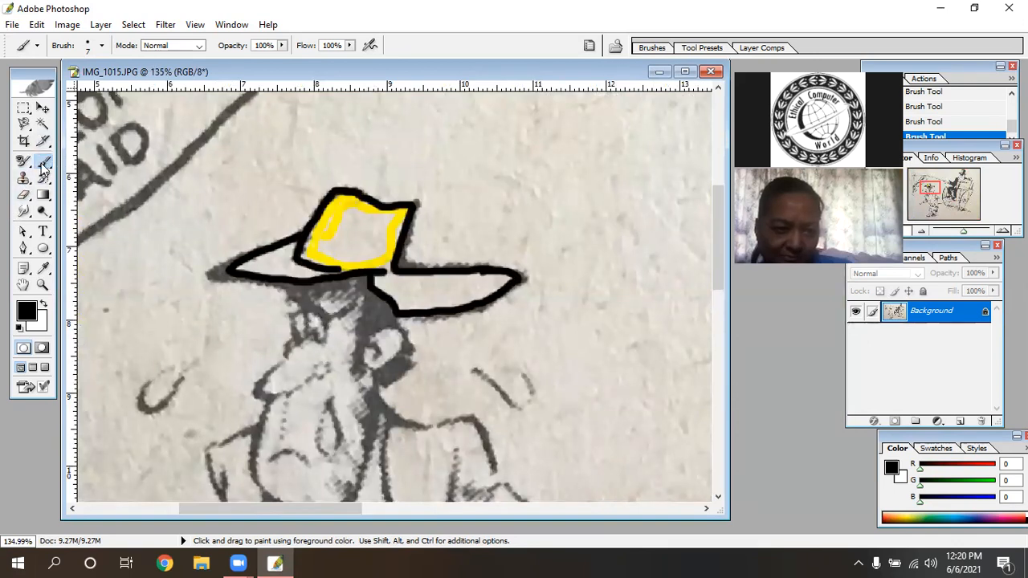
click(43, 125)
click(360, 231)
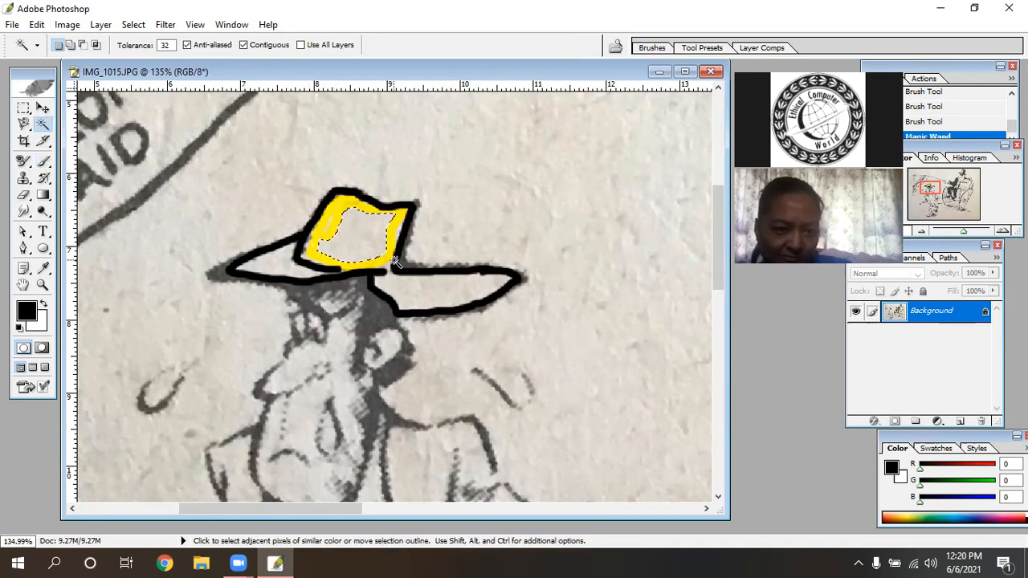
Swap the foreground and background colours and set the foreground to yellow-green, RGB 182, 247, 60
click(44, 306)
click(26, 310)
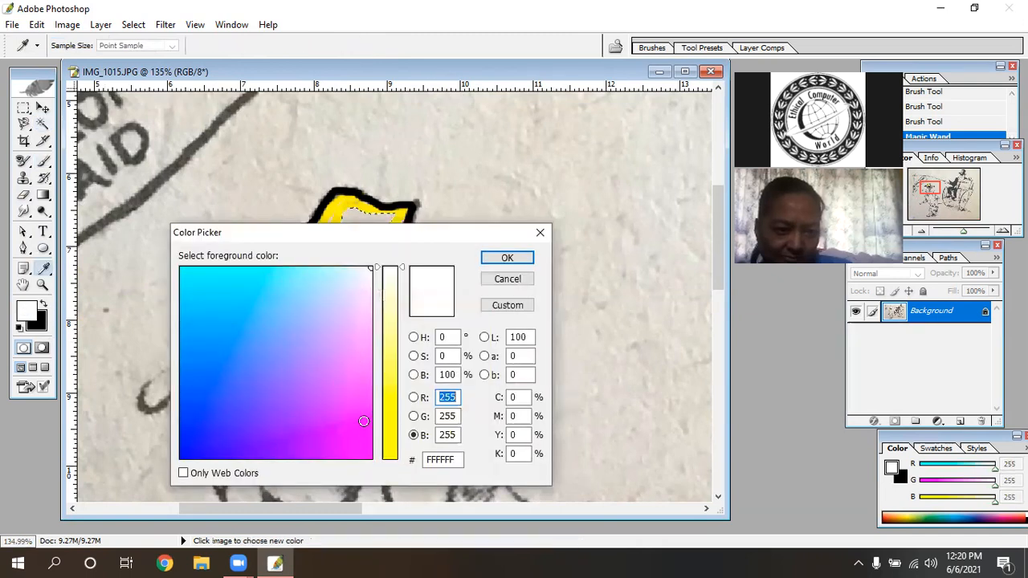
click(389, 414)
click(316, 273)
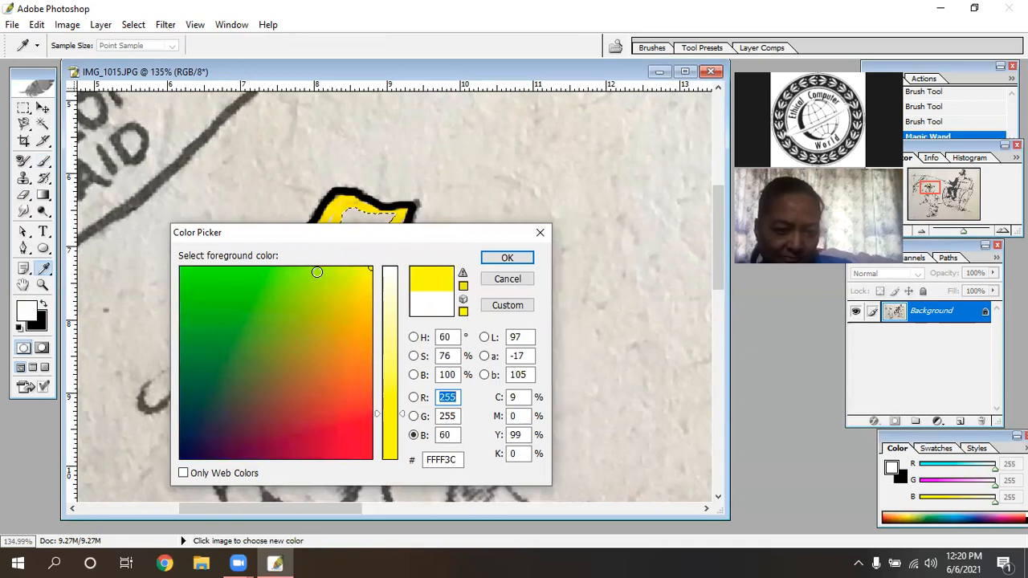
click(508, 257)
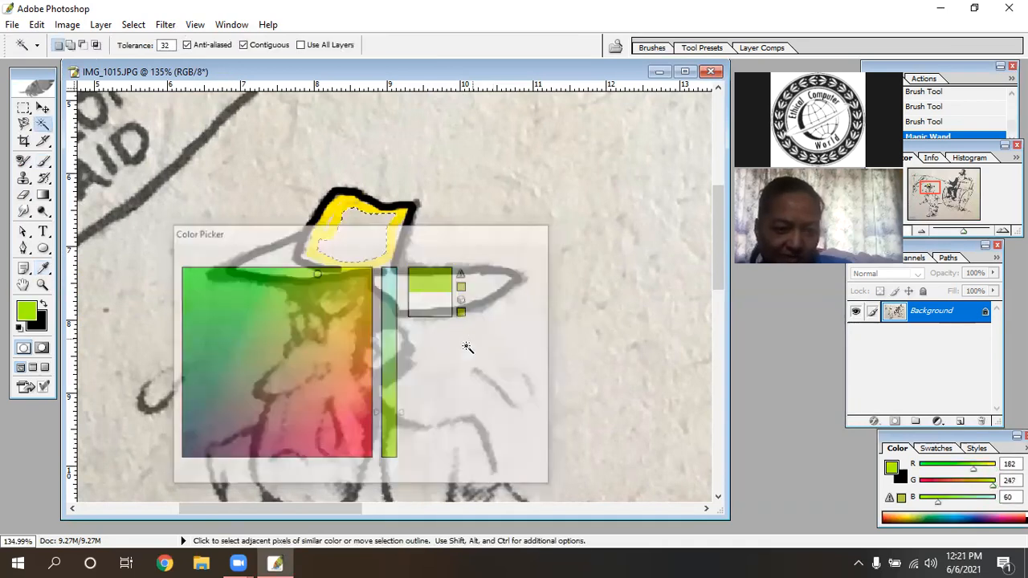
Set the foreground colour to red, RGB 222, 19, 16, and fill the selected area of the hat crown with it
click(27, 311)
click(346, 445)
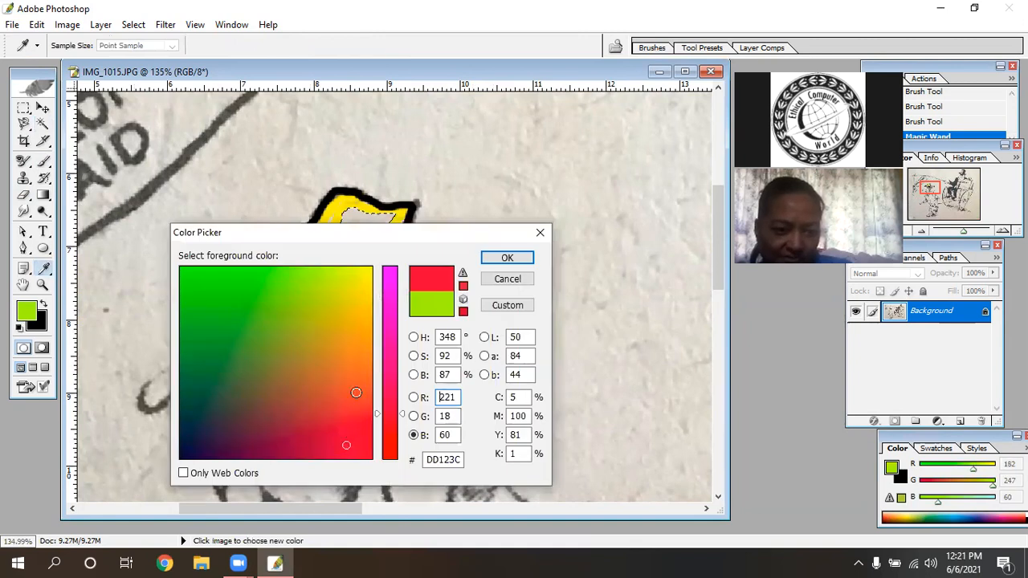
click(390, 448)
click(347, 444)
click(494, 261)
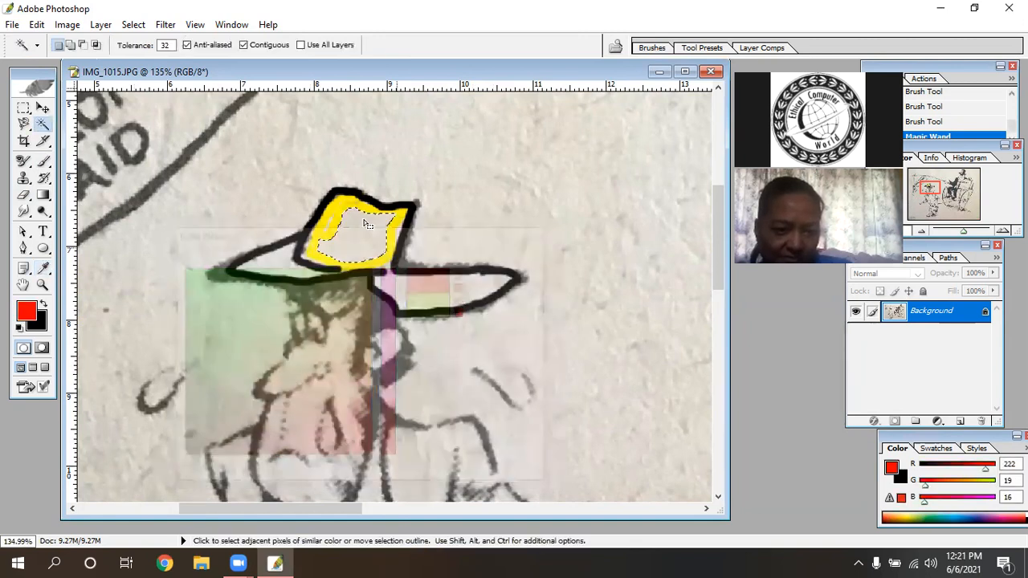
key(alt+BackSpace)
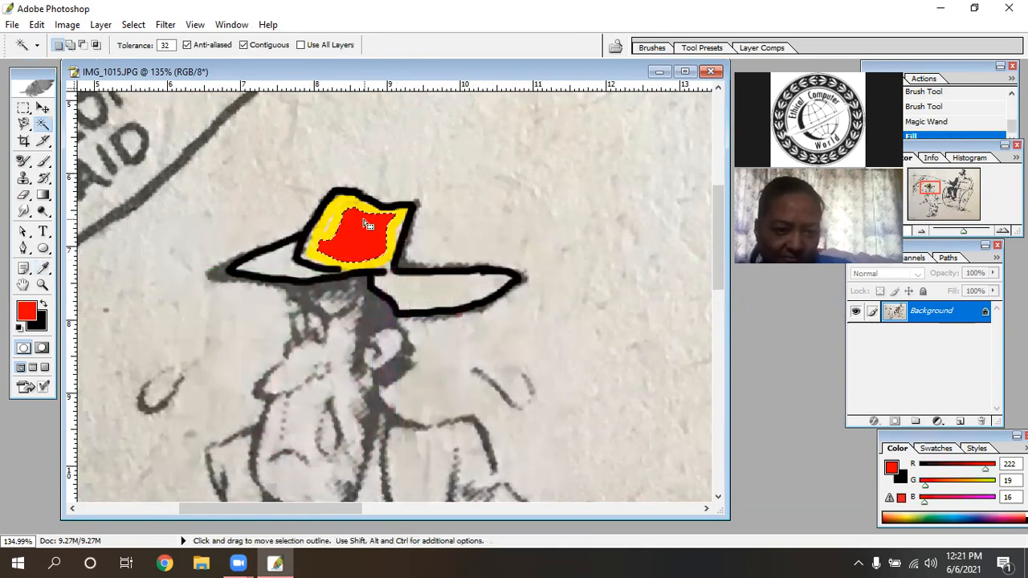
Select the left and right parts of the hat brim with the Magic Wand and fill each with the red foreground colour
click(285, 267)
key(alt+BackSpace)
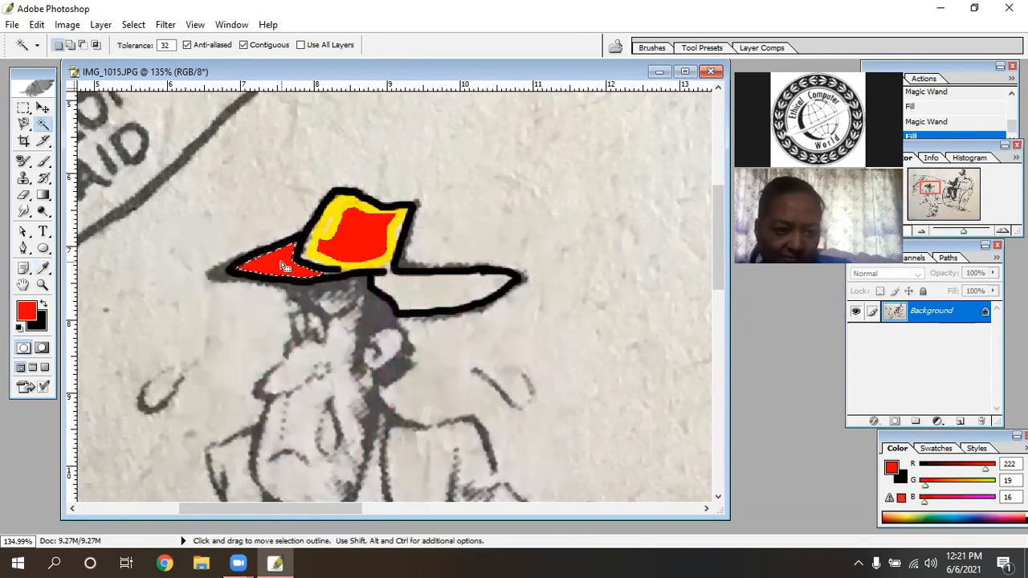
click(438, 294)
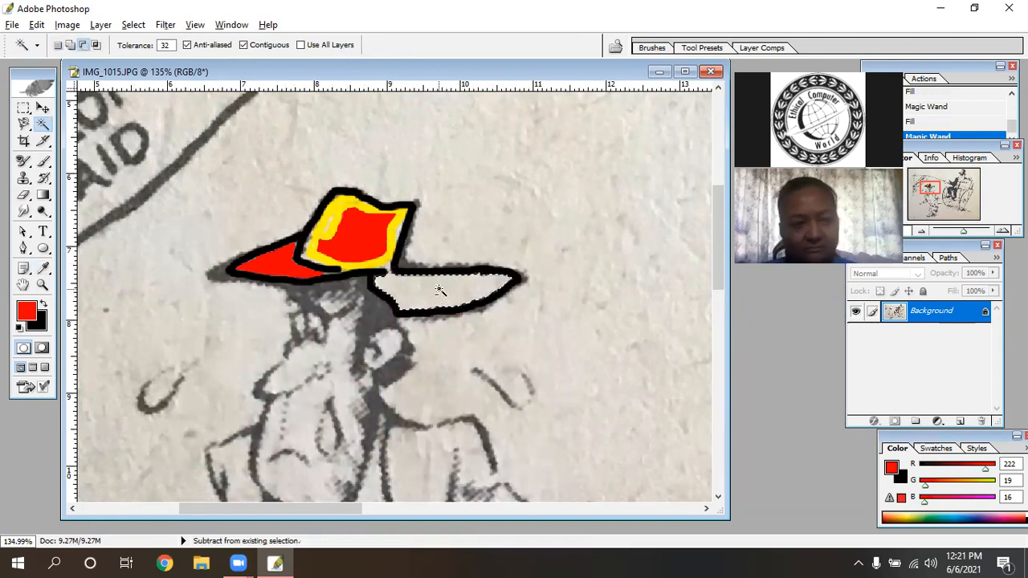
key(alt+BackSpace)
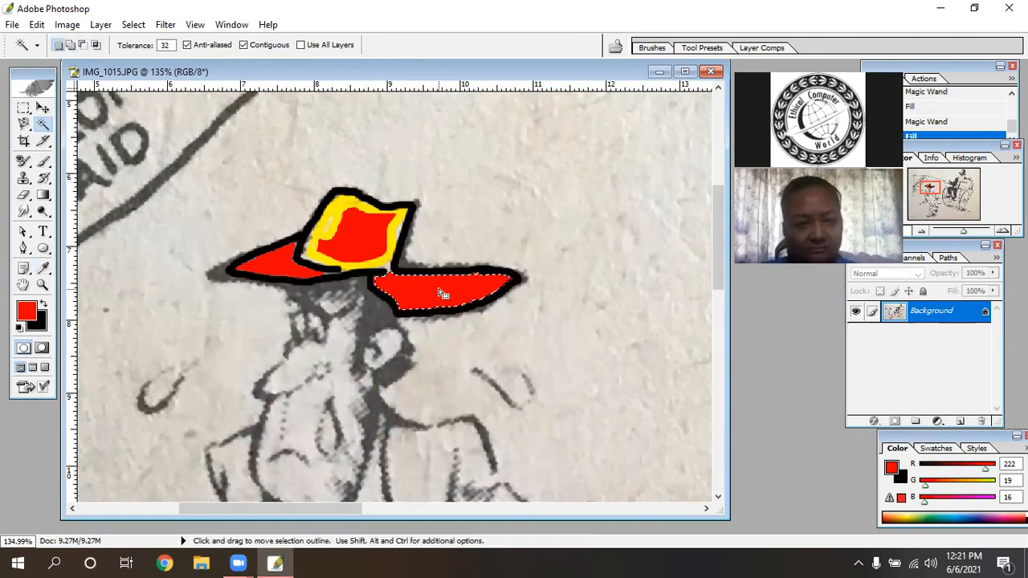
Clear the selection and paint red over the yellow patch on the crown's left side with a 33 px brush
click(338, 211)
click(332, 218)
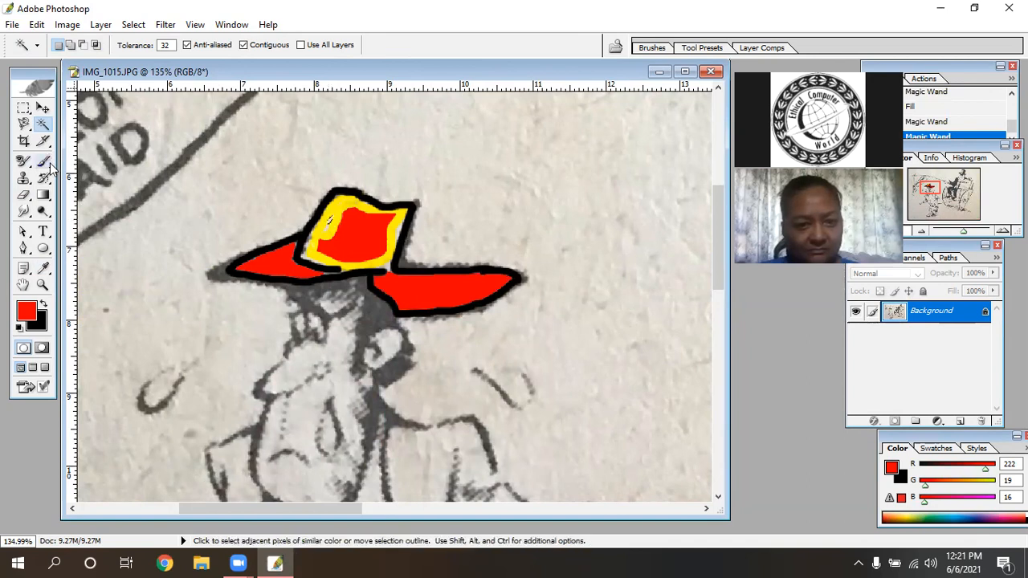
key(ctrl+d)
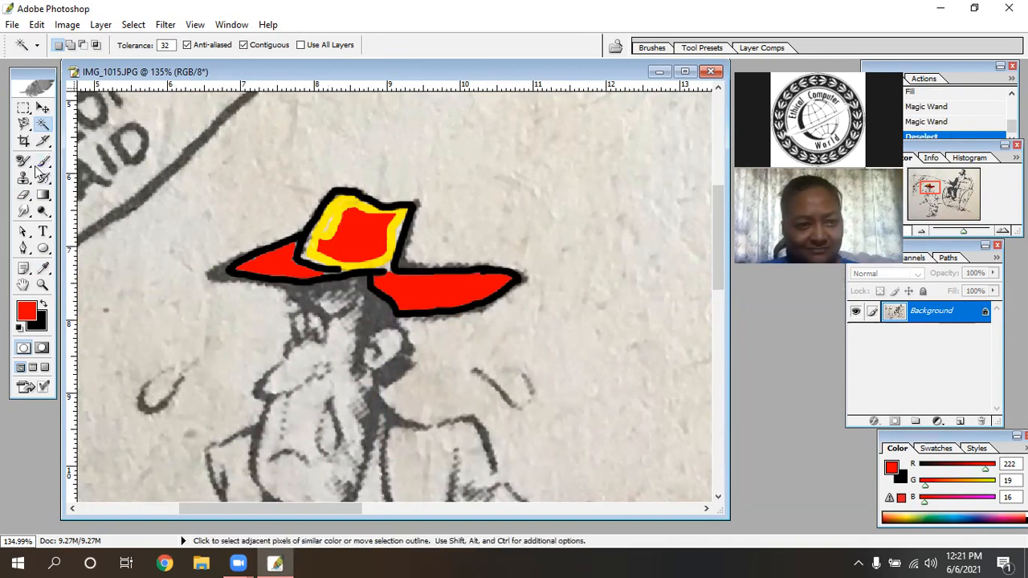
click(44, 161)
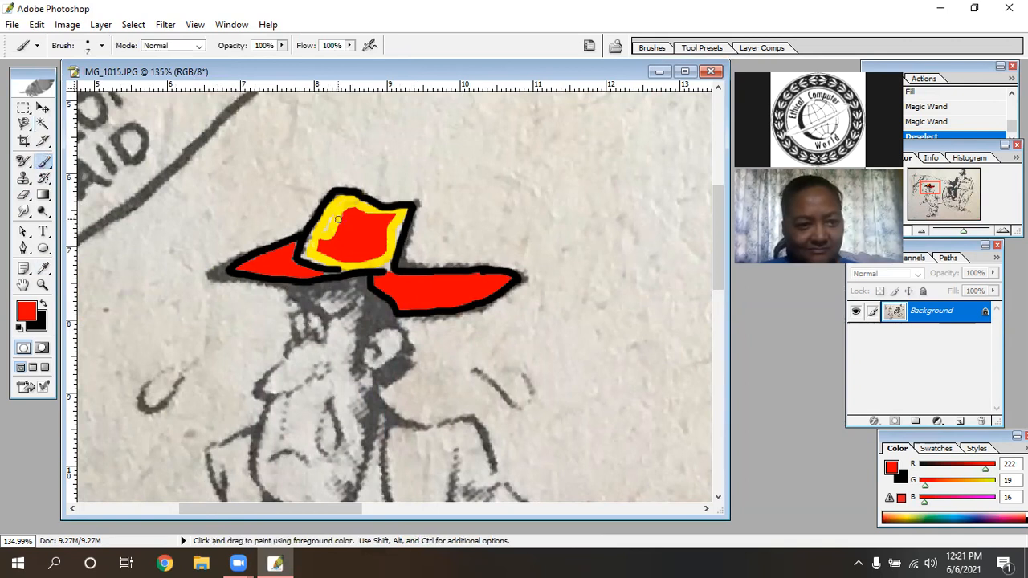
click(102, 48)
click(46, 86)
click(333, 234)
drag(333, 234, 338, 230)
Paint red over the yellow near the crown's top with the brush reduced to 16 px and to 10 px
click(102, 48)
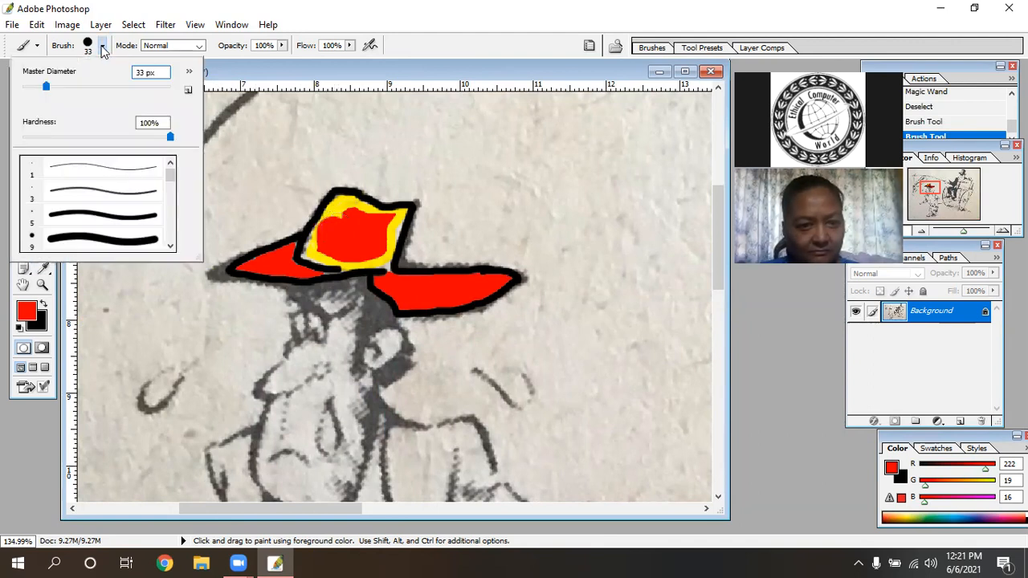
click(35, 87)
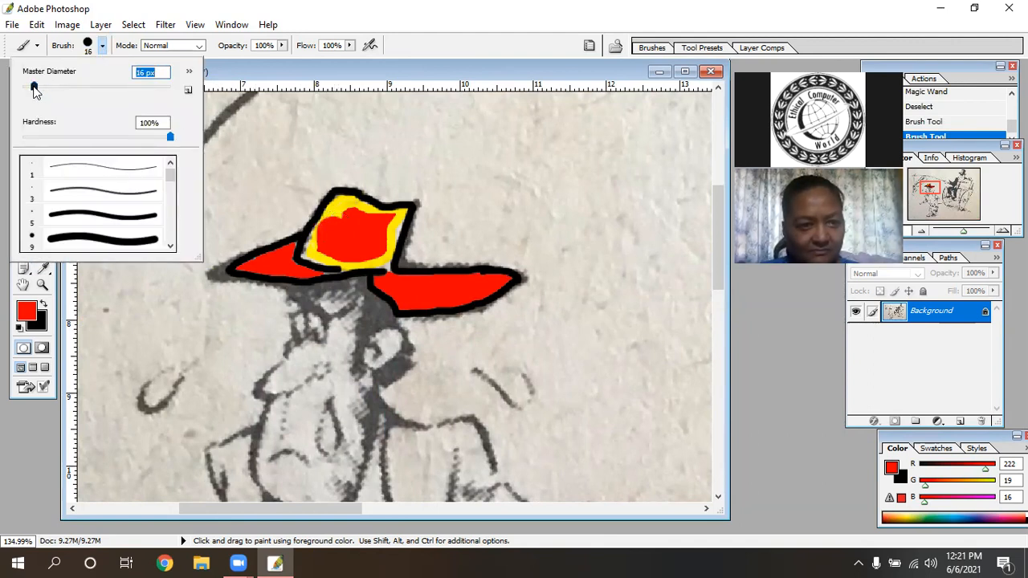
click(379, 217)
drag(379, 217, 347, 205)
click(101, 45)
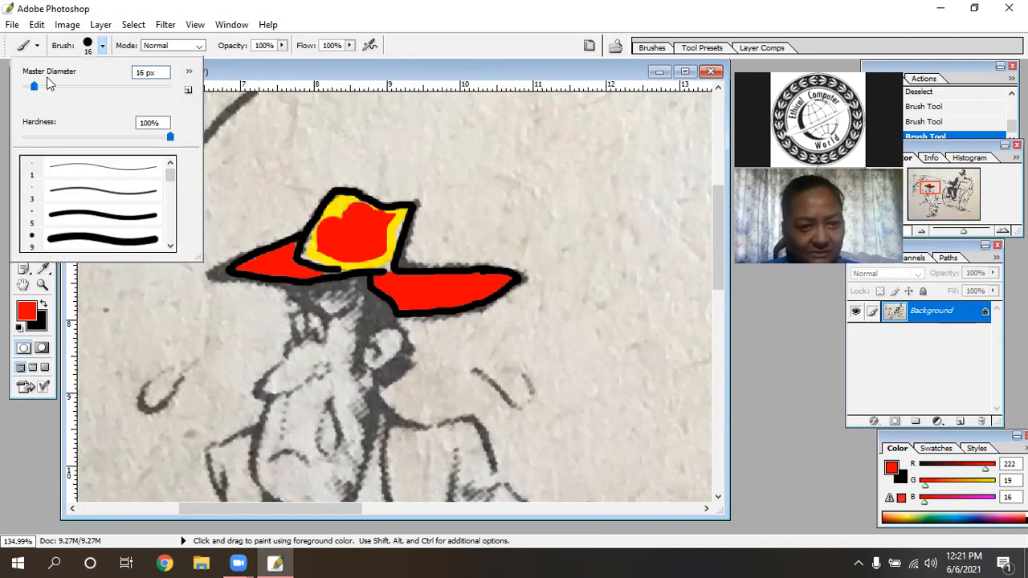
drag(30, 87, 29, 86)
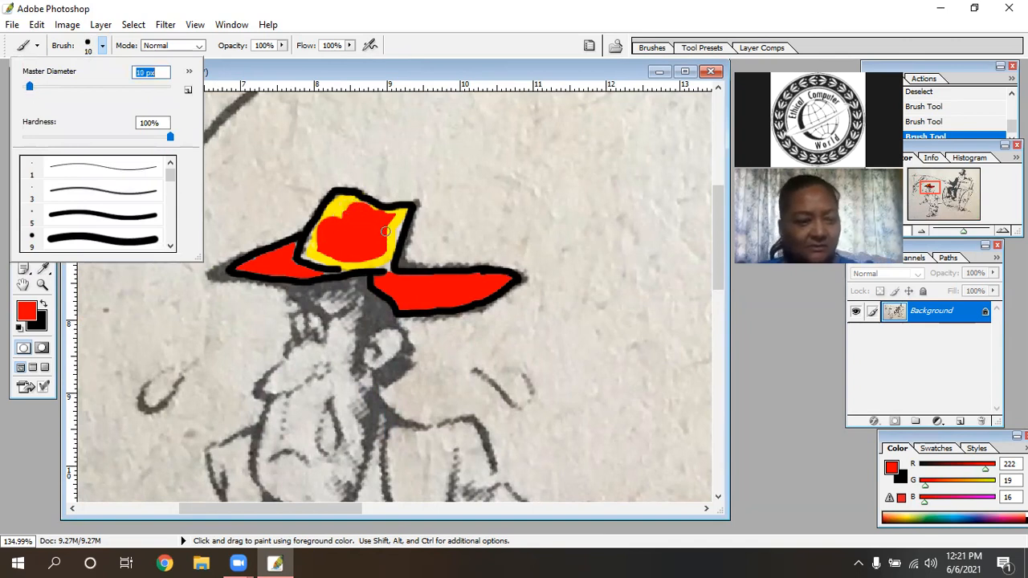
mouse_move(343, 214)
mouse_down()
mouse_move(327, 229)
mouse_move(334, 204)
mouse_move(337, 214)
mouse_up()
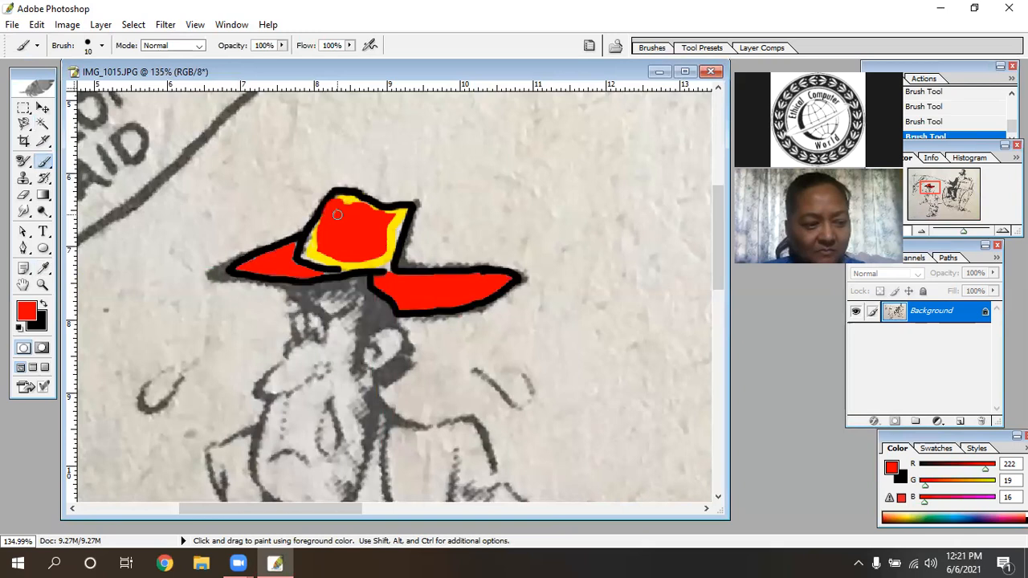
Cover the remaining yellow and pale edges inside the hat crown's black outline with red, using the 10 px brush
key(z)
click(360, 246)
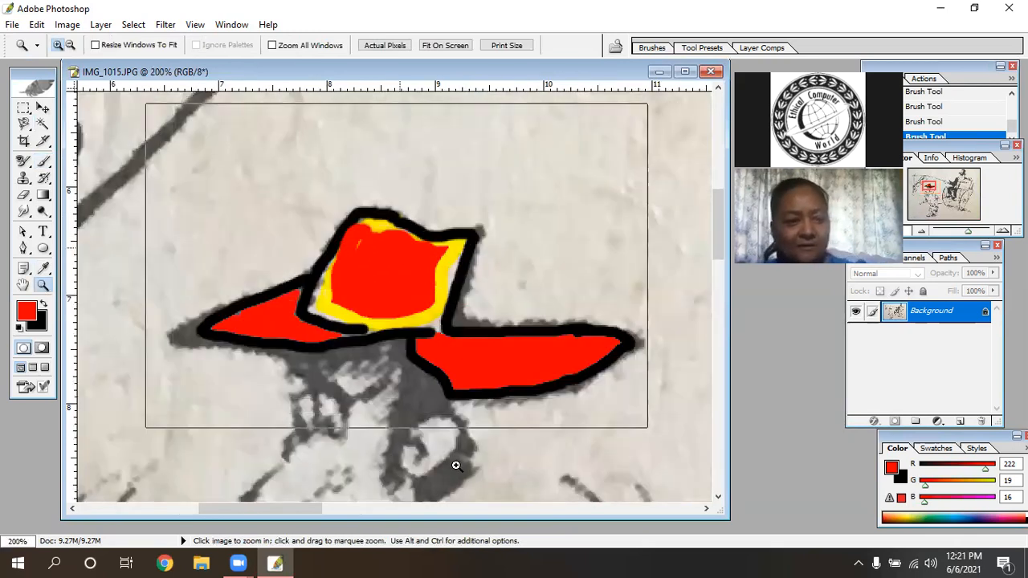
click(470, 318)
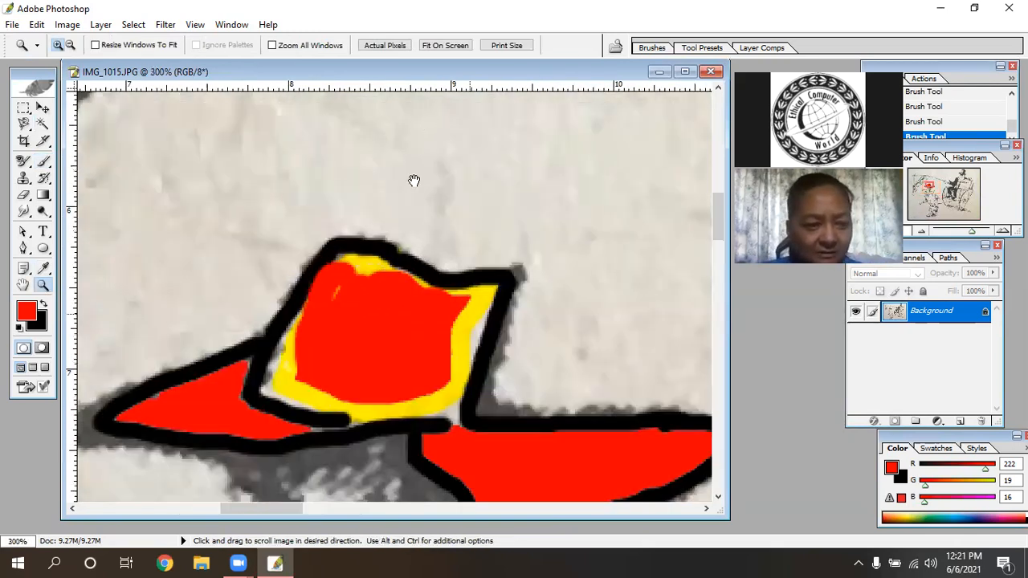
drag(458, 411, 404, 278)
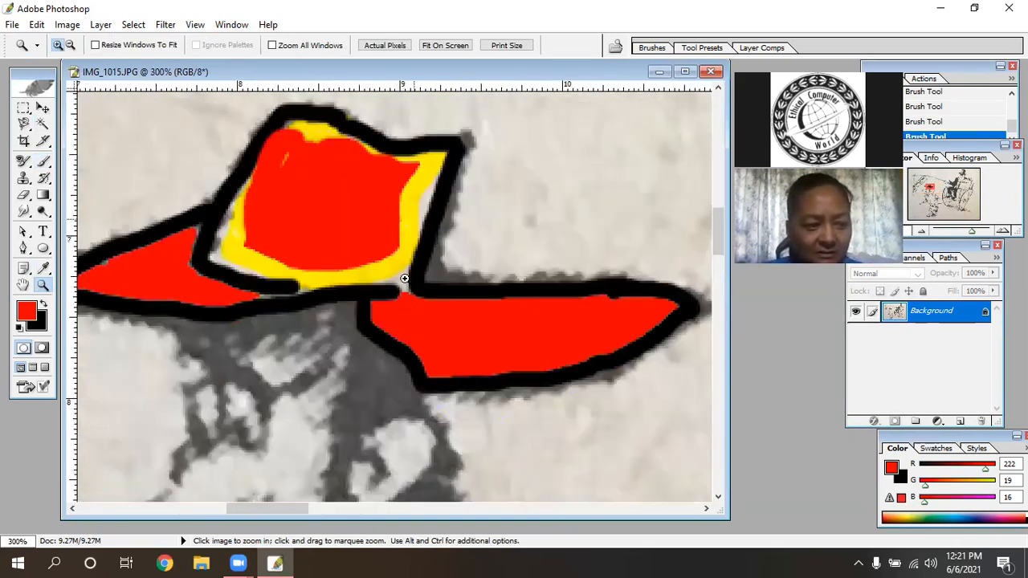
click(43, 161)
mouse_move(323, 151)
mouse_down()
mouse_move(282, 139)
mouse_move(323, 148)
mouse_move(298, 150)
mouse_move(278, 203)
mouse_move(259, 178)
mouse_move(237, 231)
mouse_move(235, 182)
mouse_move(247, 191)
mouse_move(216, 259)
mouse_move(294, 271)
mouse_move(238, 248)
mouse_move(276, 250)
mouse_move(364, 219)
mouse_move(376, 174)
mouse_move(362, 146)
mouse_move(335, 141)
mouse_move(319, 186)
mouse_move(376, 185)
mouse_move(408, 175)
mouse_move(385, 163)
mouse_move(441, 164)
mouse_move(440, 153)
mouse_move(386, 251)
mouse_move(402, 196)
mouse_move(416, 180)
mouse_move(435, 186)
mouse_move(397, 269)
mouse_move(254, 287)
mouse_move(321, 282)
mouse_move(396, 255)
mouse_move(404, 304)
mouse_up()
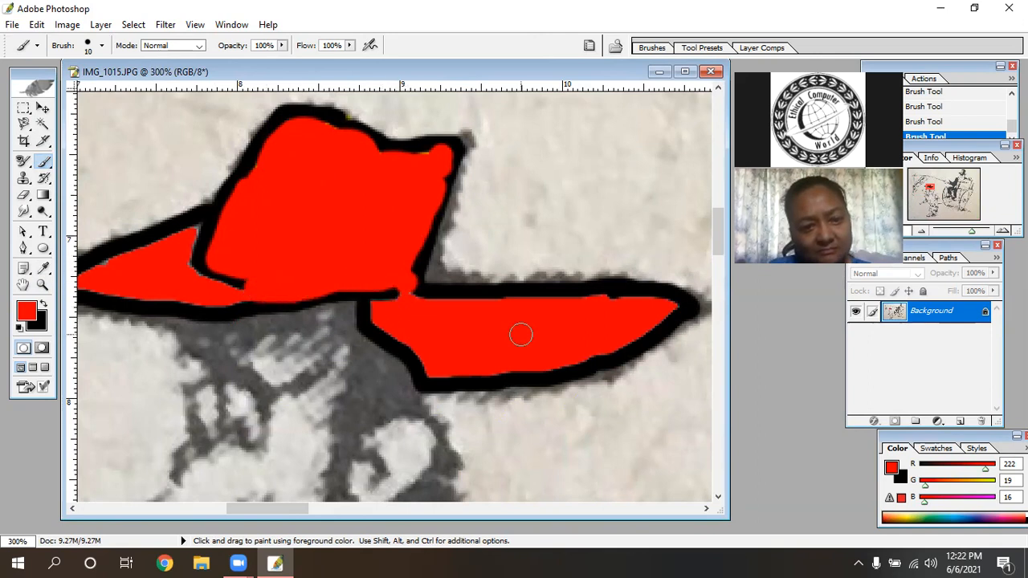
Paint red over the pale gap where the left brim meets the hat crown
click(195, 236)
key(space)
drag(179, 277, 350, 249)
key(space)
drag(429, 236, 302, 274)
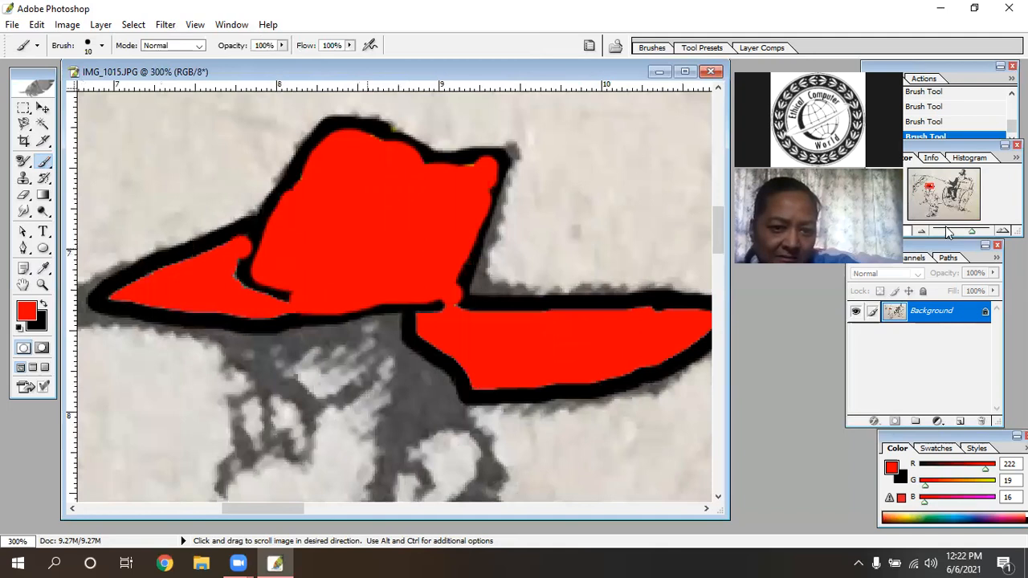
drag(943, 229, 944, 261)
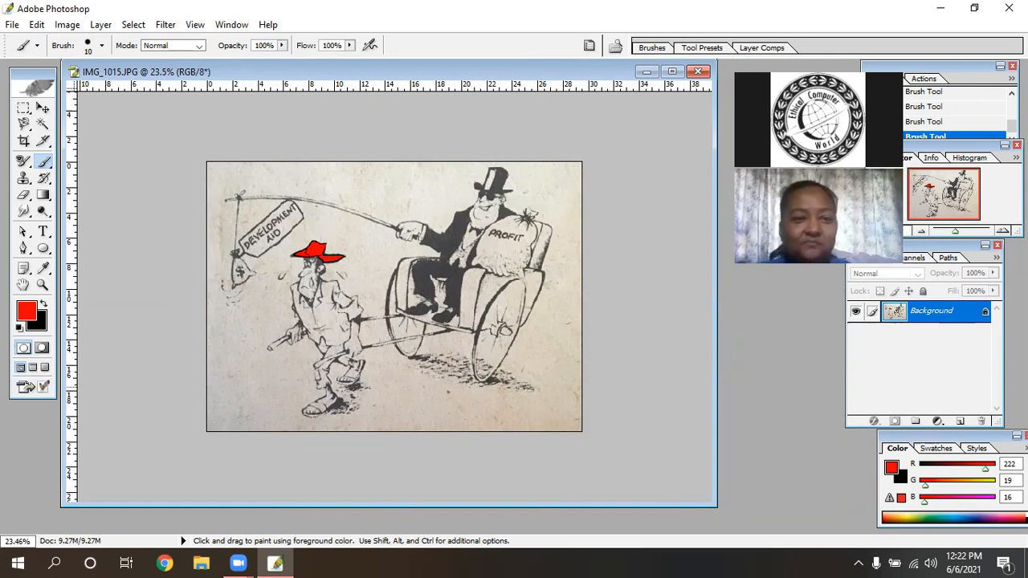
Switch the painting tool from Brush to Pencil and activate the Rectangle shape tool
click(42, 108)
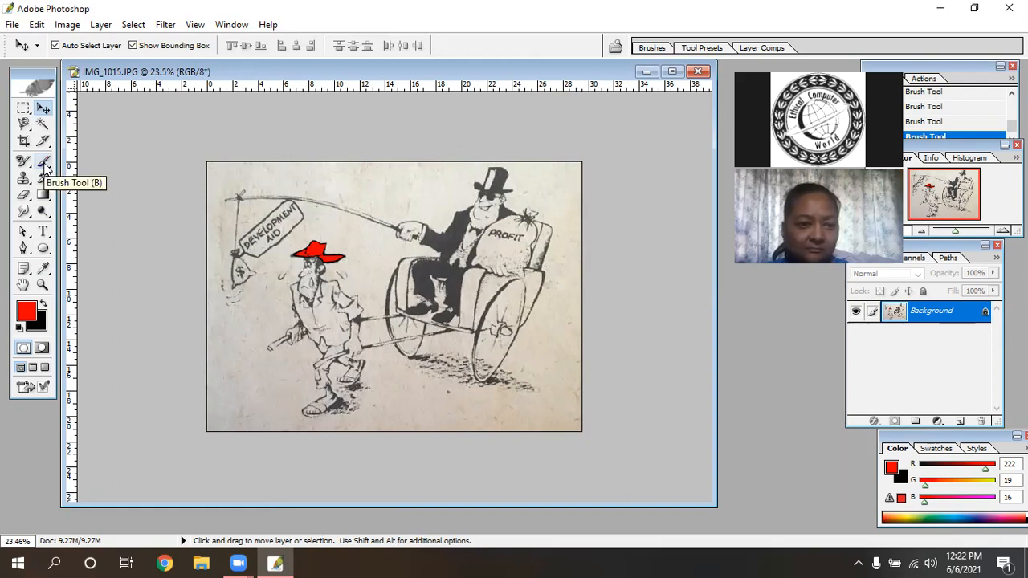
drag(45, 167, 89, 177)
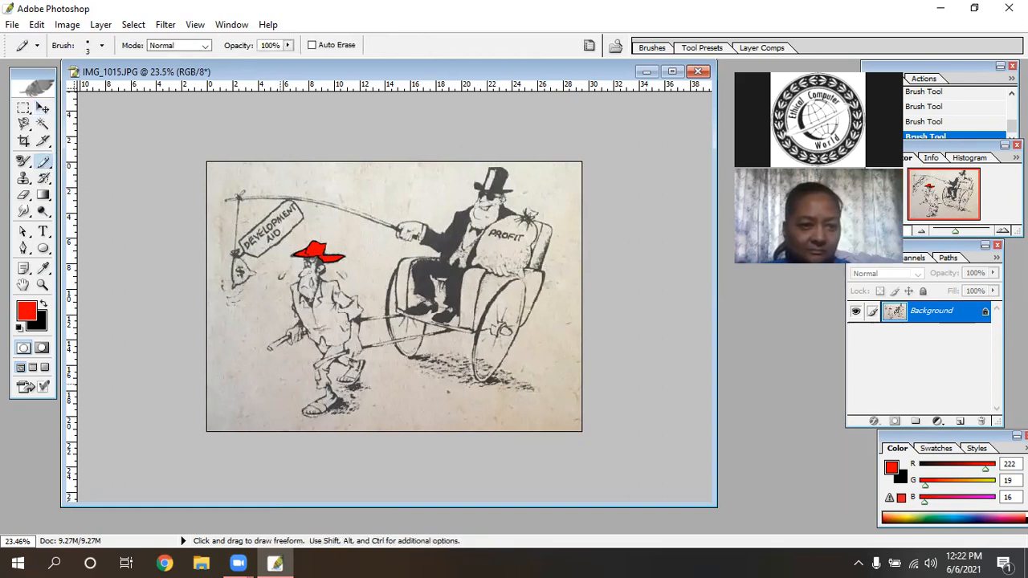
mouse_move(51, 252)
mouse_down()
mouse_move(139, 257)
mouse_move(129, 248)
mouse_up()
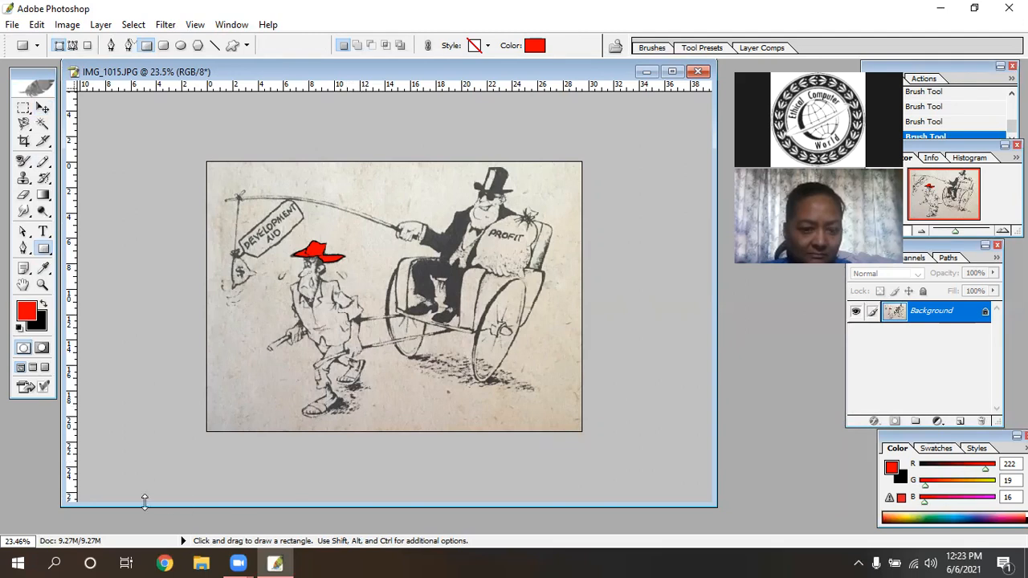
Draw a red rectangle across the lower part of the image, rotate it about -16.1° and stretch its width to about 187.6%
drag(252, 373, 496, 424)
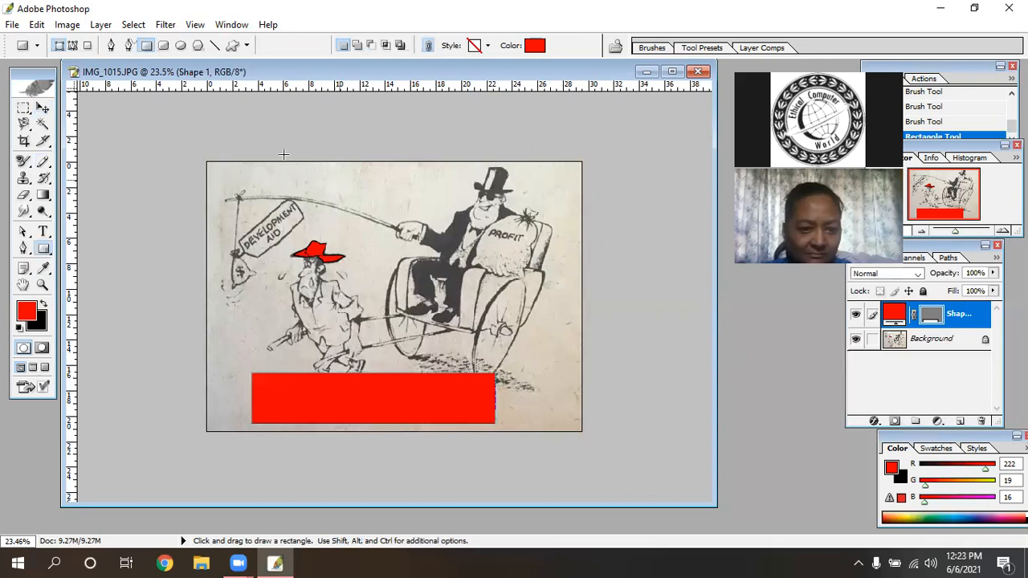
click(43, 108)
drag(506, 368, 609, 327)
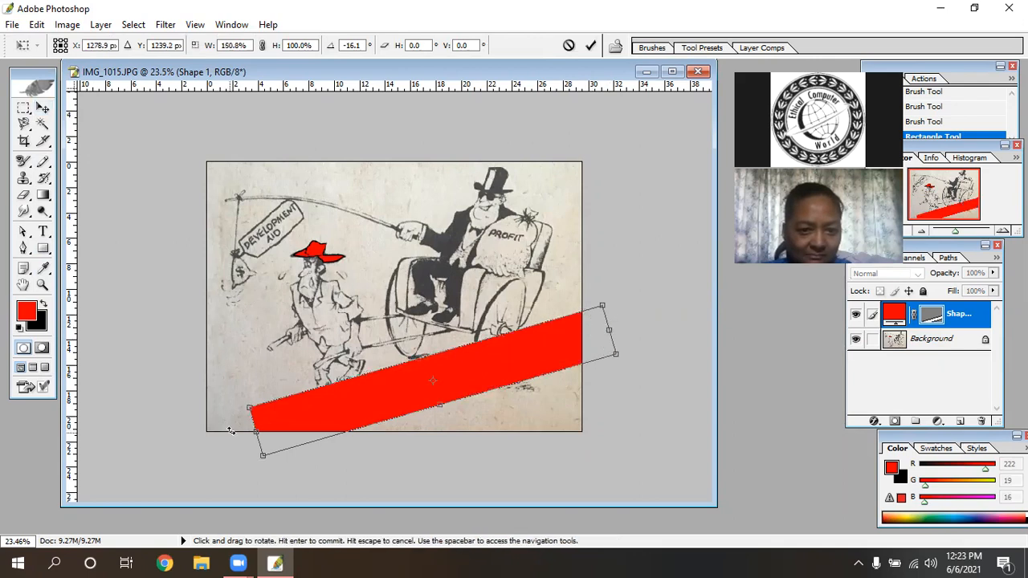
drag(257, 432, 177, 471)
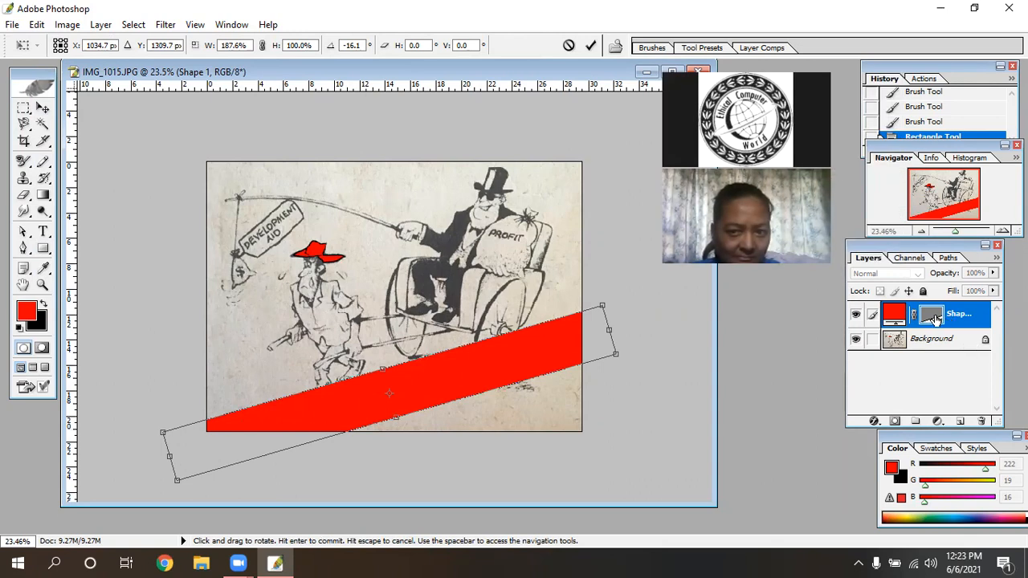
click(590, 45)
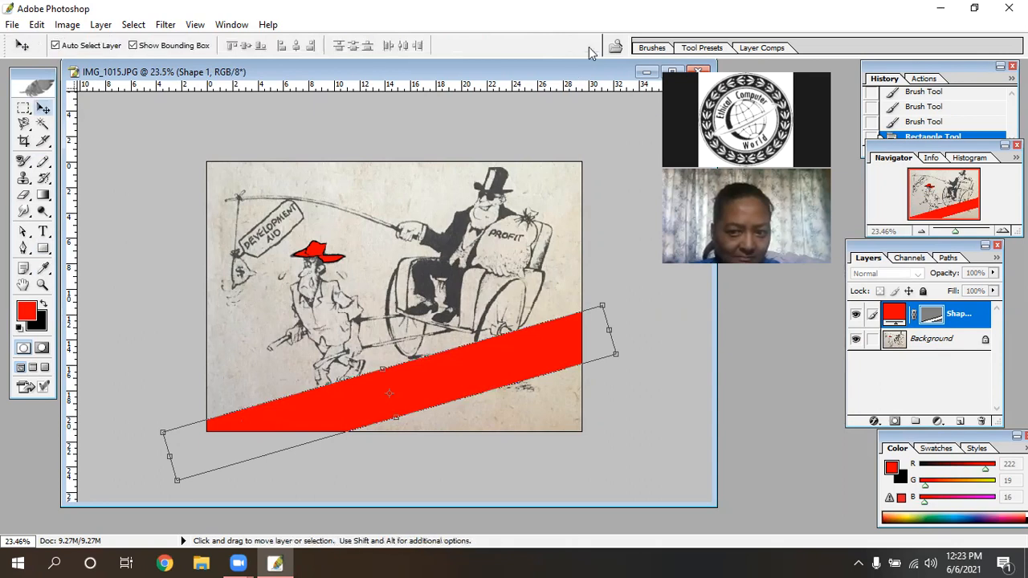
Rasterize the Shape 1 layer and copy the Background area above the red band to a new layer using a Magic Wand selection
right_click(949, 312)
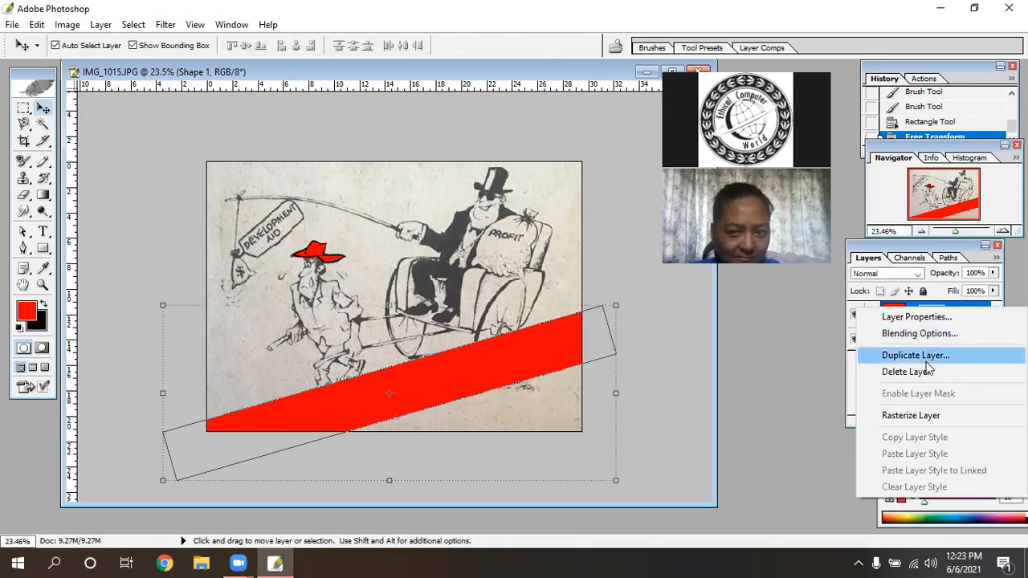
click(921, 412)
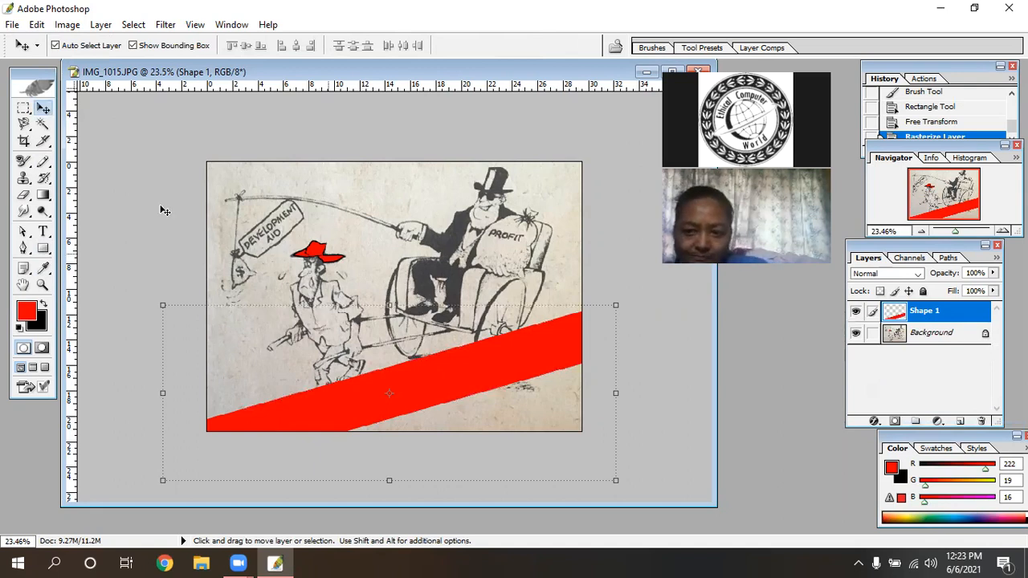
click(43, 124)
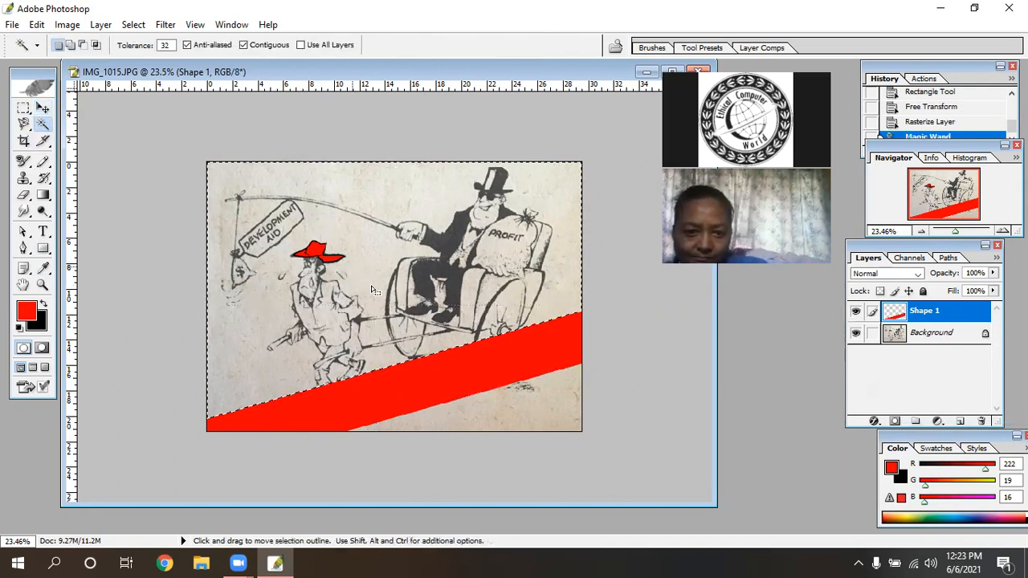
click(936, 332)
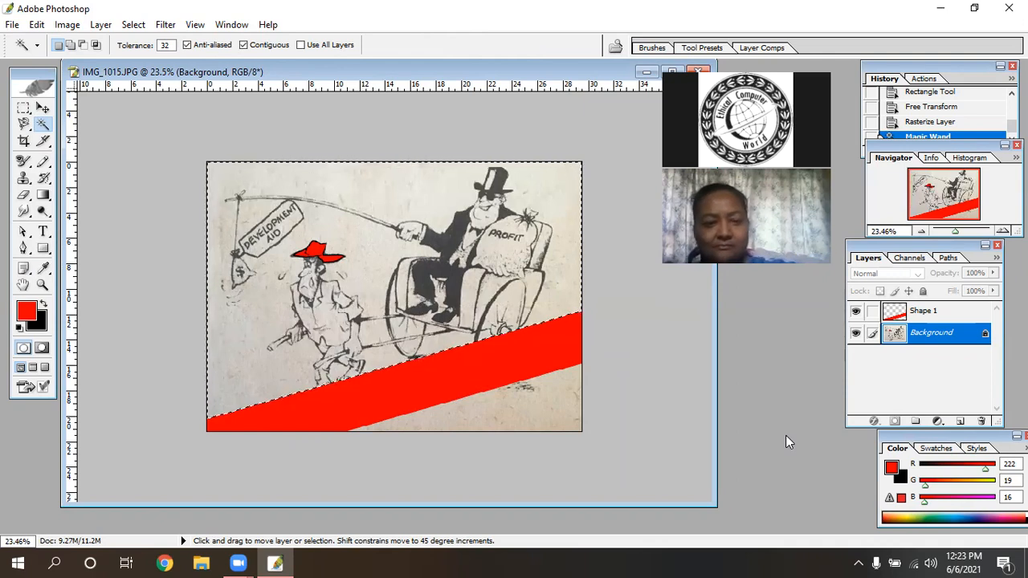
key(ctrl+v)
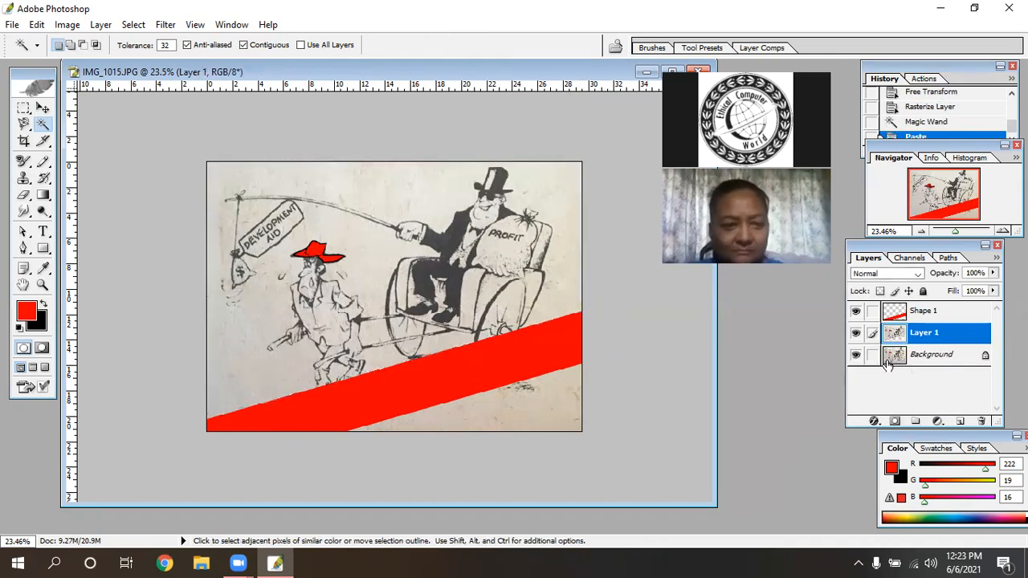
Hide the Background layer and toggle the red band's visibility to examine the copied upper piece
click(856, 354)
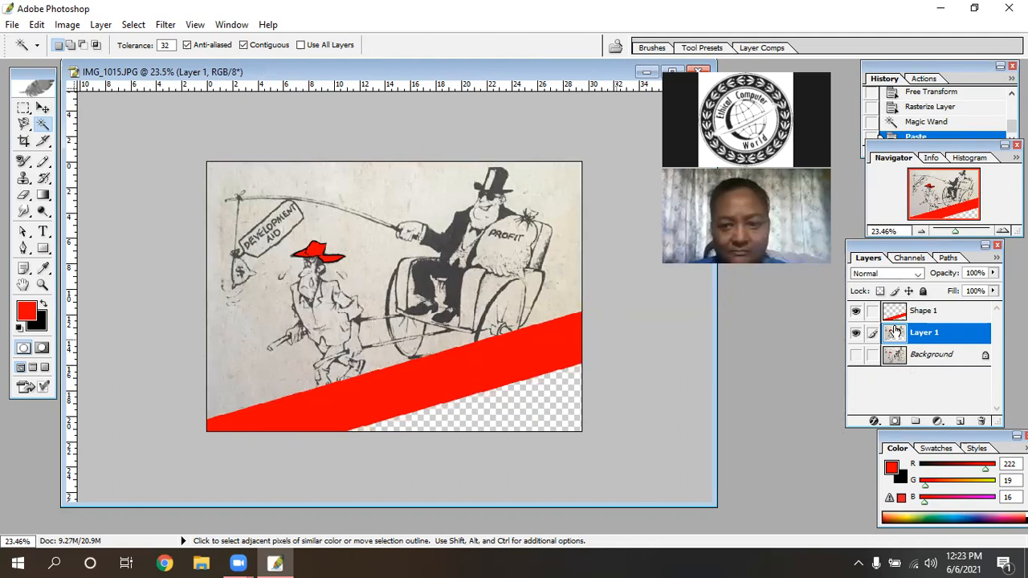
click(855, 313)
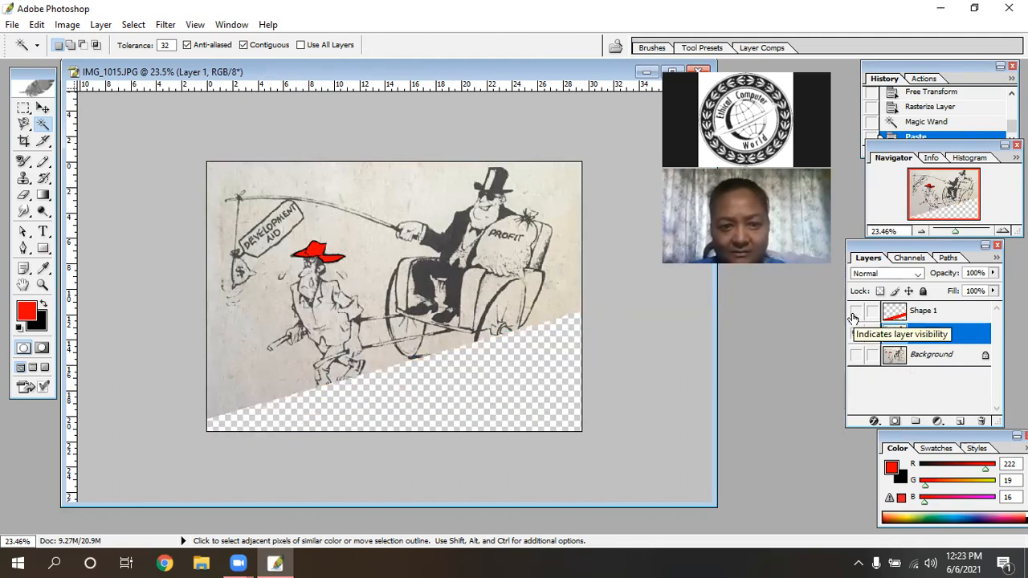
click(855, 314)
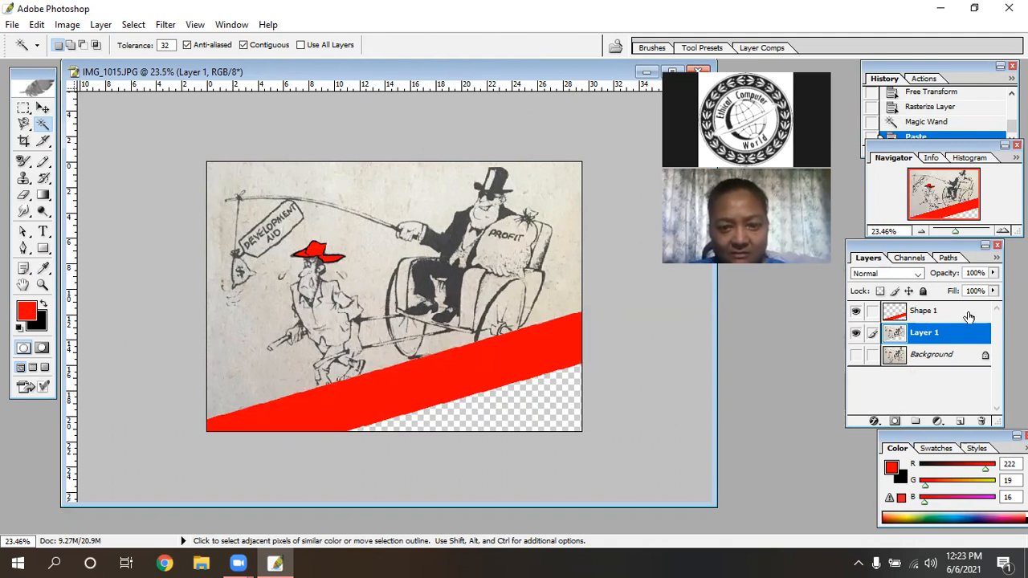
Select the empty area below the red band with the Magic Wand and copy the matching Background area to a new layer
click(926, 313)
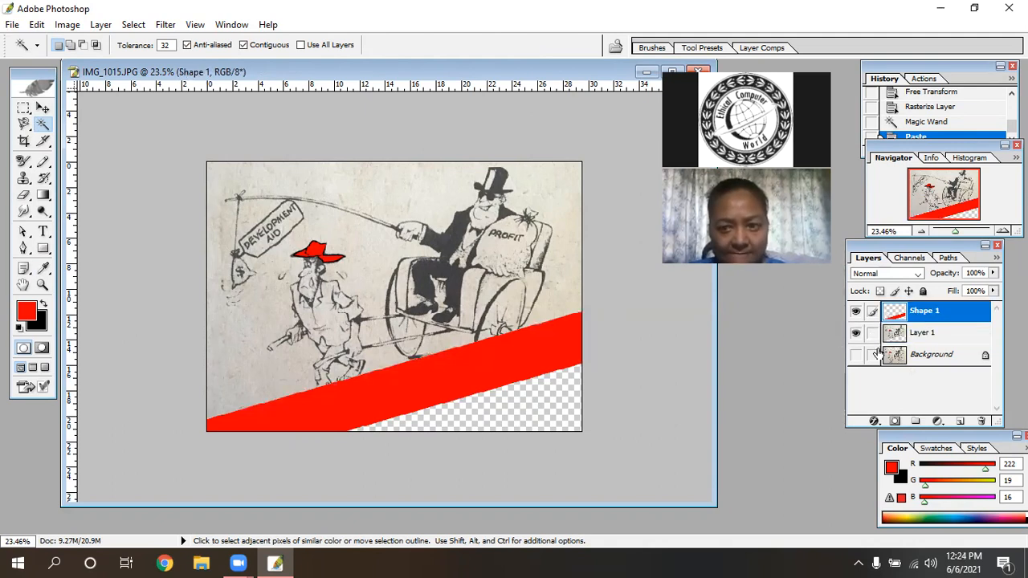
click(523, 409)
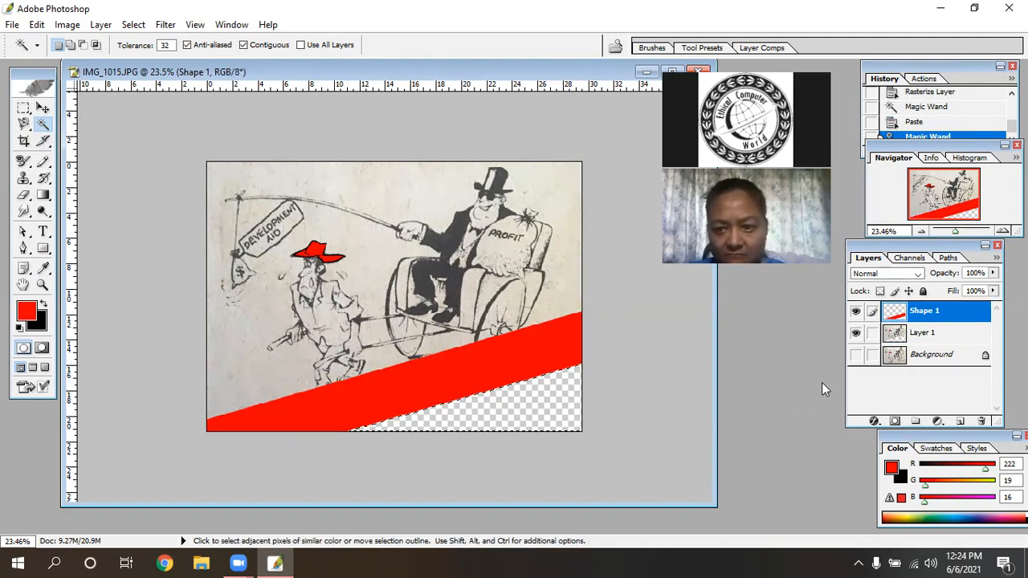
click(928, 356)
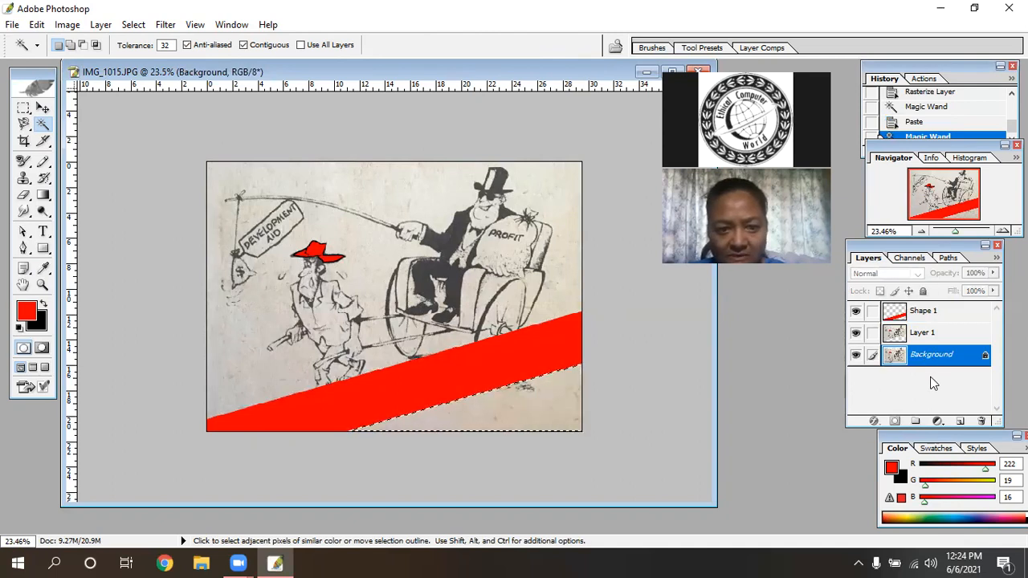
key(ctrl+c)
key(ctrl+v)
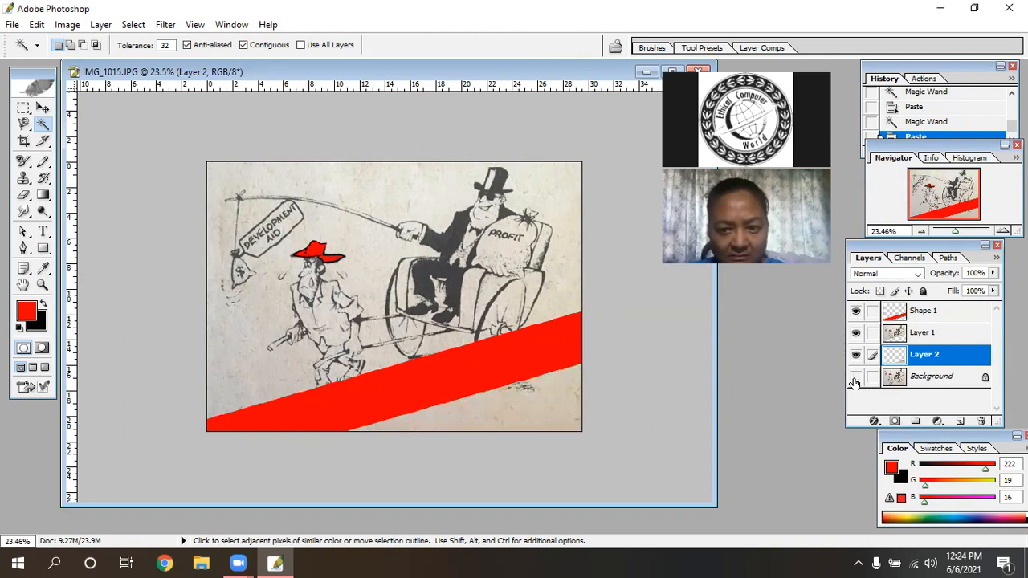
click(856, 334)
click(856, 334)
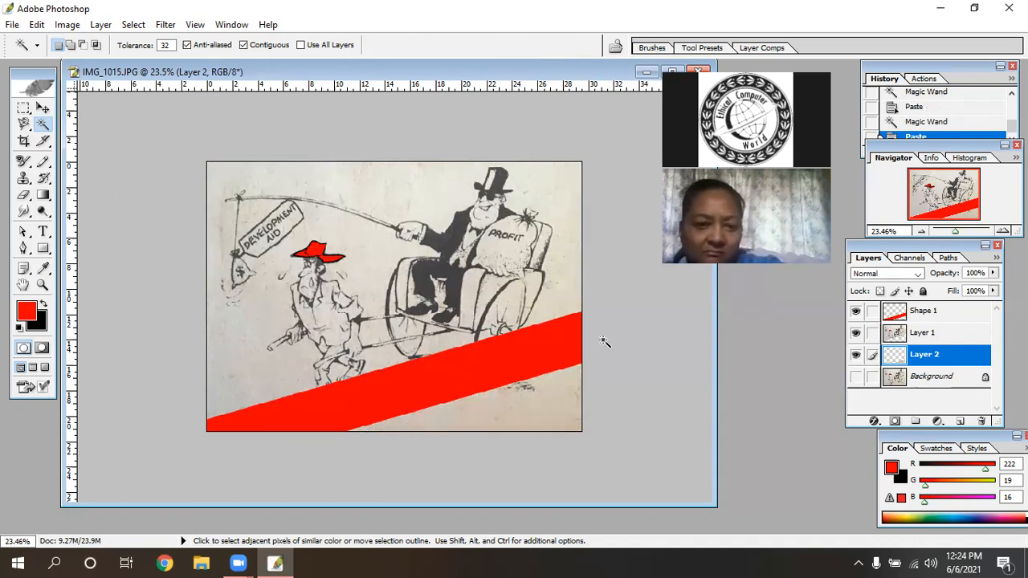
Move Layer 2 above Shape 1 and Layer 1 to the top of the stack, checking the gap with Shape 1 hidden
drag(917, 362, 916, 298)
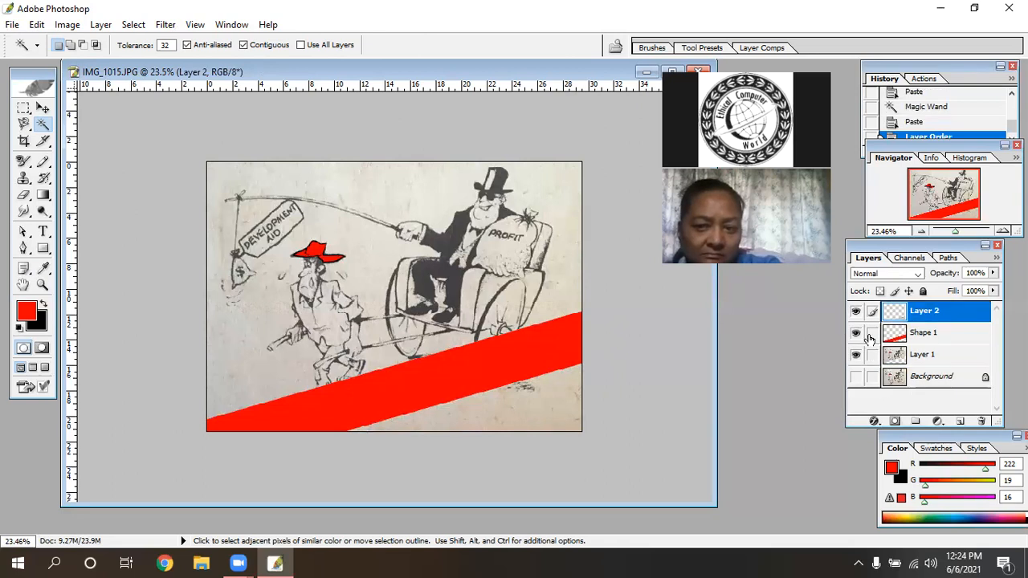
drag(923, 361, 923, 304)
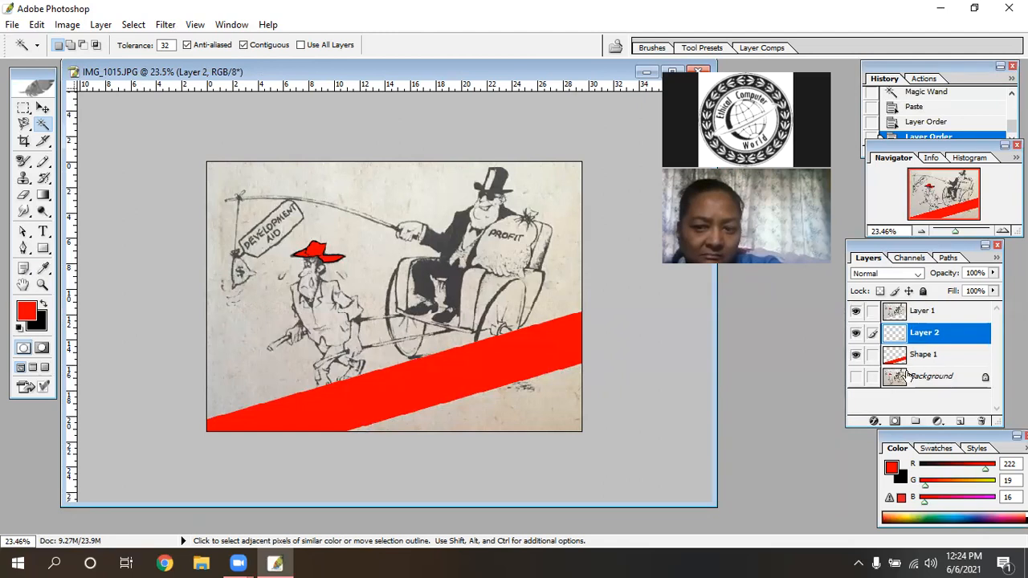
click(855, 377)
click(855, 355)
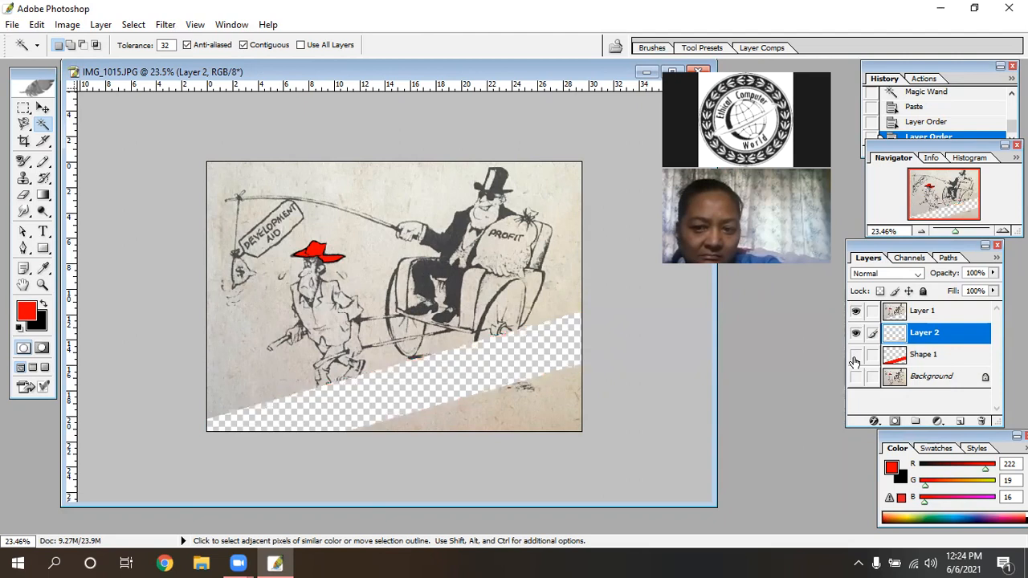
click(855, 359)
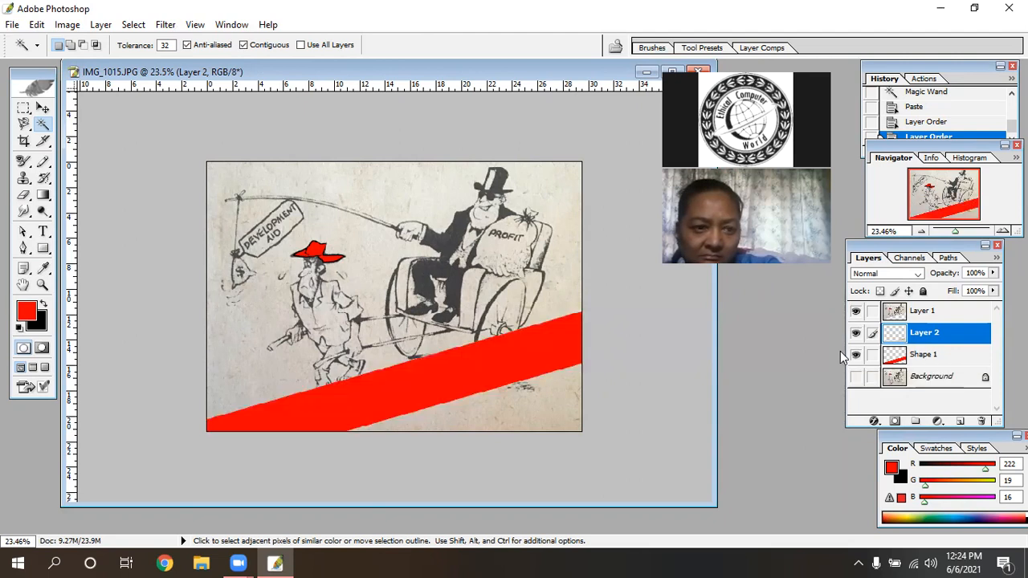
Undo the layer reordering and the pasted lower piece, and clear the selection
key(ctrl+alt+z)
key(ctrl+alt+z)
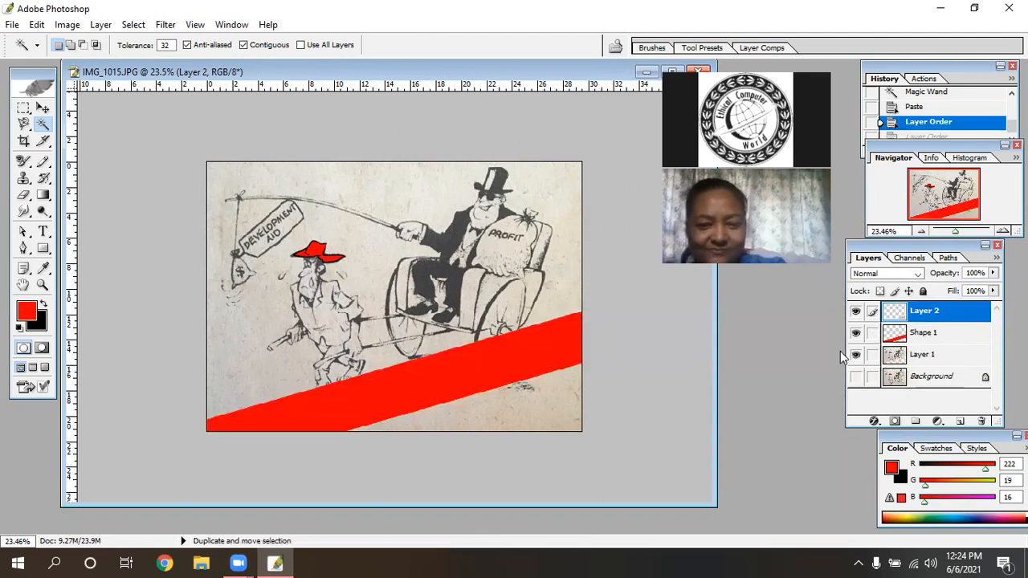
key(ctrl+alt+z)
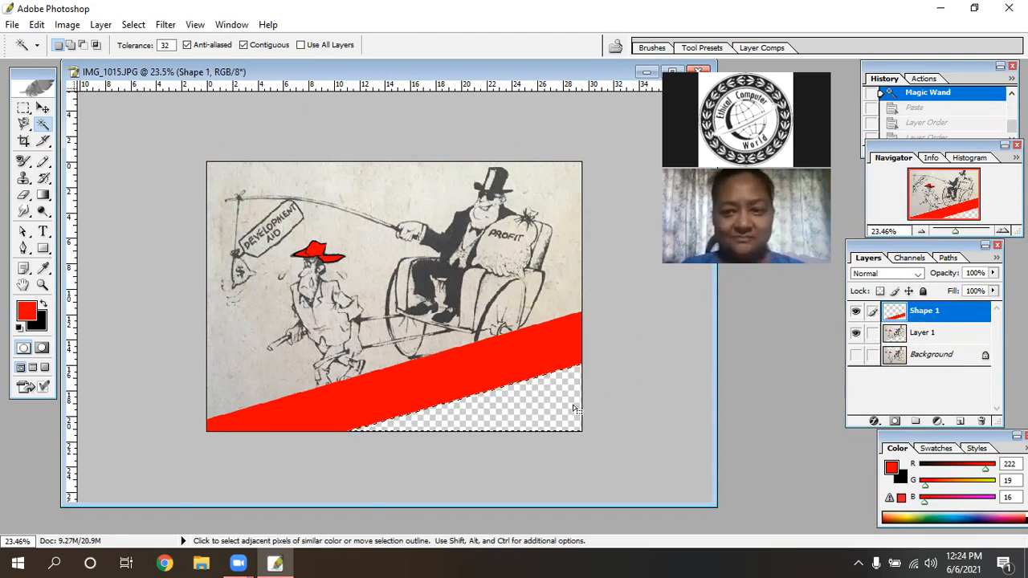
key(ctrl+d)
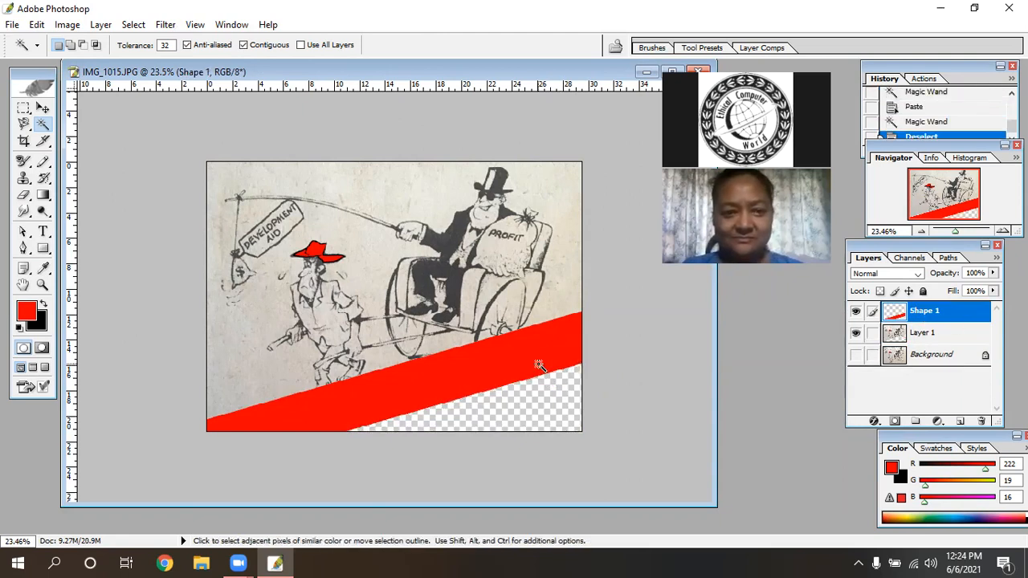
Select the red band with the Magic Wand, copy the Background area beneath it to a new layer and hide the Background
click(555, 406)
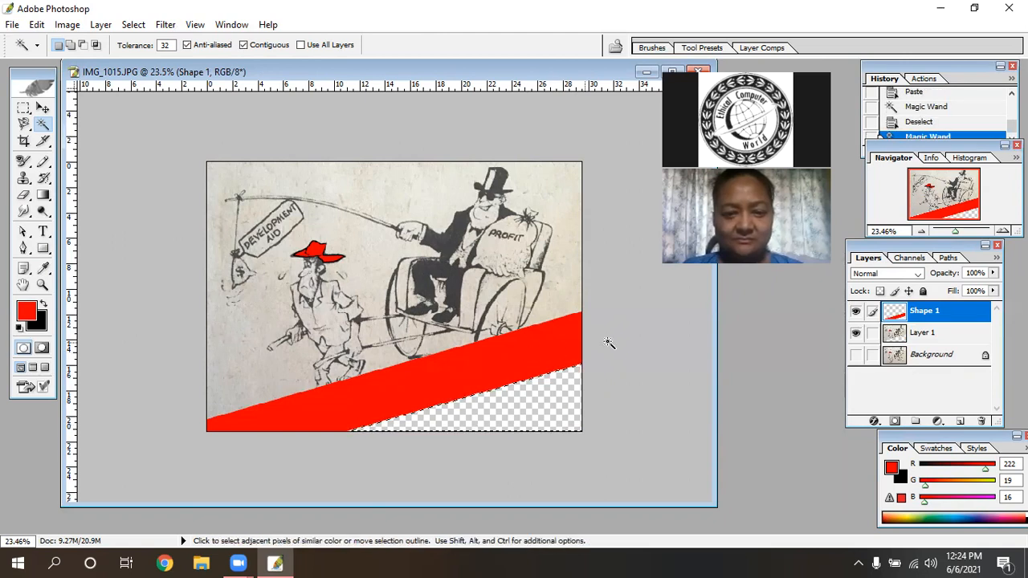
click(496, 365)
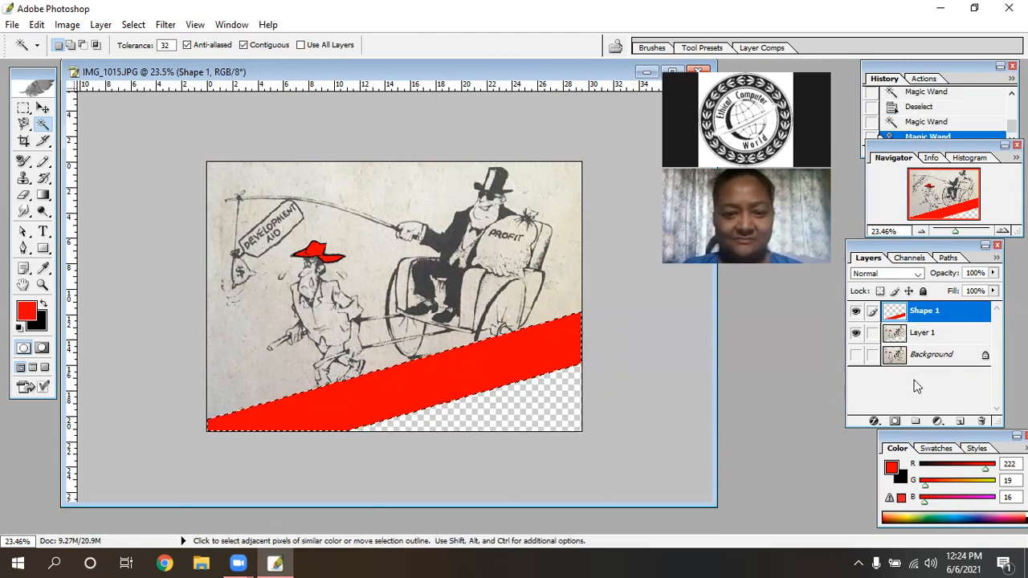
click(916, 354)
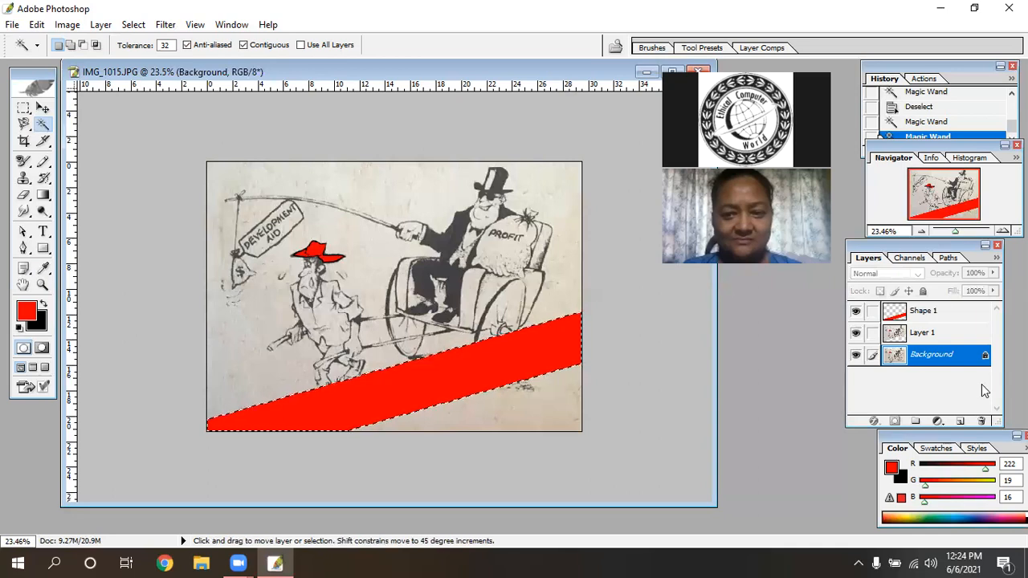
key(ctrl+c)
key(ctrl+v)
click(856, 377)
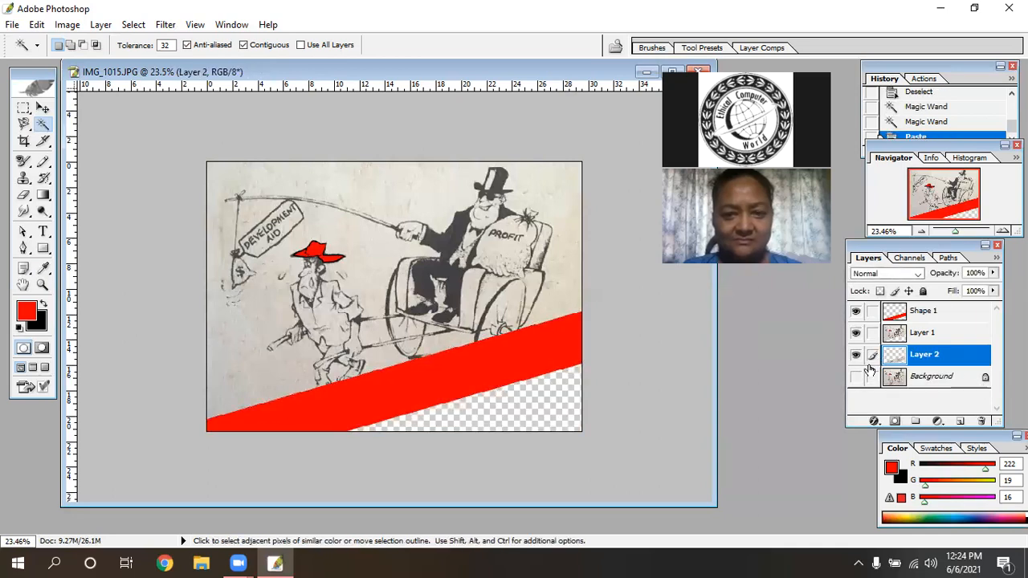
Toggle the visibility of Background, Layer 2, Layer 1 and Shape 1 to examine how the cut pieces fit together
click(856, 378)
click(857, 377)
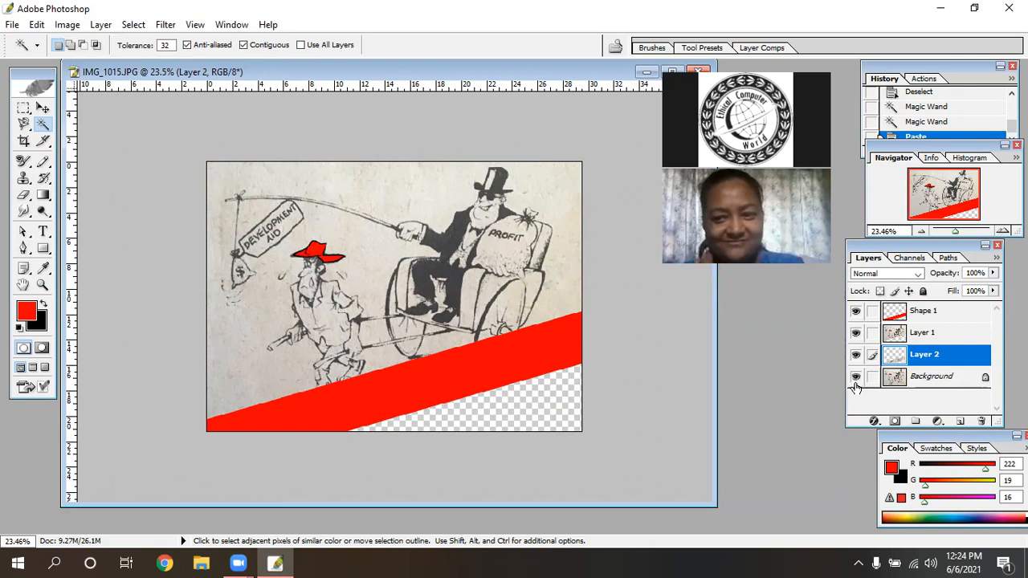
click(856, 377)
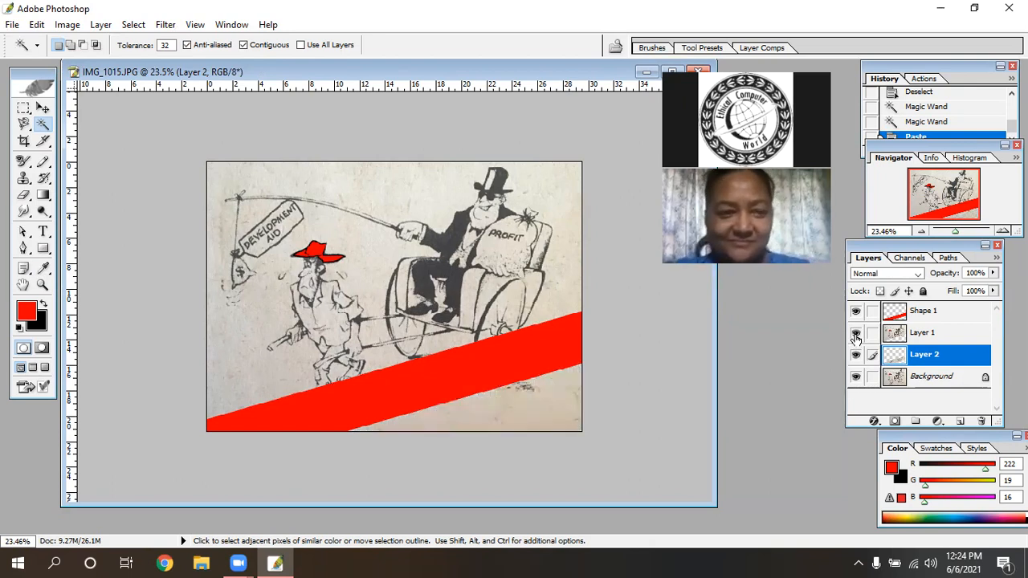
click(857, 355)
click(857, 355)
click(856, 377)
click(857, 355)
click(857, 355)
click(855, 312)
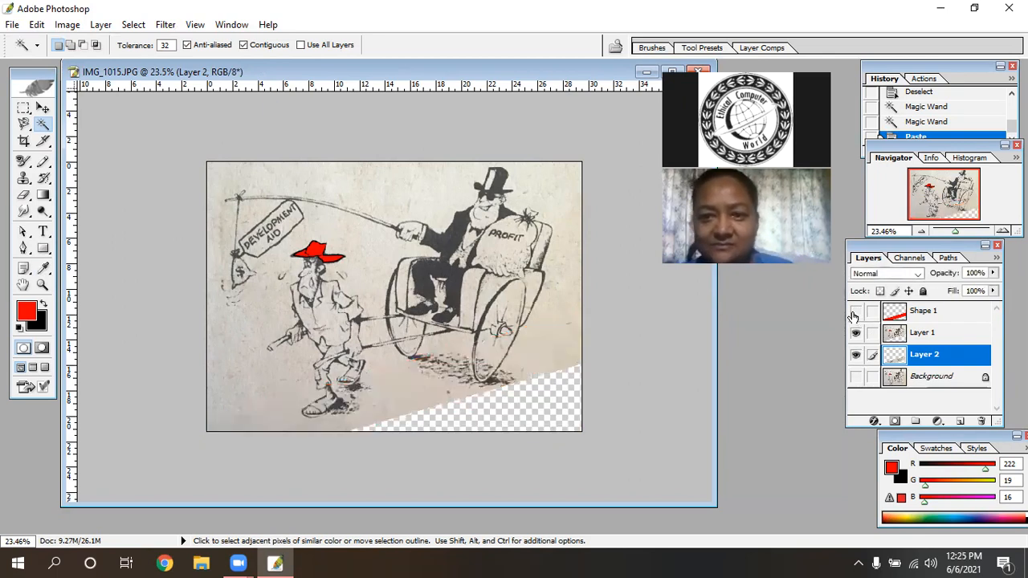
click(856, 356)
click(855, 333)
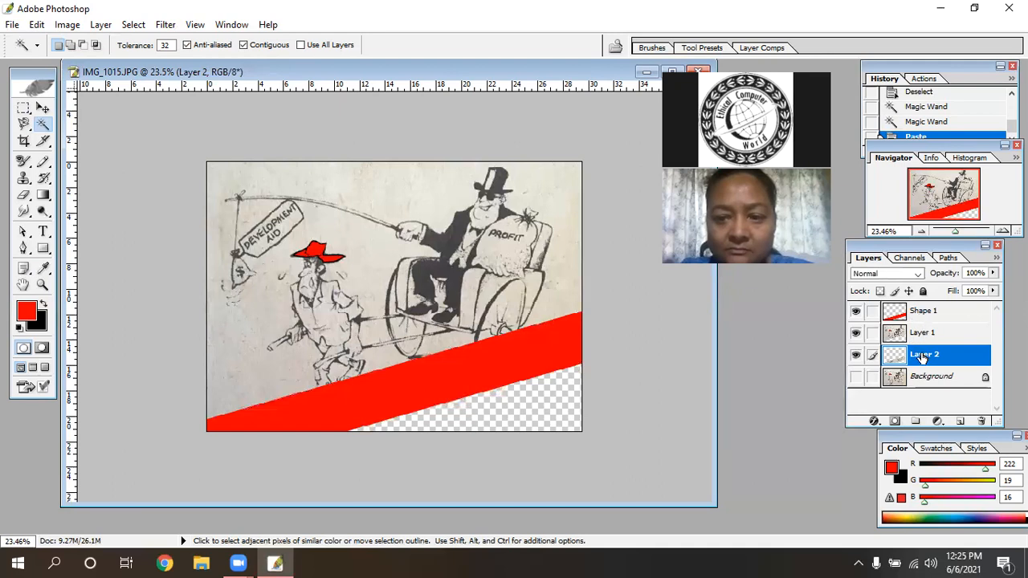
Move Layer 2 above Shape 1 and stretch the red band upward to about 107.7% height
drag(922, 347, 923, 314)
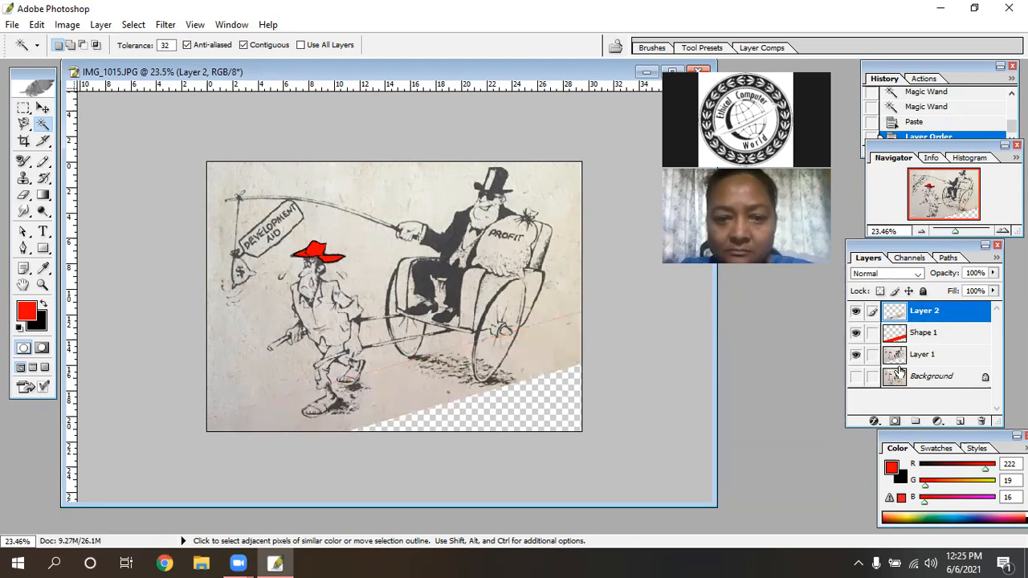
click(912, 339)
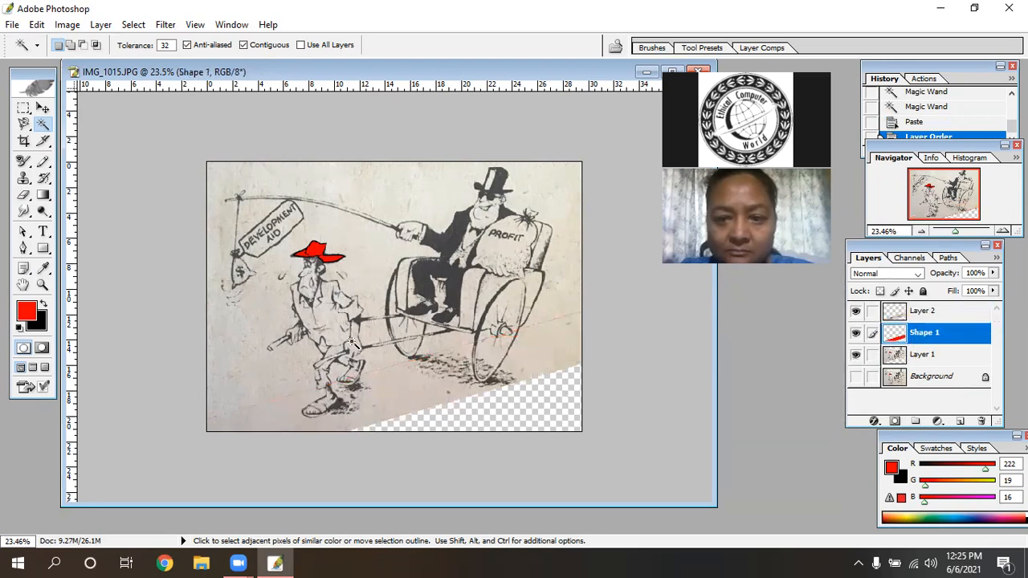
click(43, 108)
drag(388, 306, 389, 292)
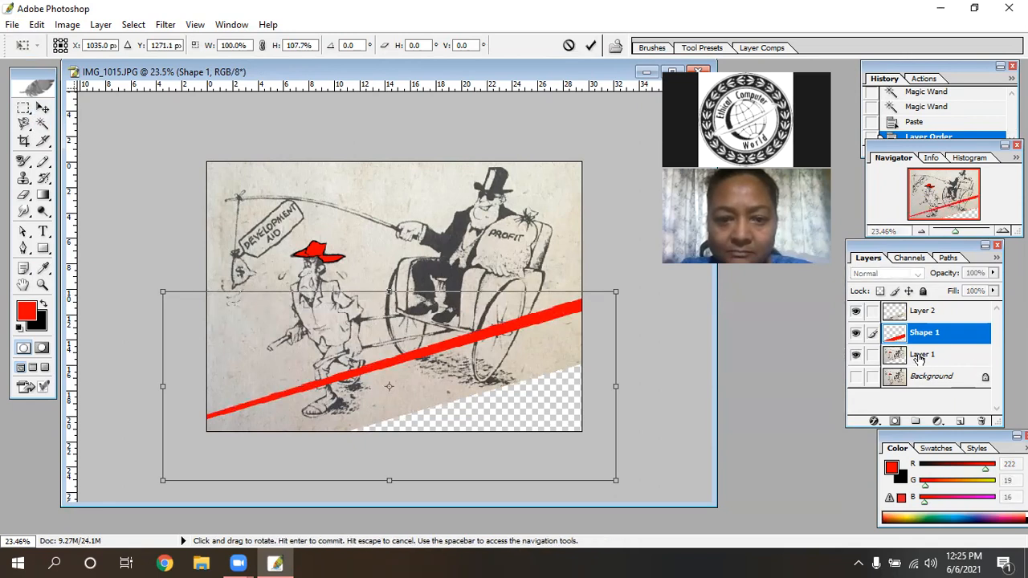
click(589, 46)
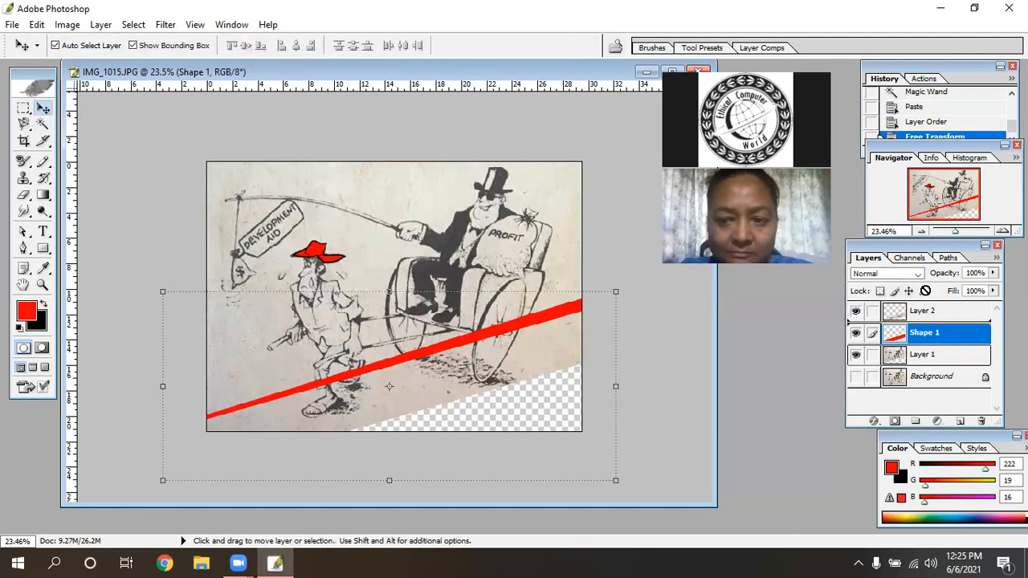
Move Layer 1 to the top of the layer stack, above Layer 2 and Shape 1
drag(924, 358, 917, 304)
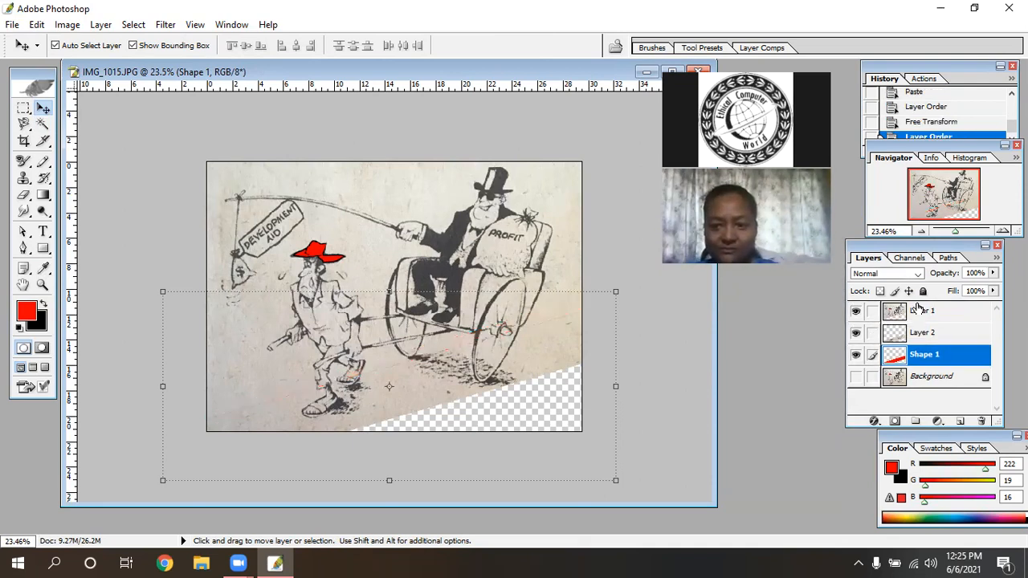